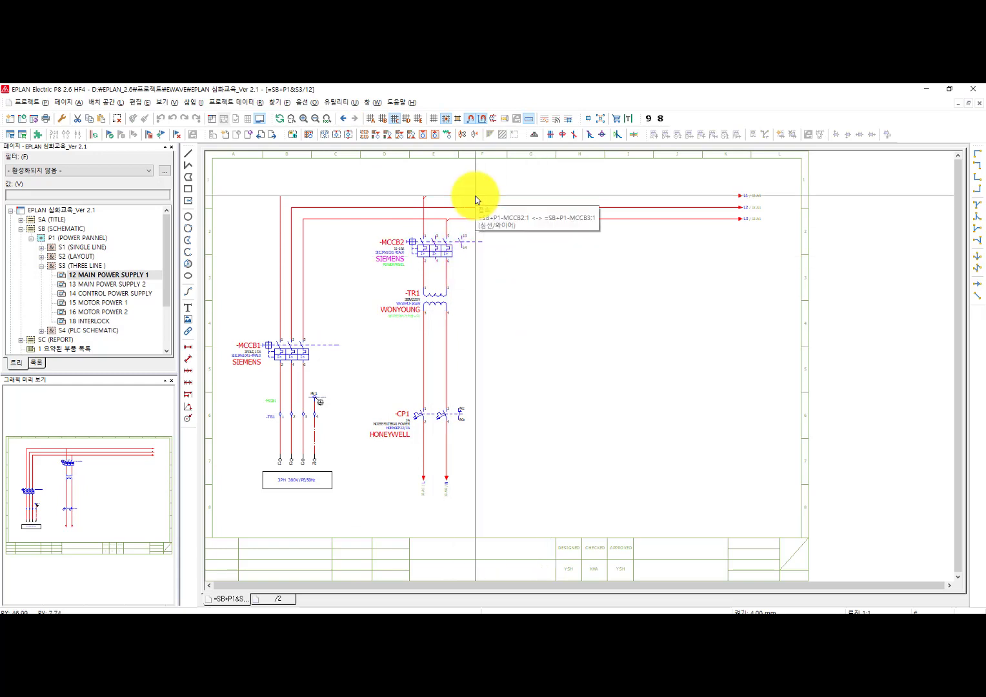
Step: Open parts management and create a new part alongside the selected PLC part SIE.6ES7321-1BL00-0AA0
left_click(337, 103)
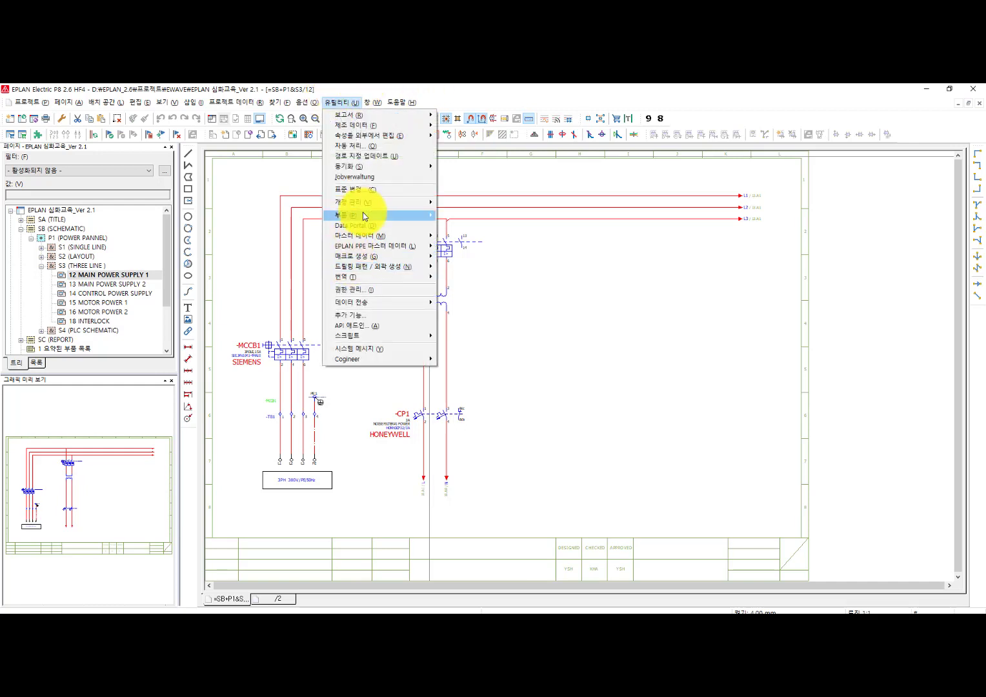
mouse_move(375, 215)
left_click(460, 216)
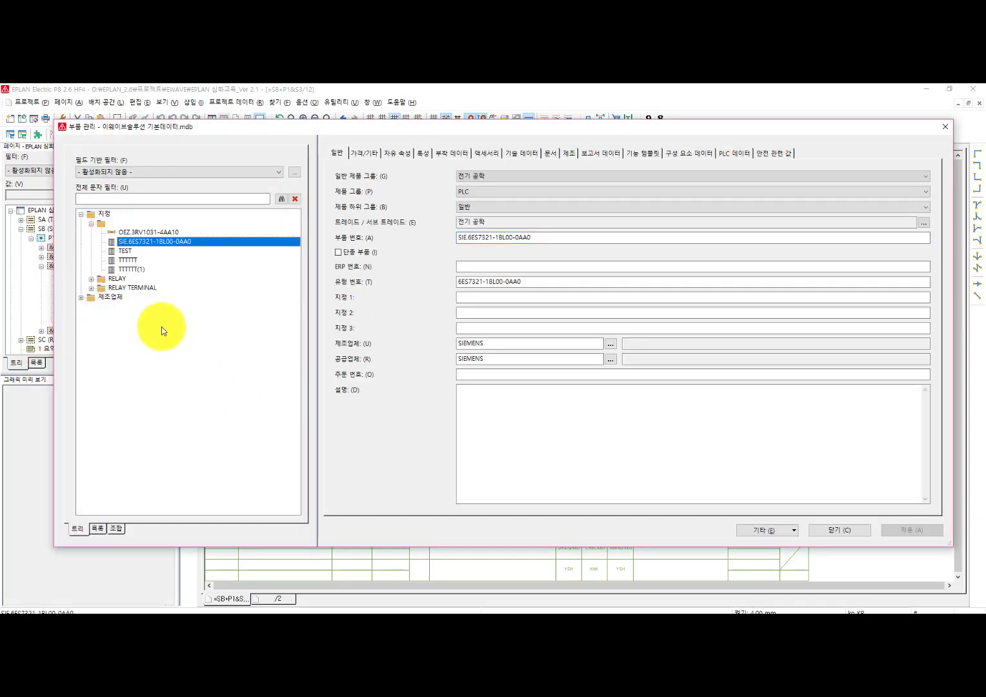
right_click(162, 327)
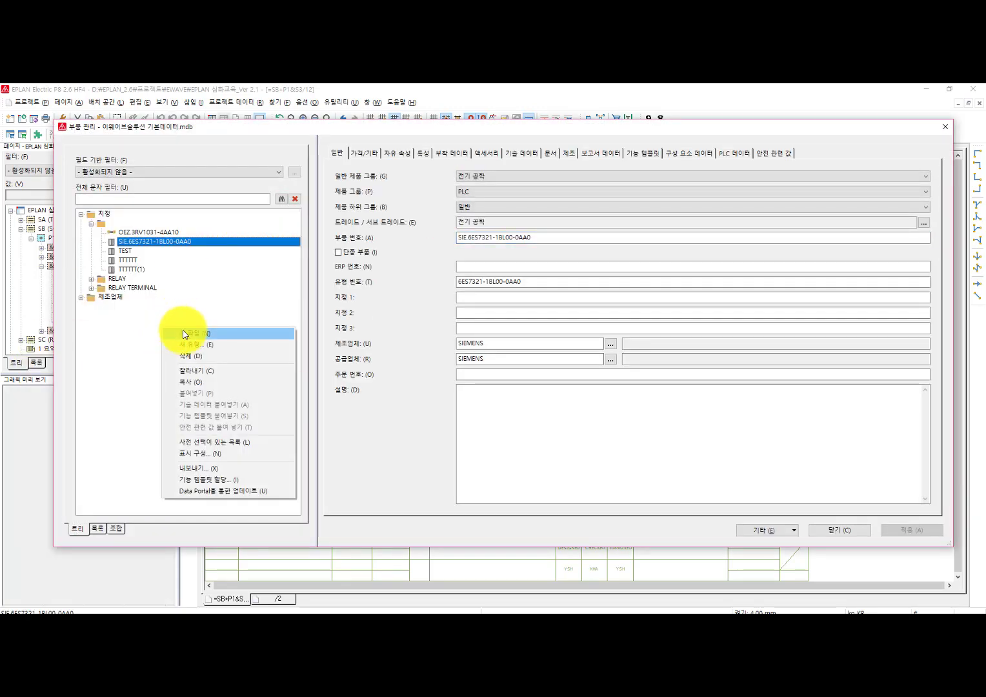
left_click(188, 334)
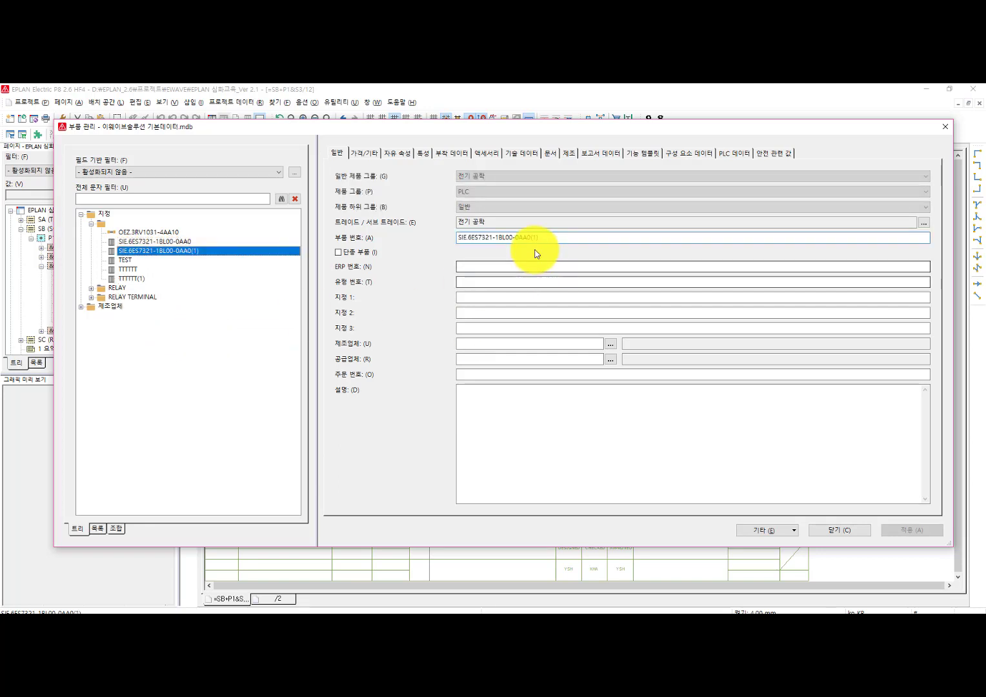
left_click(501, 268)
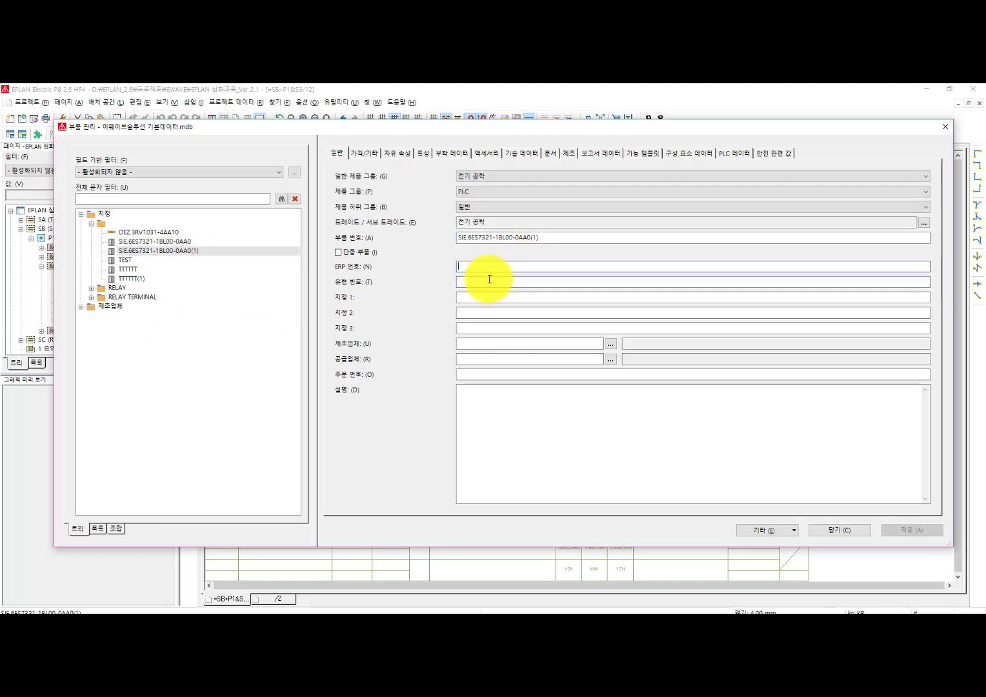
left_click(470, 327)
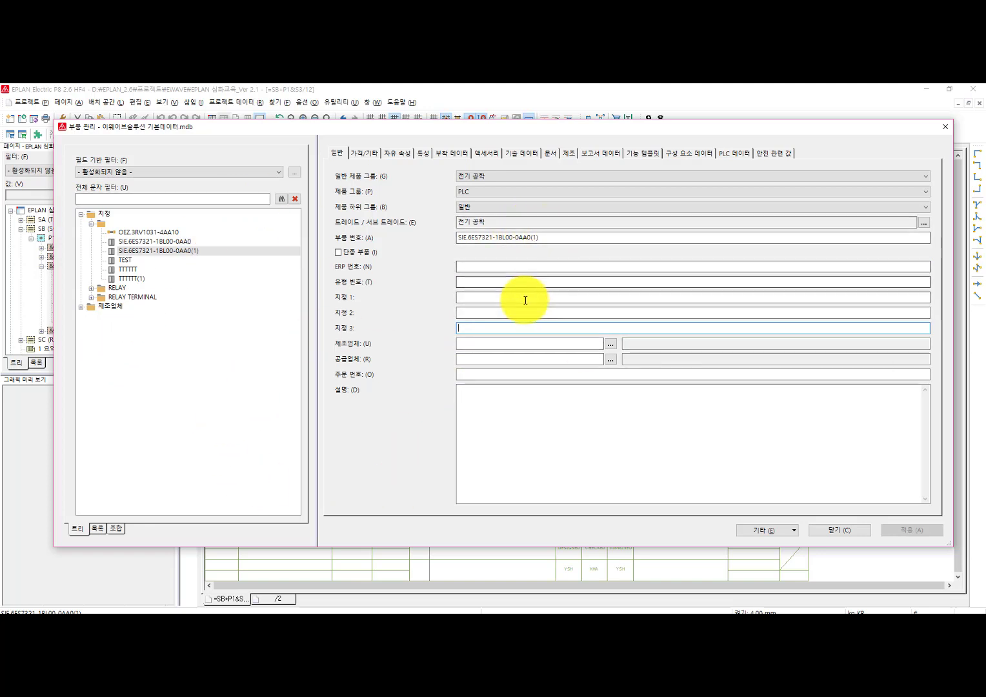
left_click(116, 360)
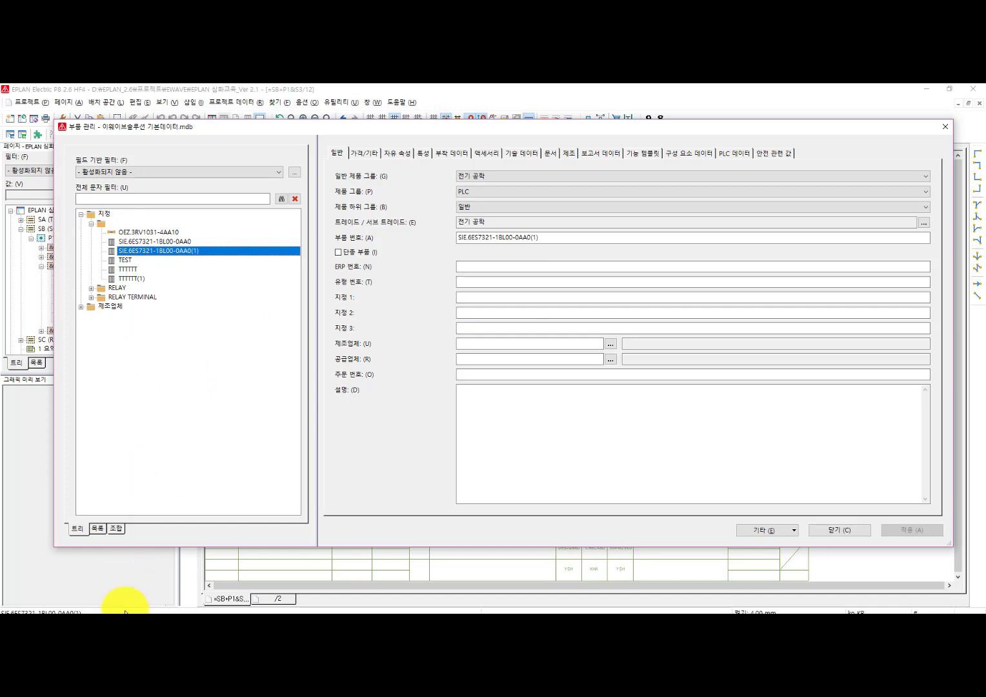
left_click(138, 625)
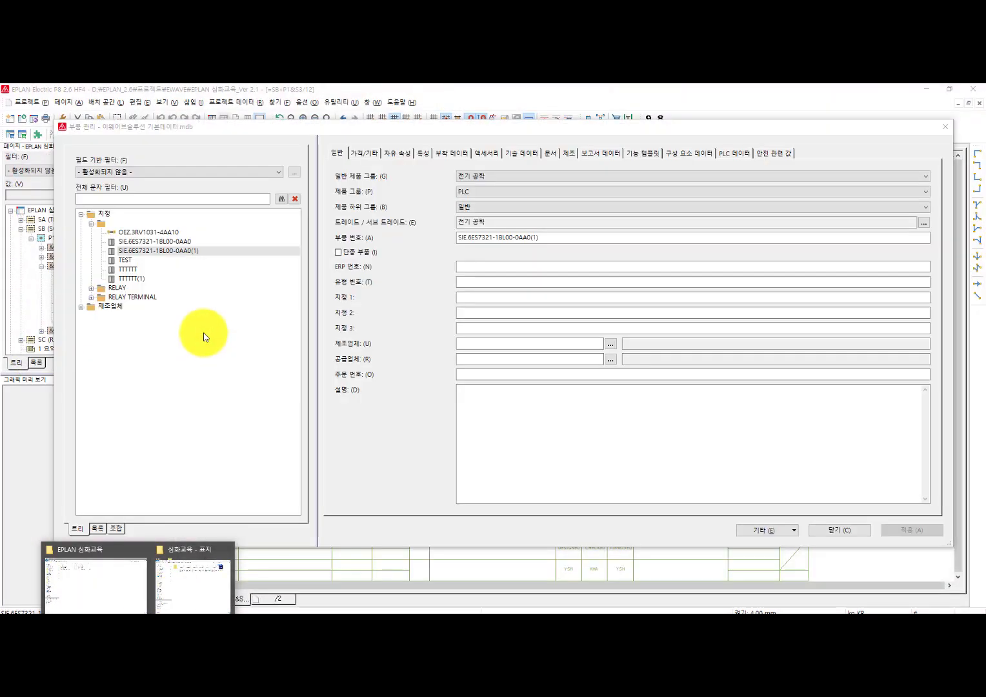
left_click(204, 337)
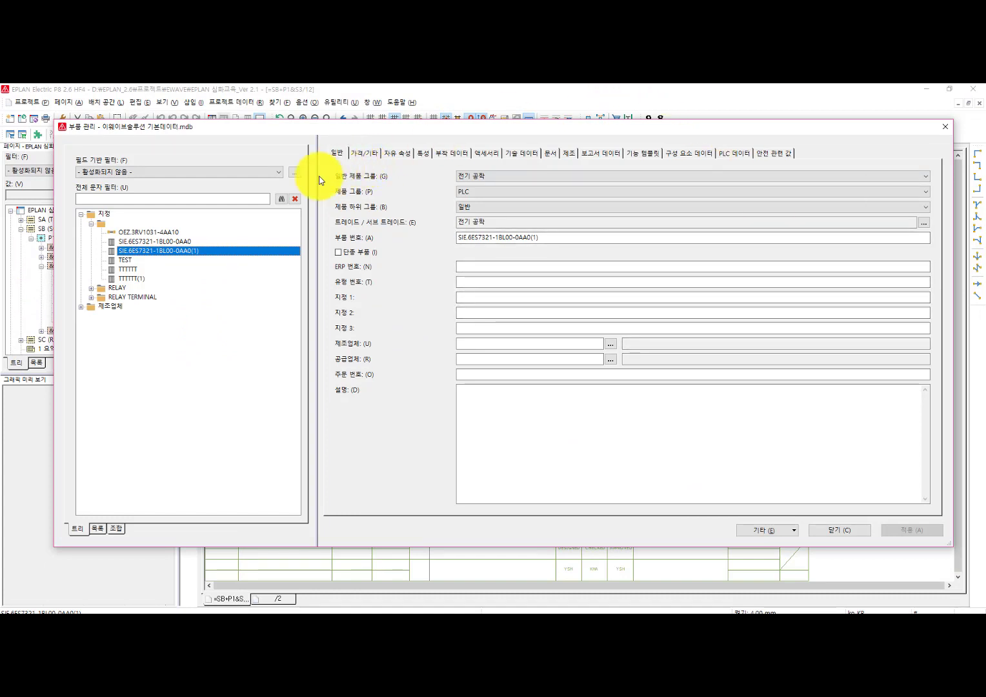
Step: Start a parts record import and review the available file types with 부품용 CSV selected
left_click(785, 534)
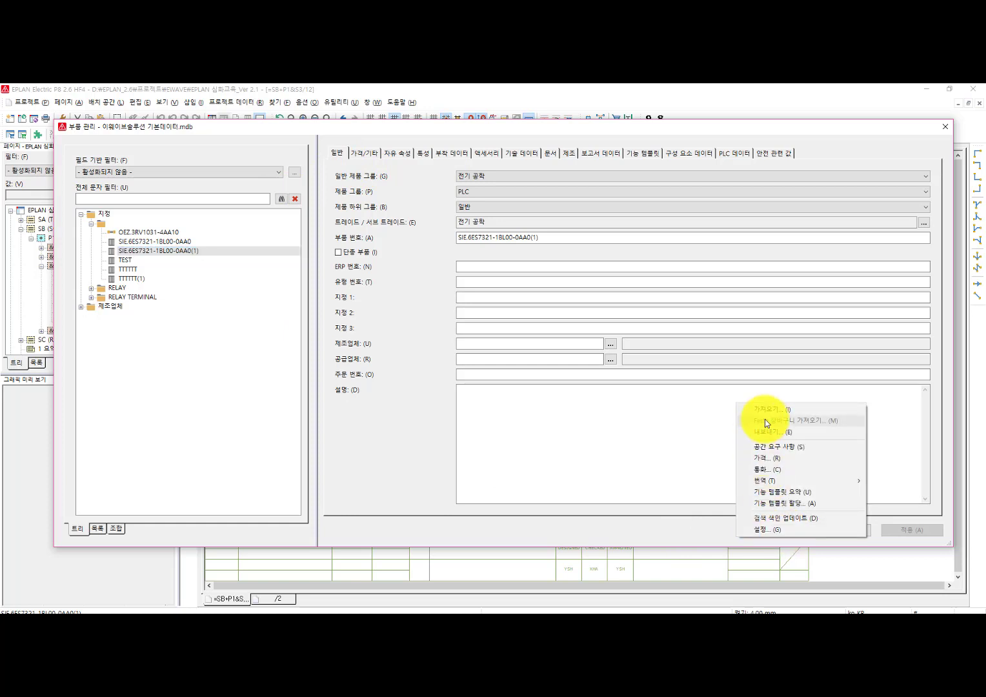
left_click(765, 410)
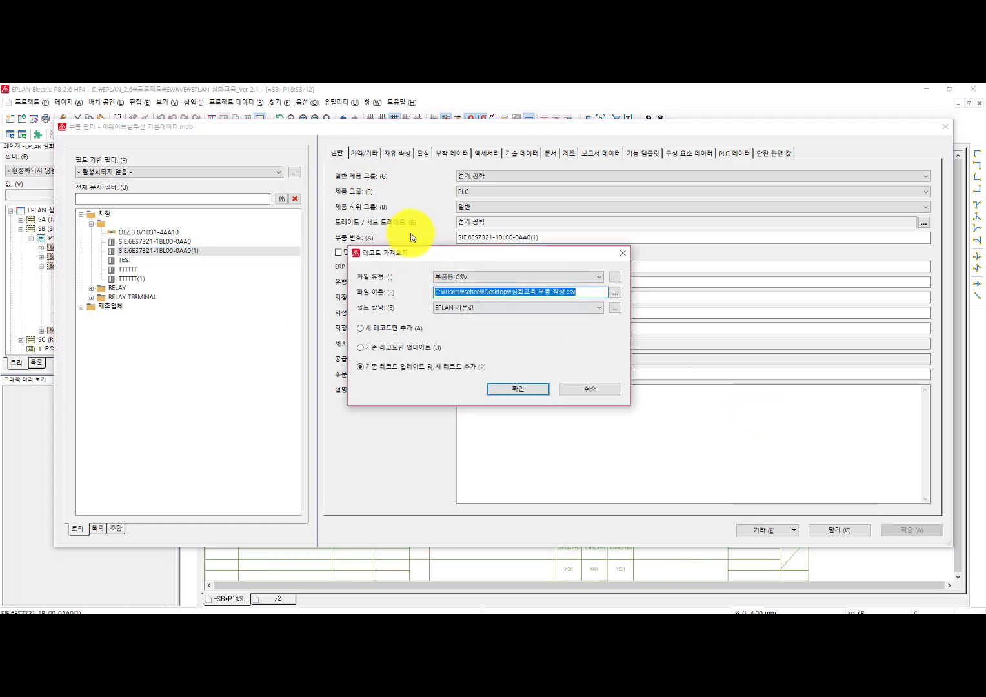
left_click_drag(411, 251, 387, 250)
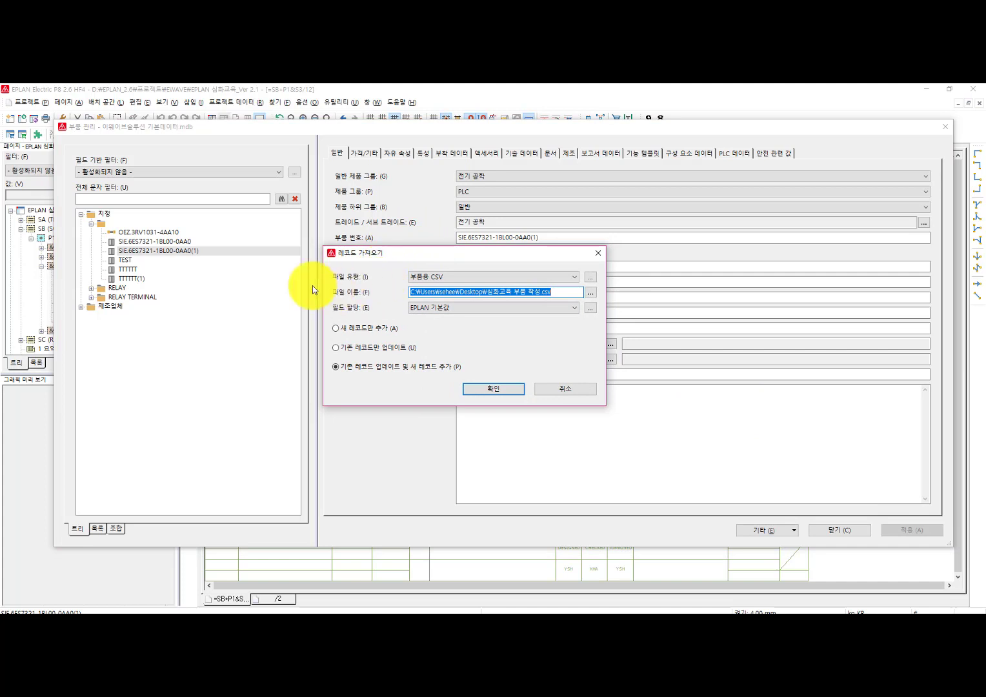
left_click(544, 279)
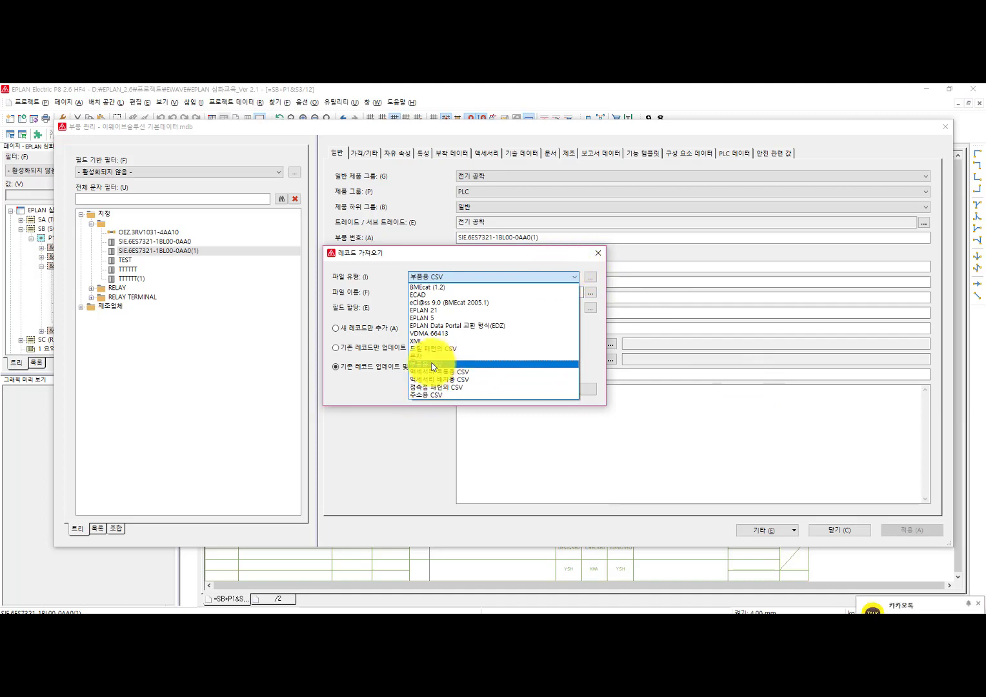
Step: Assign [심화교육] 부품작성파일.cfg from the desktop as the configuration file for the parts CSV import
left_click(589, 276)
left_click(589, 275)
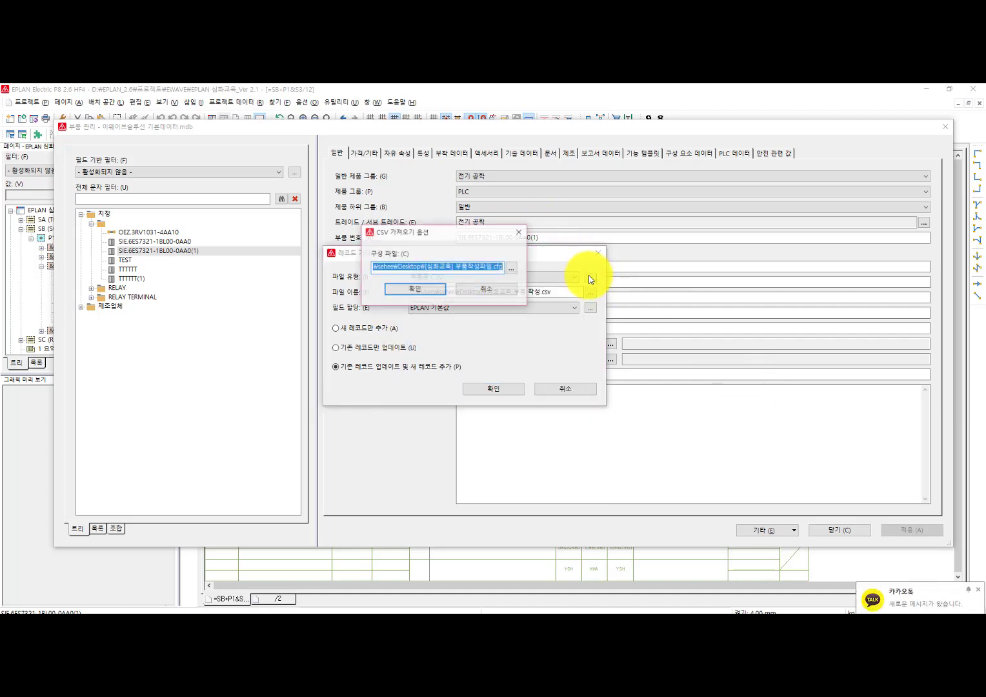
left_click(511, 267)
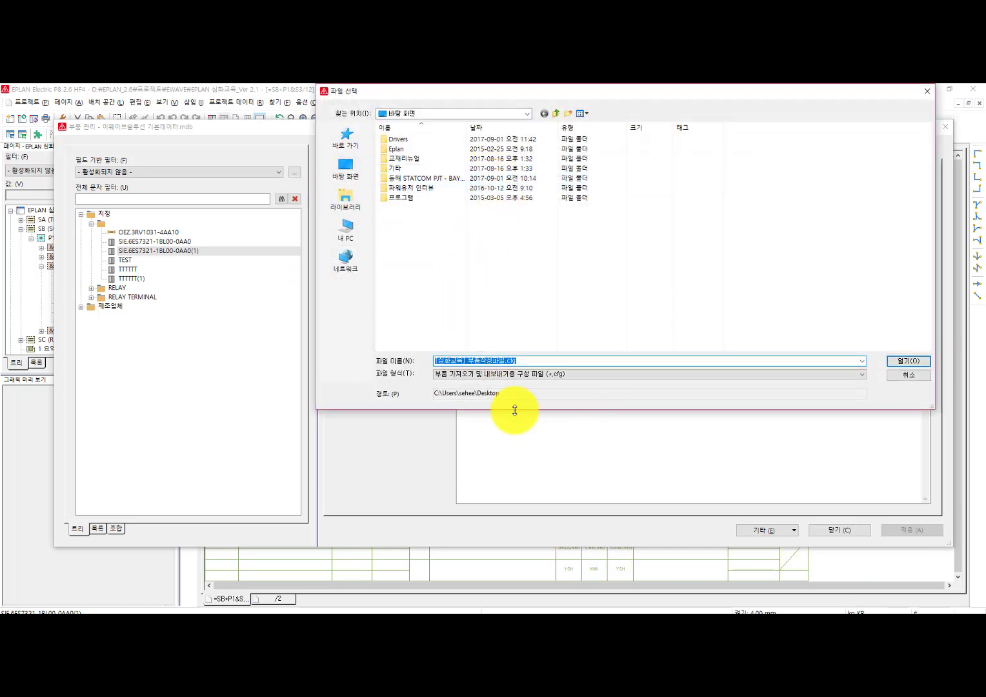
left_click(528, 361)
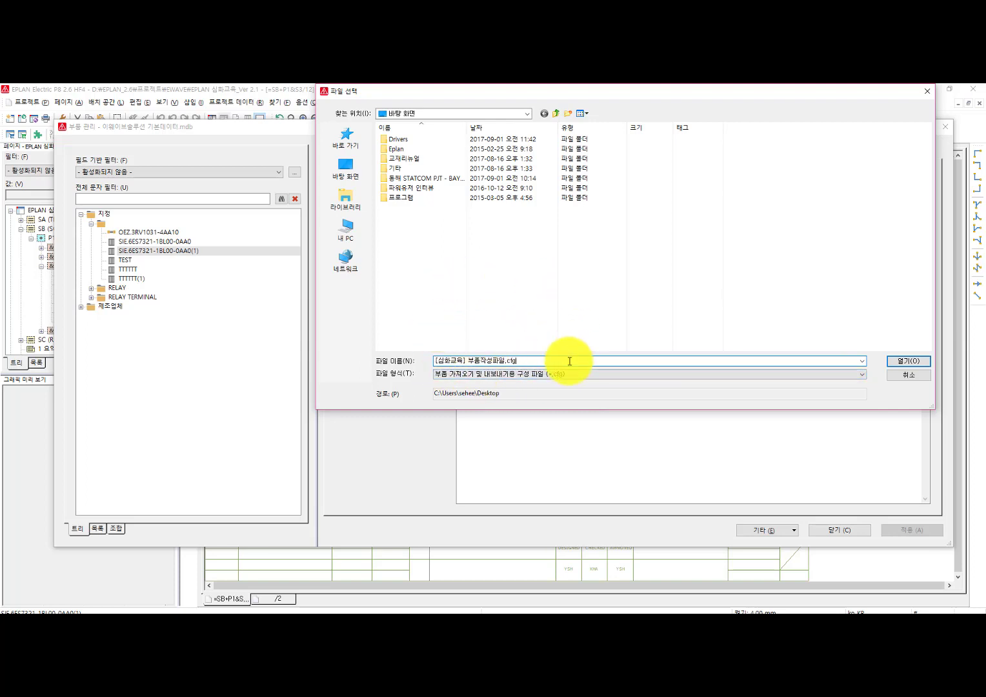
left_click(907, 363)
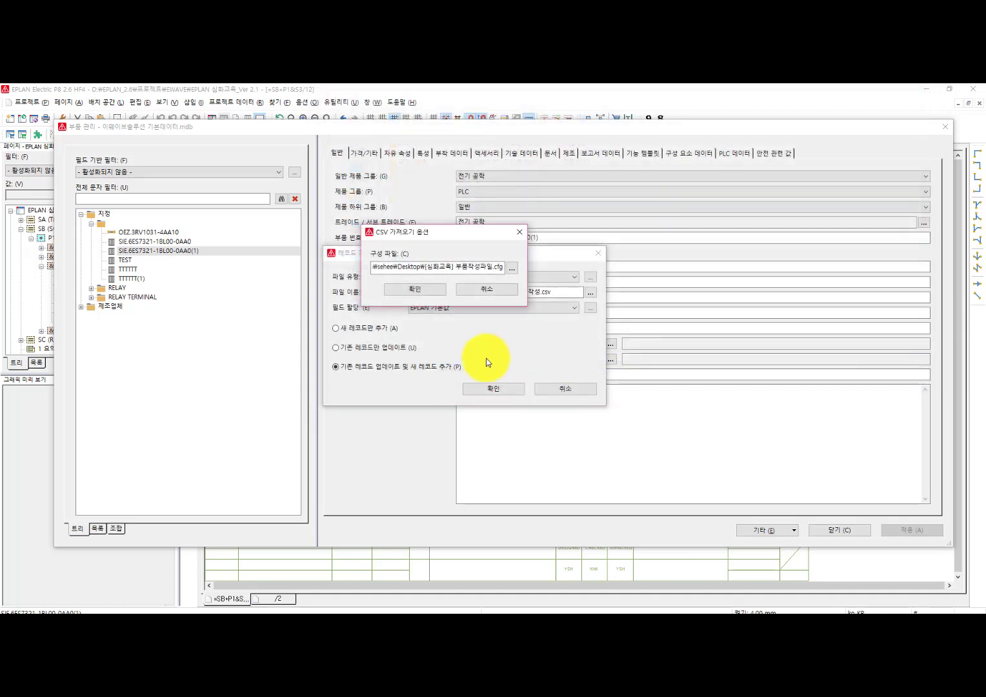
left_click(419, 289)
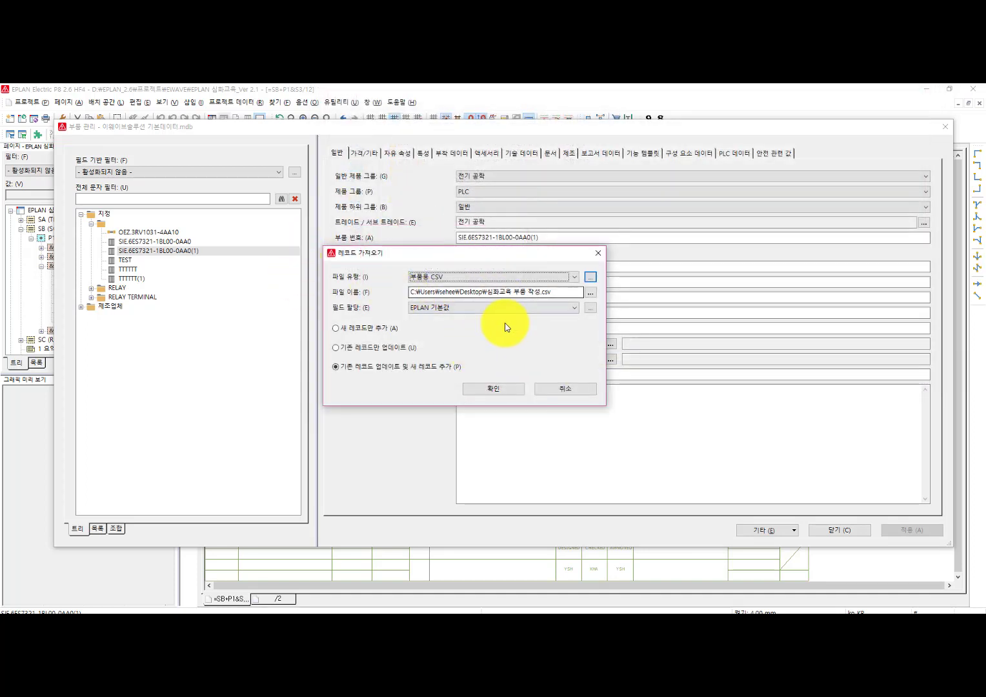
left_click(556, 293)
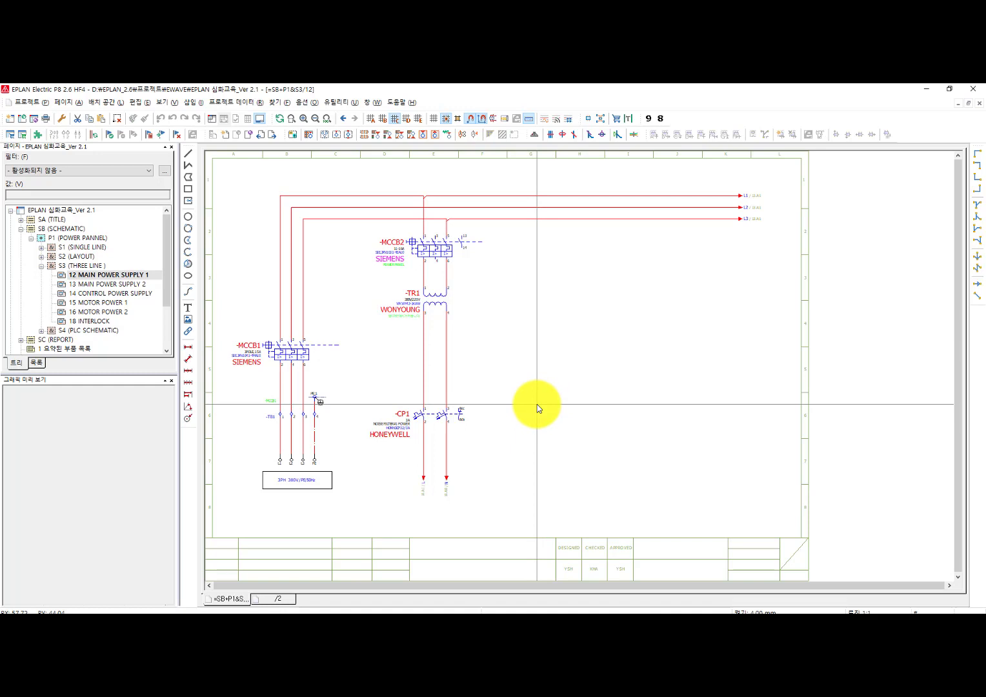
Step: Switch to File Explorer, open [심화교육] 부품작성파일.cfg from EPLAN 심화교육 > 1일차 > 03. 부품, 매크로 프로젝트 in Notepad, and dismiss the folder window
left_click(8, 611)
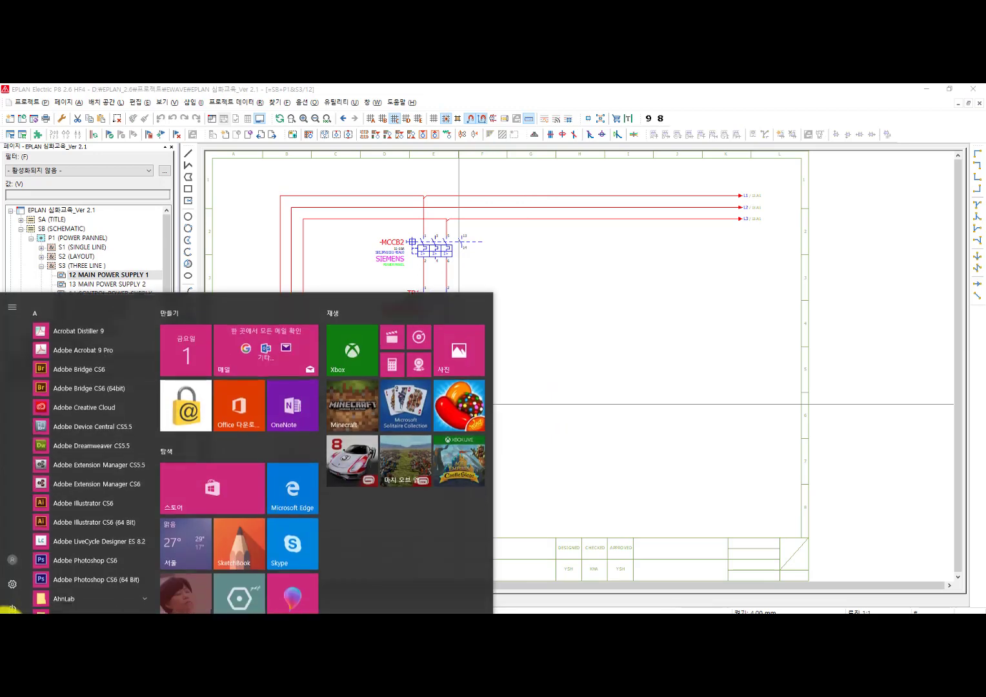
left_click(679, 428)
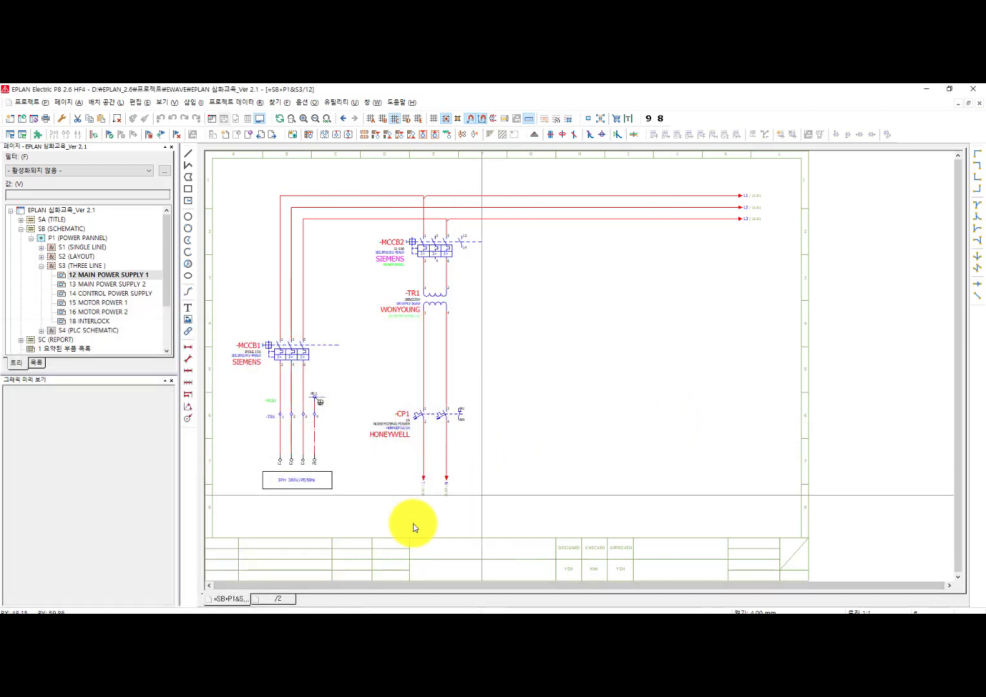
mouse_move(137, 612)
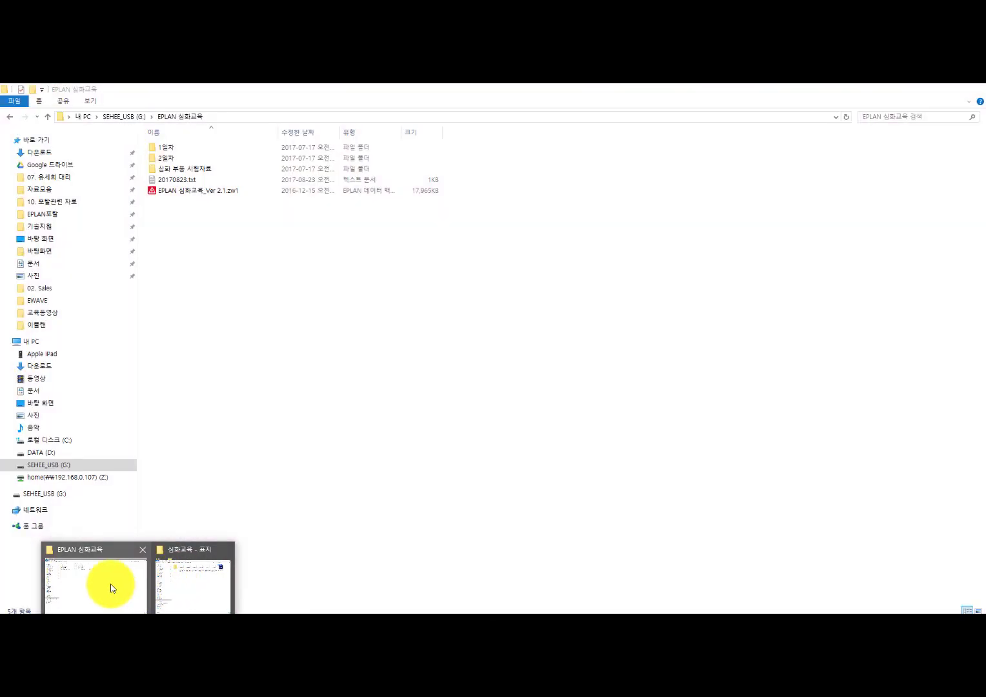
left_click(111, 587)
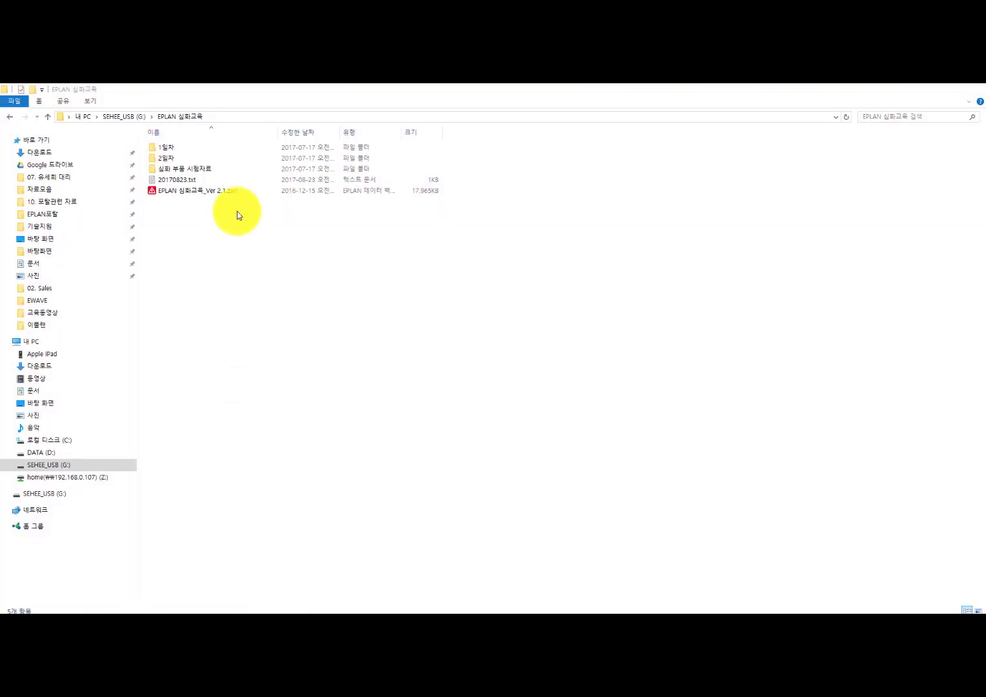
double_click(186, 159)
key("alt+Left")
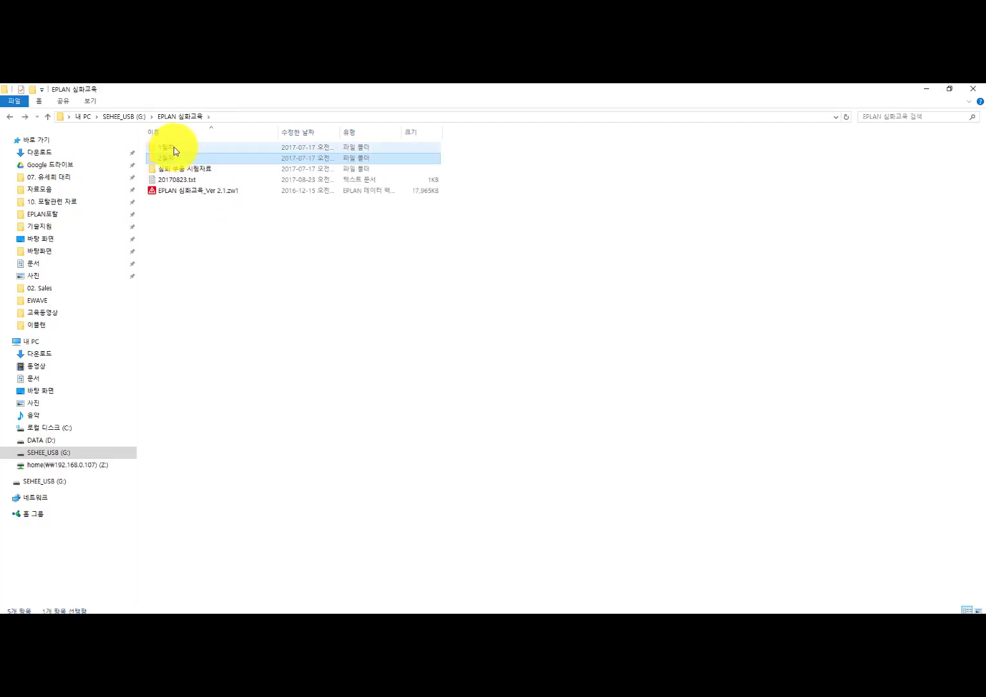
double_click(173, 146)
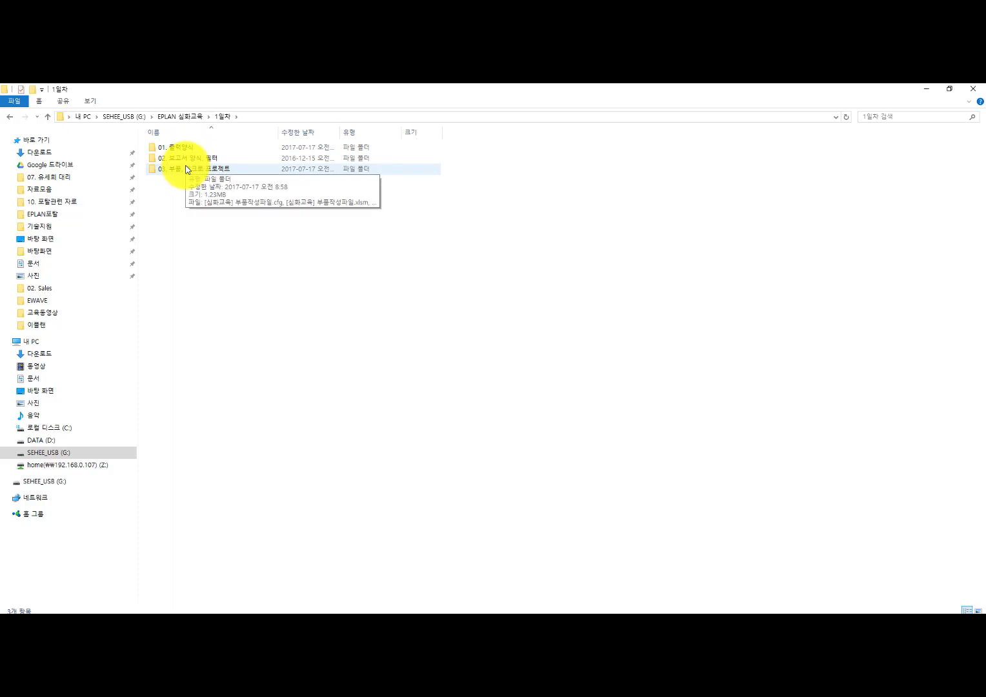
double_click(187, 169)
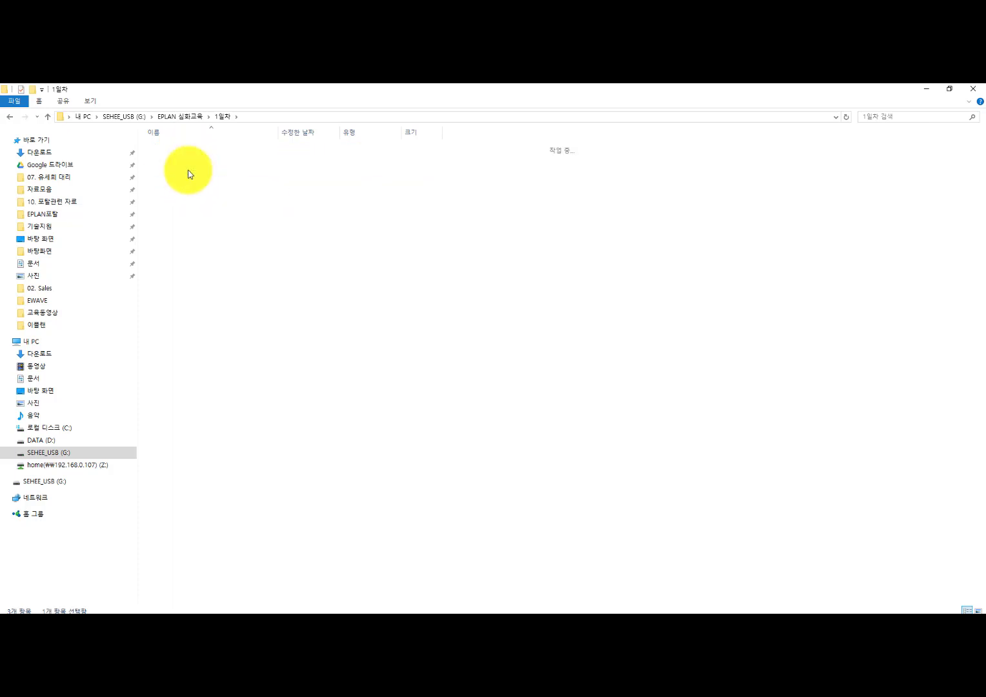
double_click(199, 149)
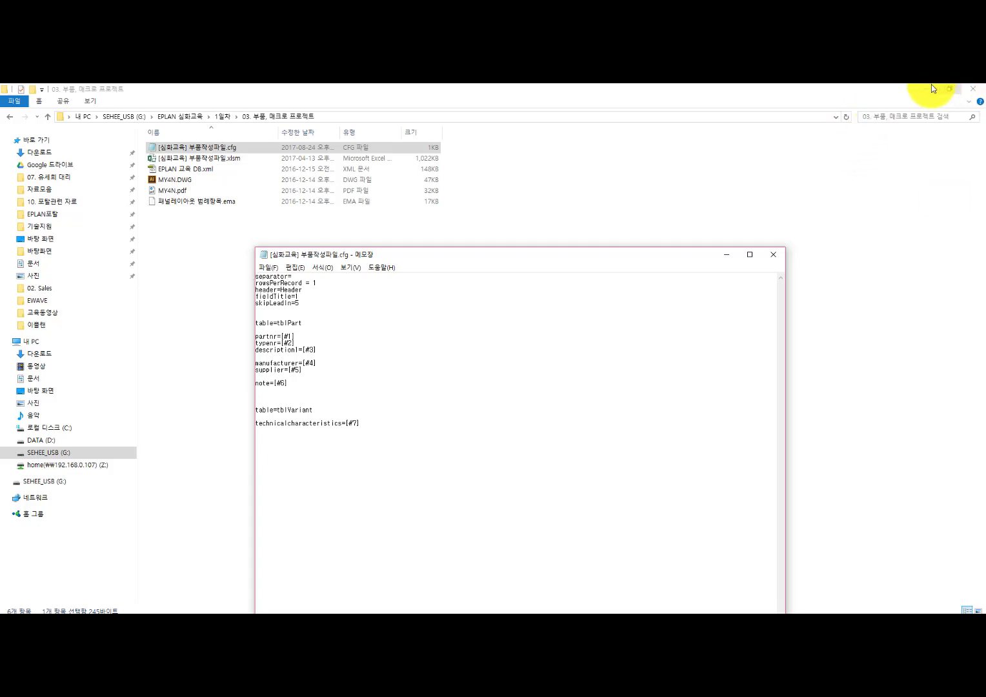
key("alt+F4")
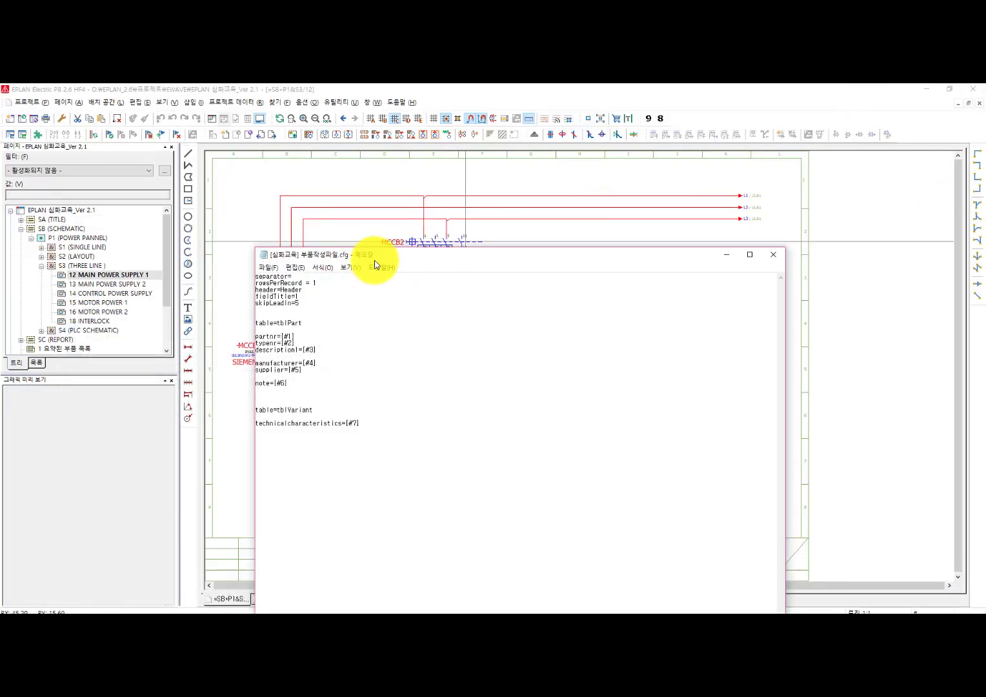
Step: Delete the tblPart and tblVariant field assignments from the configuration file, keeping the header lines through skipLeadIn=5
left_click_drag(374, 260, 485, 165)
left_click_drag(521, 434, 338, 227)
key("Delete")
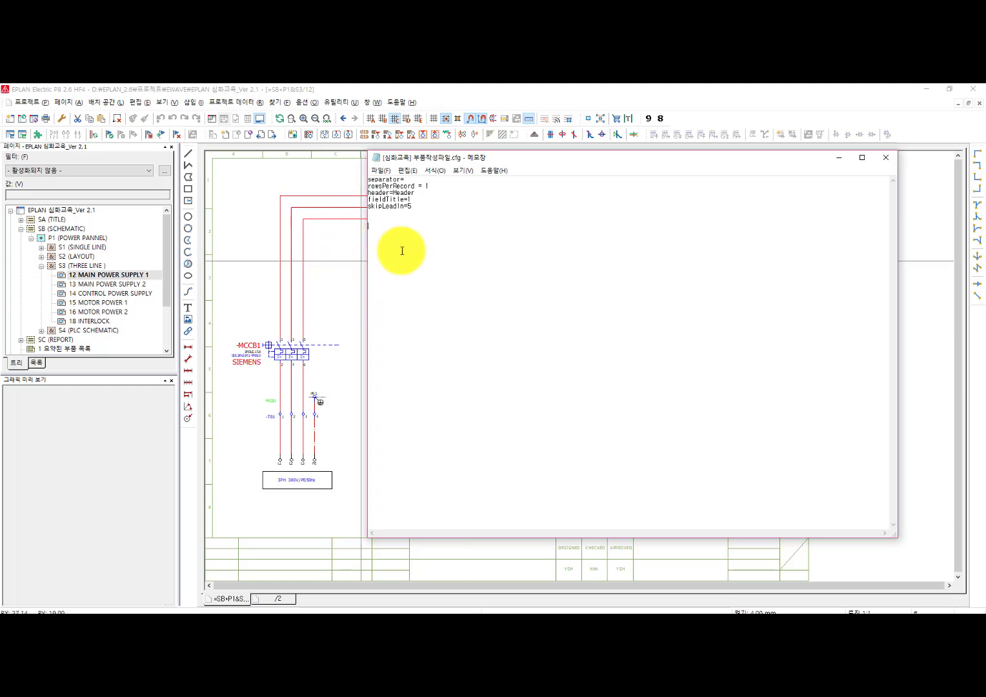
left_click_drag(420, 196, 335, 166)
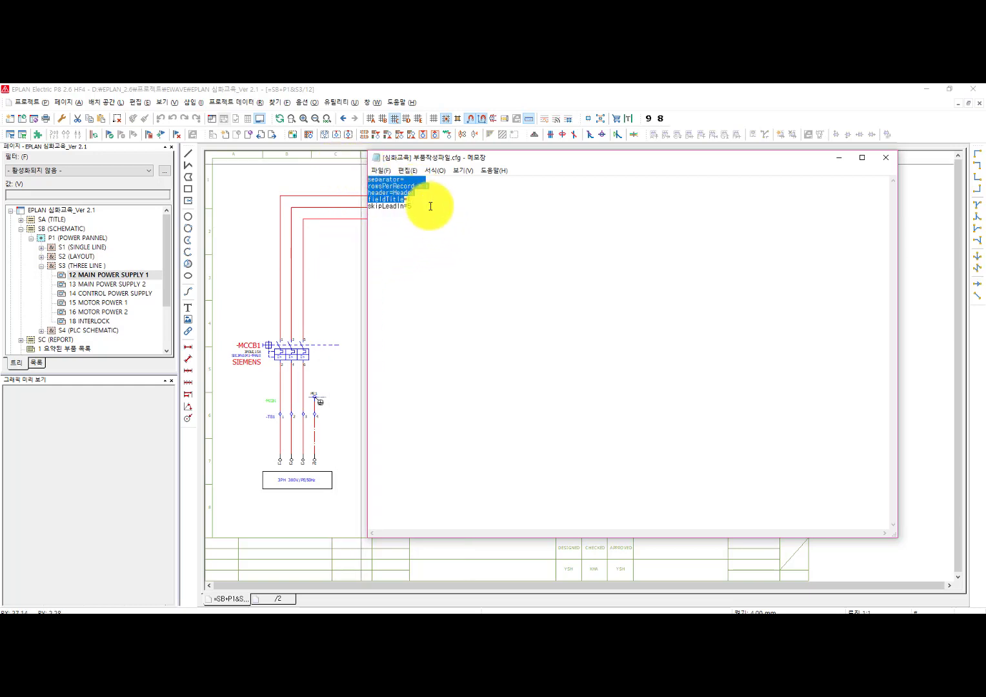
left_click(405, 210)
left_click_drag(406, 210, 346, 181)
left_click(405, 219)
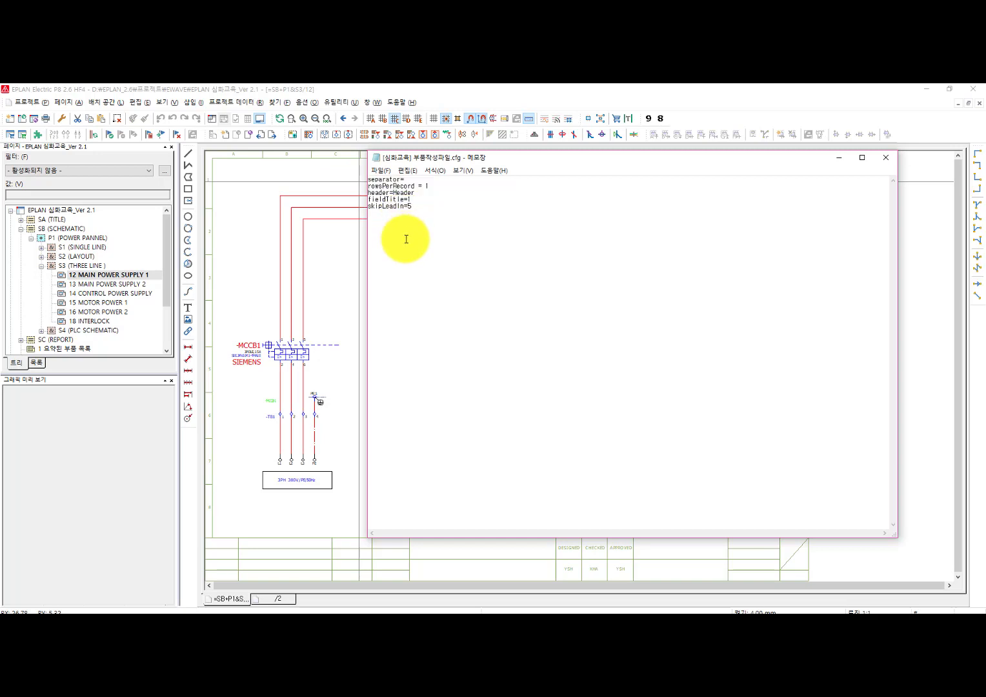
Step: Switch back to EPLAN, reopen parts management, and bring the Notepad configuration file in front of the new part's general data
left_click(359, 87)
left_click(342, 102)
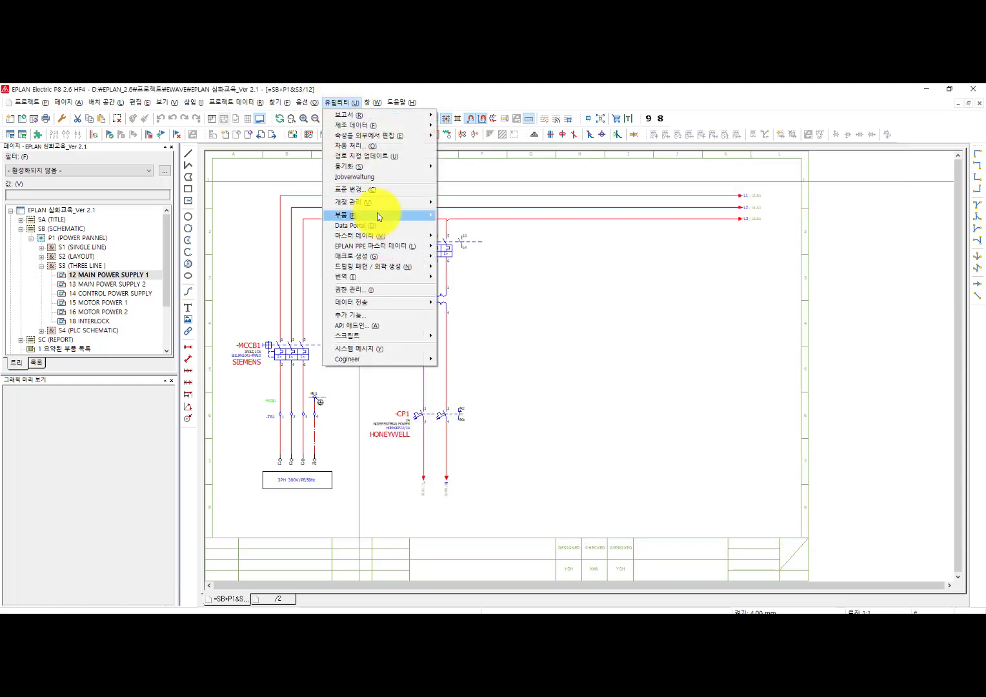
mouse_move(378, 215)
left_click(461, 219)
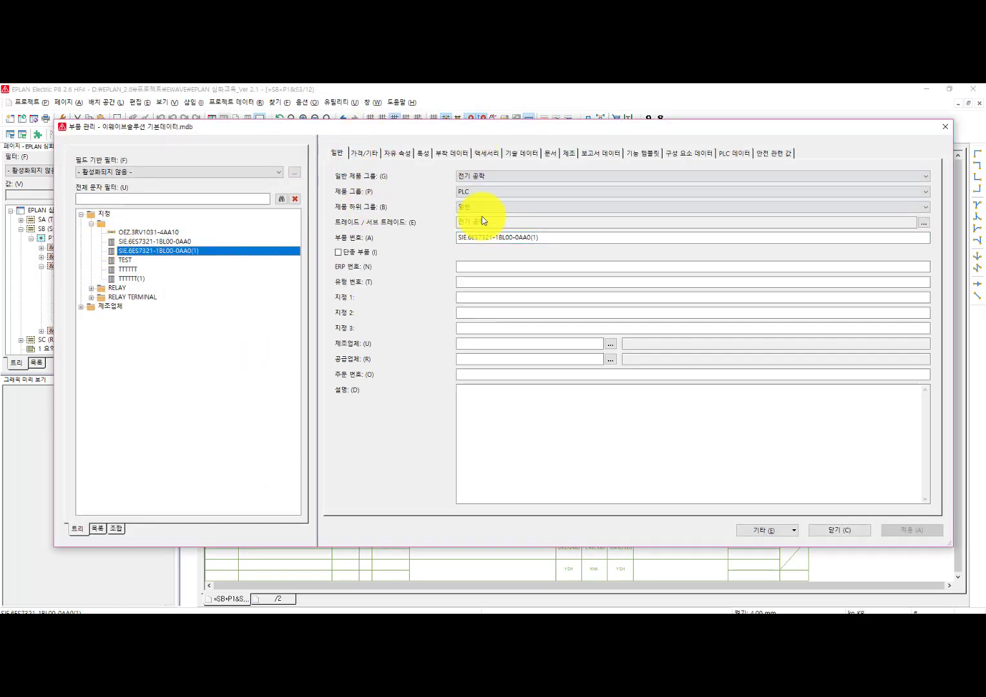
left_click(480, 326)
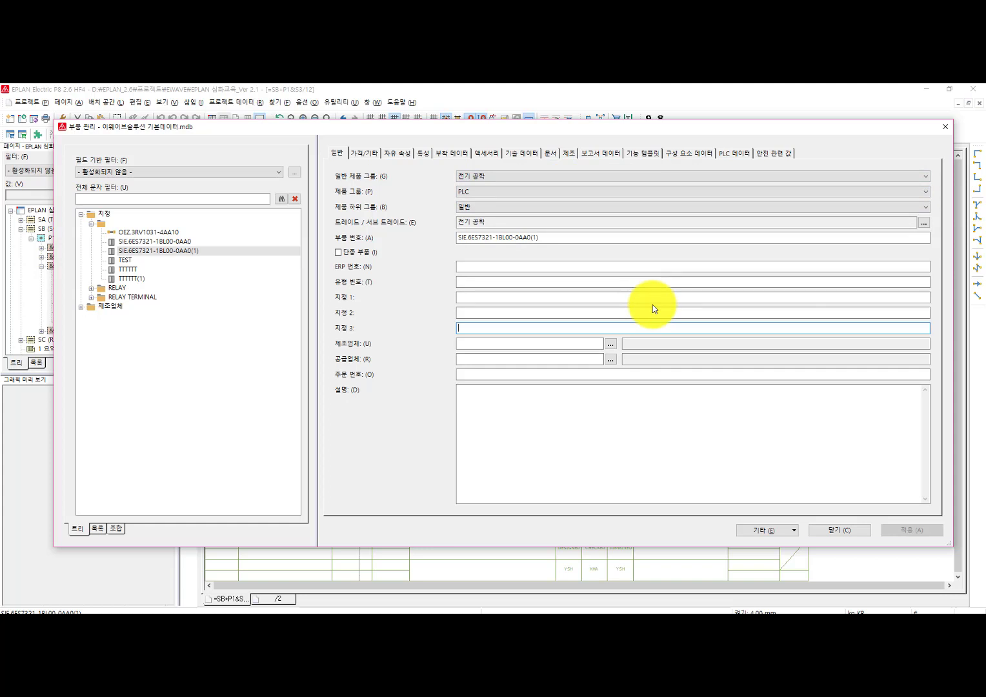
key("alt+Tab")
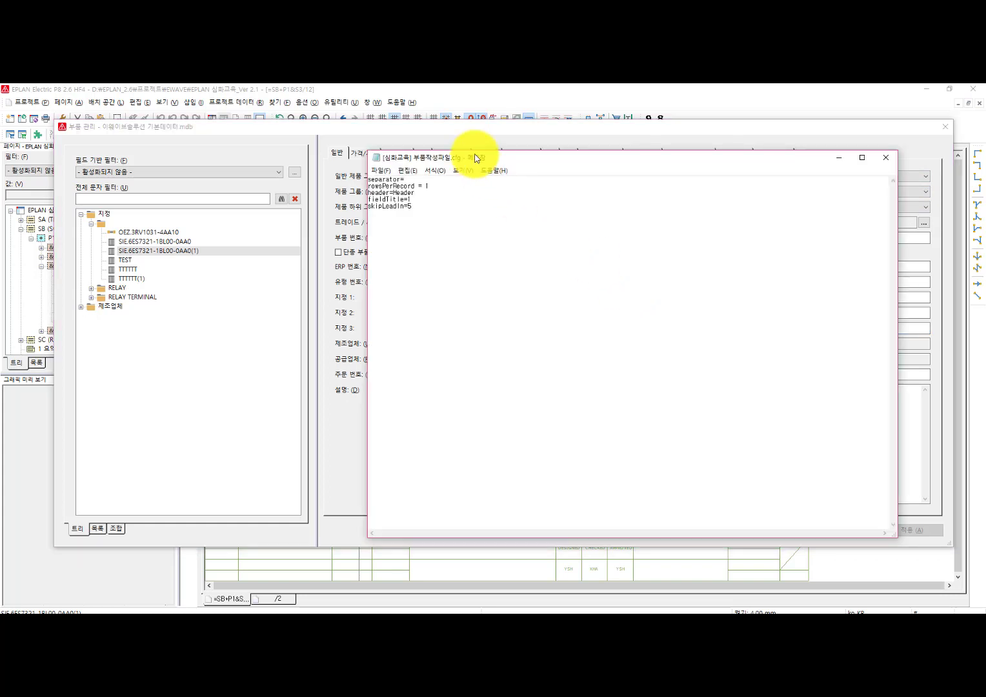
Step: List 부품 번호, 유형 번호, 지정 1, 제조업체, 공급업체, 설명 and 기술특성 in the configuration file, spaced below the header lines
left_click_drag(475, 158, 704, 185)
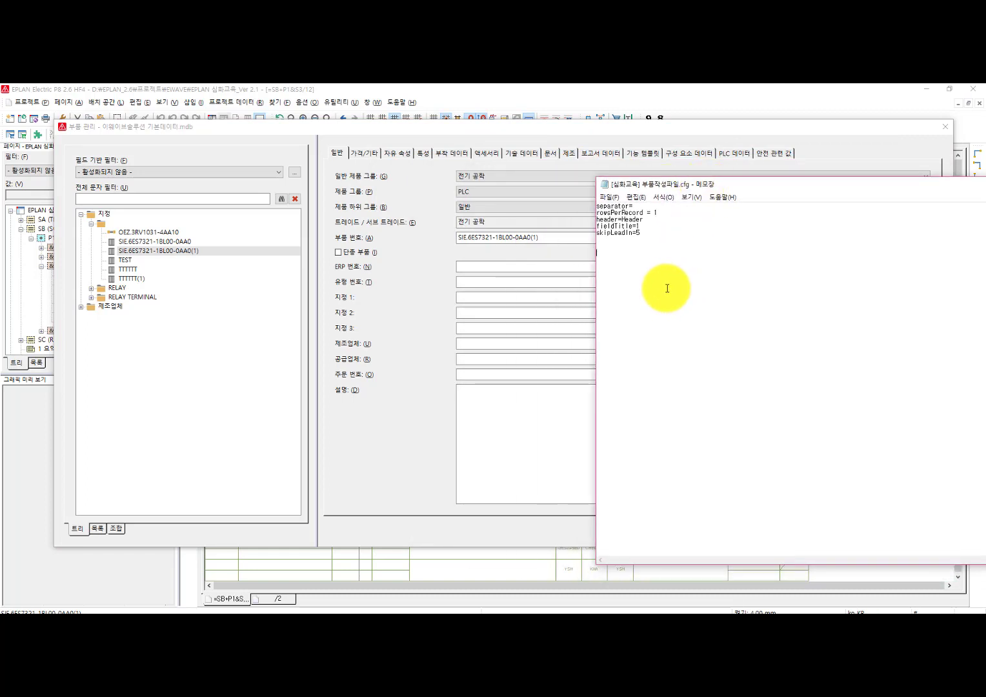
type("부품 번호")
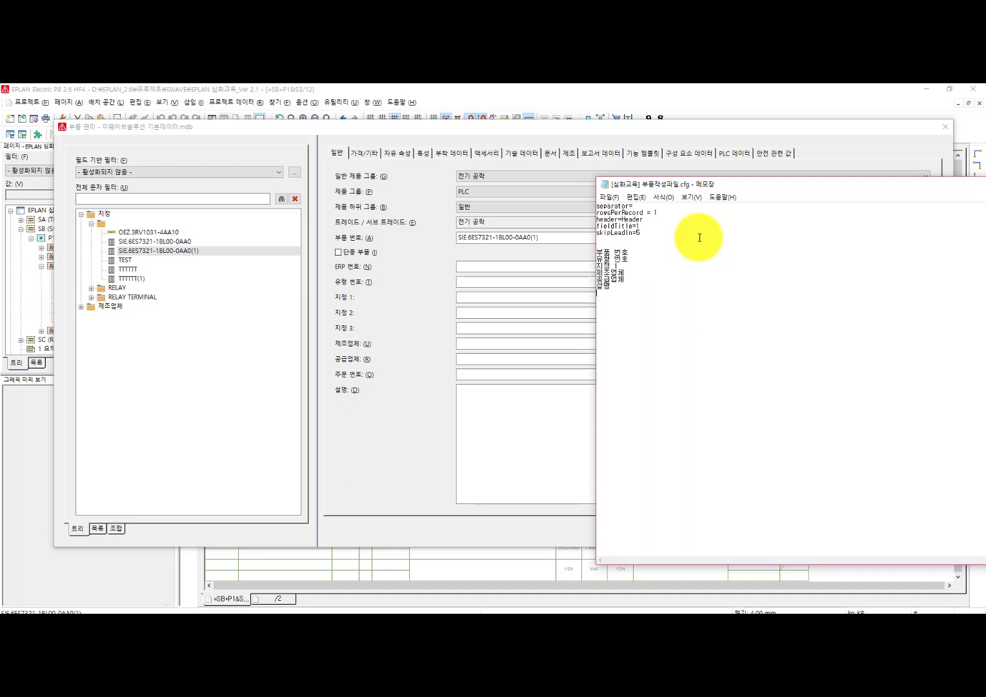
left_click(526, 153)
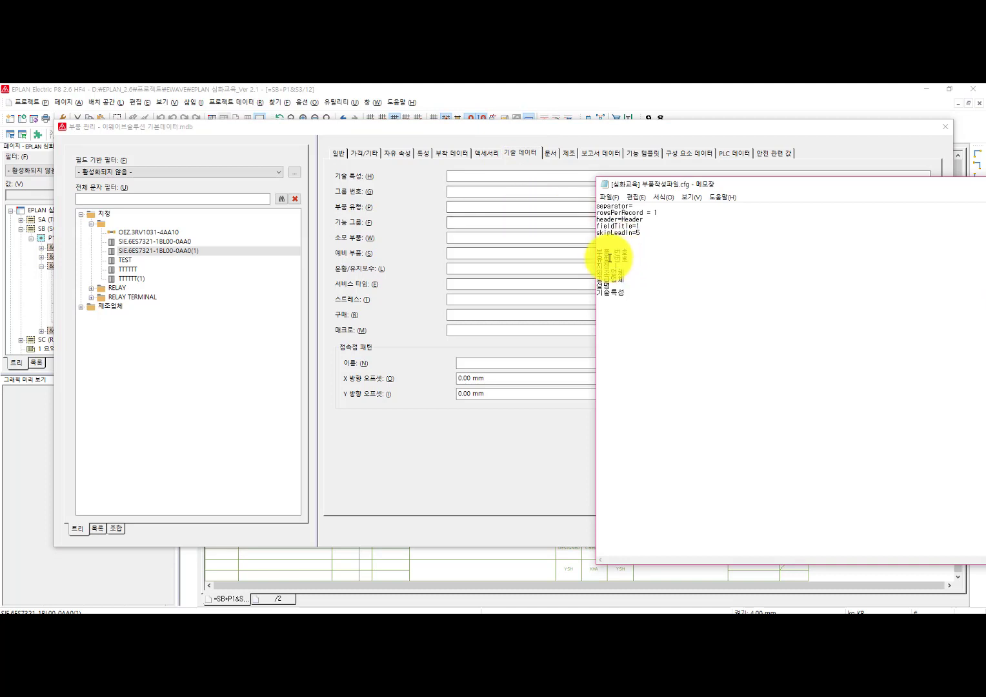
left_click_drag(598, 251, 612, 268)
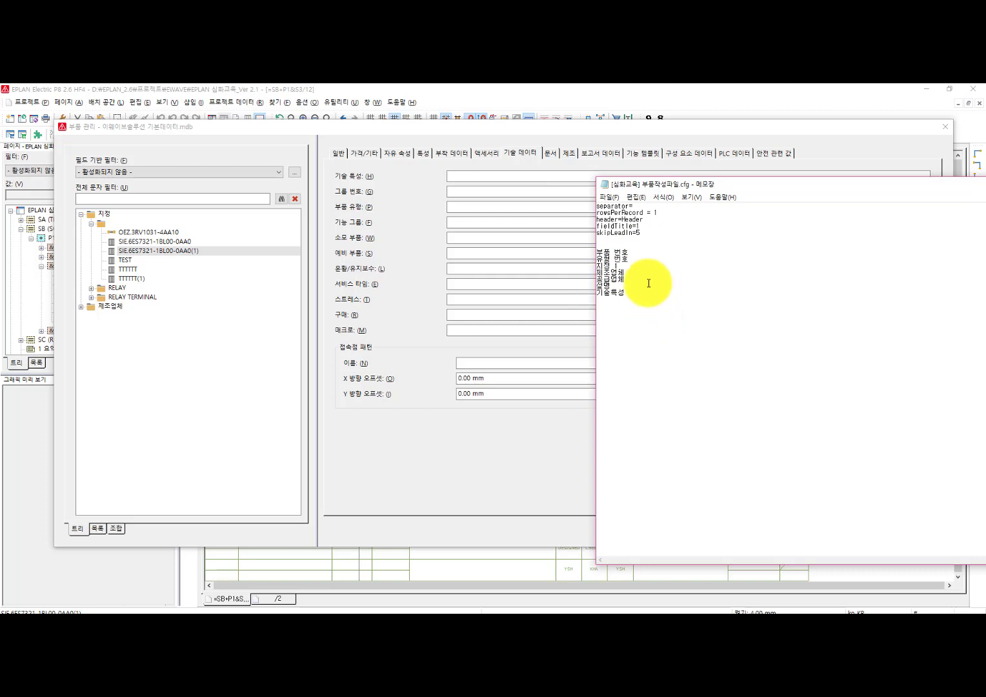
left_click(607, 250)
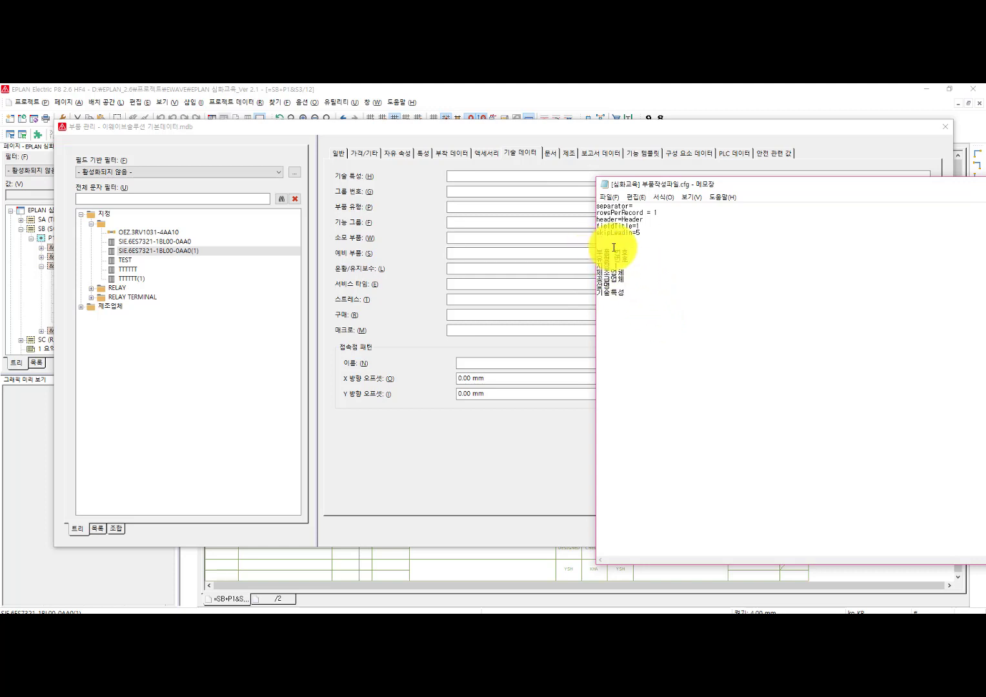
key("Return")
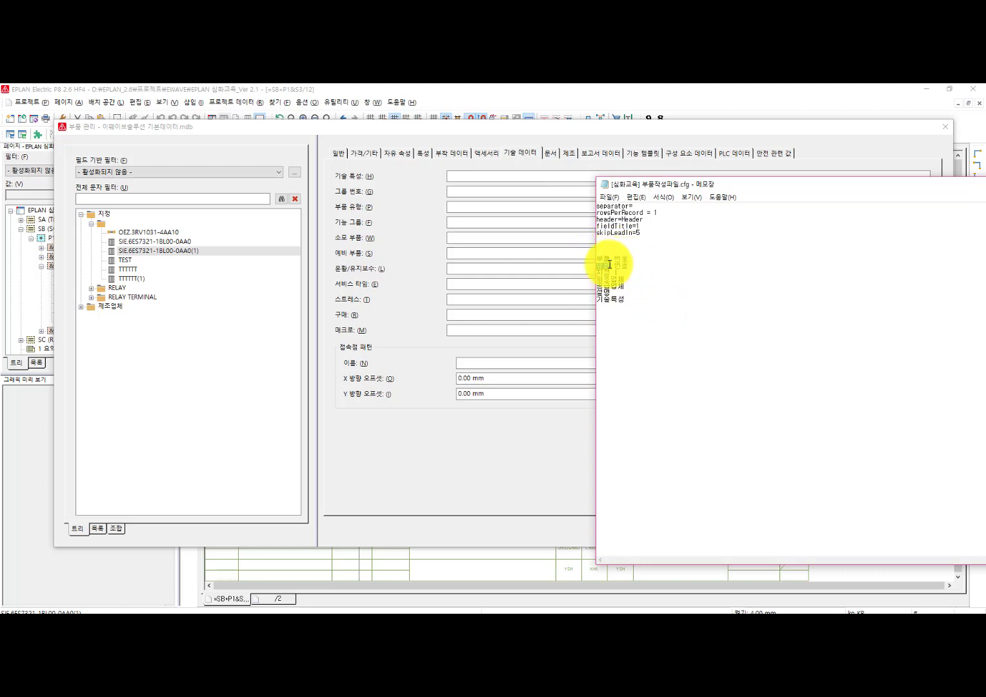
left_click_drag(586, 260, 646, 264)
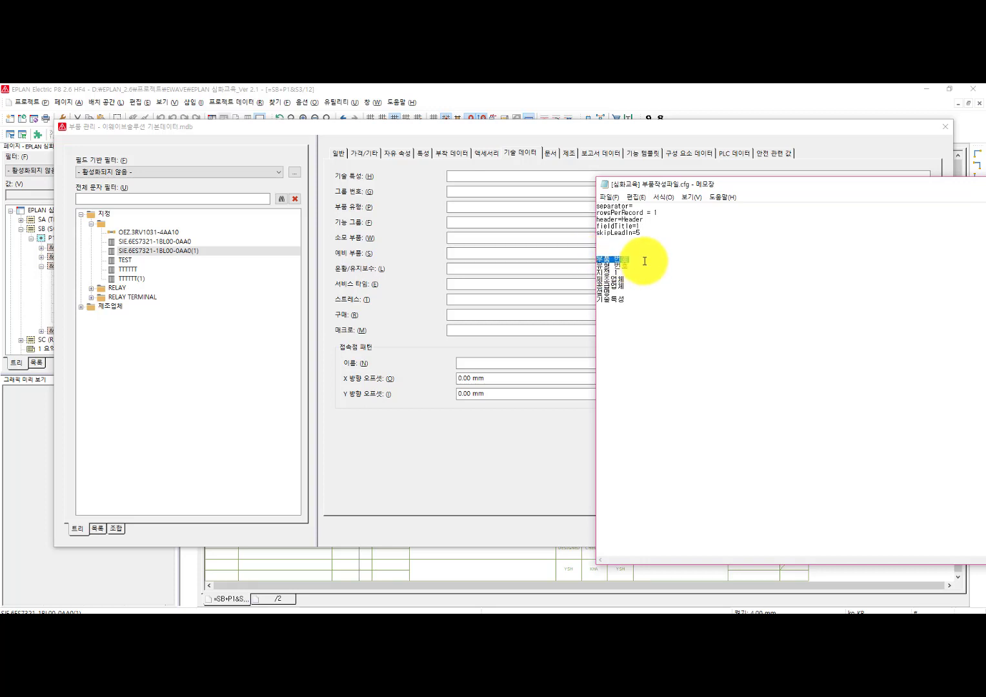
Step: Close parts management and open the EPLAN online help in the web browser
left_click(522, 279)
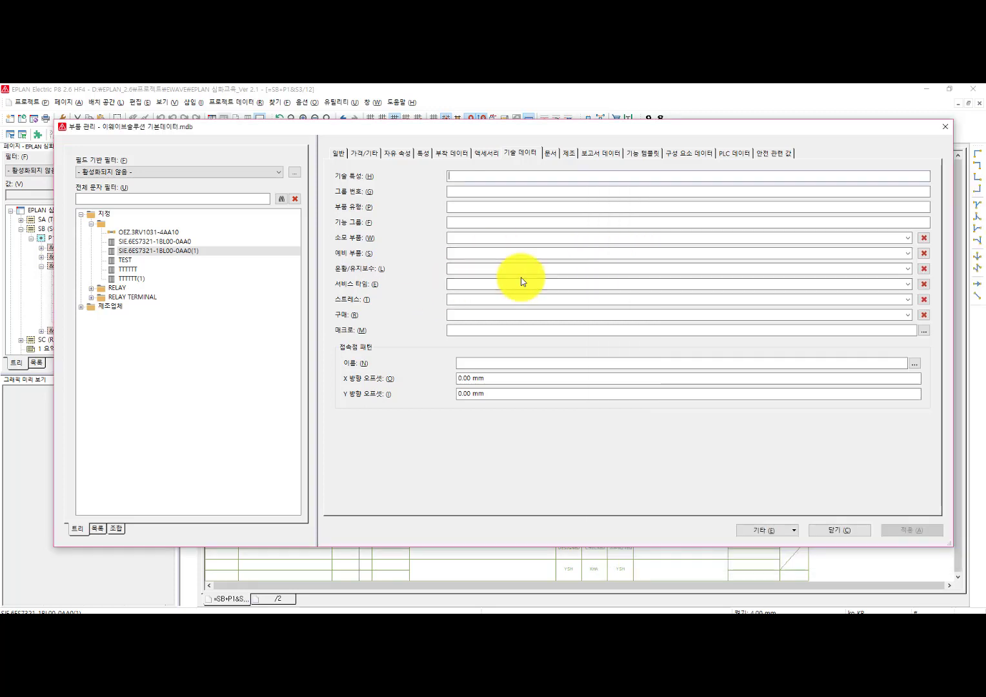
left_click(831, 530)
scroll(373, 336, "up", 1)
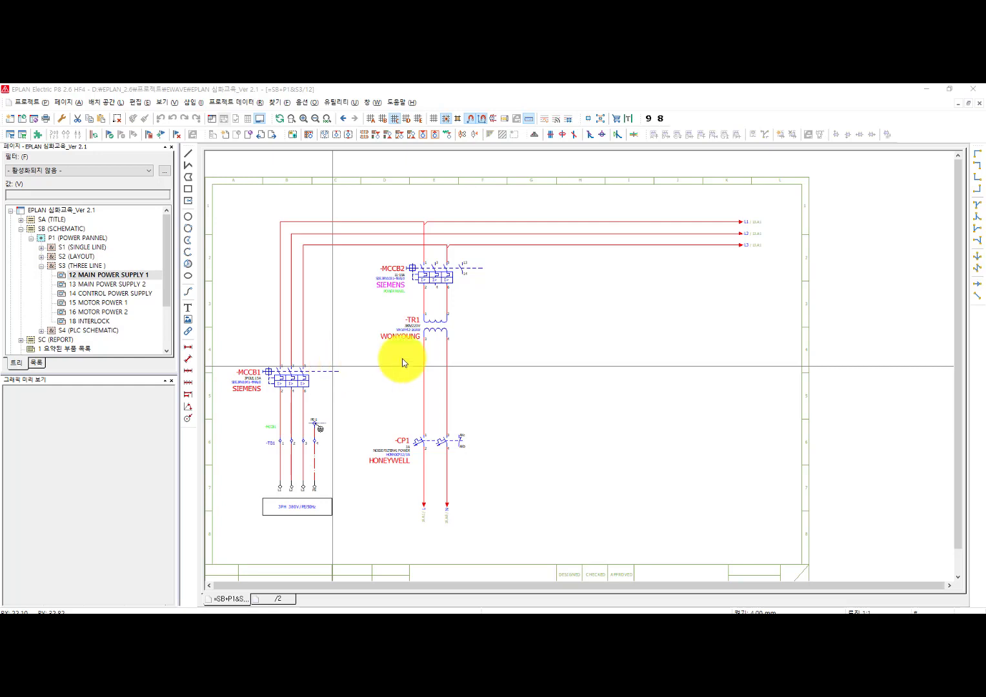
left_click(396, 103)
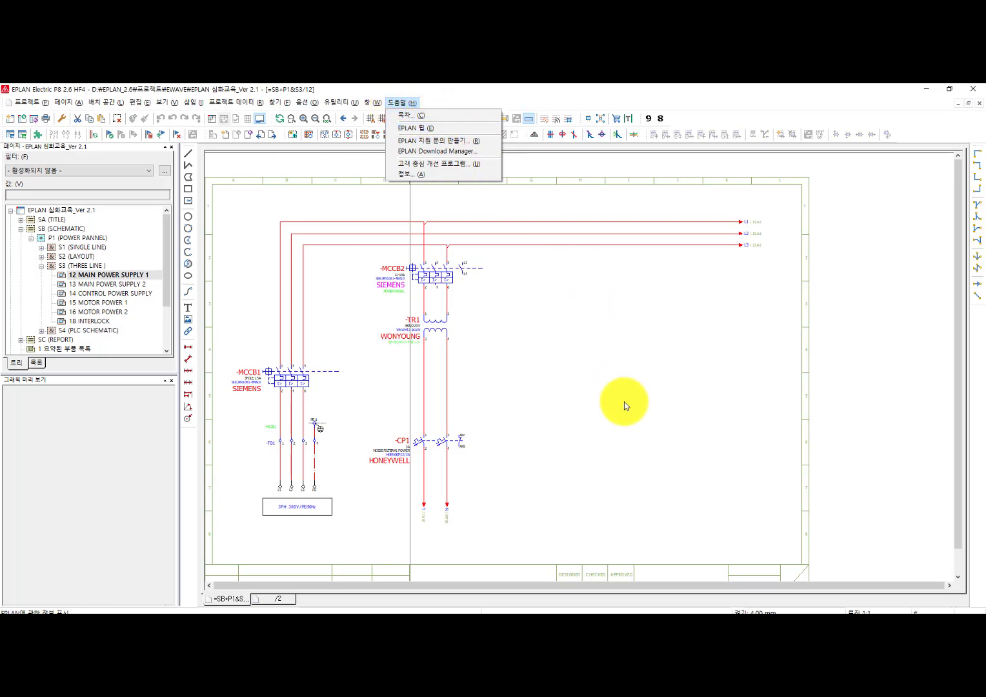
left_click(624, 401)
key("F1")
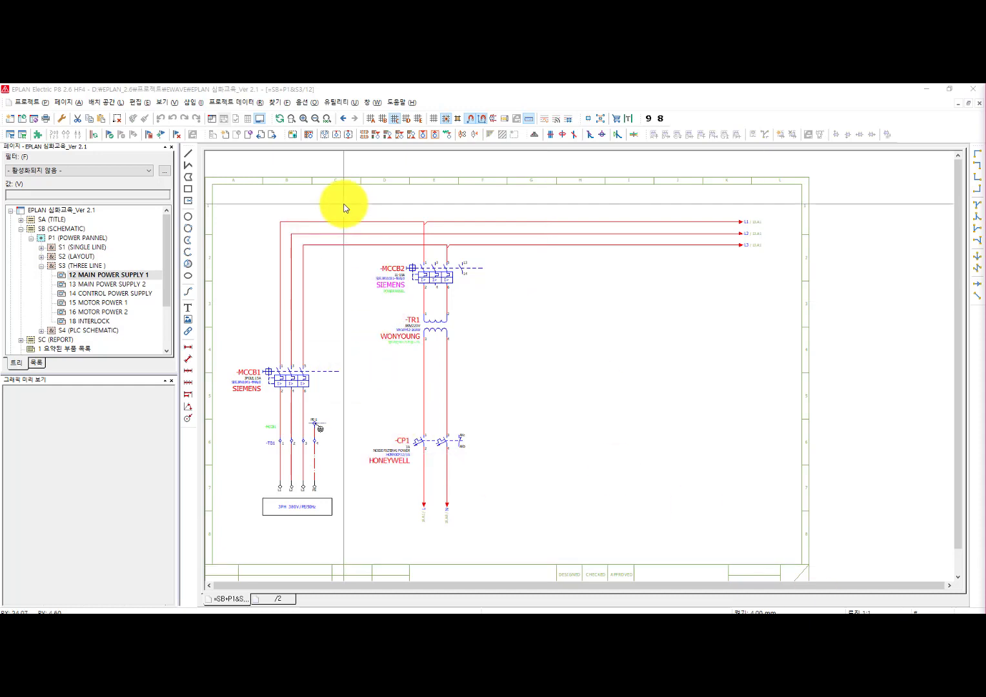
double_click(539, 143)
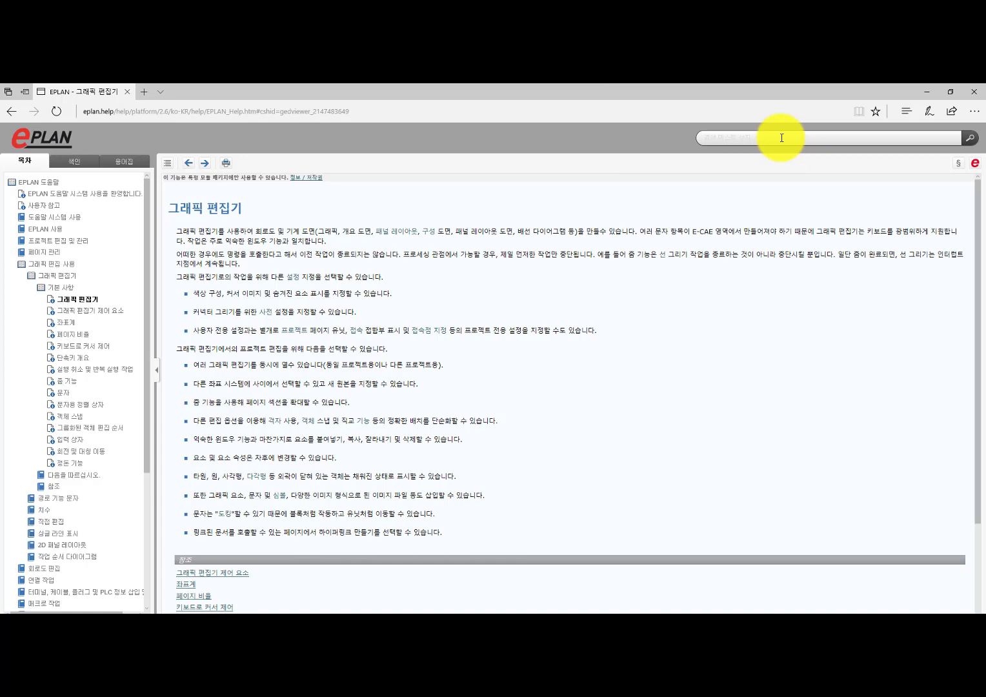
Step: Search the help for csv and open the topic 부품 관리: 부품용 CSV 가져오기 및 내보내기
key("Return")
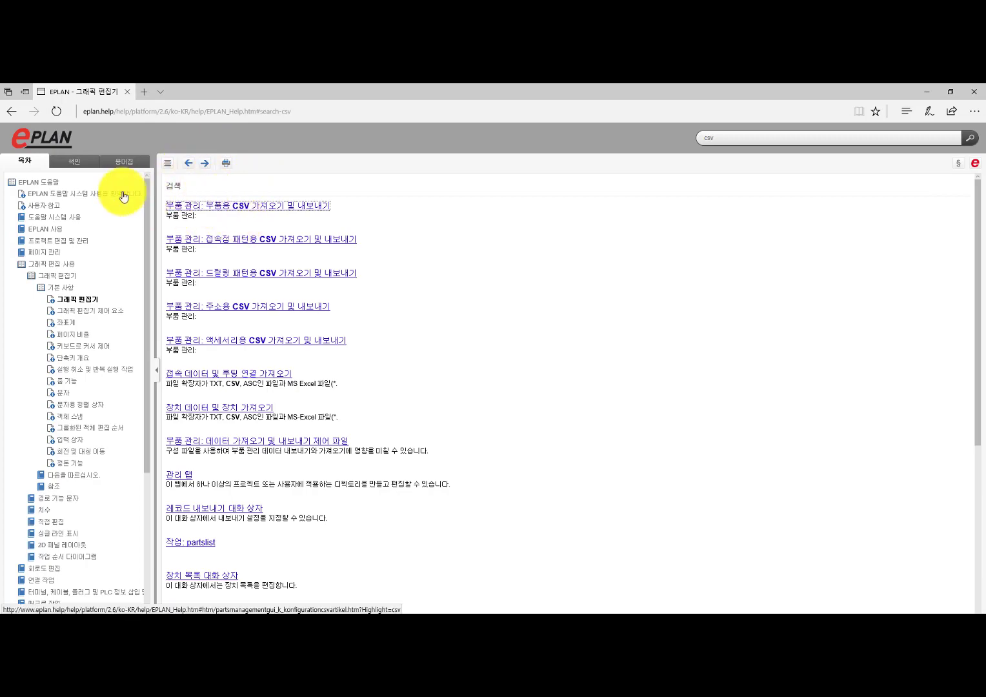
left_click(225, 206)
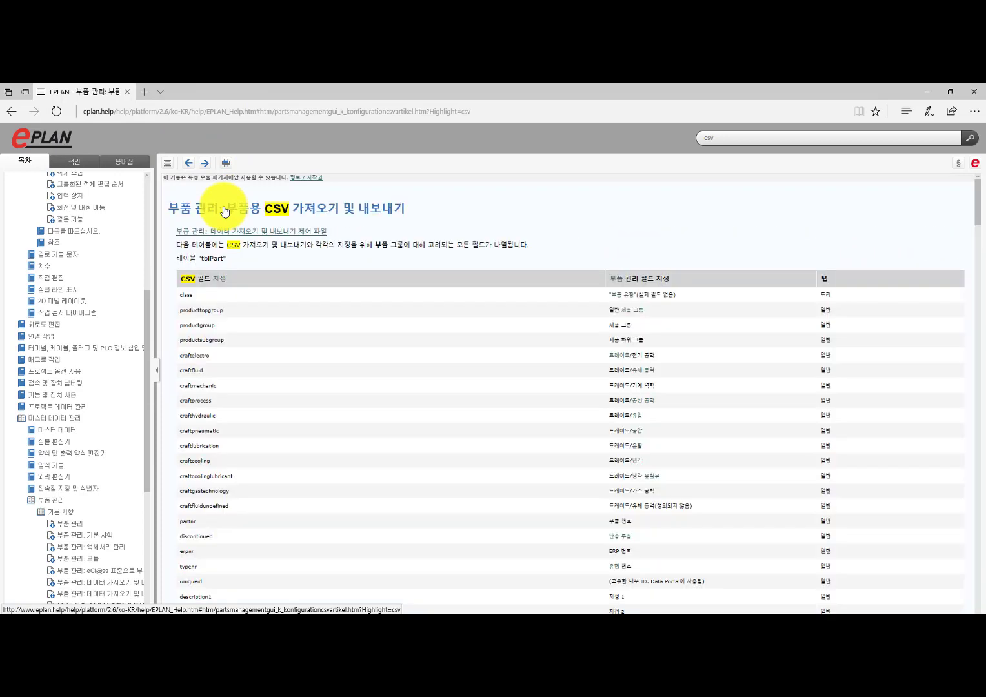
left_click_drag(169, 210, 456, 222)
left_click(505, 201)
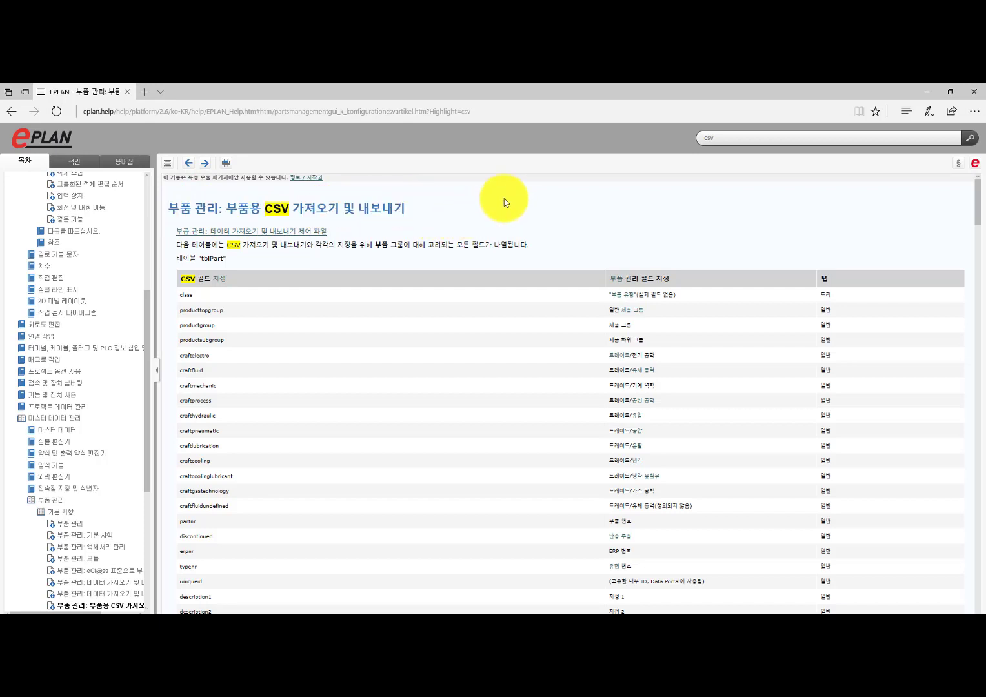
Step: Compare the configuration file's header lines with the linked topic 부품 관리: 데이터 가져오기 및 내보내기 제어 파일, and return to the CSV topic
key("alt+Tab")
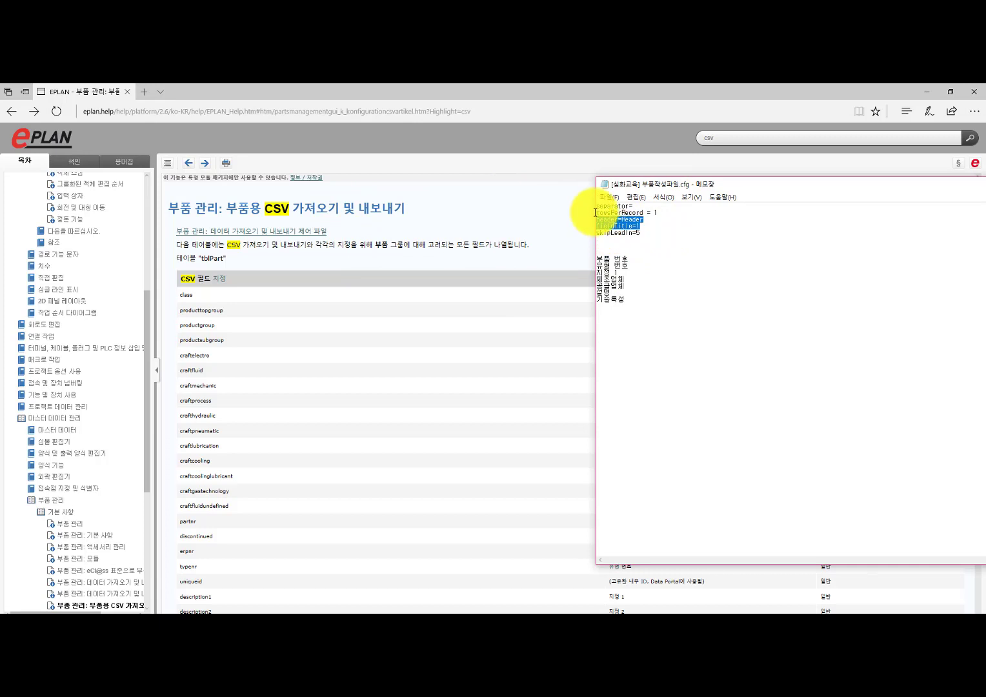
left_click_drag(595, 209, 638, 230)
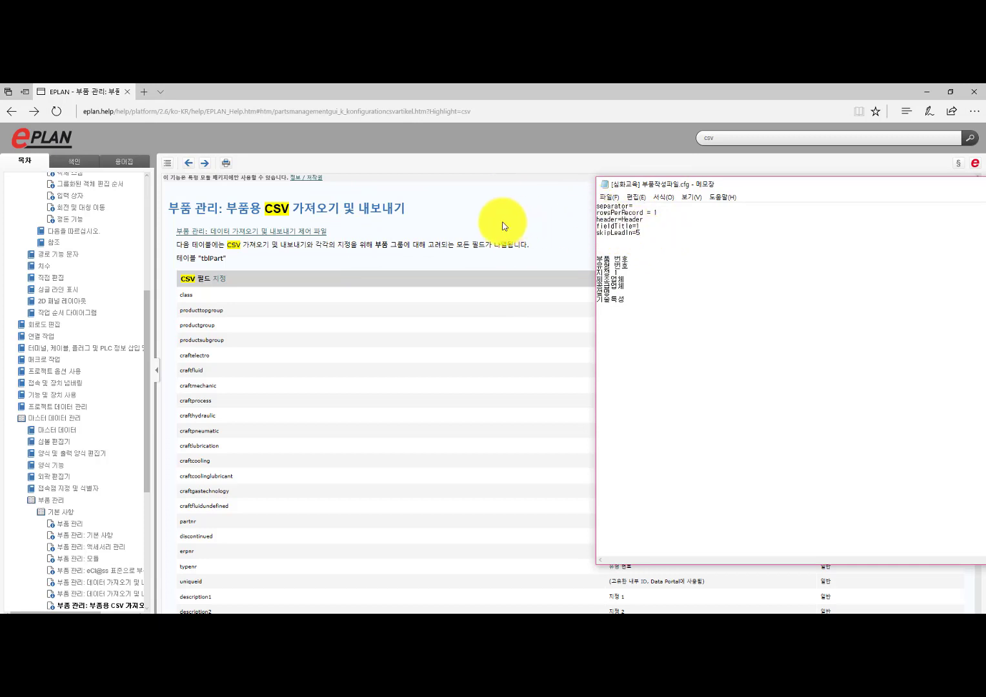
left_click(292, 263)
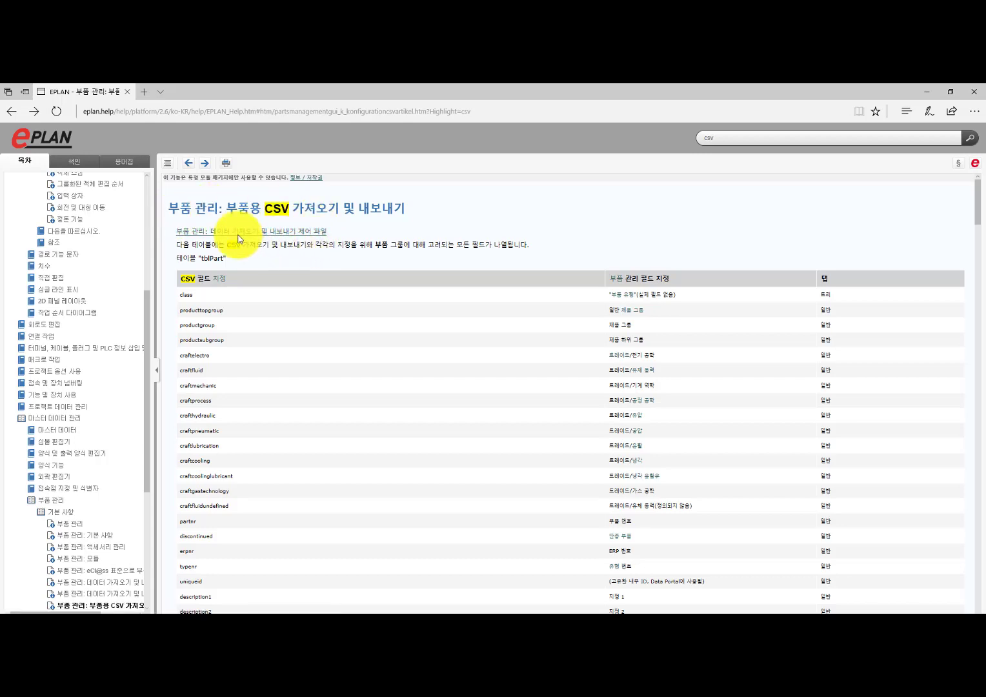
left_click(294, 232)
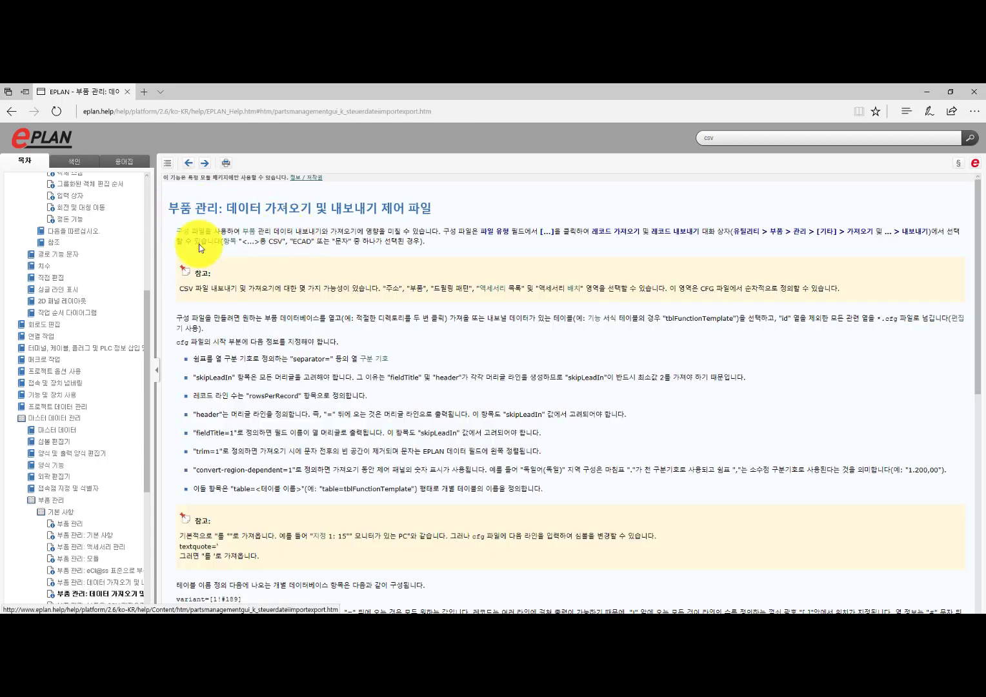
scroll(343, 386, "down", 5)
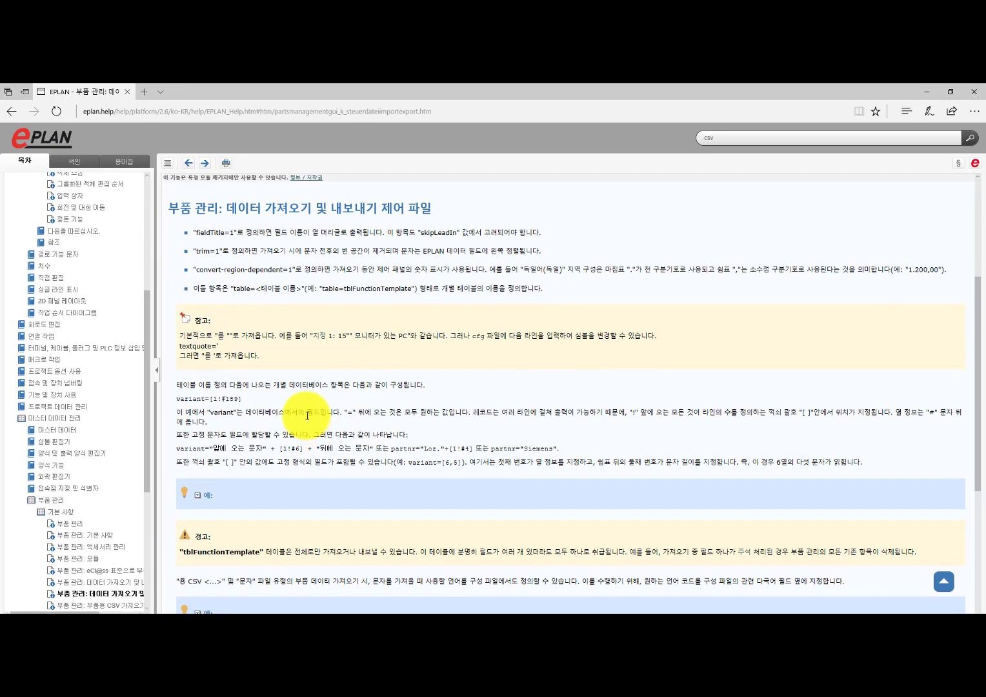
scroll(308, 397, "up", 6)
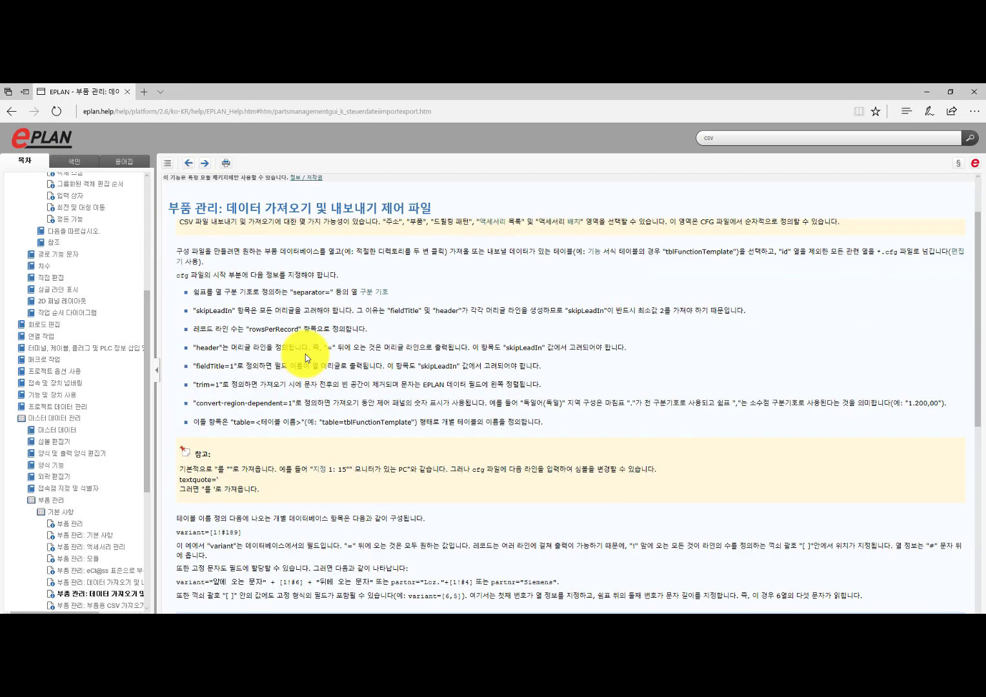
left_click(305, 354)
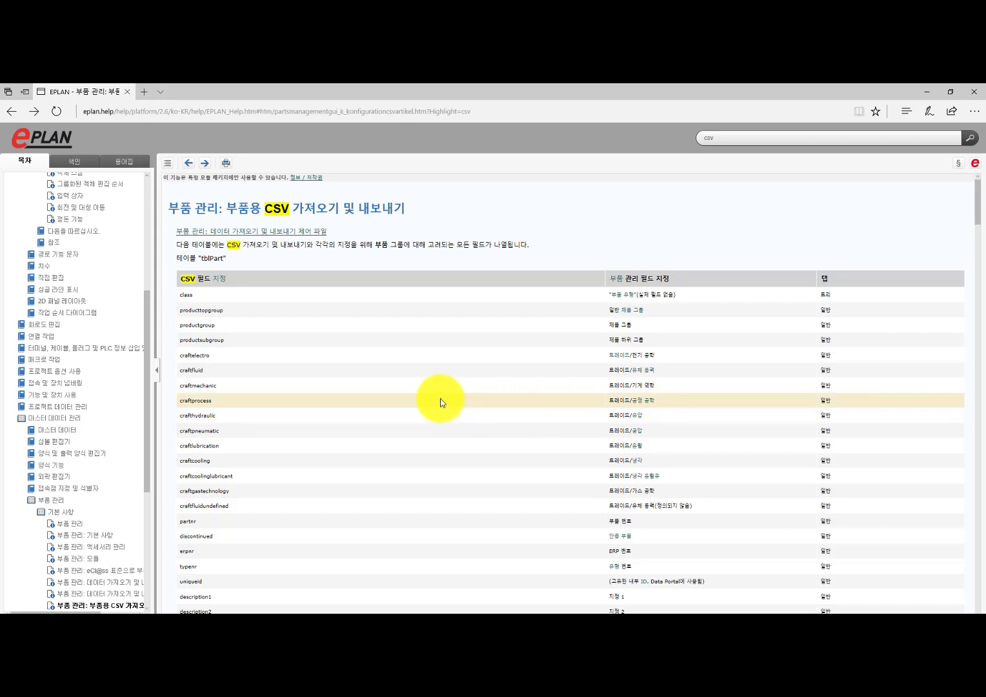
Step: Review the field assignment tables tblPart, tblMechanic and tblVariant in the parts CSV help topic
scroll(476, 352, "down", 1)
scroll(465, 362, "up", 1)
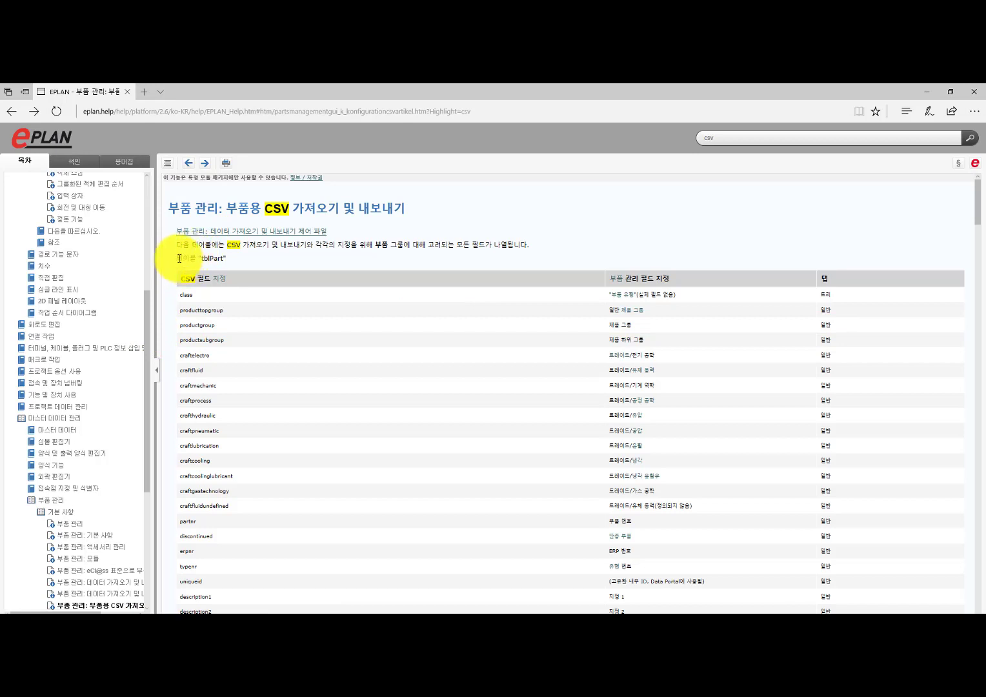
left_click_drag(179, 258, 236, 258)
left_click(236, 259)
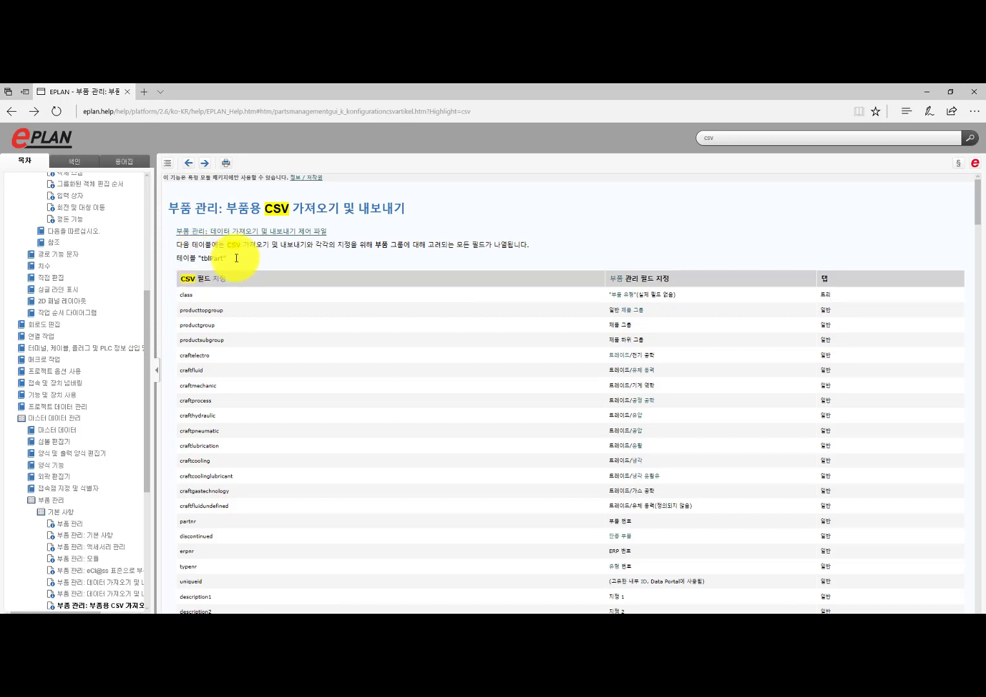
scroll(265, 333, "down", 2)
scroll(266, 332, "down", 20)
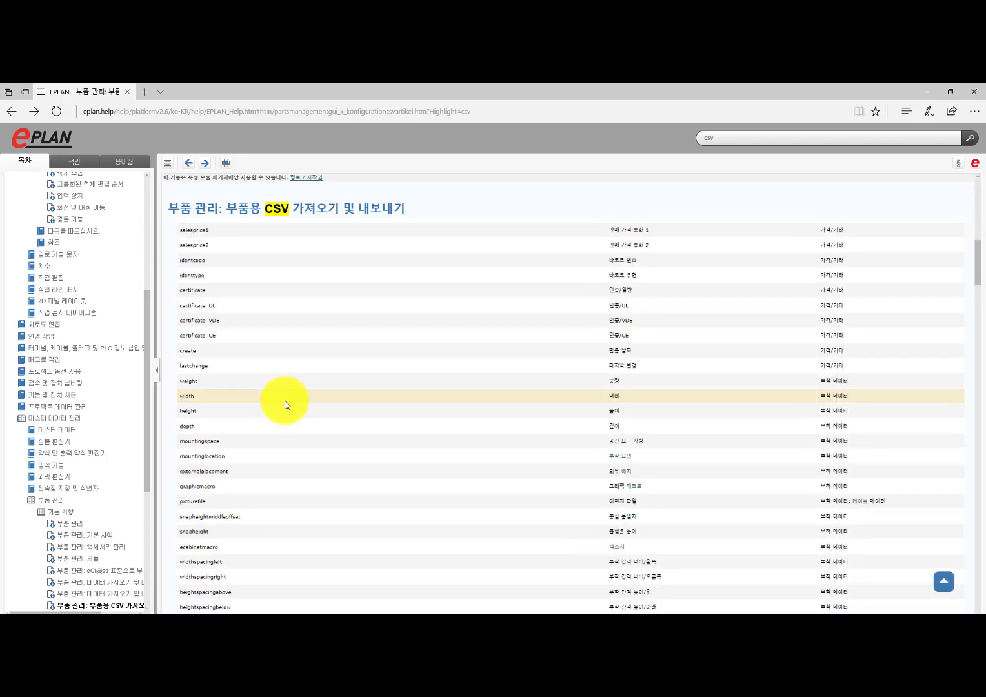
scroll(241, 347, "up", 1)
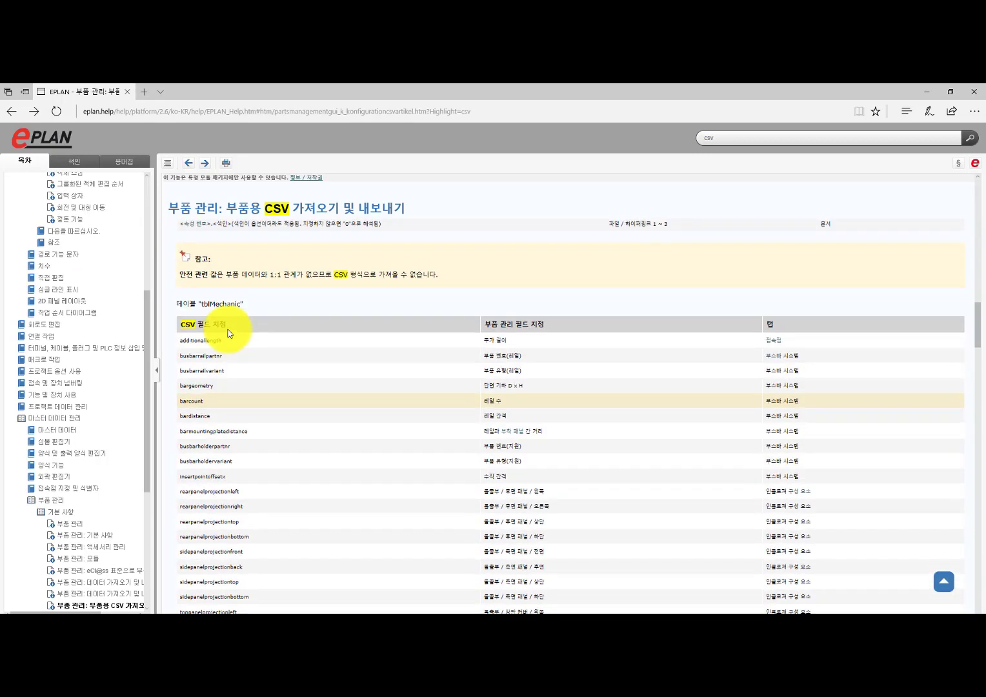
left_click_drag(241, 308, 181, 310)
left_click(244, 305)
scroll(264, 370, "down", 12)
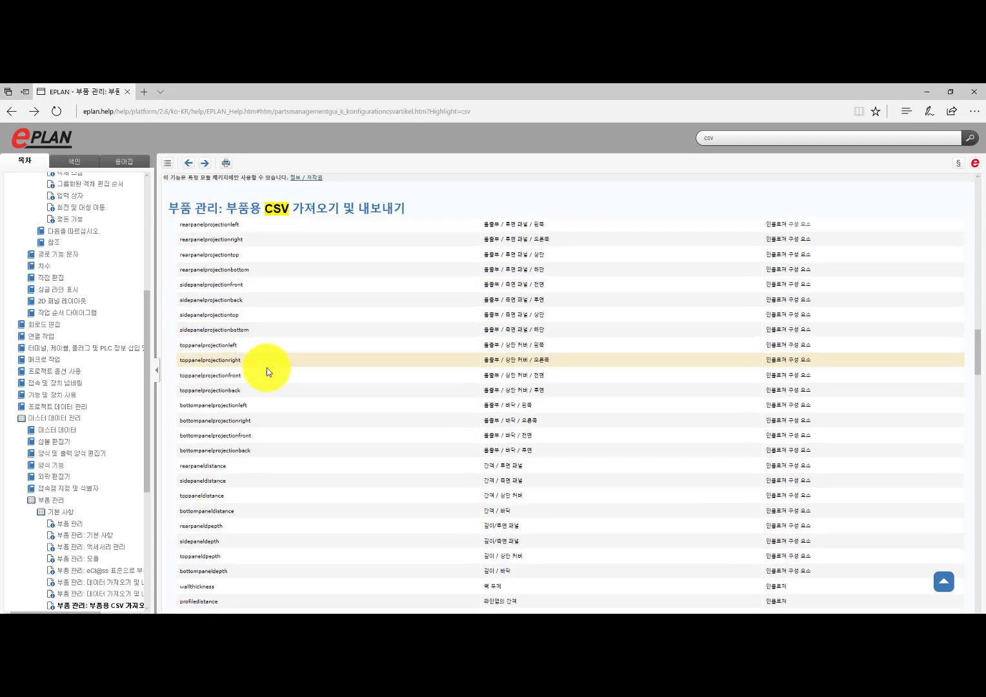
scroll(245, 362, "up", 1)
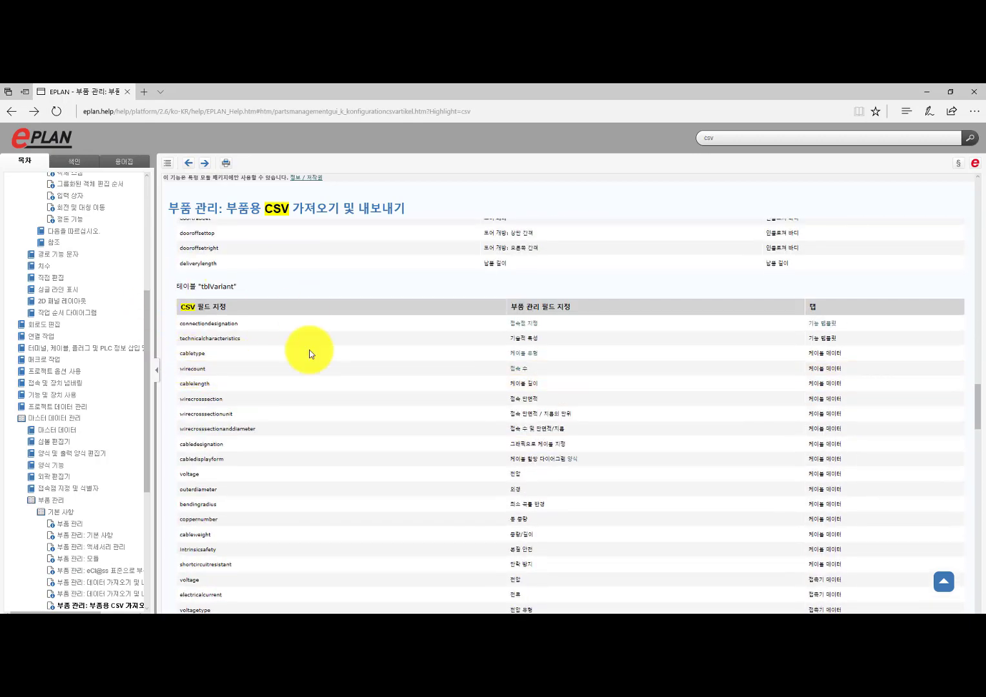
scroll(300, 397, "up", 15)
scroll(291, 390, "up", 10)
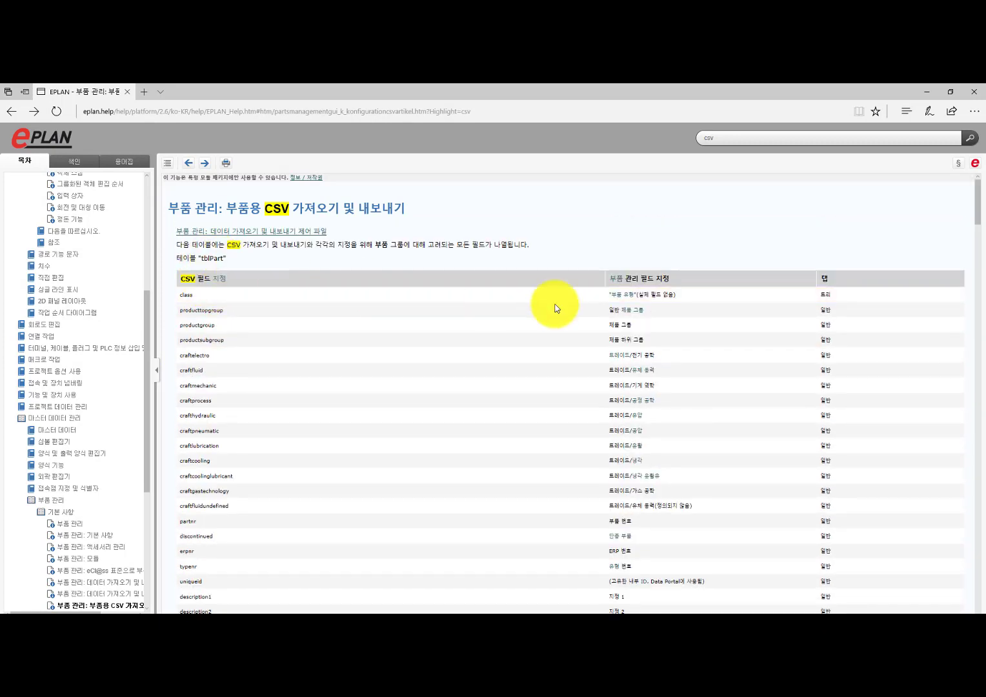
Step: Look up the CSV field name for 부품 번호 in the tblPart table and bring the Notepad configuration file to the front
scroll(648, 380, "down", 1)
scroll(645, 381, "down", 8)
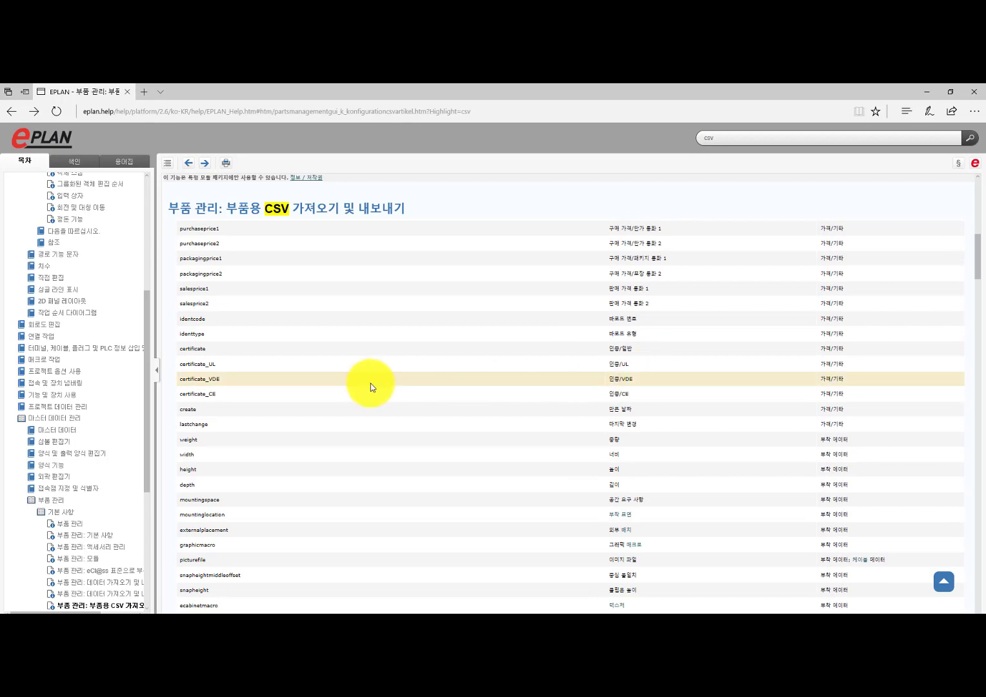
scroll(370, 387, "up", 9)
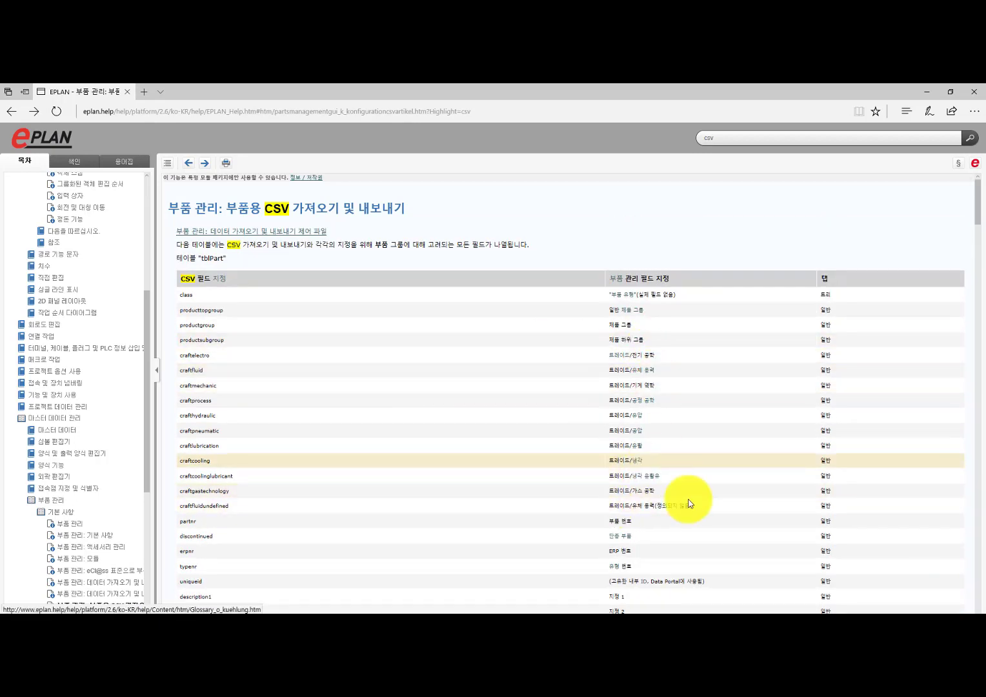
left_click_drag(652, 520, 296, 524)
left_click(296, 524)
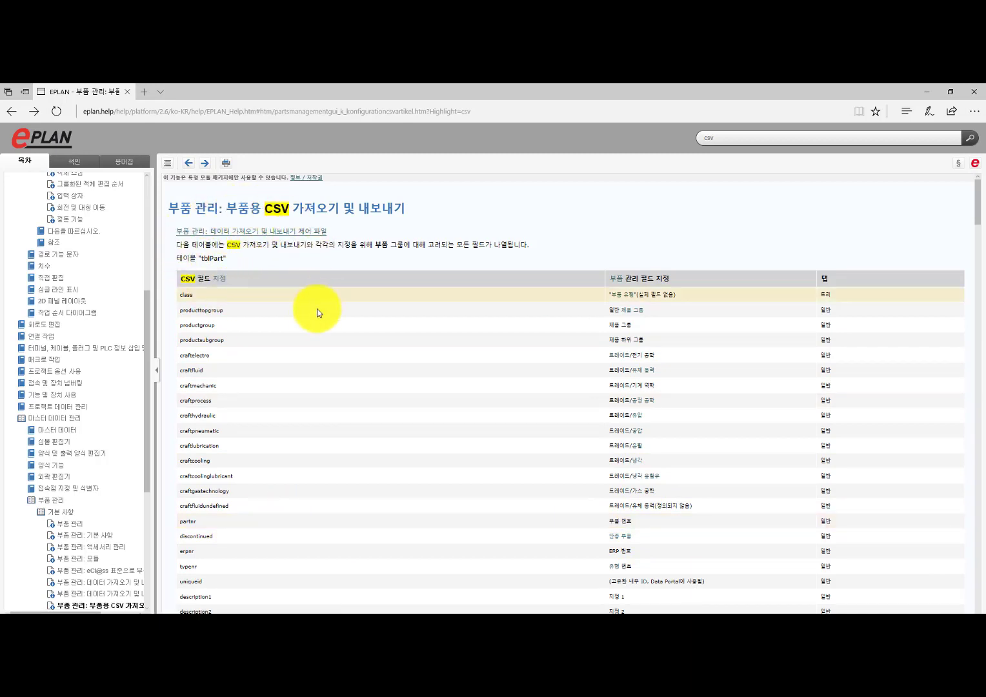
scroll(302, 337, "down", 1)
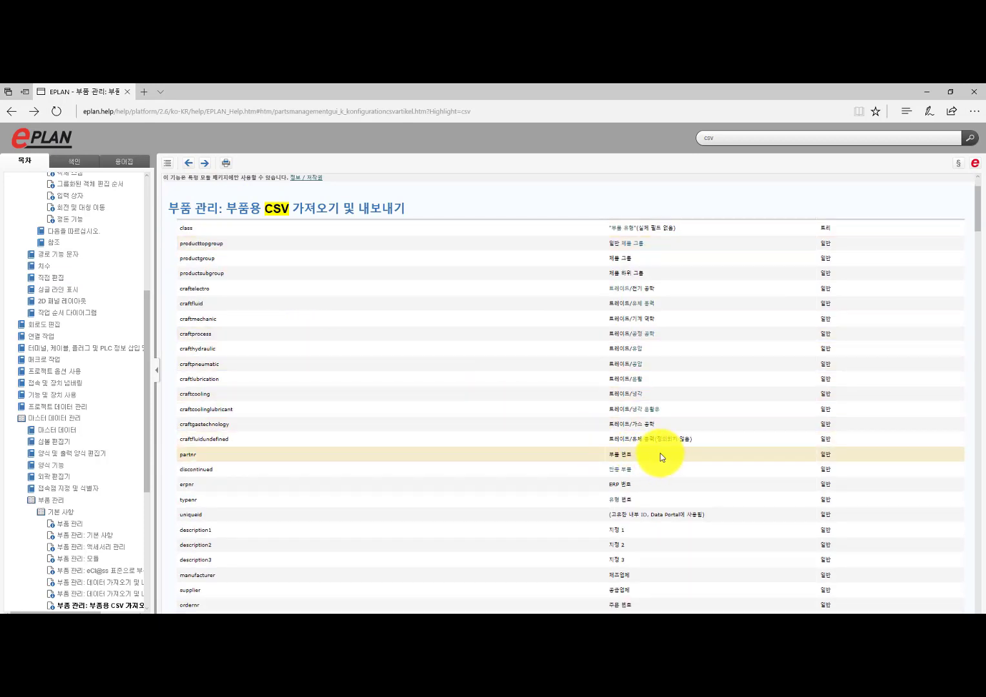
left_click_drag(506, 453, 173, 453)
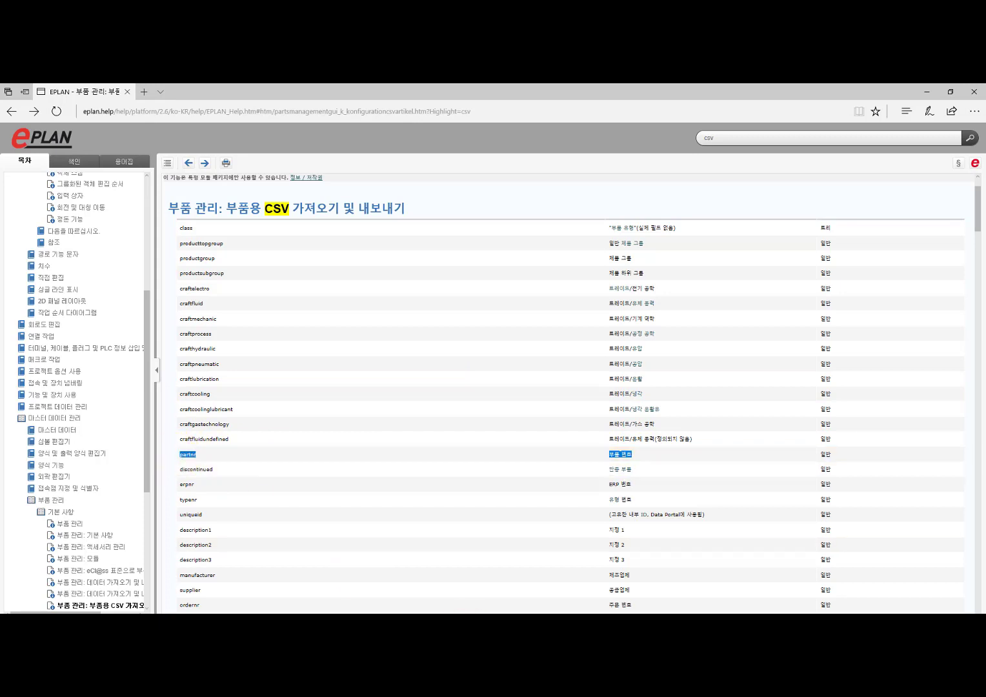
left_click(394, 634)
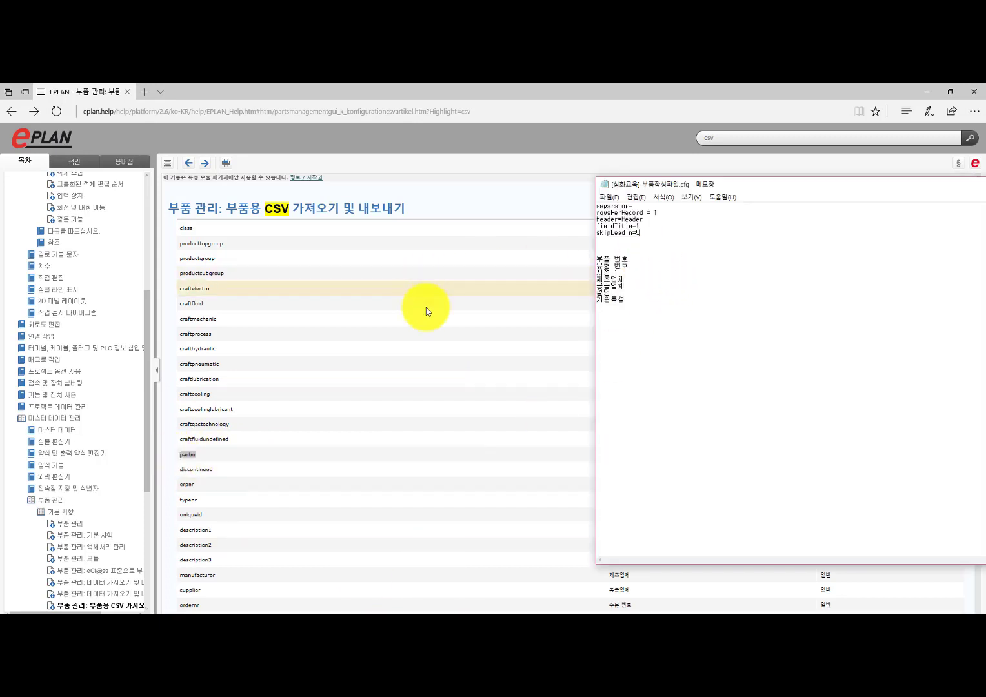
Step: Look up the table name in the CSV help topic and add the line table=tblPart above the field list in the configuration file
left_click(482, 453)
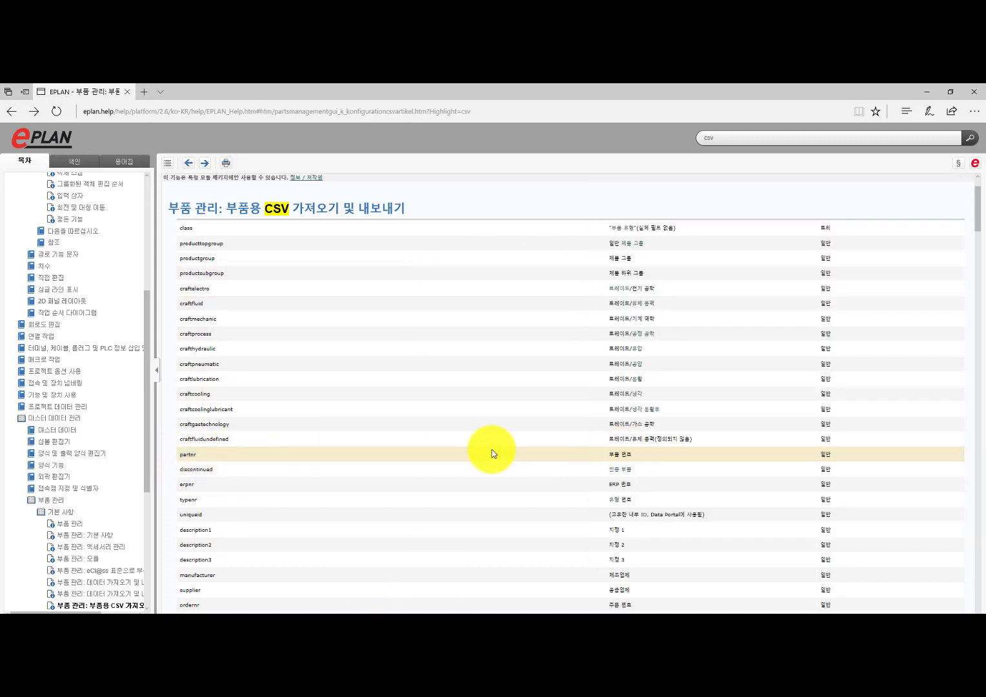
scroll(277, 405, "up", 2)
left_click_drag(170, 259, 220, 259)
left_click(226, 259)
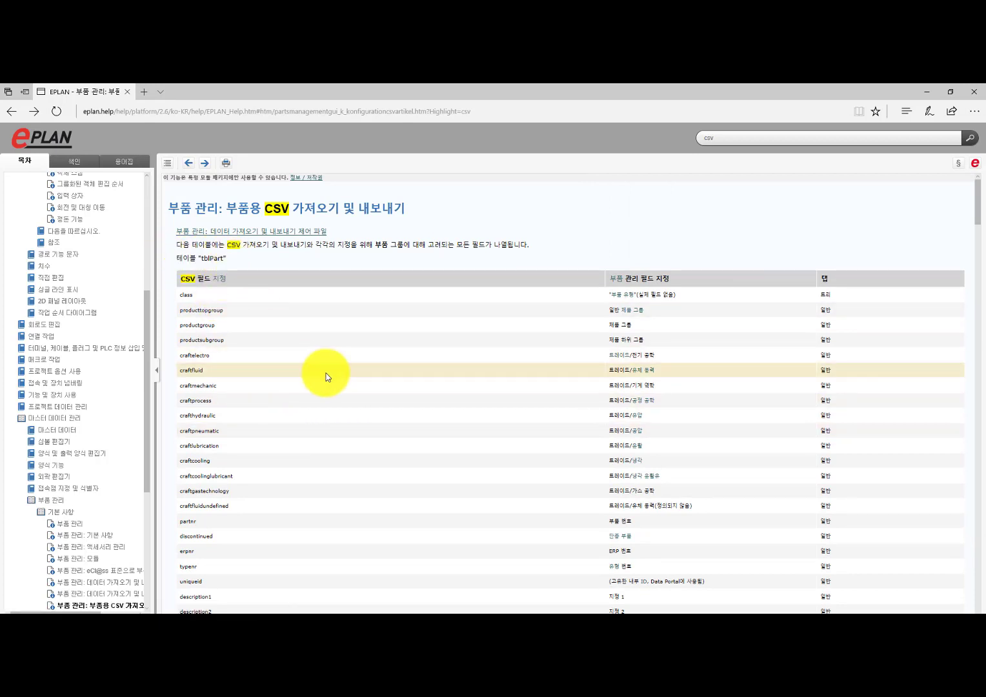
key("alt+Tab")
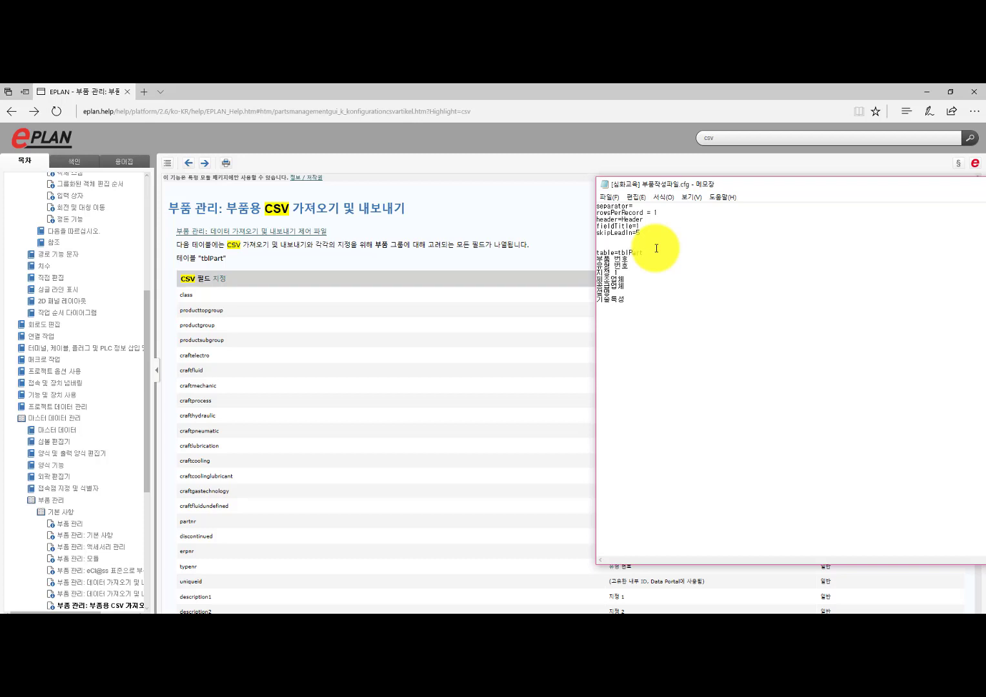
key("Return")
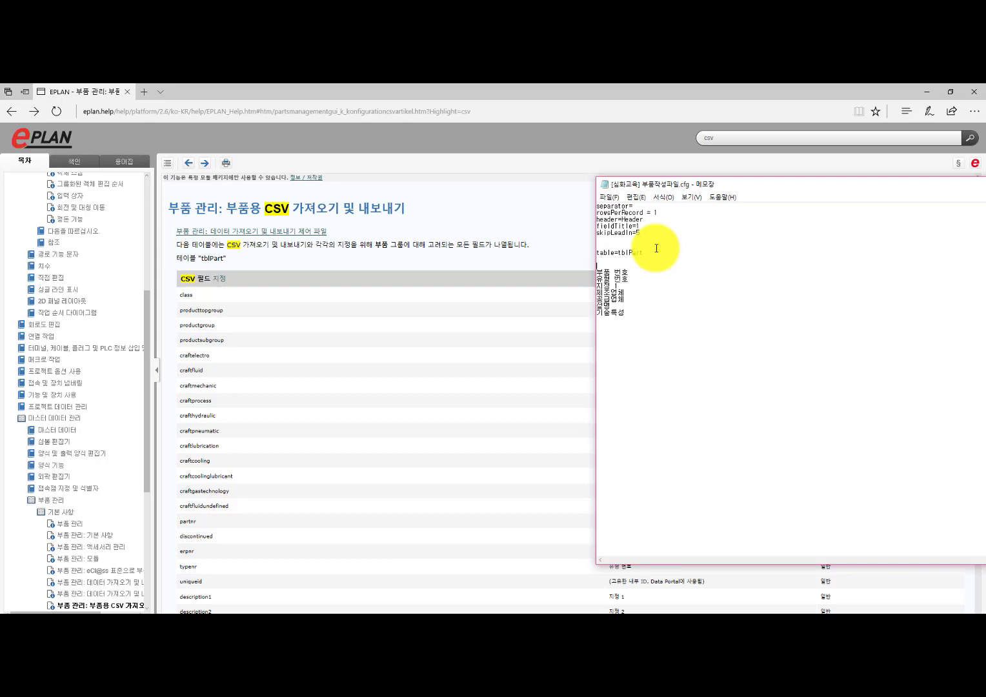
Step: Copy the CSV field name for 부품 번호 from the help and add the line partnr=[#1] below the table line
left_click(402, 477)
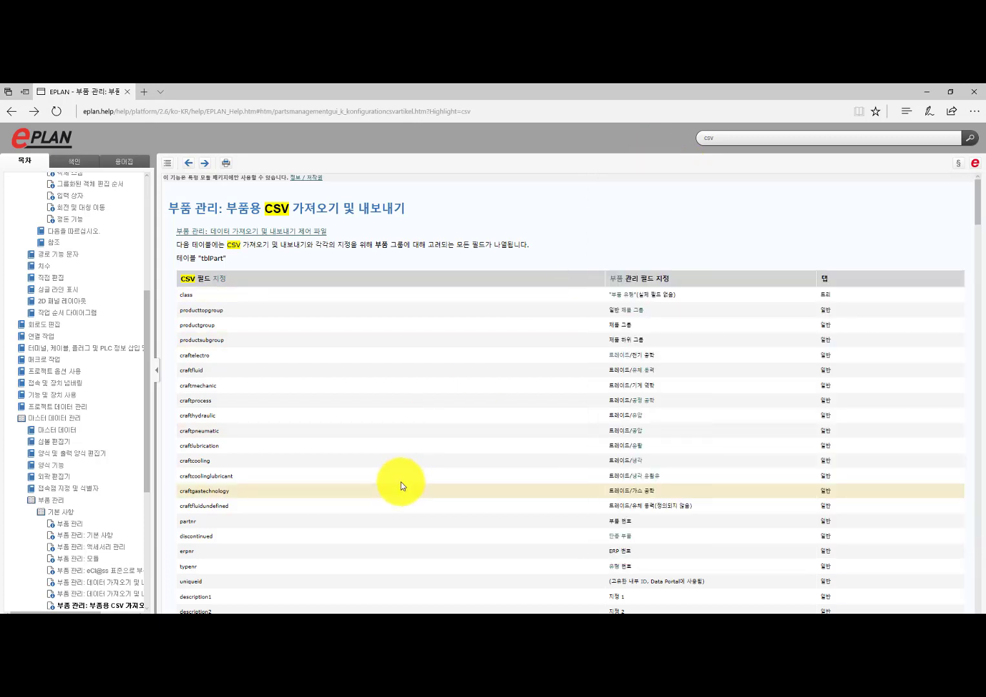
scroll(590, 319, "down", 1)
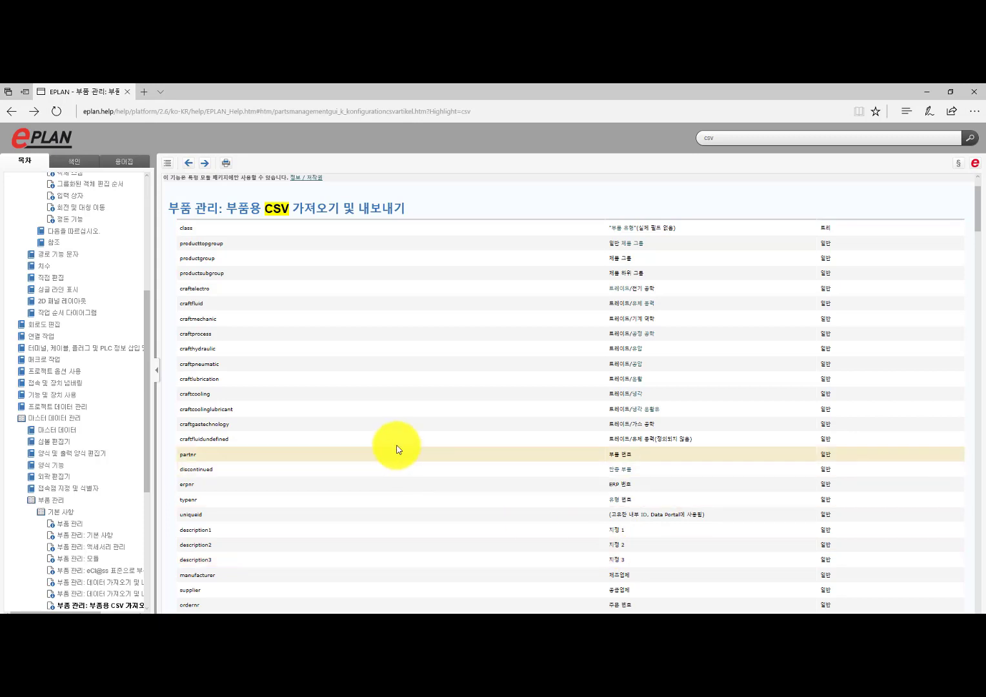
scroll(399, 445, "up", 1)
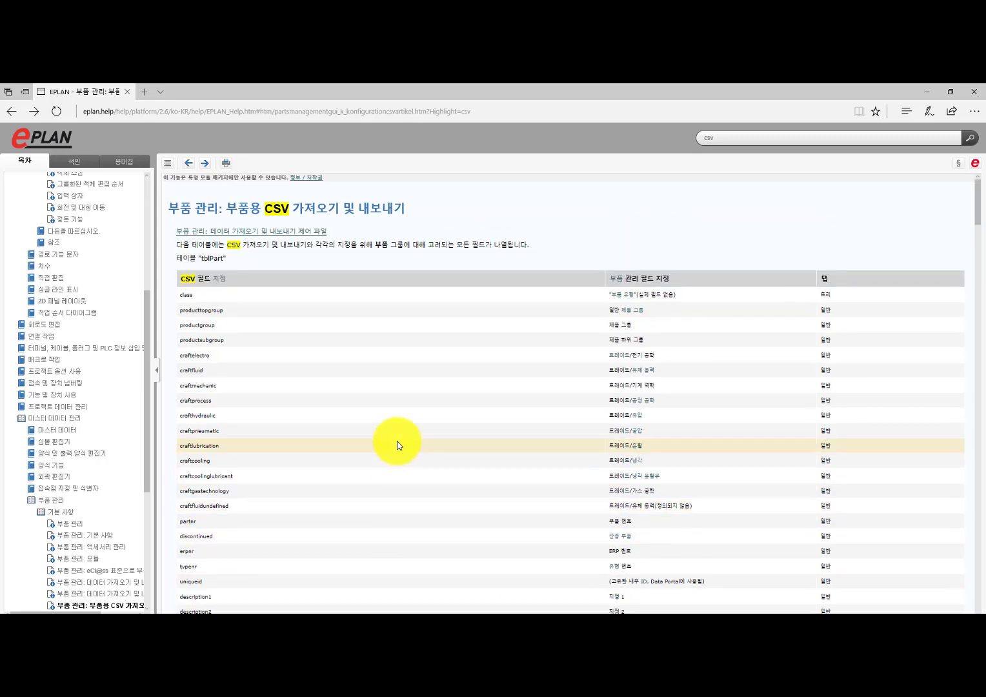
scroll(397, 444, "down", 1)
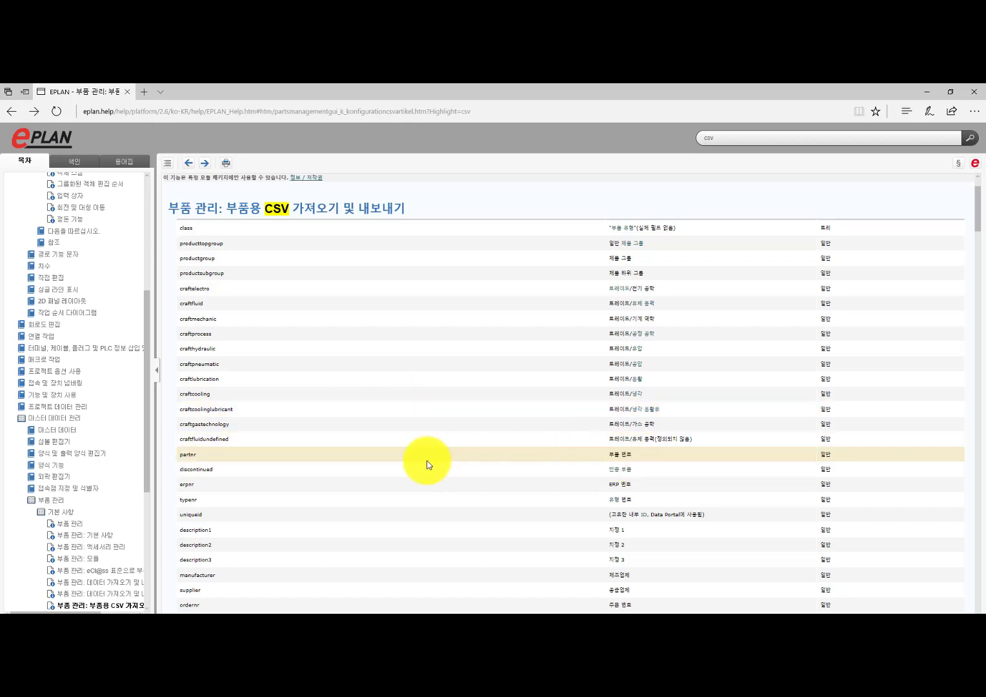
key("alt+Tab")
double_click(183, 456)
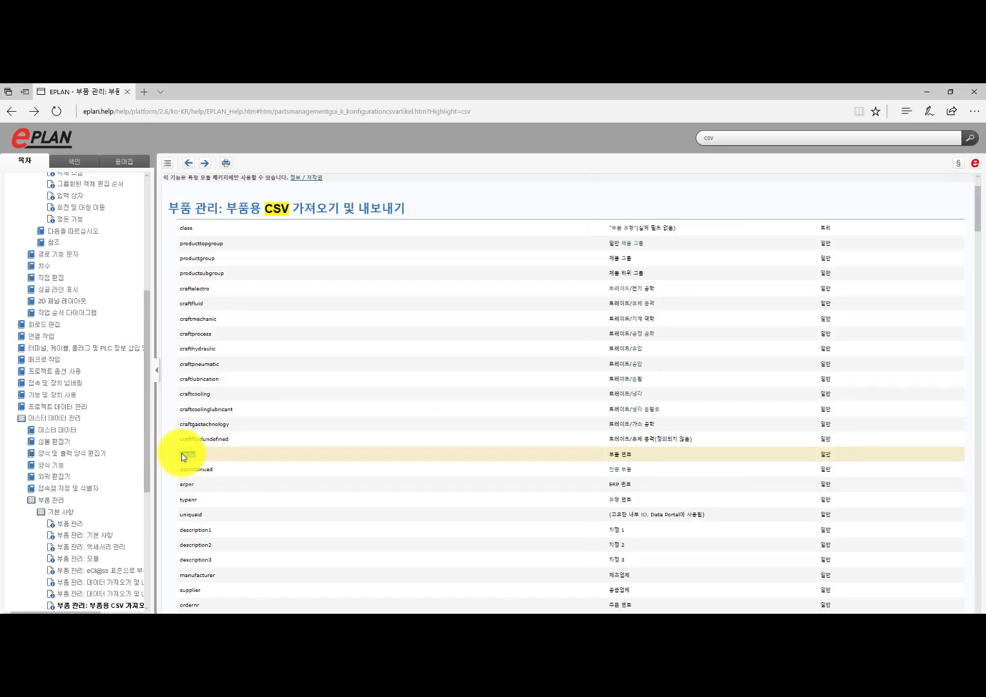
key("ctrl+c")
key("alt+Tab")
key("ctrl+v")
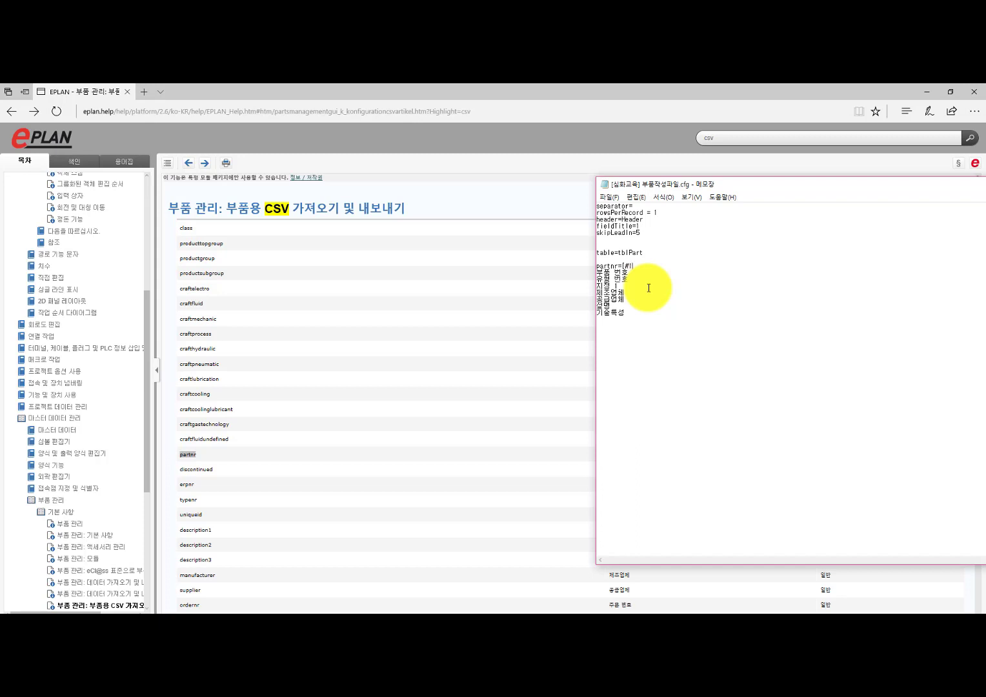
key("Return")
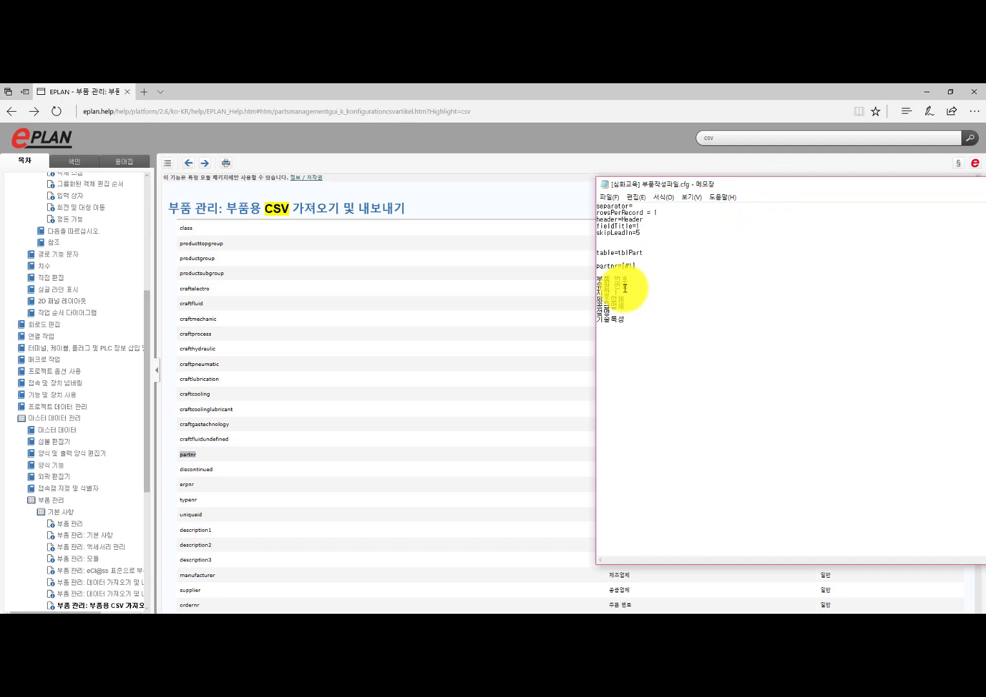
Step: Copy the tblPart field name for 유형 번호 and add the line typenr=[#2] to the configuration file
left_click(484, 458)
scroll(484, 458, "down", 2)
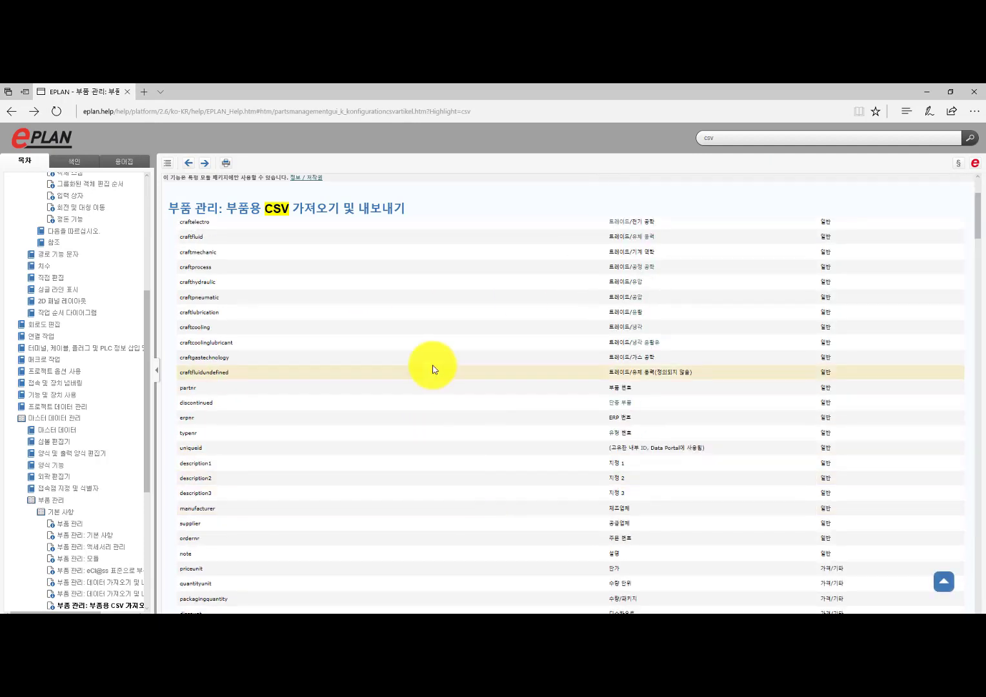
scroll(297, 329, "up", 2)
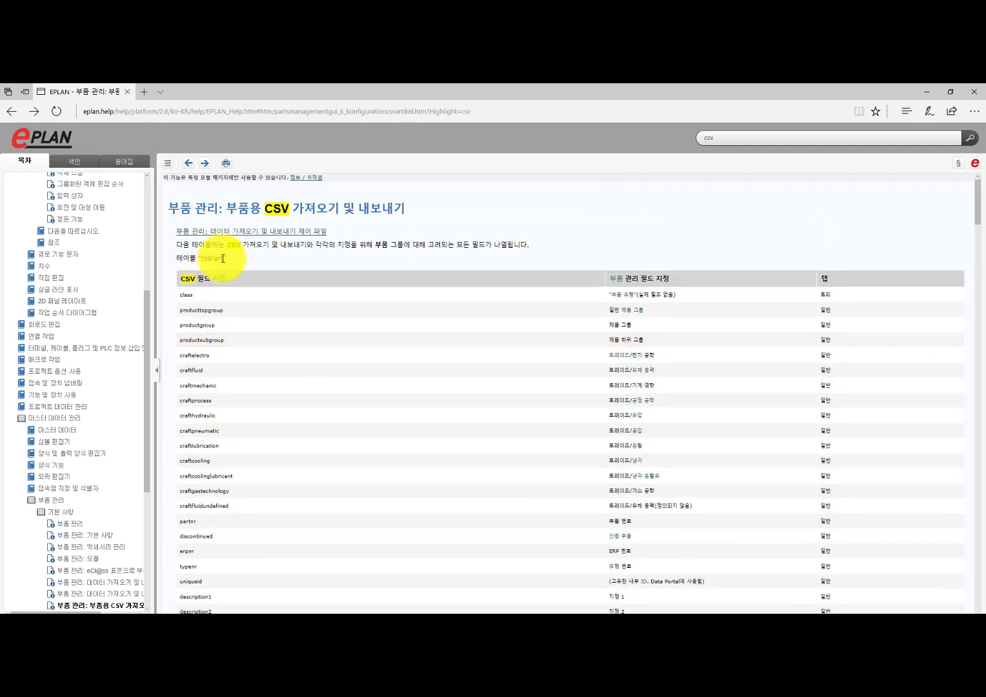
left_click_drag(222, 258, 191, 257)
left_click(191, 255)
scroll(489, 450, "down", 3)
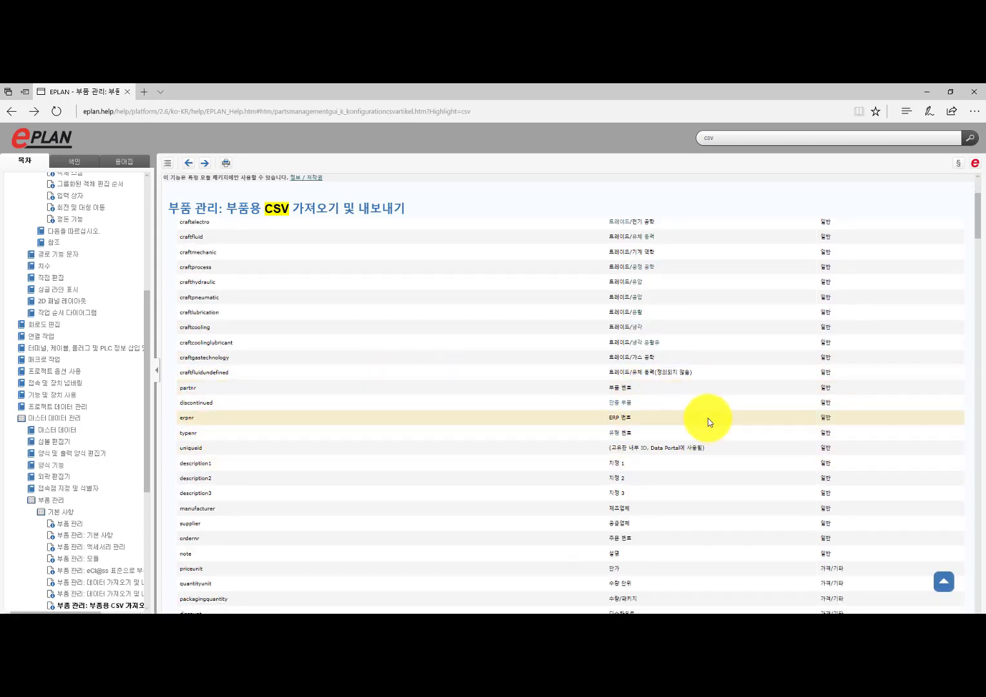
left_click_drag(227, 440, 185, 441)
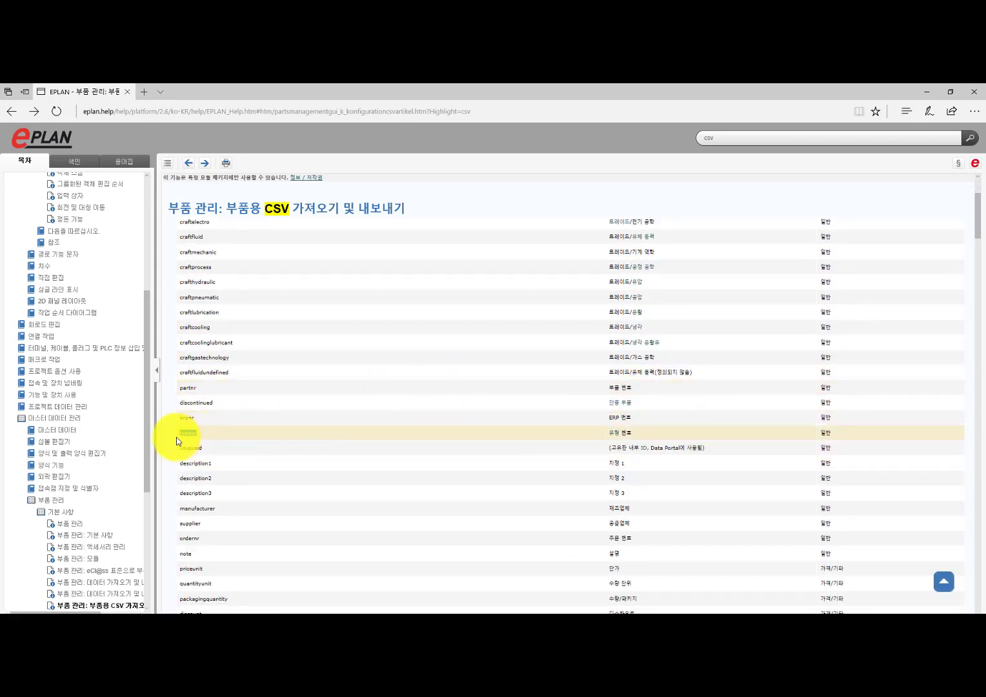
key("alt+Tab")
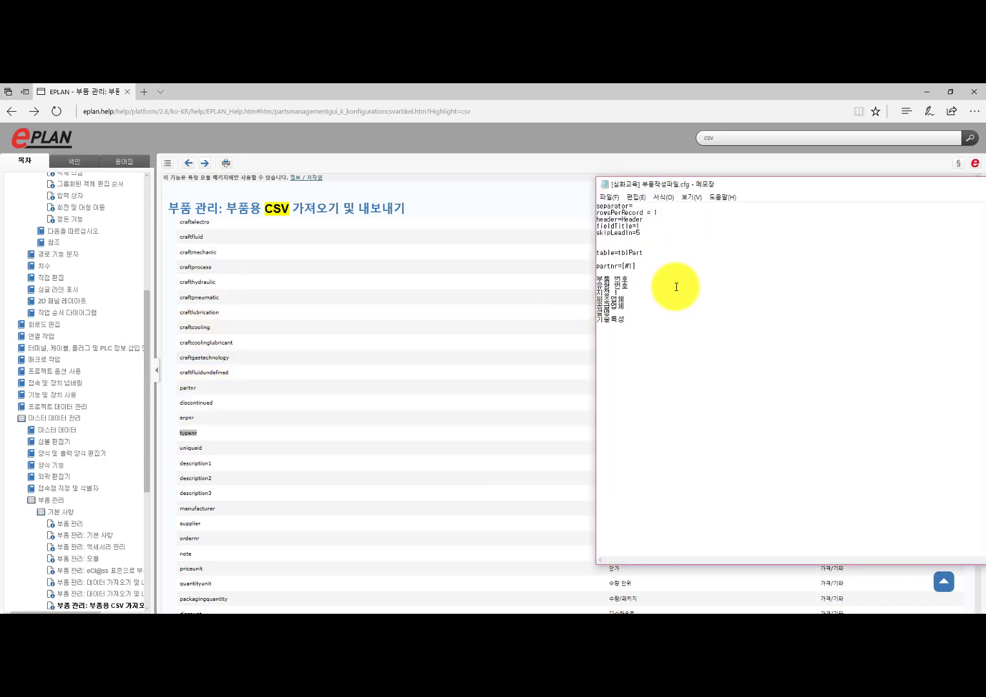
key("ctrl+v")
type("=[")
key("Return")
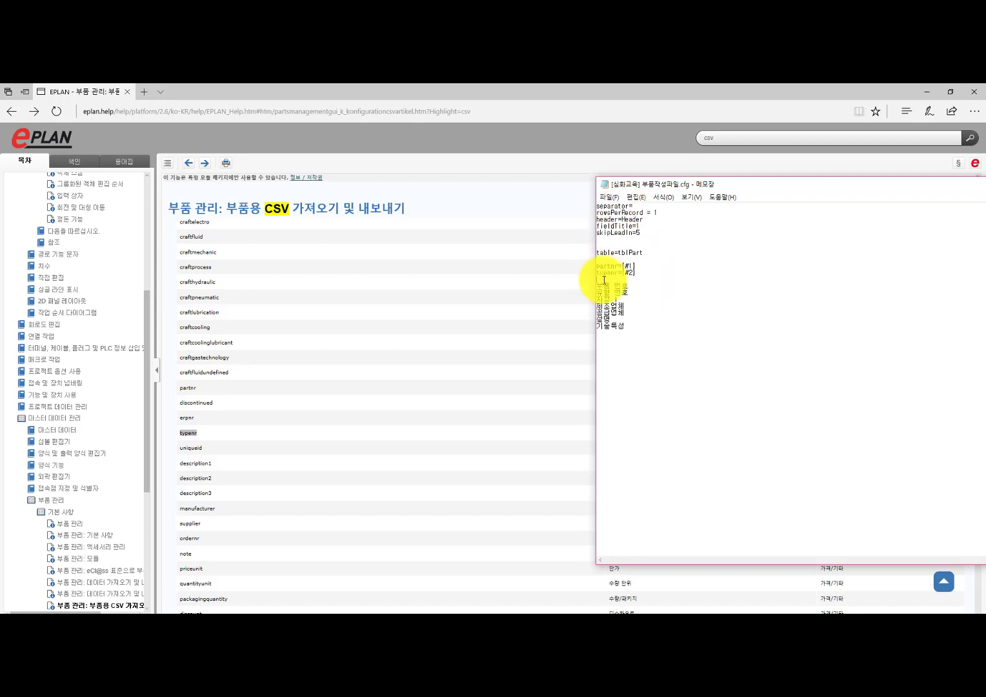
Step: Copy the tblPart field name for 지정 1 and add the line description1=[#3] below the typenr line
mouse_move(608, 283)
left_mouse_down()
mouse_move(623, 297)
mouse_move(600, 300)
left_mouse_up()
left_click(482, 333)
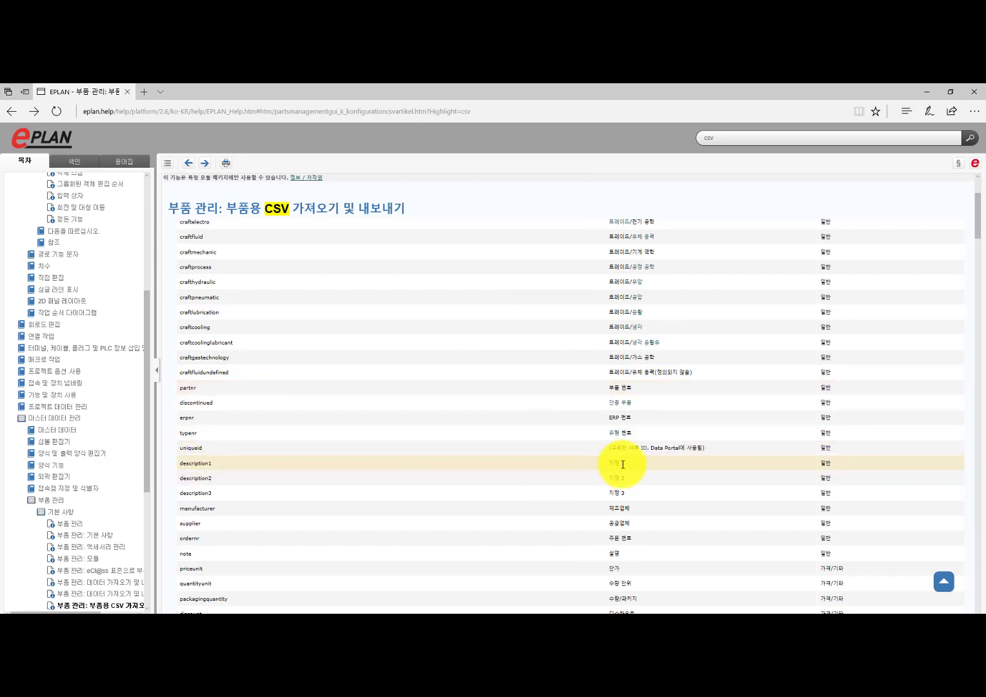
left_click_drag(216, 464, 161, 467)
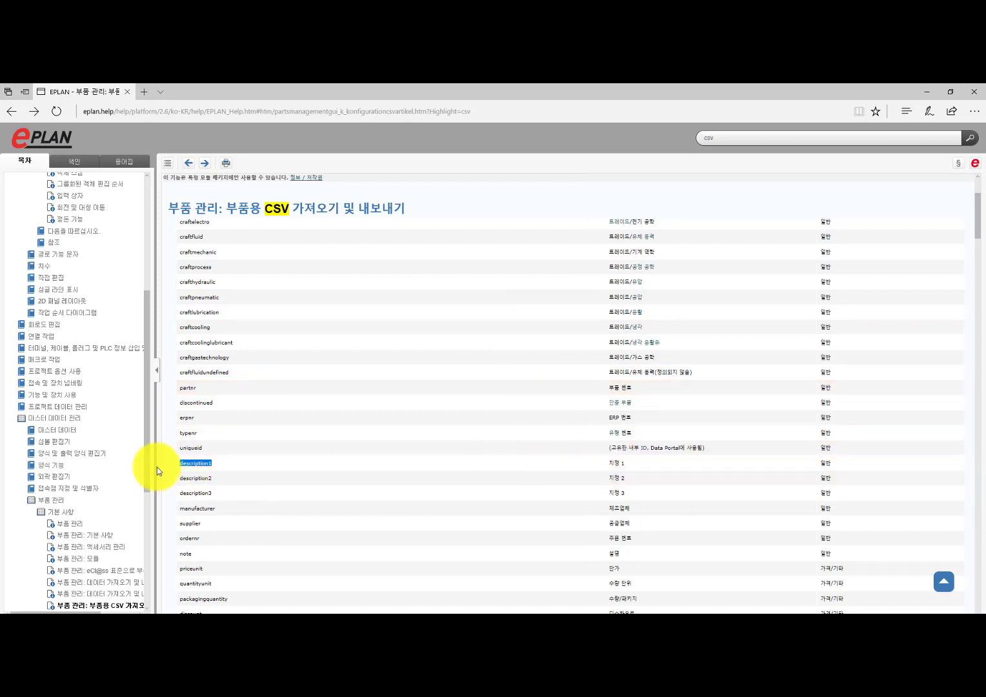
key("alt+Tab")
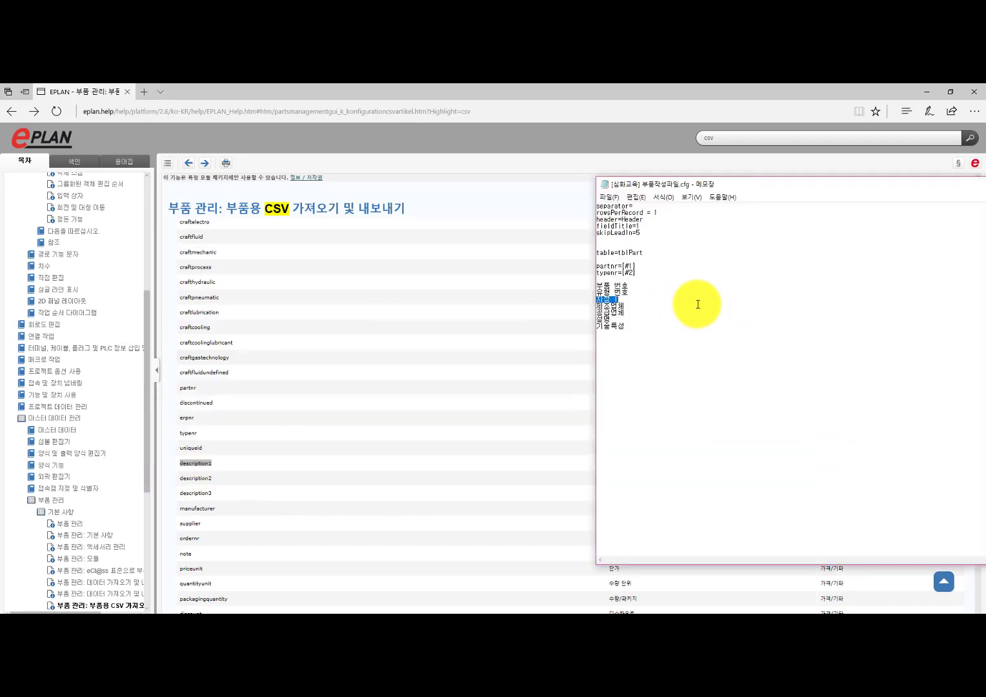
key("Up")
key("Up")
key("ctrl+v")
type("=[")
key("Return")
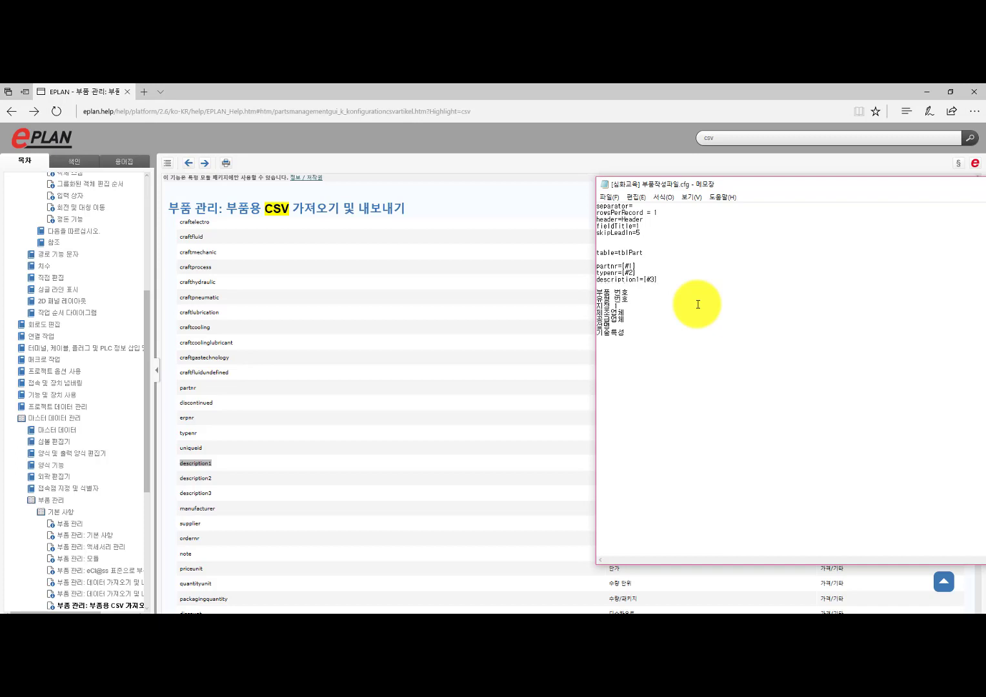
Step: Copy the tblPart field name for 제조업체 and add the line manufacturer=[#4] to the configuration file
left_click(527, 431)
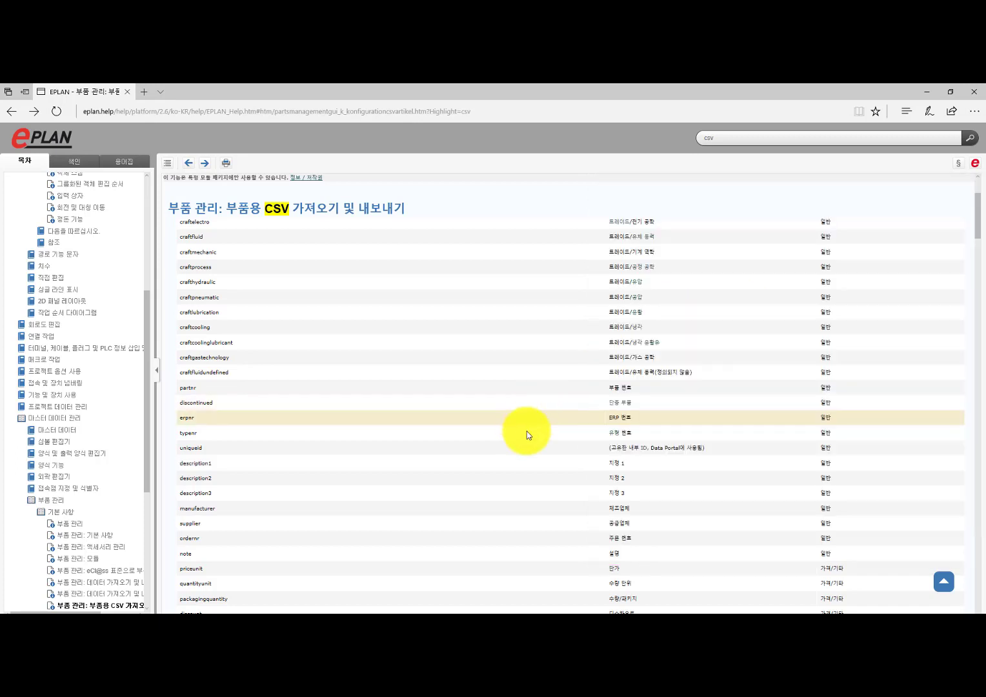
scroll(524, 451, "down", 1)
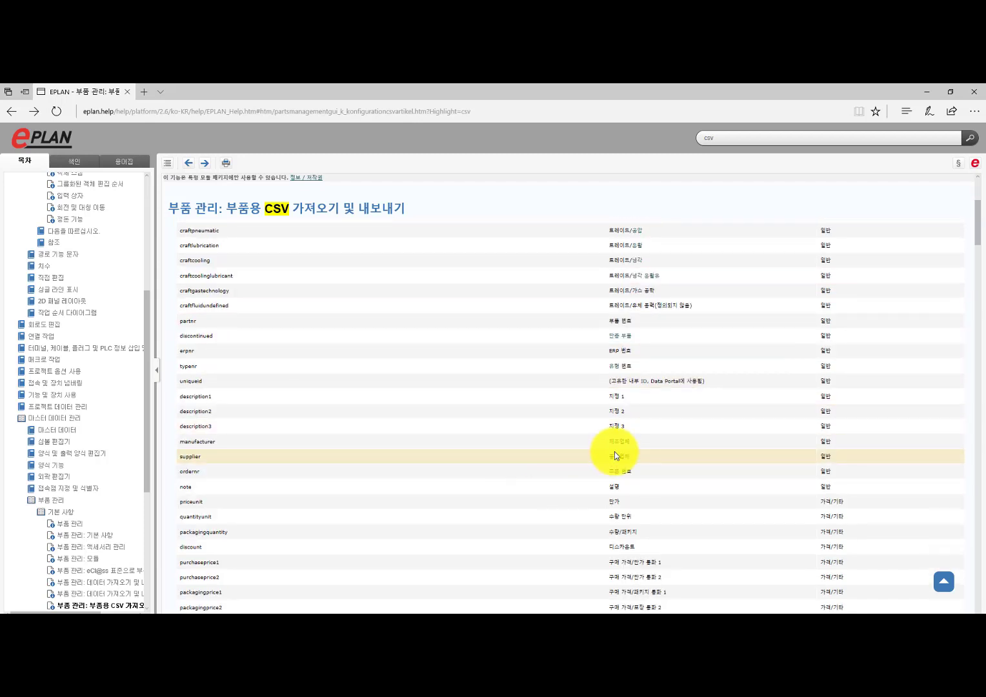
left_click_drag(216, 444, 178, 447)
key("ctrl+c")
key("alt+Tab")
key("ctrl+v")
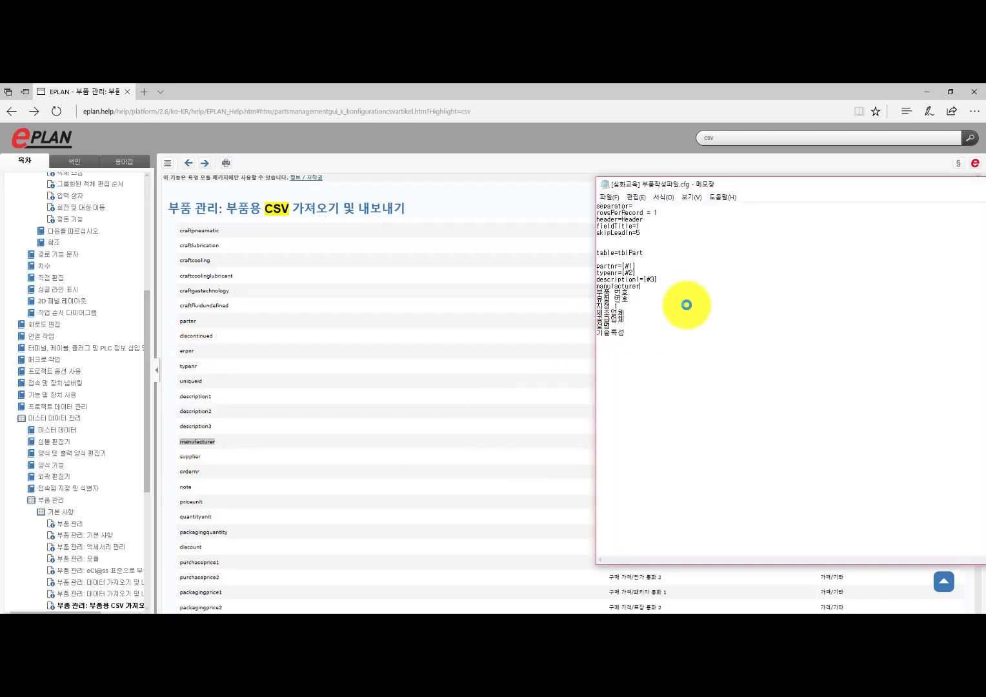
type("=[#4]")
key("Return")
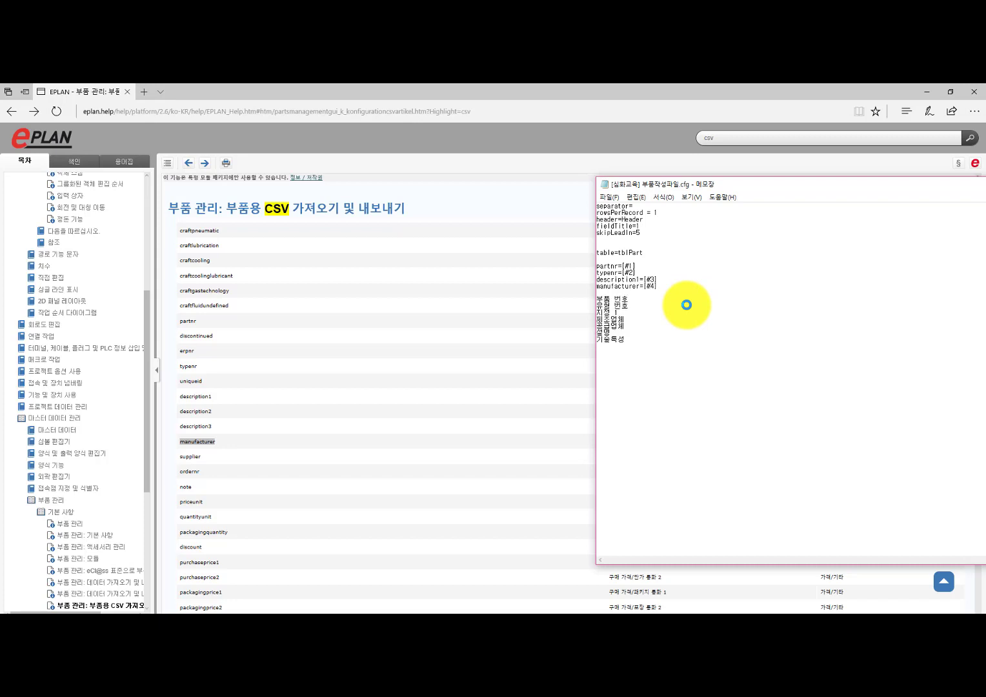
Step: Copy the tblPart field name for 공급업체 and add the line supplier=[#5], followed by a blank line
key("alt+Tab")
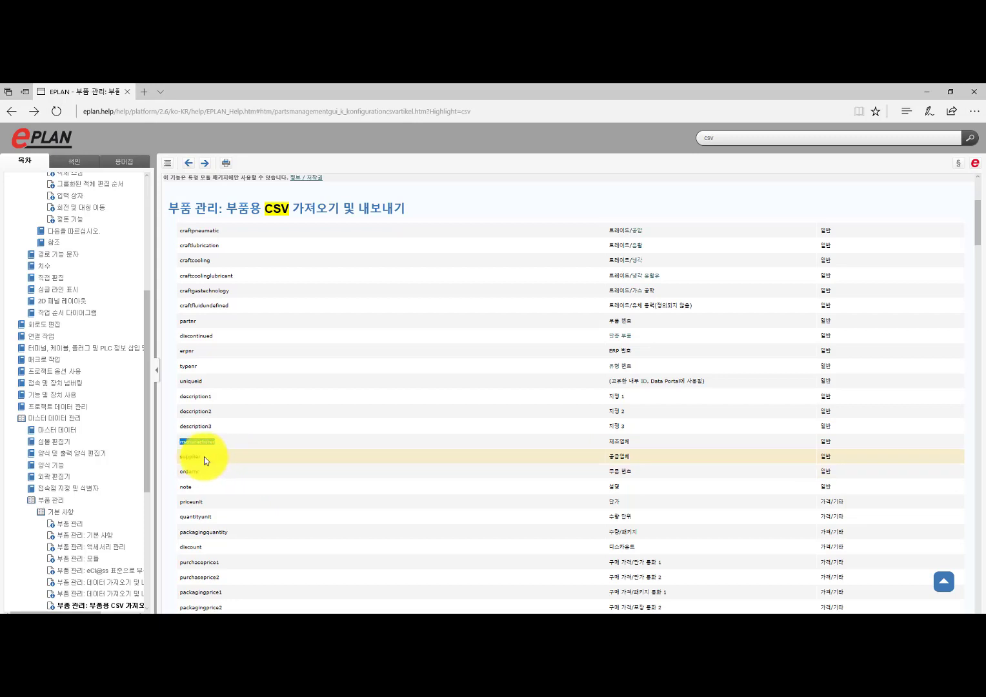
left_click_drag(178, 458, 204, 458)
key("alt+Tab")
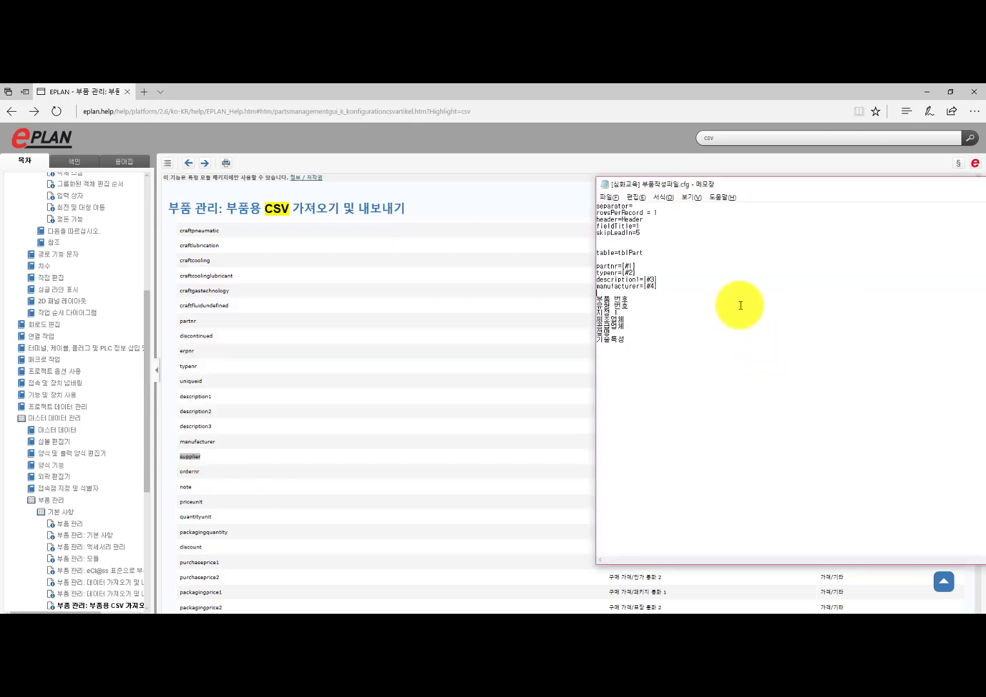
key("ctrl+v")
type("=[#5]")
key("Return")
key("Return")
Step: Copy the tblPart field name for 설명 and add the line note=[#6] to the configuration file
left_click(443, 476)
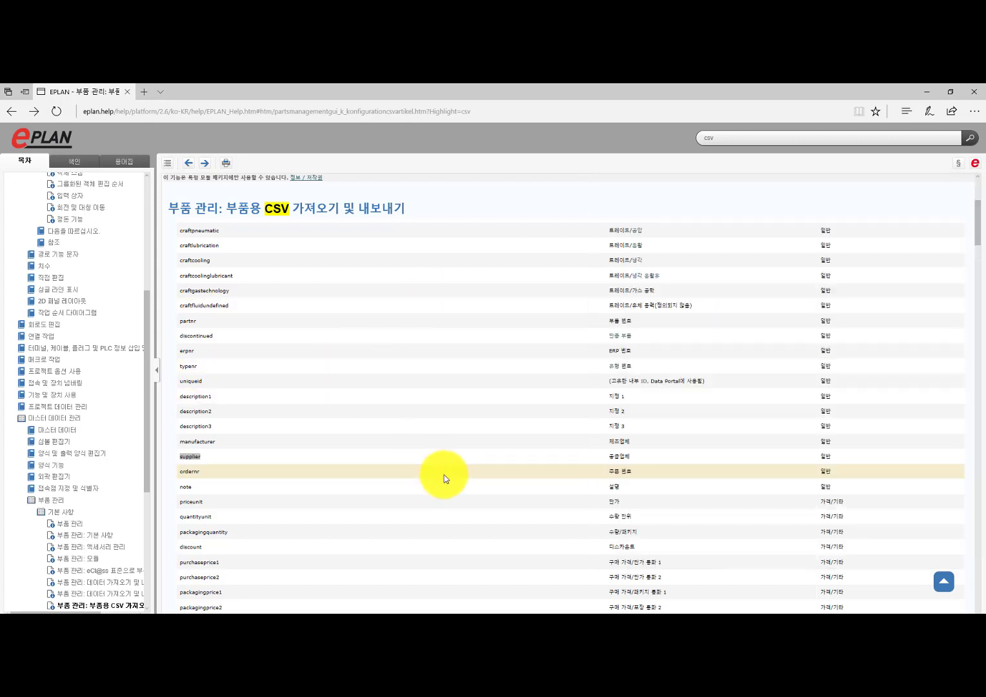
double_click(184, 488)
key("ctrl+c")
key("alt+Tab")
key("ctrl+v")
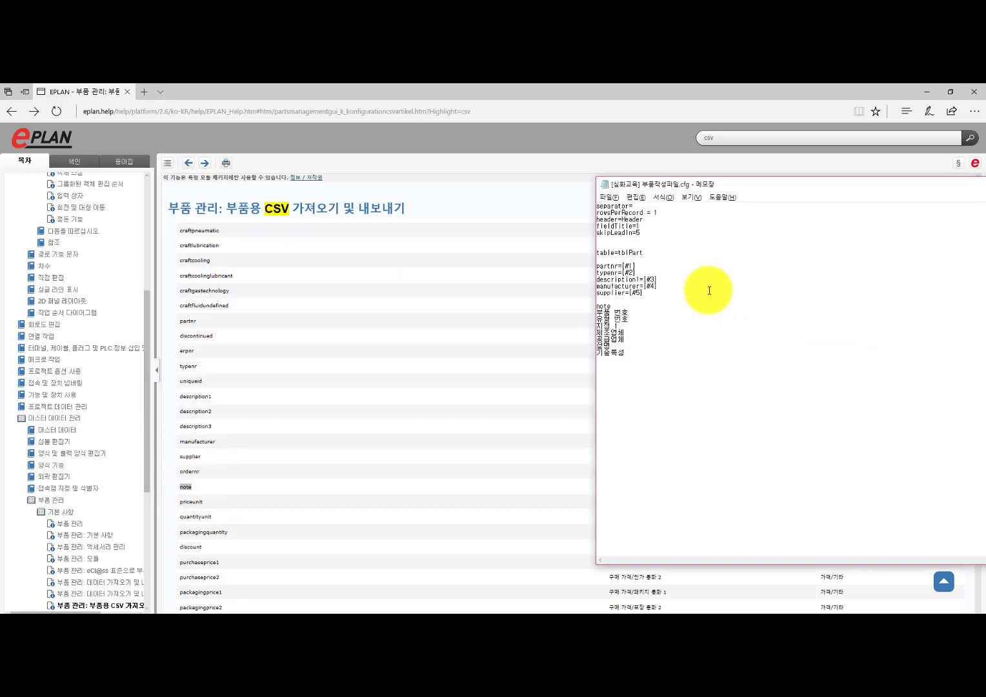
type("=[#6")
key("Return")
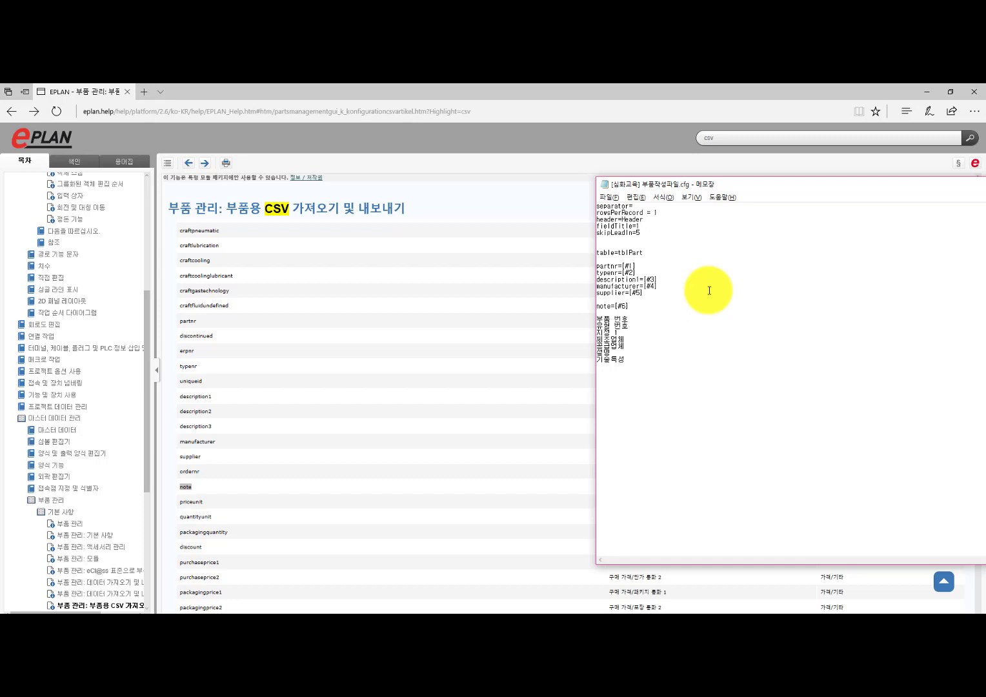
Step: Delete the Korean labels from 부품 번호 through 설명, keeping 기술특성, and insert three blank lines above it
key("shift+Down")
key("shift+Down")
key("shift+Down")
key("shift+Down")
key("shift+Down")
key("shift+Down")
key("Delete")
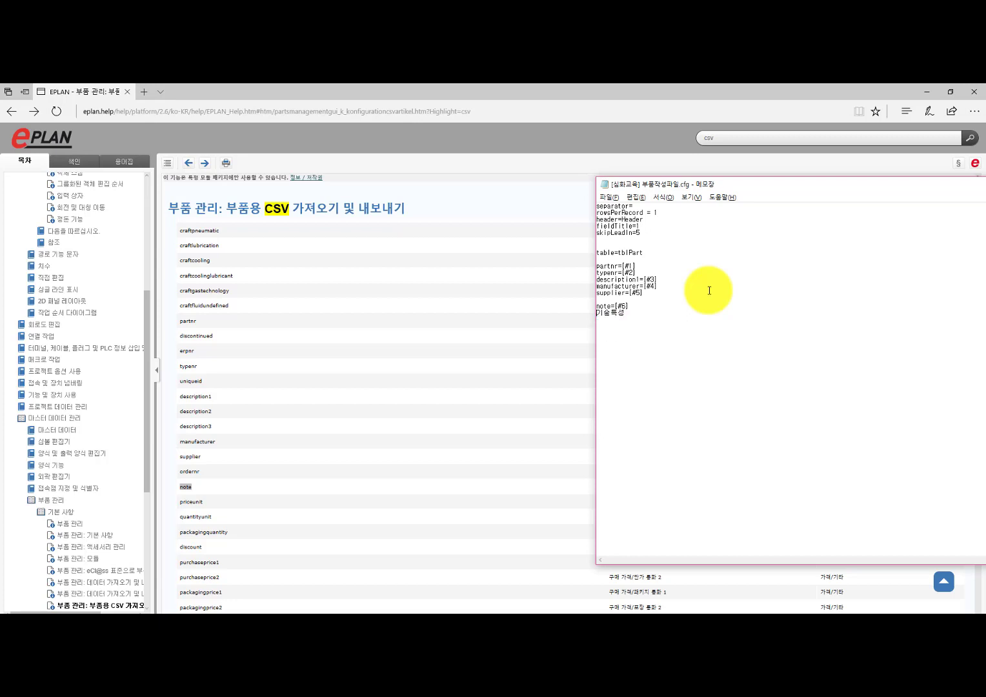
key("Return")
key("Return")
key("Return")
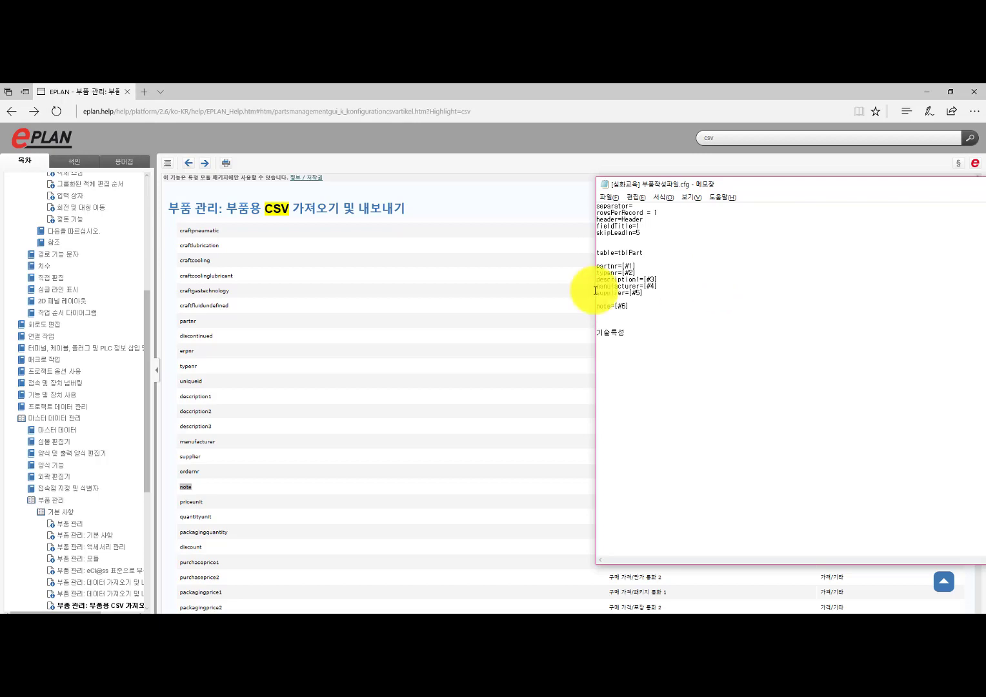
Step: Find the table in the EPLAN help's CSV reference that contains the 기술적 특성 field
left_click(438, 378)
scroll(443, 380, "up", 2)
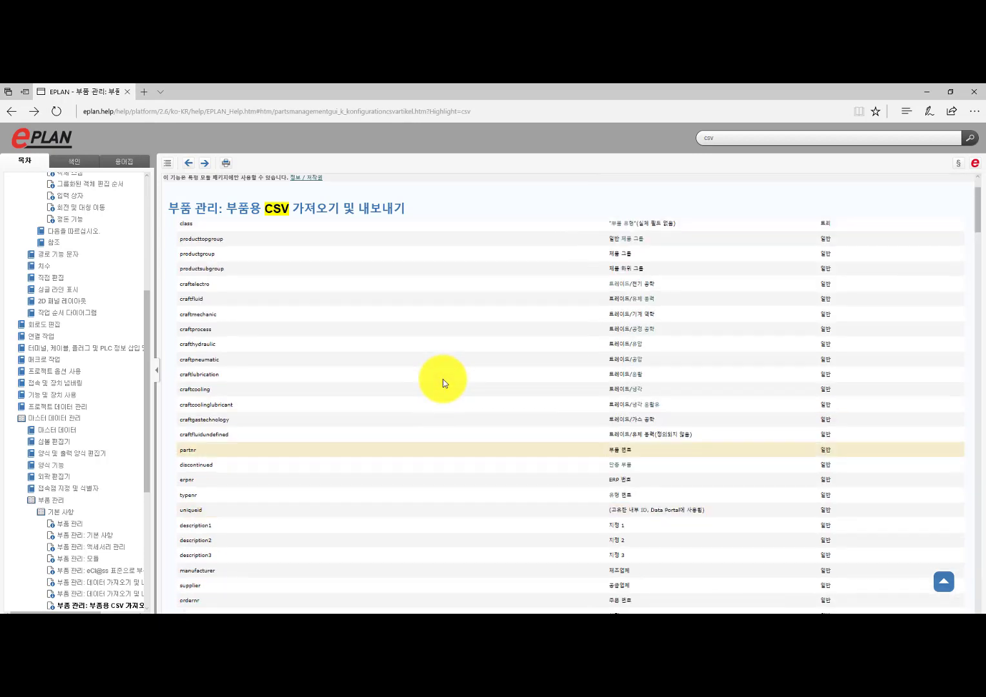
scroll(444, 380, "down", 3)
scroll(443, 379, "down", 15)
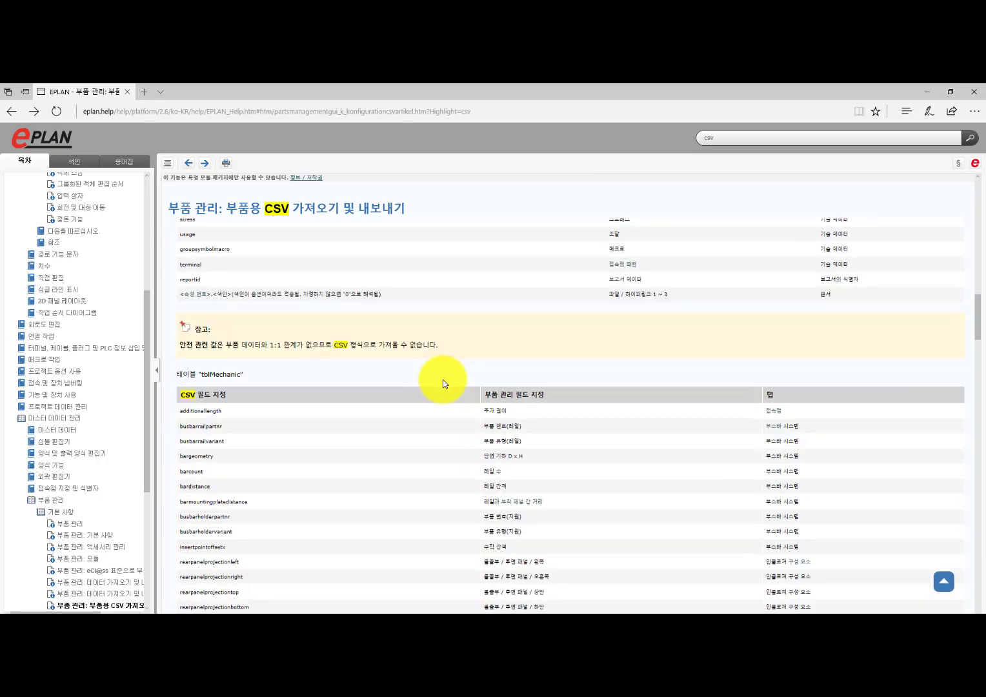
scroll(443, 381, "down", 7)
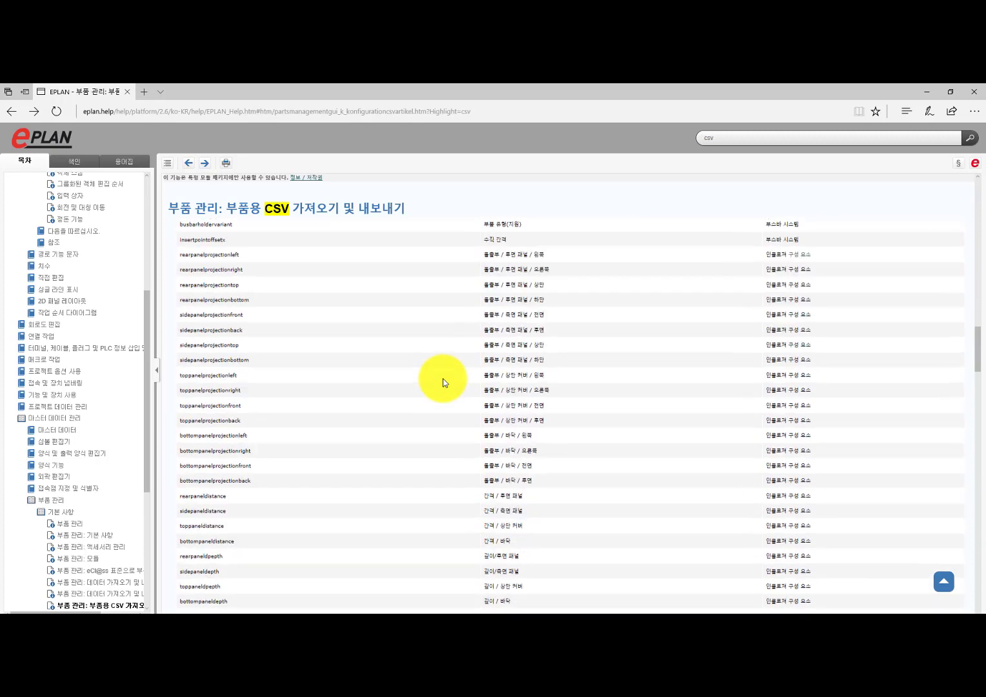
scroll(443, 378, "down", 5)
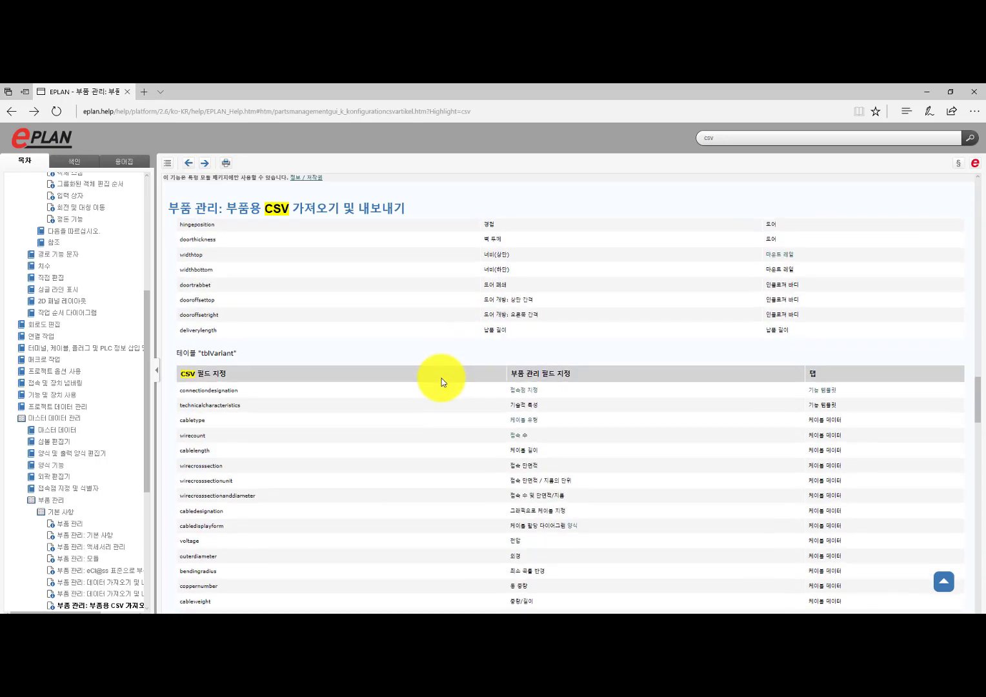
left_click_drag(175, 354, 244, 351)
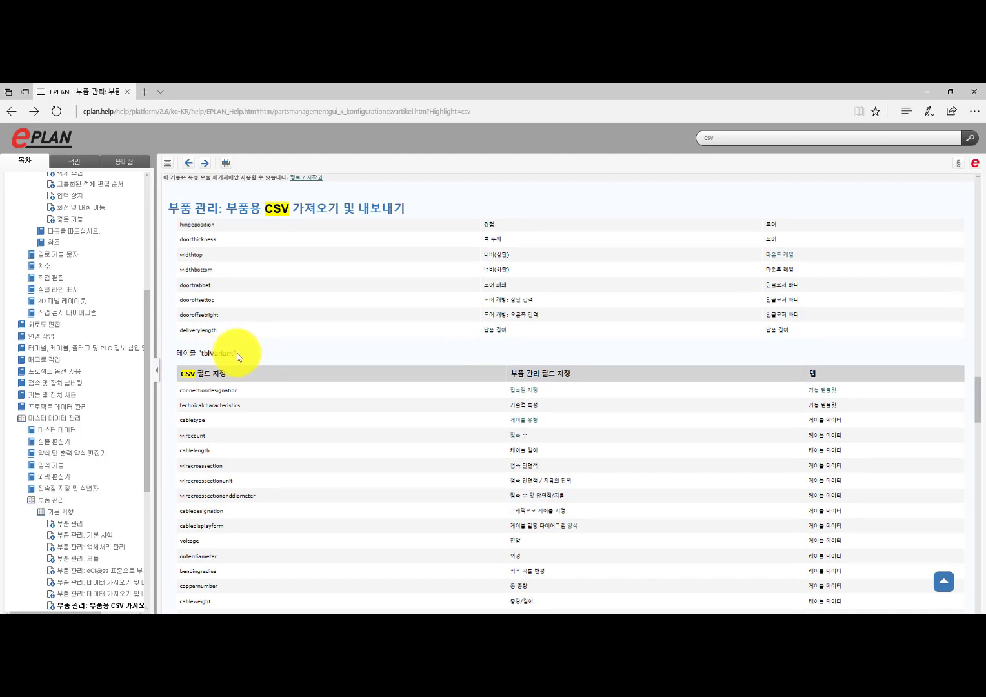
left_click(233, 353)
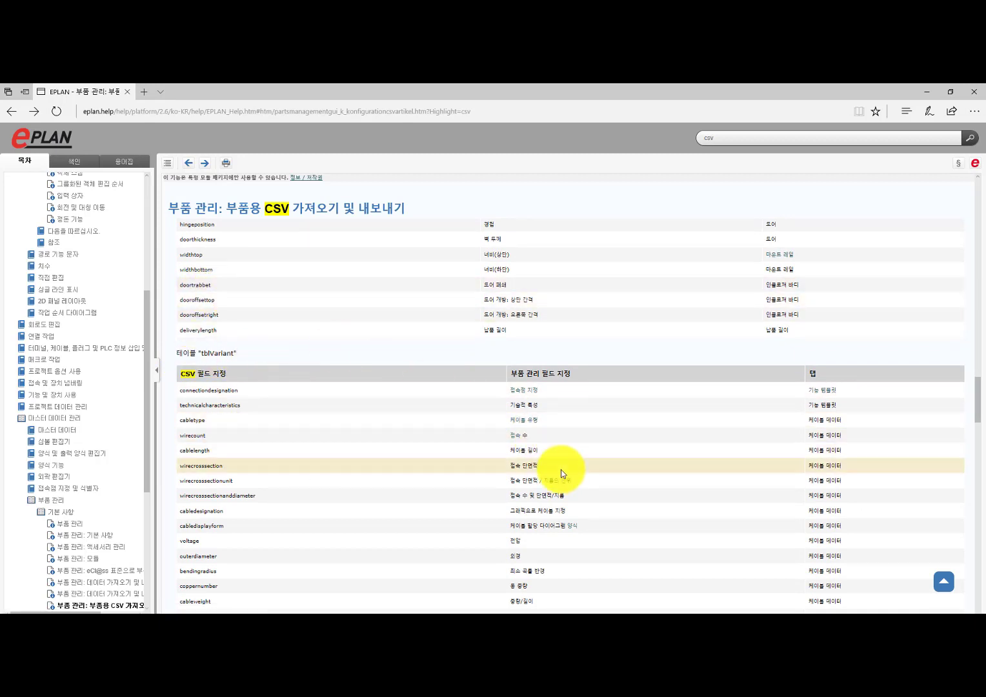
Step: Copy the table name tblVariant and add the line table=tblVariant to the configuration file, removing the 기술특성 label
key("alt+Tab")
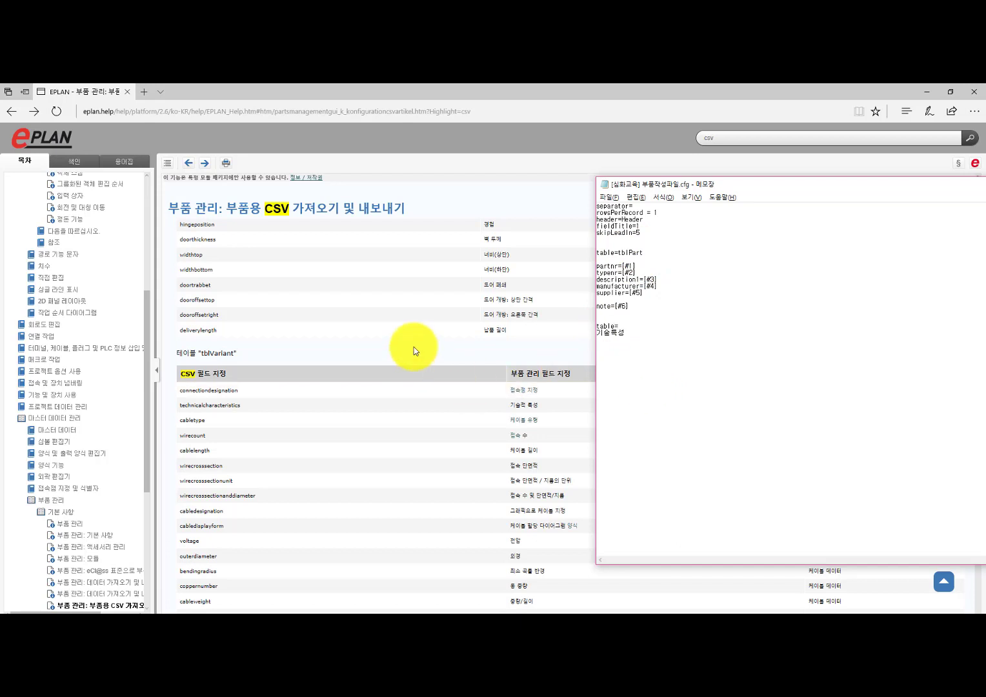
left_click_drag(236, 353, 201, 352)
key("ctrl+c")
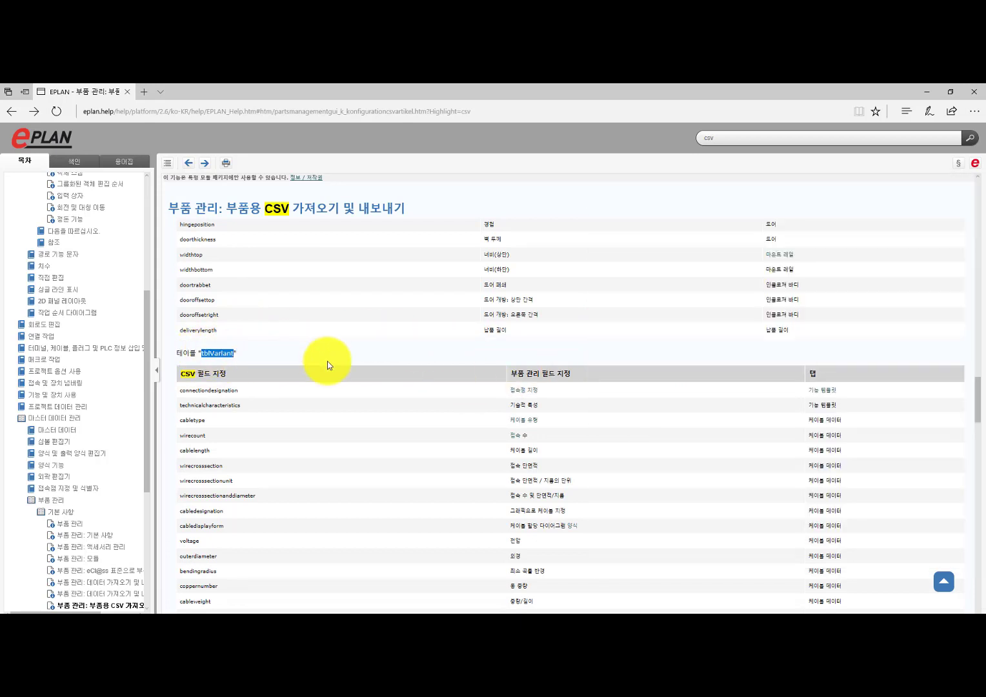
key("alt+Tab")
key("ctrl+v")
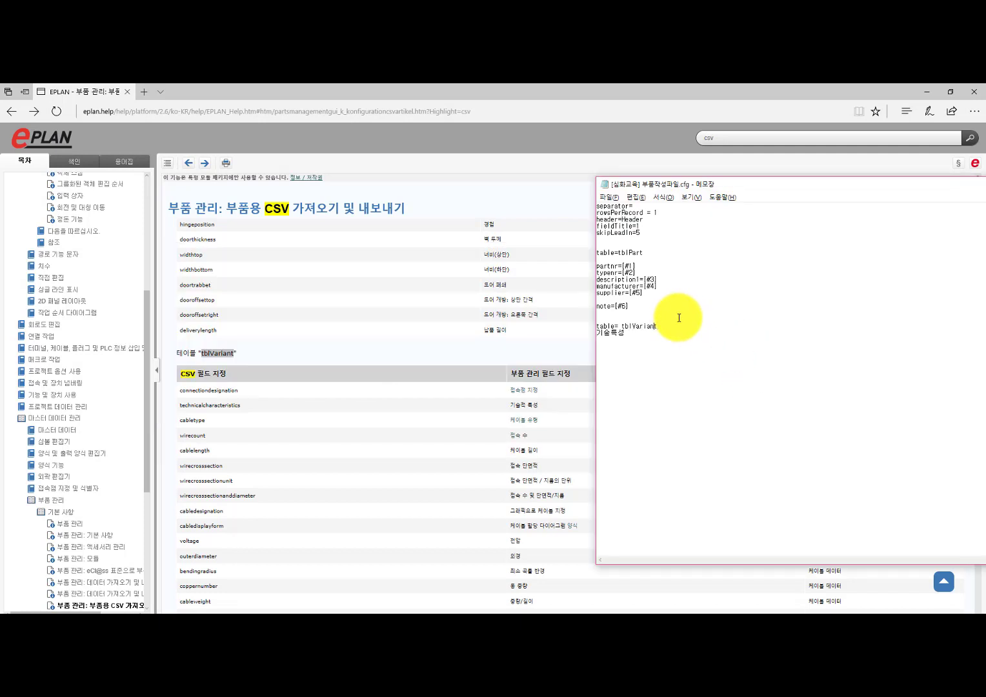
key("BackSpace")
key("BackSpace")
key("BackSpace")
key("BackSpace")
key("BackSpace")
Step: Copy the tblVariant field name for 기술적 특성 and add the line technicalcharacteristics=[#7] to the configuration file
left_click_drag(250, 404, 163, 402)
key("ctrl+c")
key("alt+Tab")
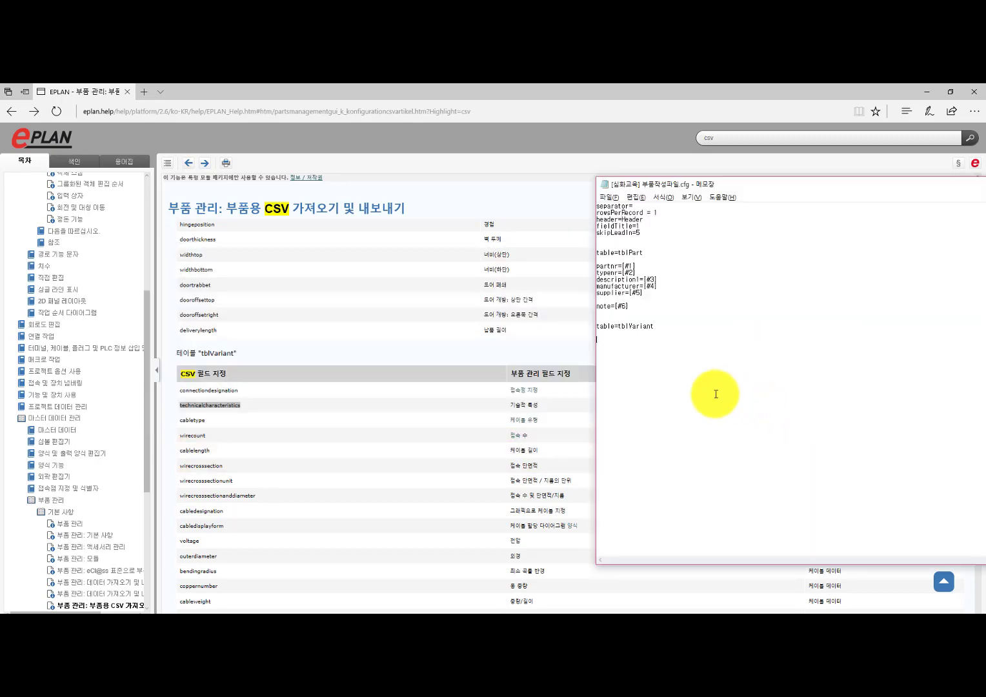
key("ctrl+v")
type("=[")
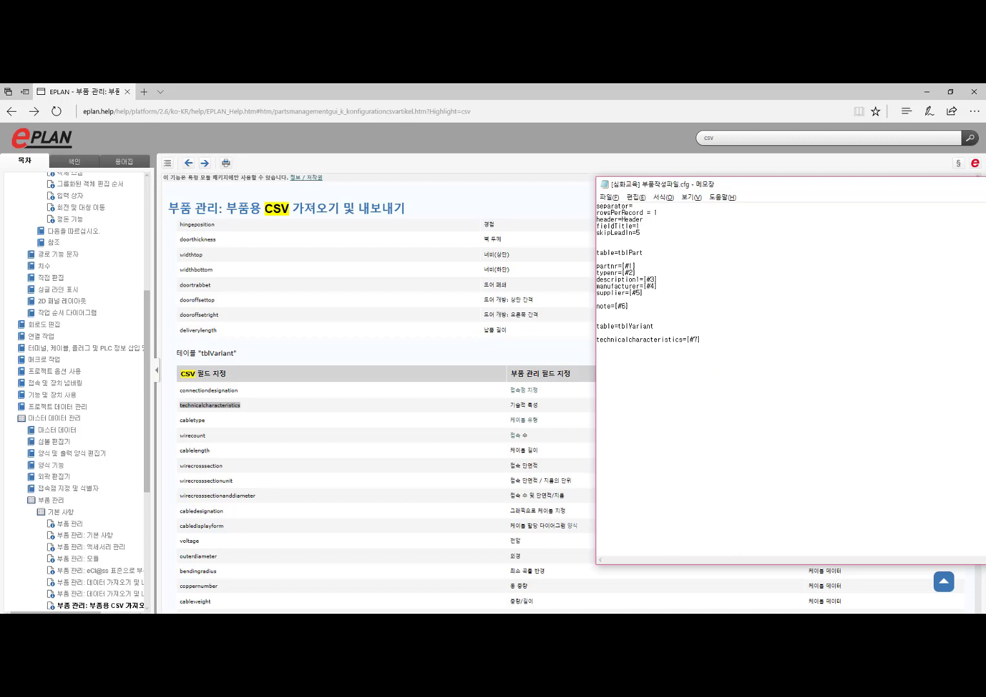
left_click(696, 403)
Step: Save the configuration file to the desktop as [심화교육] 부품작성파일.cfg, with the file type 모든 파일 (*.*) and ANSI encoding
left_click(610, 197)
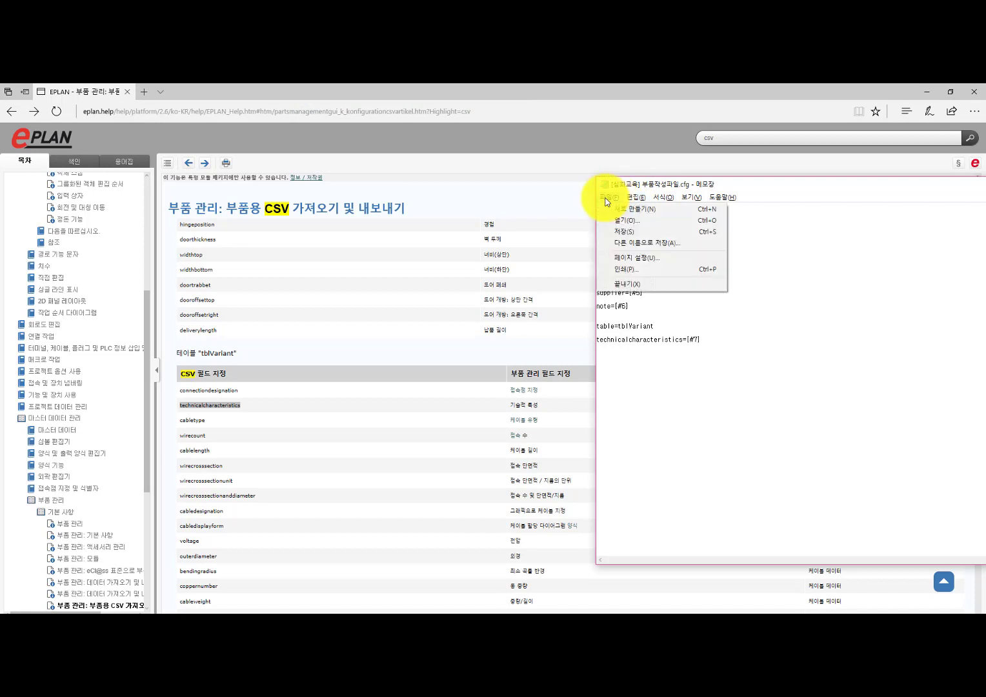
left_click(634, 246)
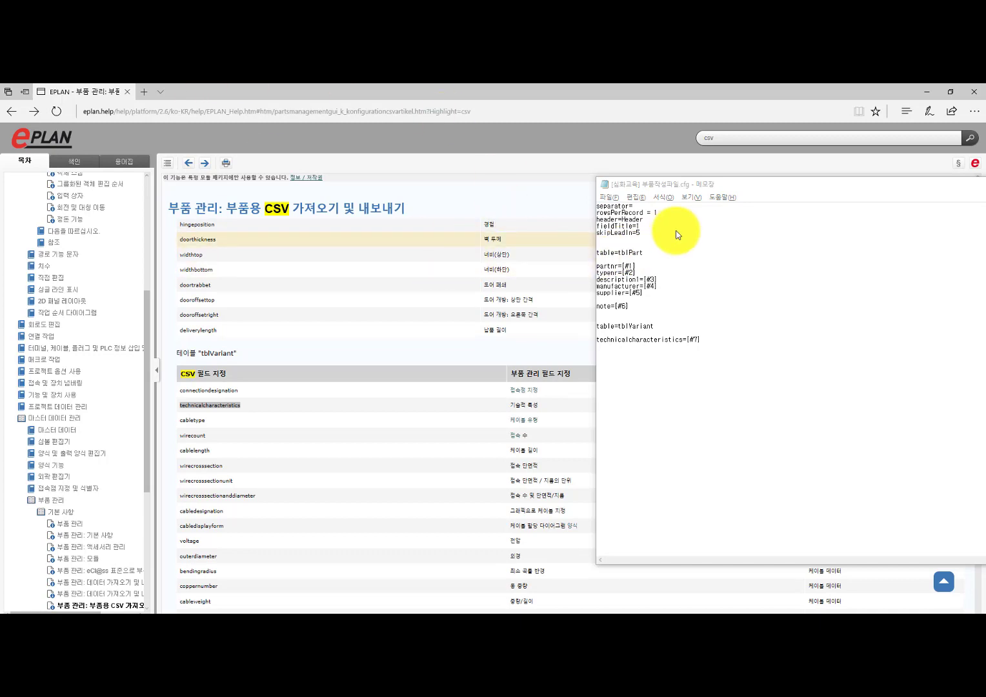
left_click_drag(615, 213, 388, 214)
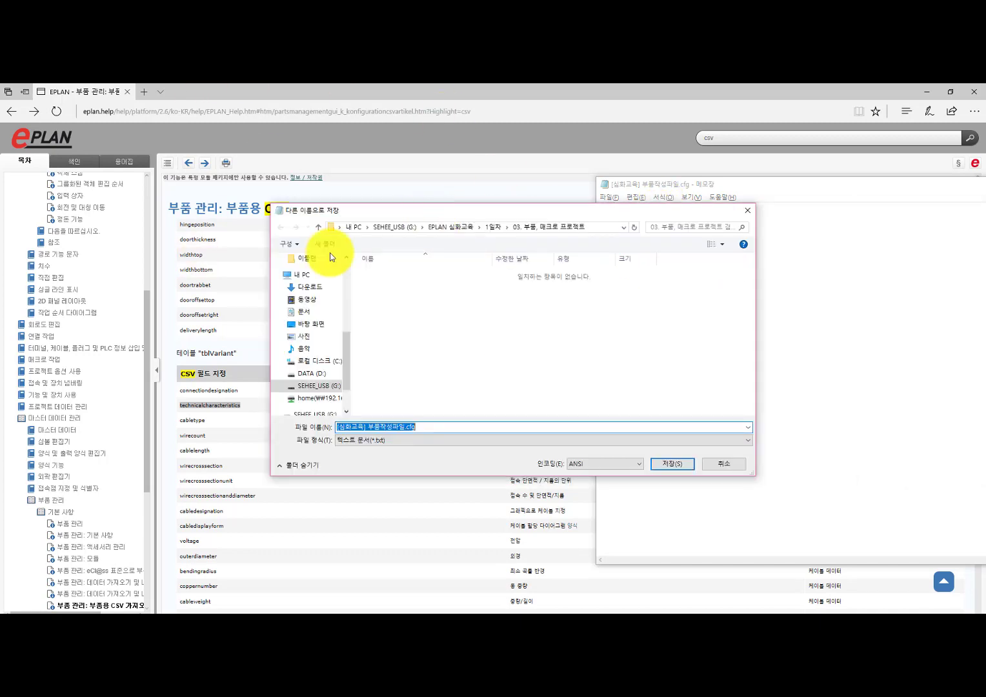
left_click(311, 326)
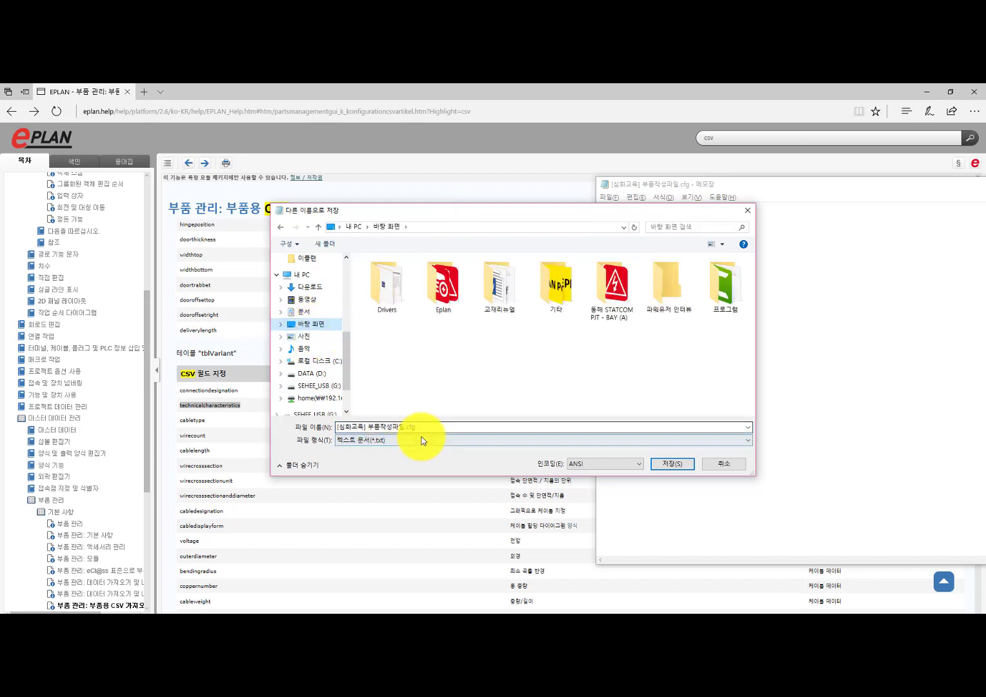
left_click(363, 440)
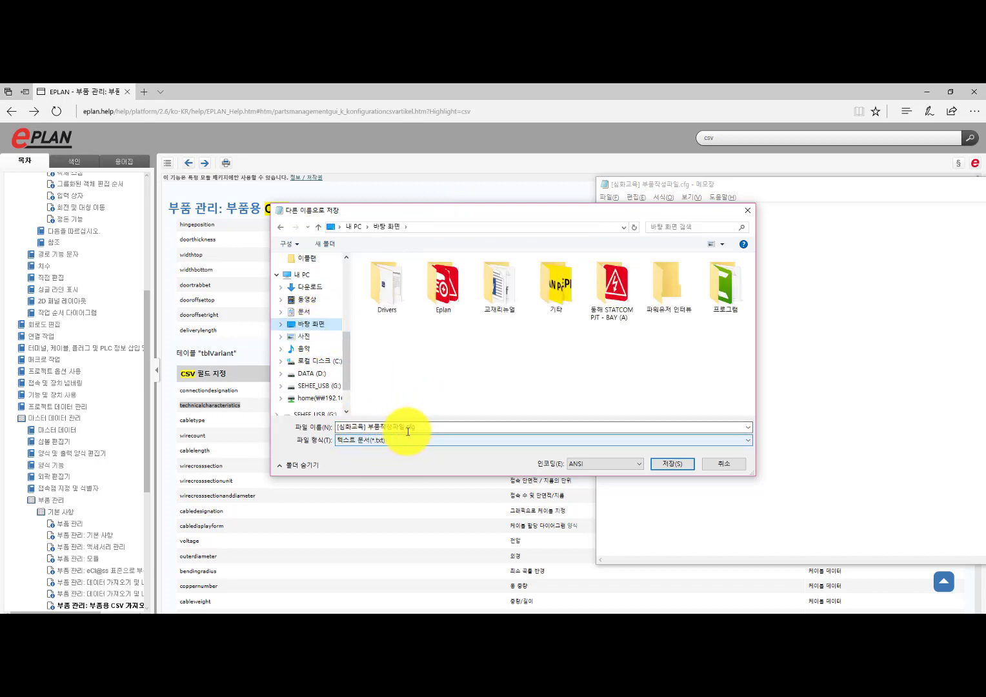
left_click(372, 442)
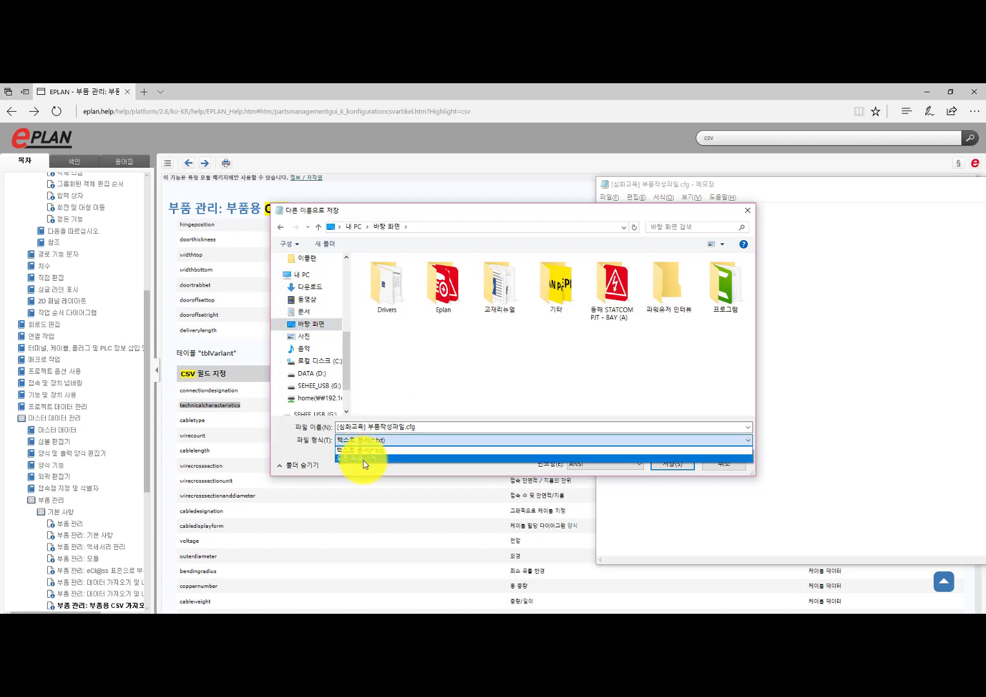
left_click(364, 461)
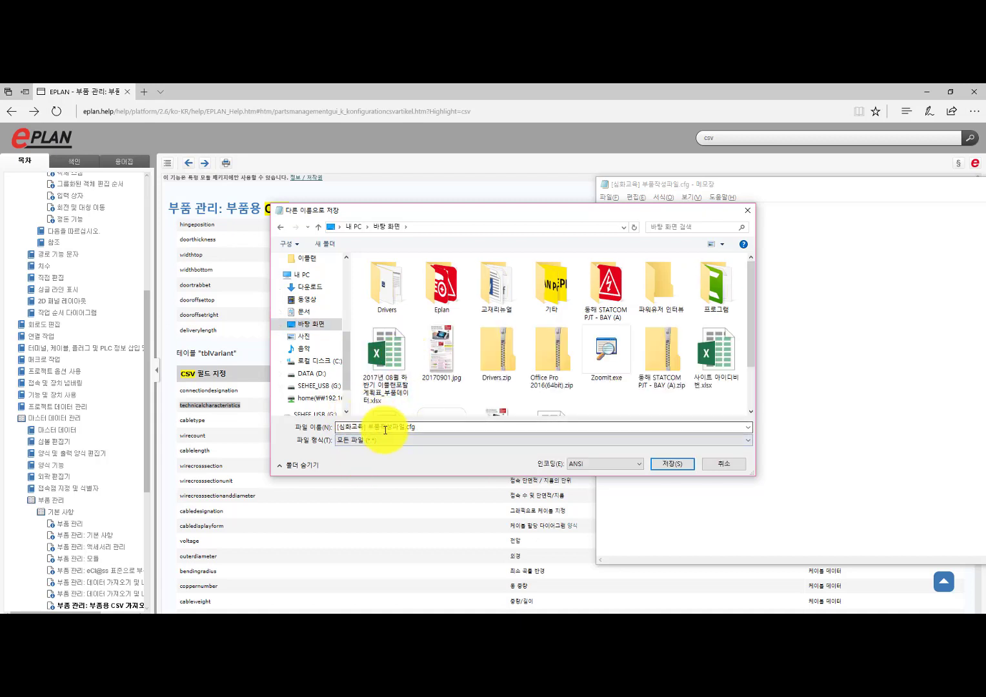
left_click(429, 429)
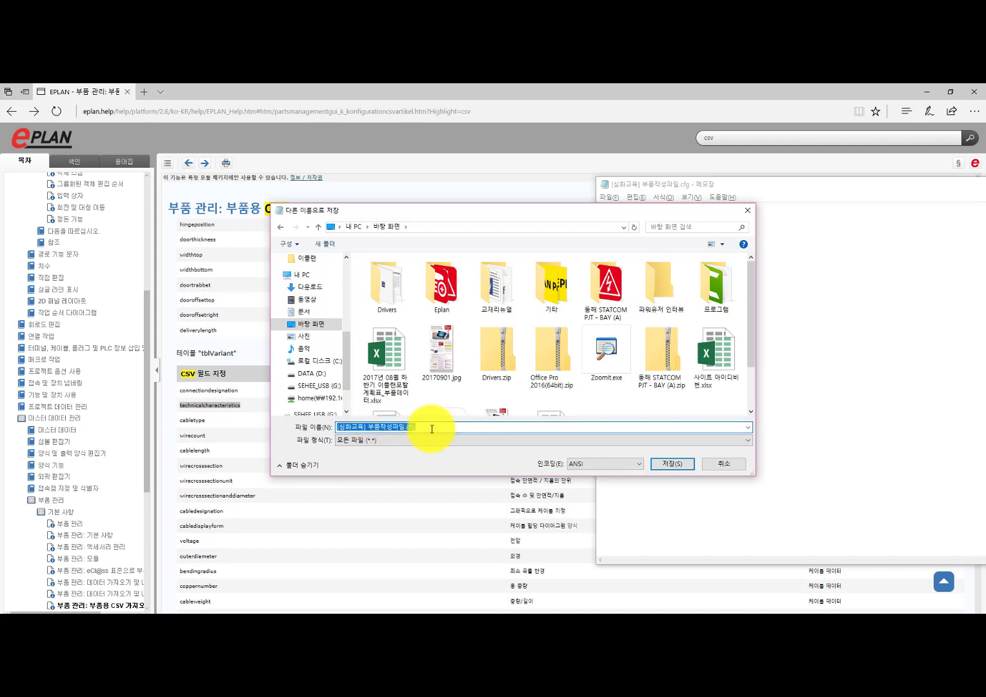
left_click(433, 429)
left_click_drag(433, 429, 325, 421)
left_click(427, 427)
left_click(671, 463)
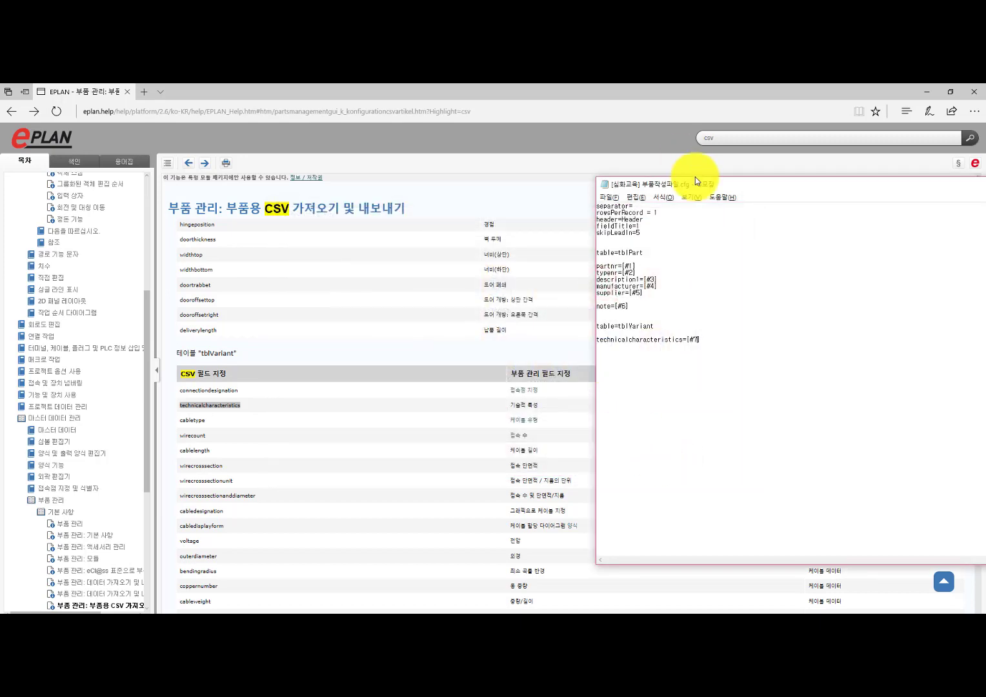
Step: Close the configuration file in Notepad and leave the help browser to return to the EPLAN Electric P8 schematic
left_click_drag(687, 189, 346, 206)
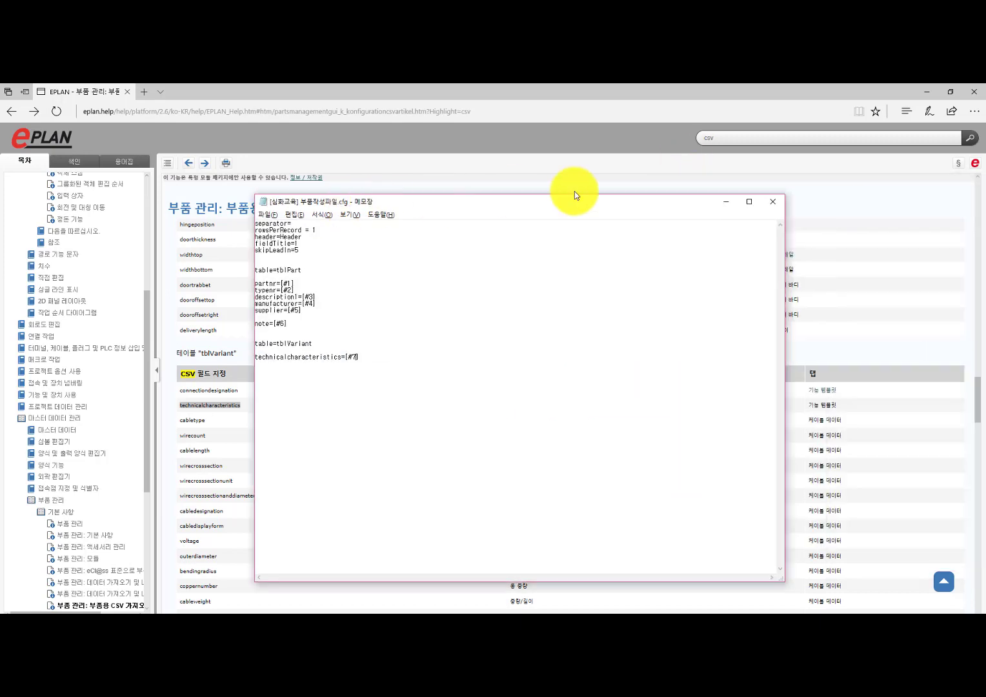
left_click(775, 202)
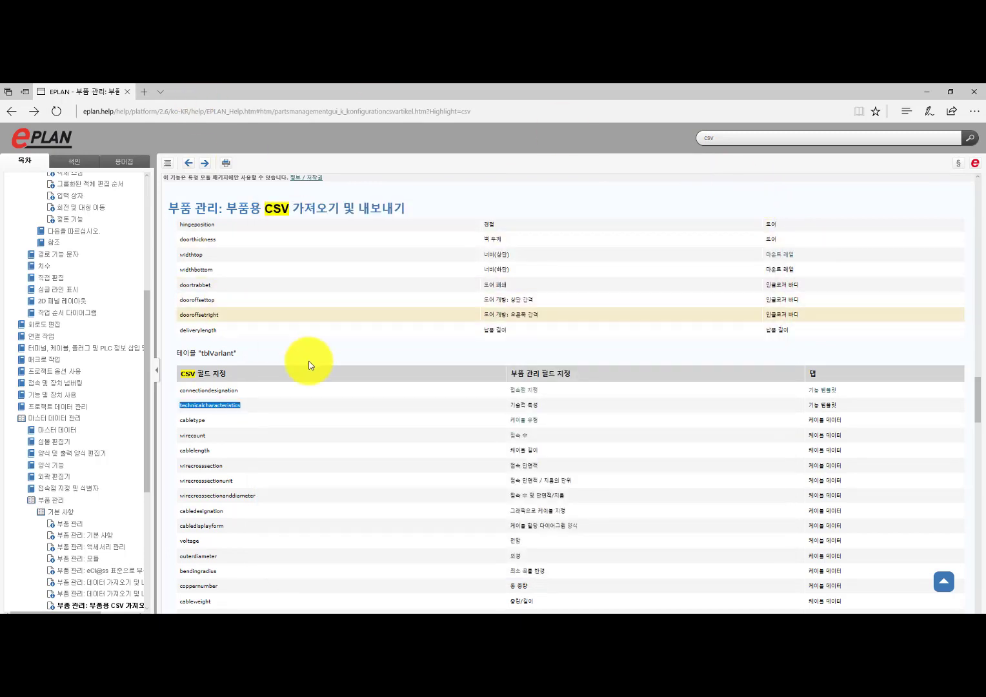
left_click(380, 367)
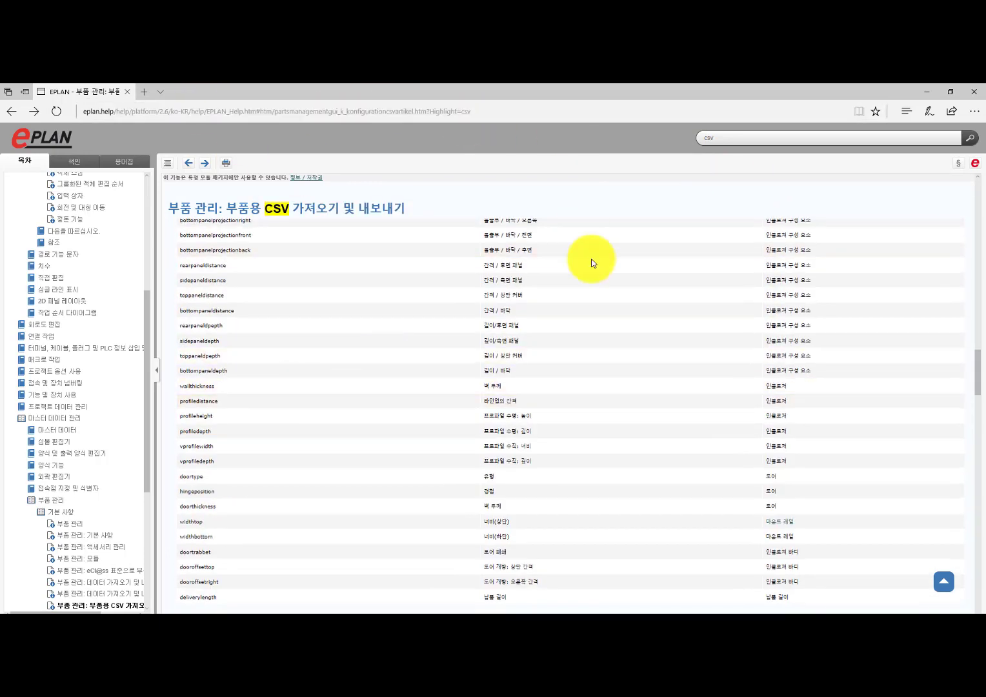
scroll(400, 363, "up", 4)
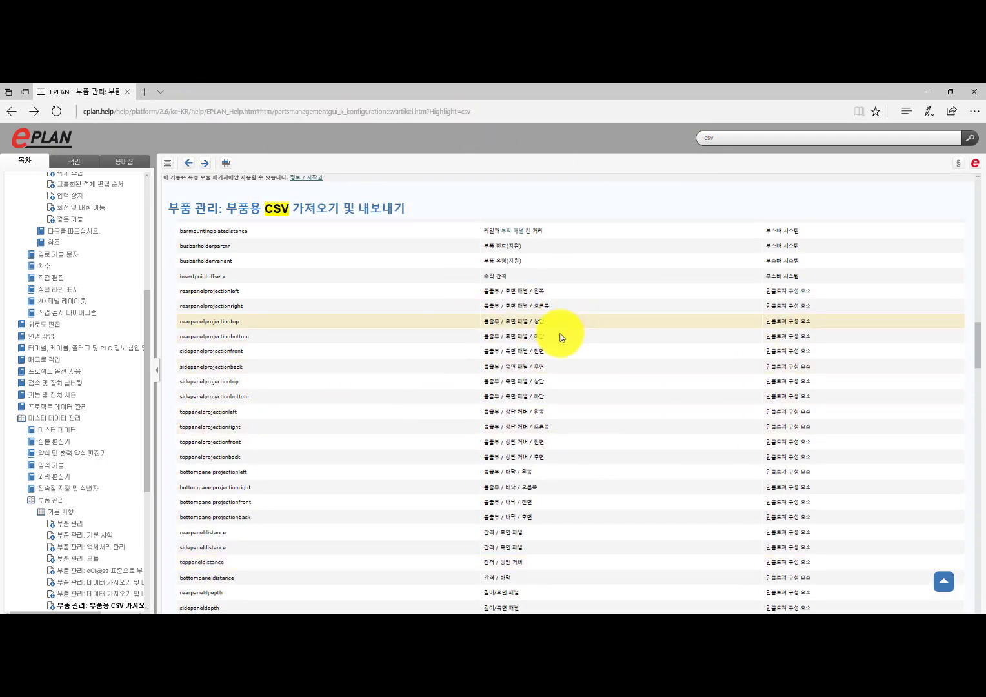
left_click(966, 89)
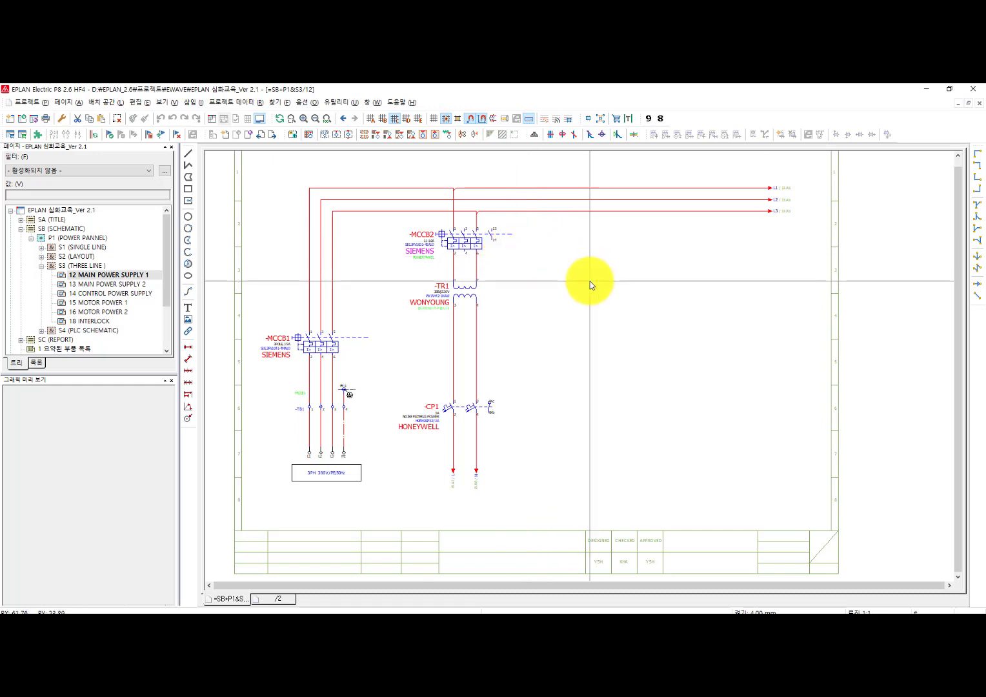
Step: Open the parts management for the EPLAN parts database
middle_click_drag(590, 281, 636, 313)
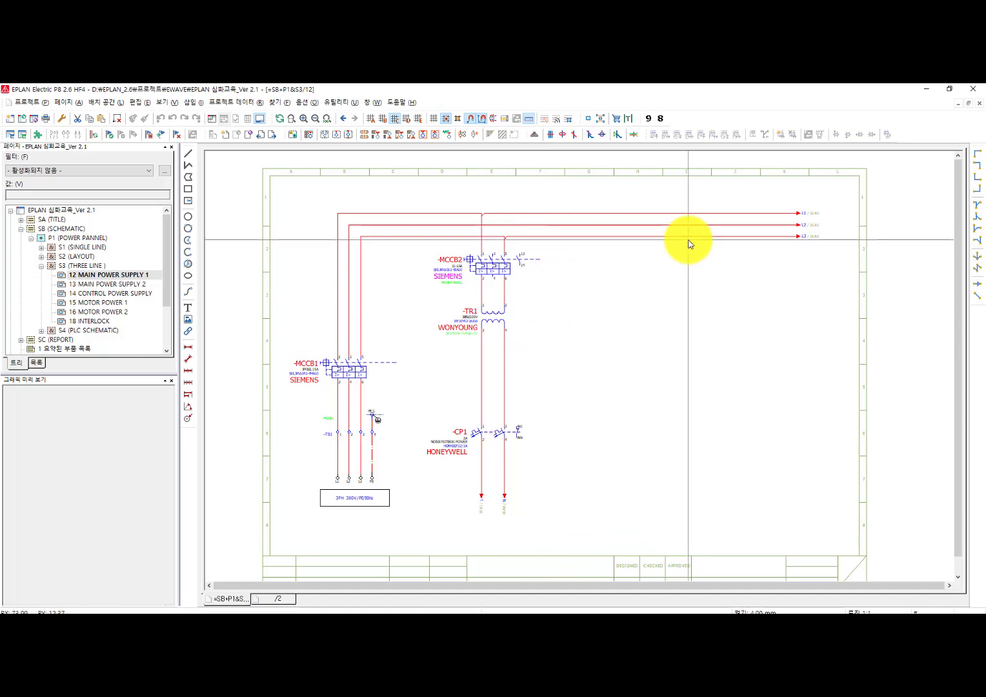
left_click(342, 102)
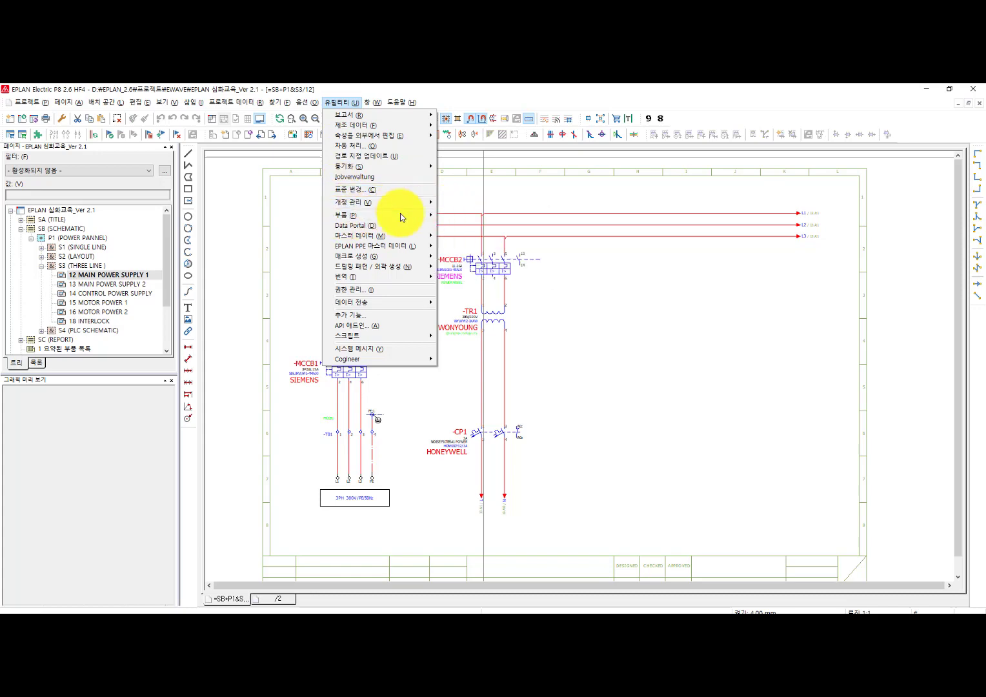
mouse_move(401, 215)
left_click(456, 220)
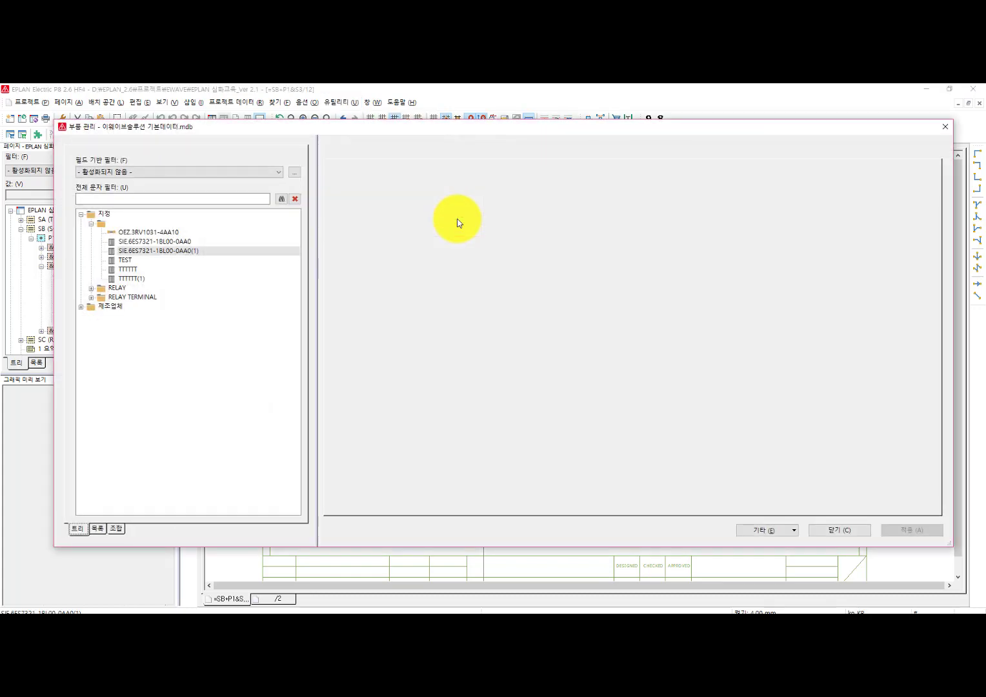
Step: Start exporting the part SIE.6ES7321-1BL00-0AA0(1) with the file type 부품용 CSV
right_click(140, 250)
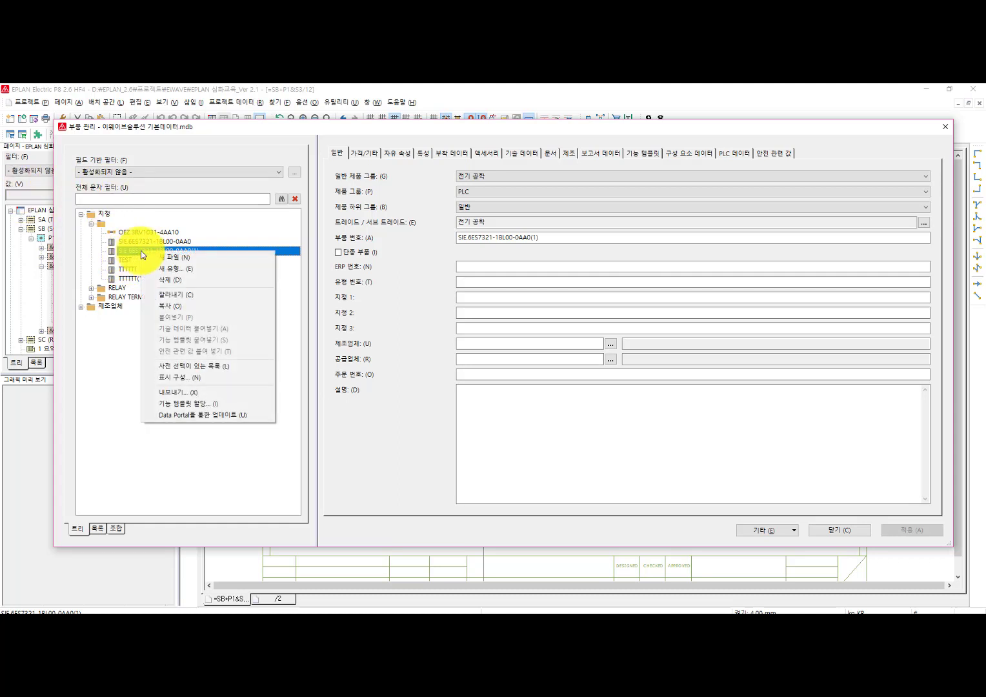
left_click(243, 392)
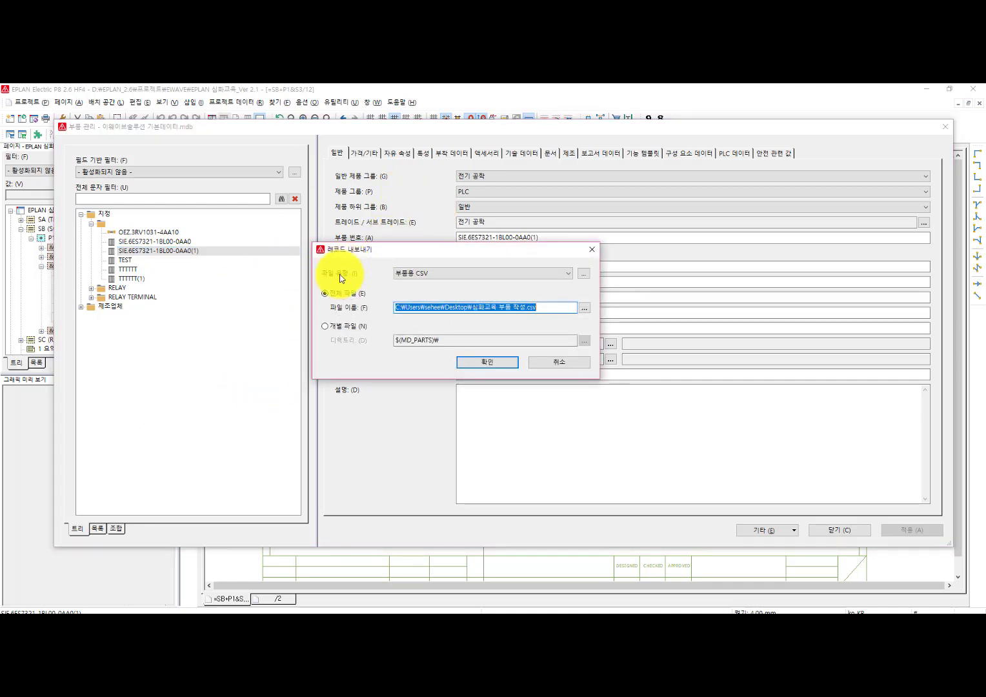
left_click(444, 274)
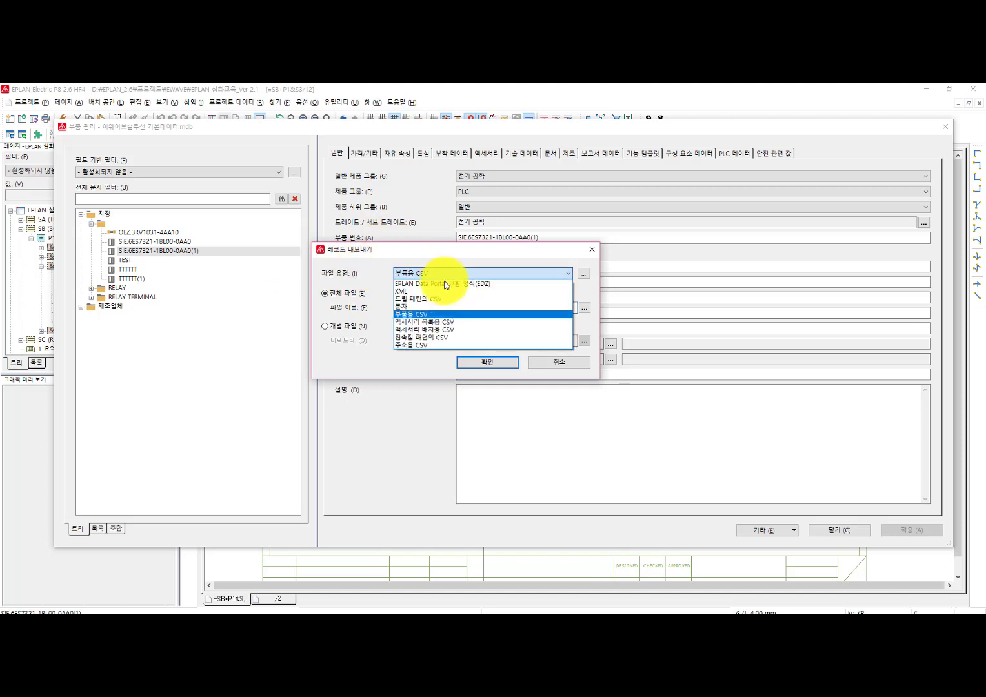
left_click(426, 314)
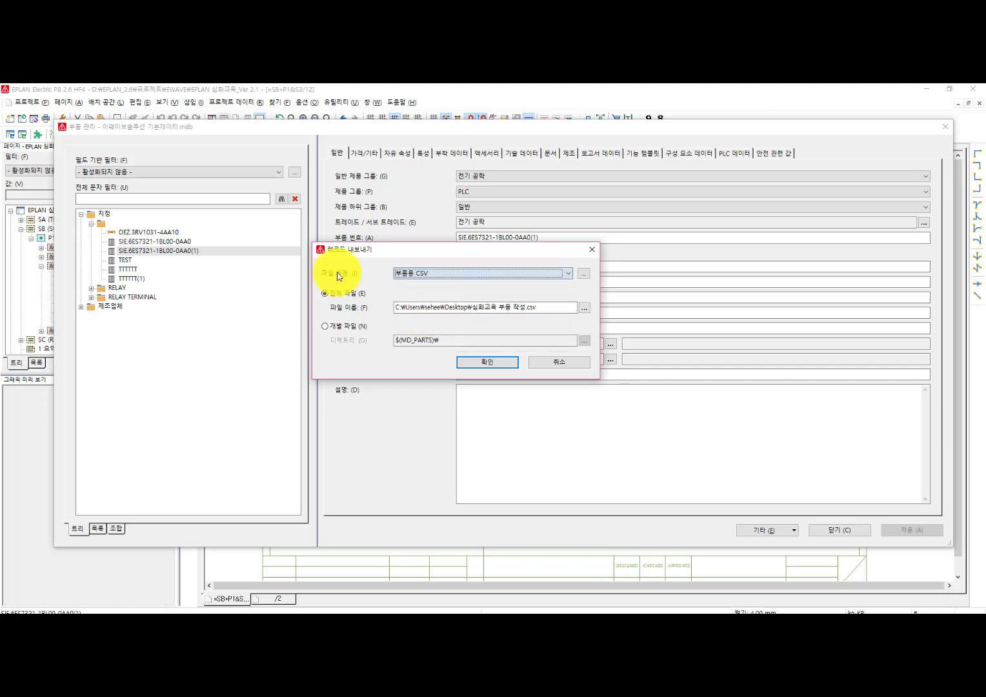
Step: Set [심화교육] 부품작성파일.cfg from the desktop as the configuration file for the CSV parts export
left_click(585, 275)
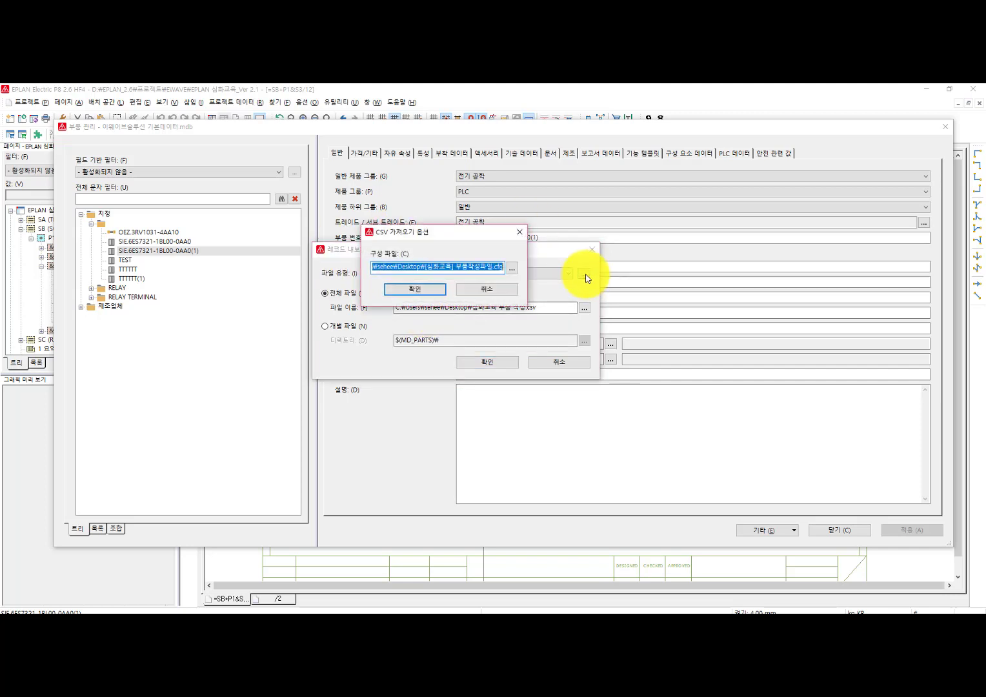
left_click(513, 268)
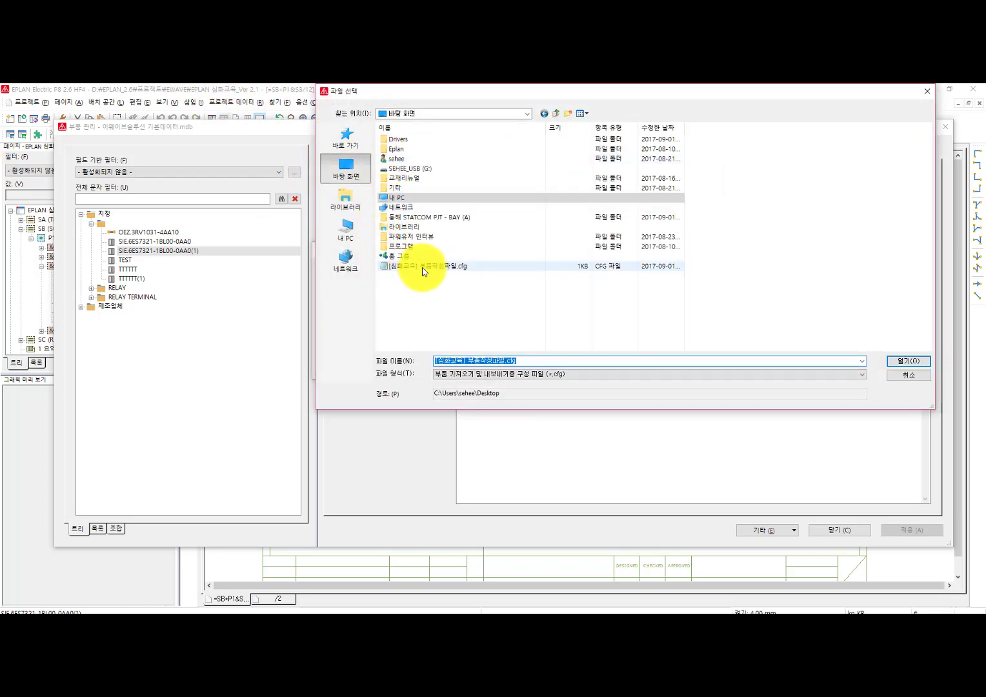
double_click(473, 270)
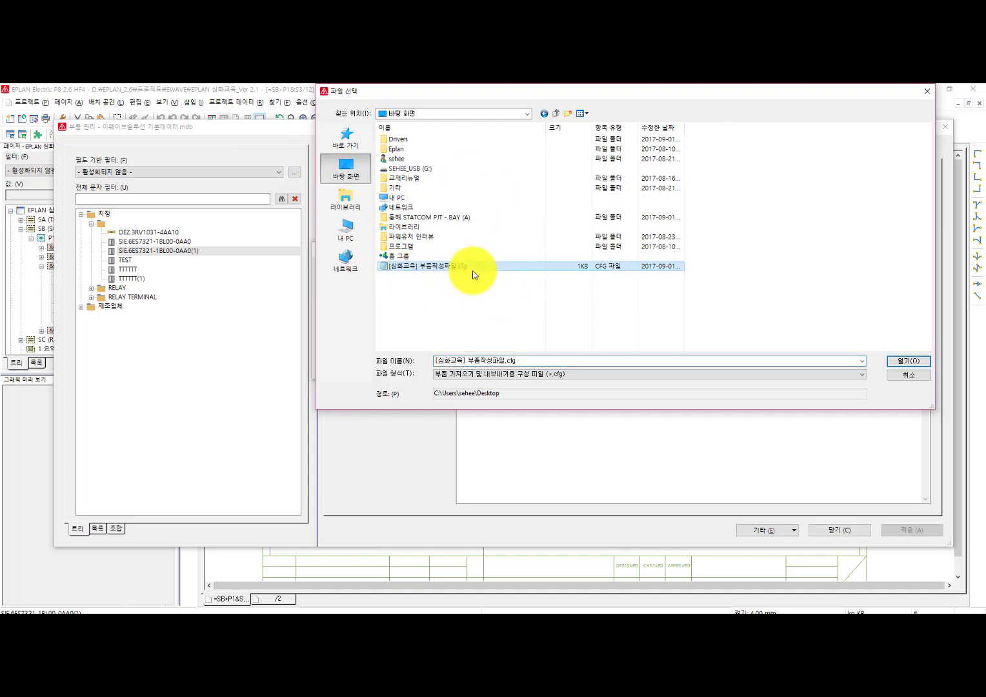
left_click(420, 295)
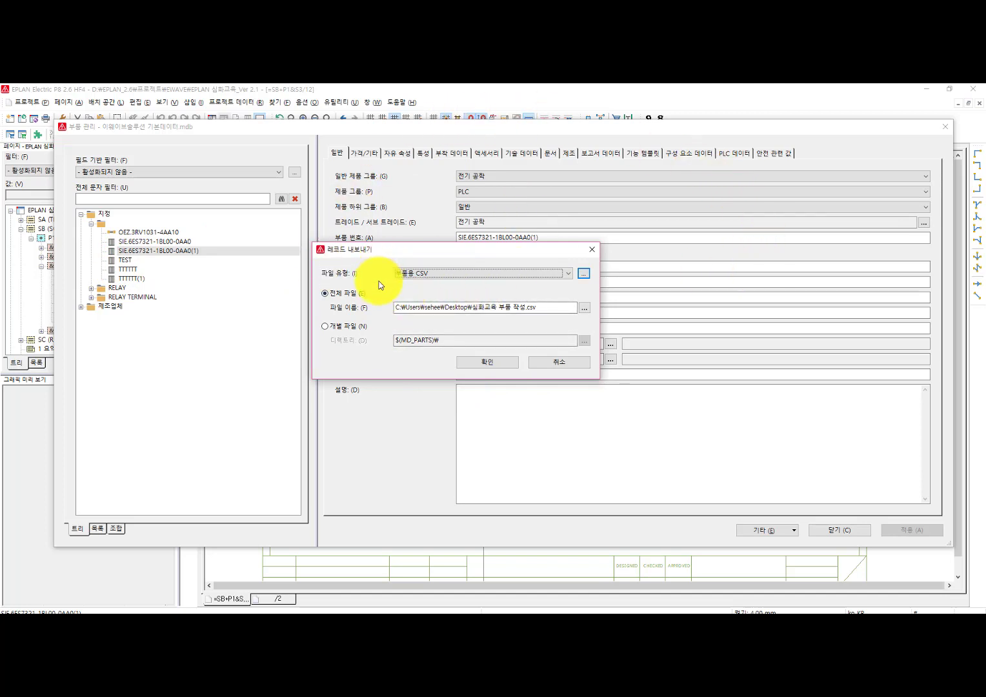
Step: Export the part as one overall file (전체 파일) named 심화교육 부품 작성_2017.csv on the desktop
left_click(342, 326)
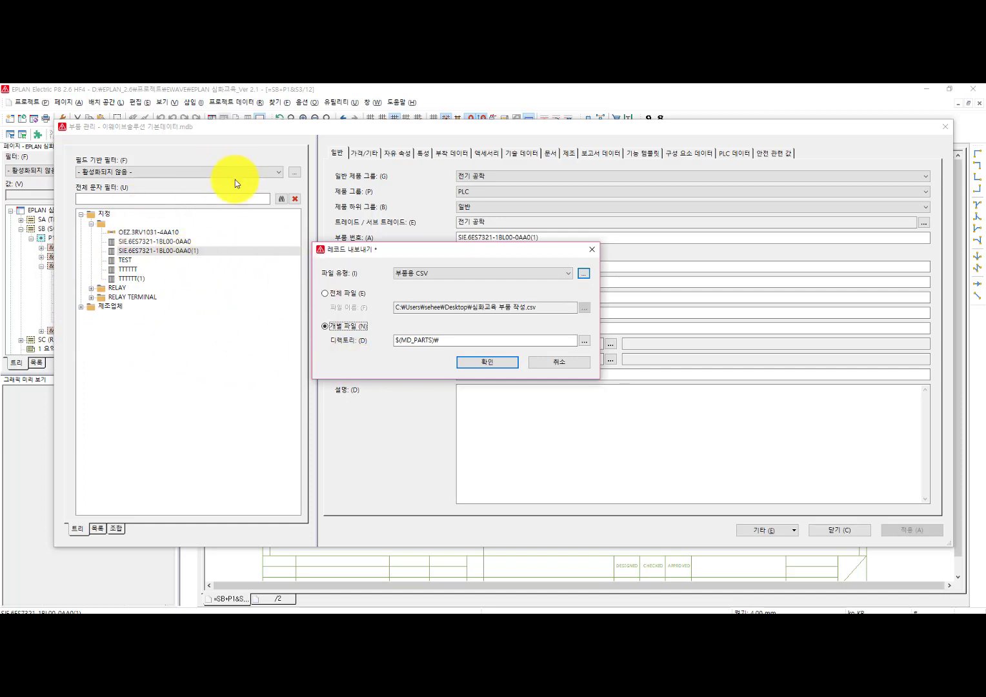
left_click(341, 294)
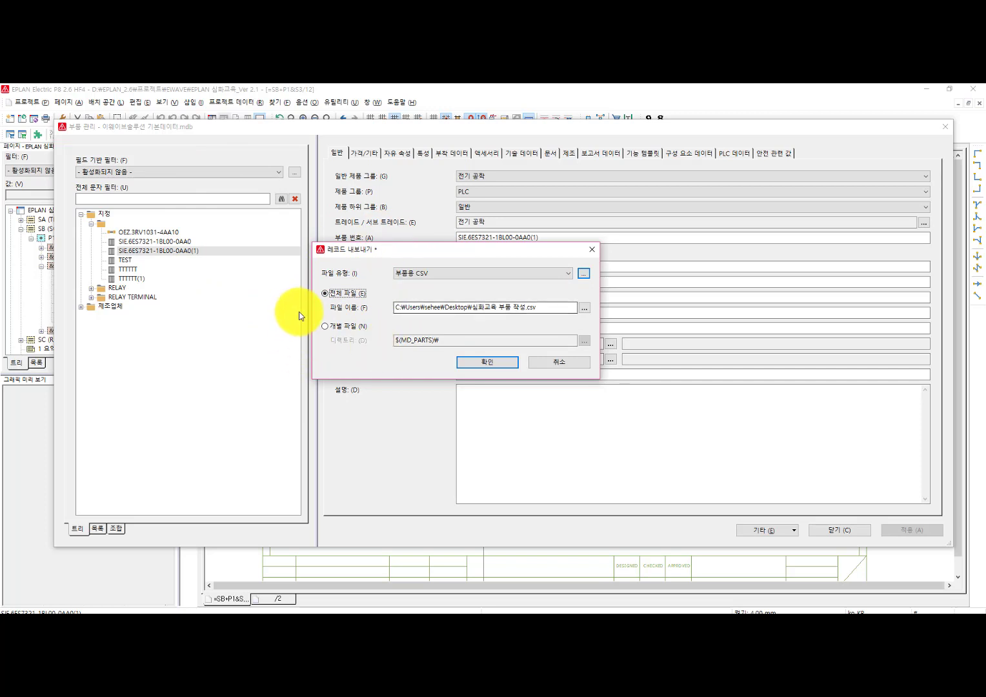
left_click(504, 362)
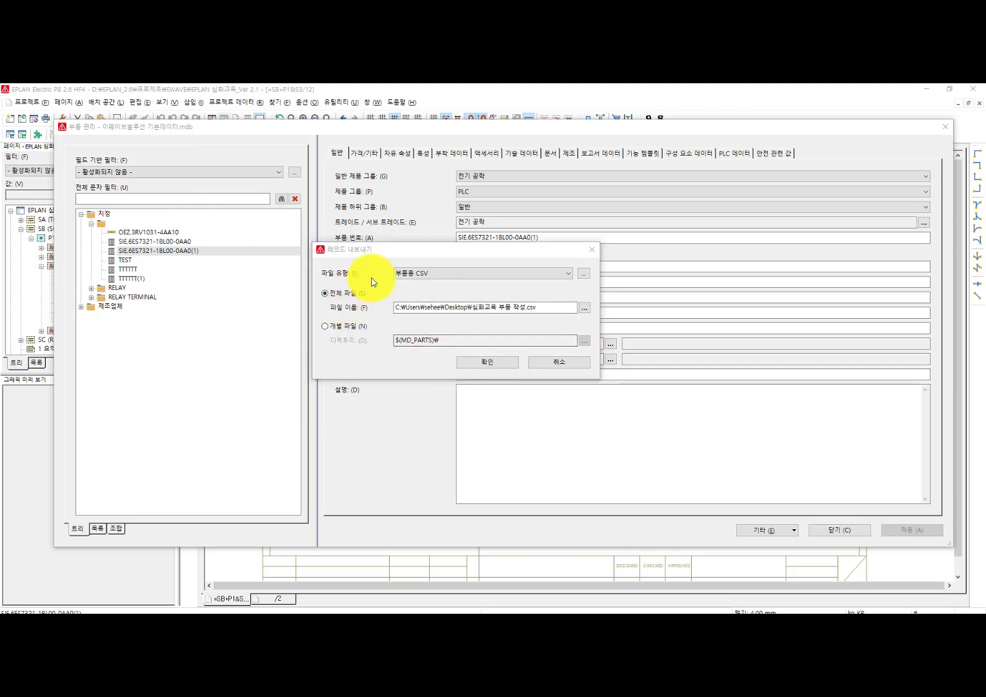
left_click(585, 308)
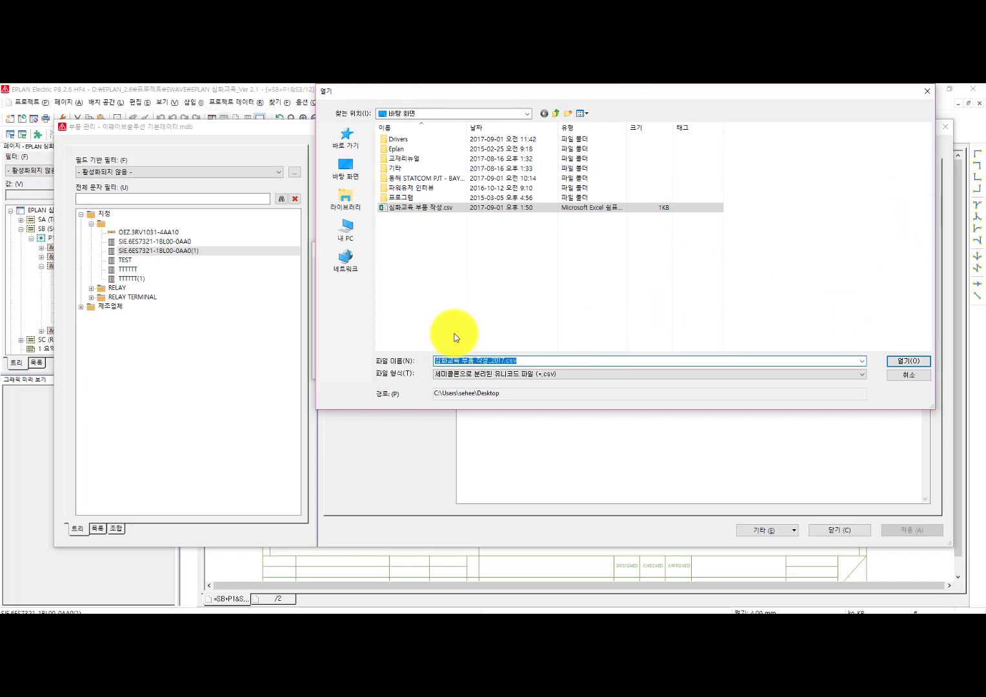
key("Return")
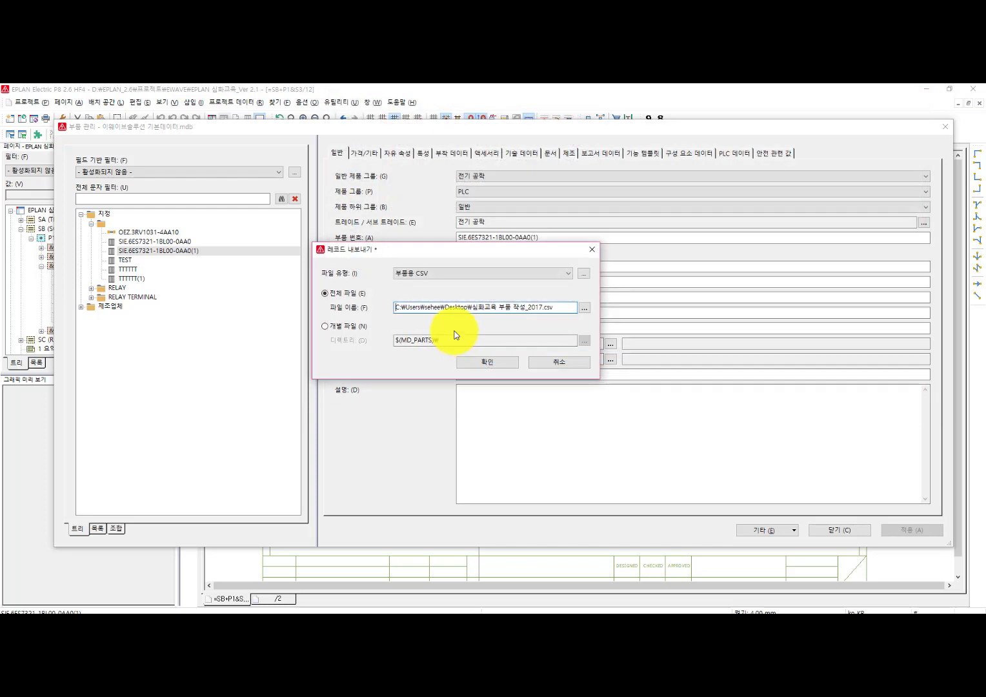
left_click(486, 364)
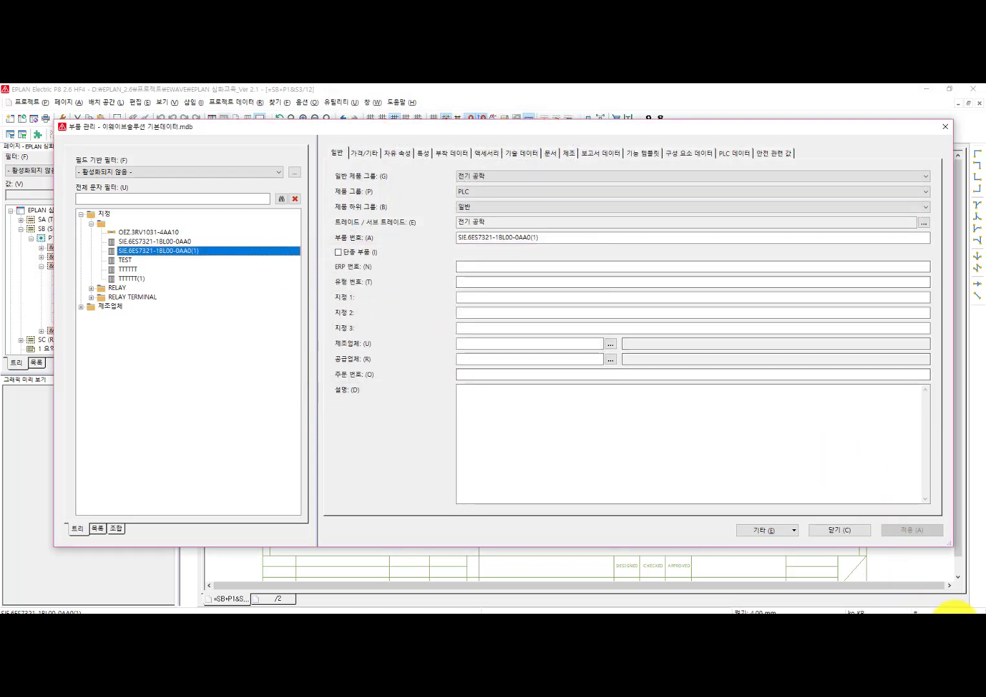
Step: Switch to the desktop and open the exported file 심화교육 부품 작성_2017.csv in Excel
left_click(981, 610)
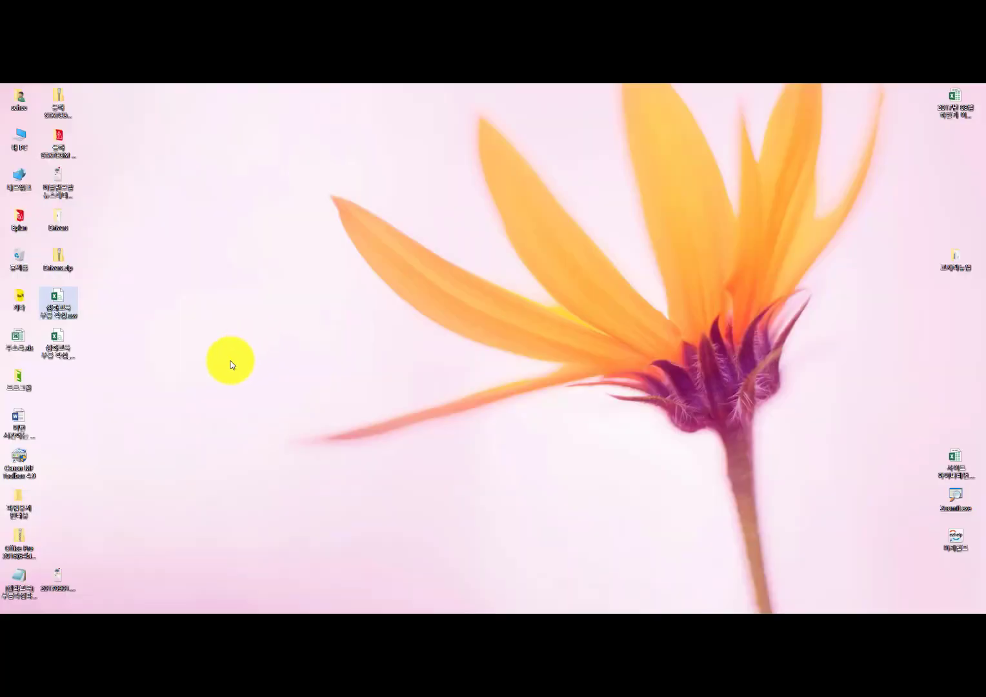
left_click(62, 344)
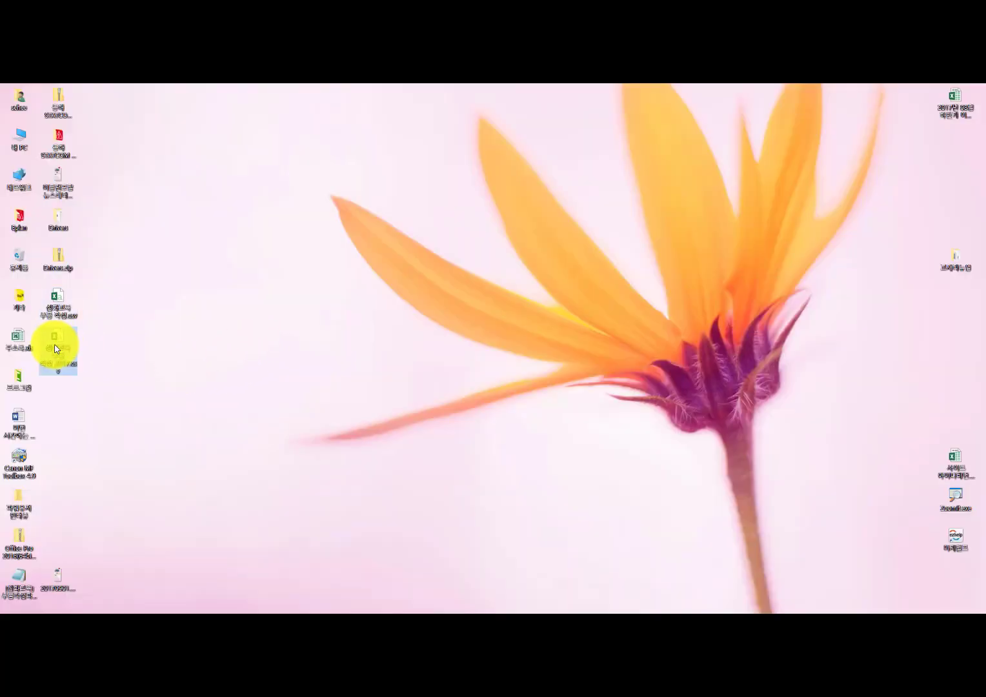
double_click(55, 350)
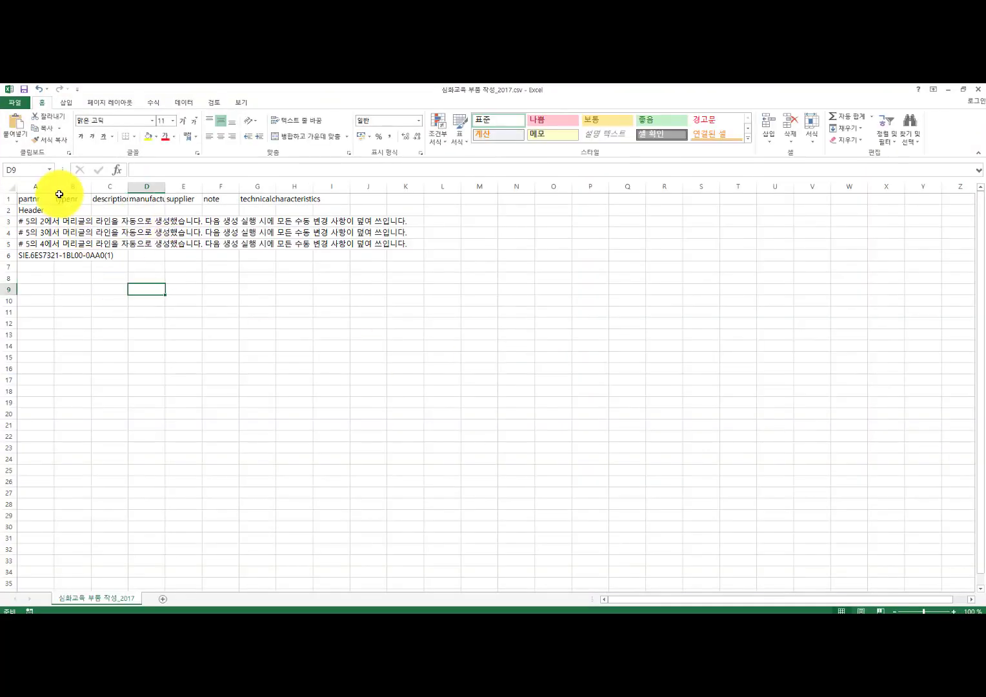
Step: Adjust the column widths of the exported sheet to fit the headings from partnr to technicalcharacteristics
left_click_drag(53, 190, 127, 184)
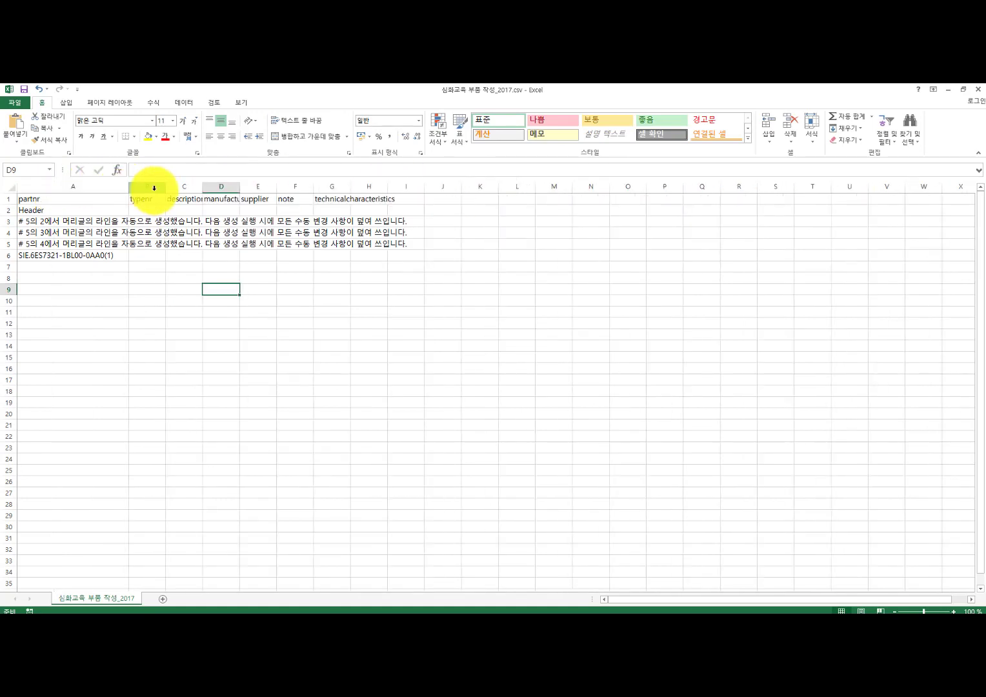
double_click(165, 188)
double_click(193, 185)
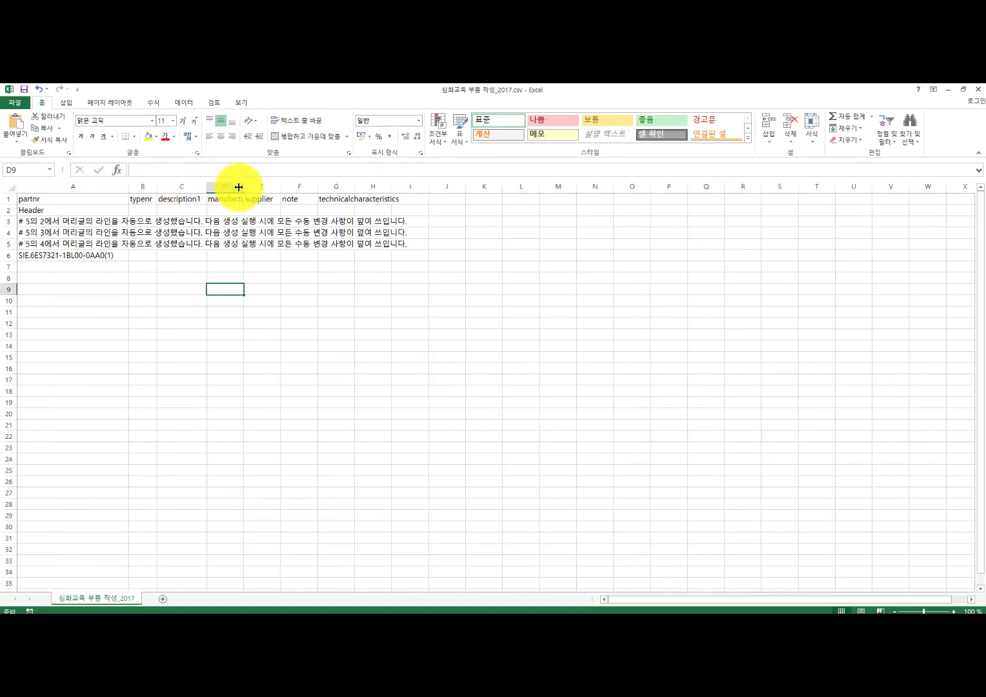
double_click(245, 185)
left_click(242, 184)
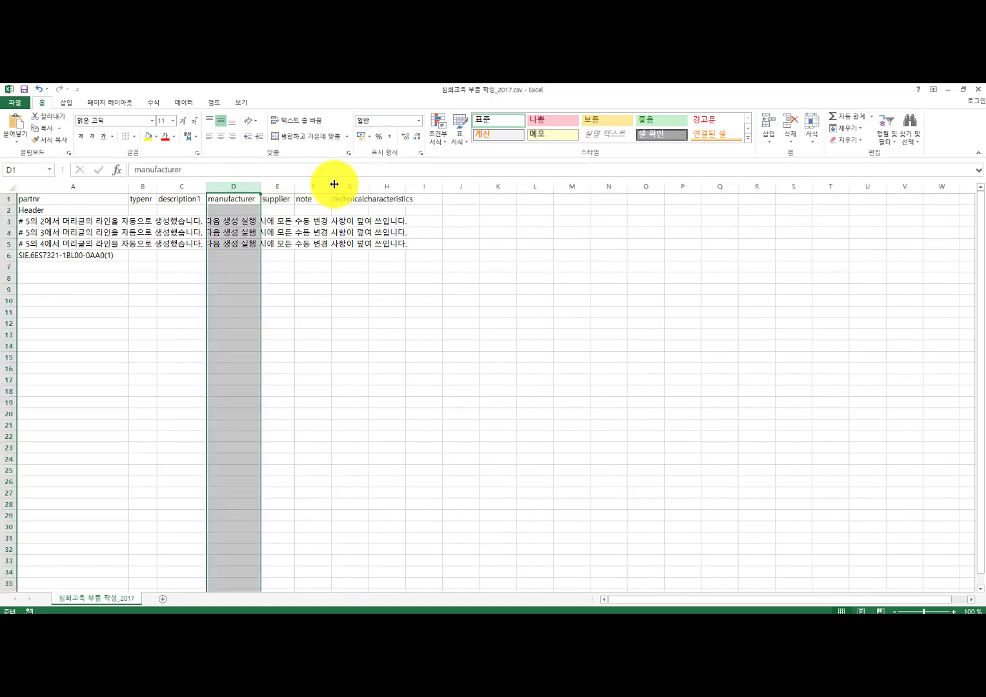
double_click(370, 185)
left_click(336, 358)
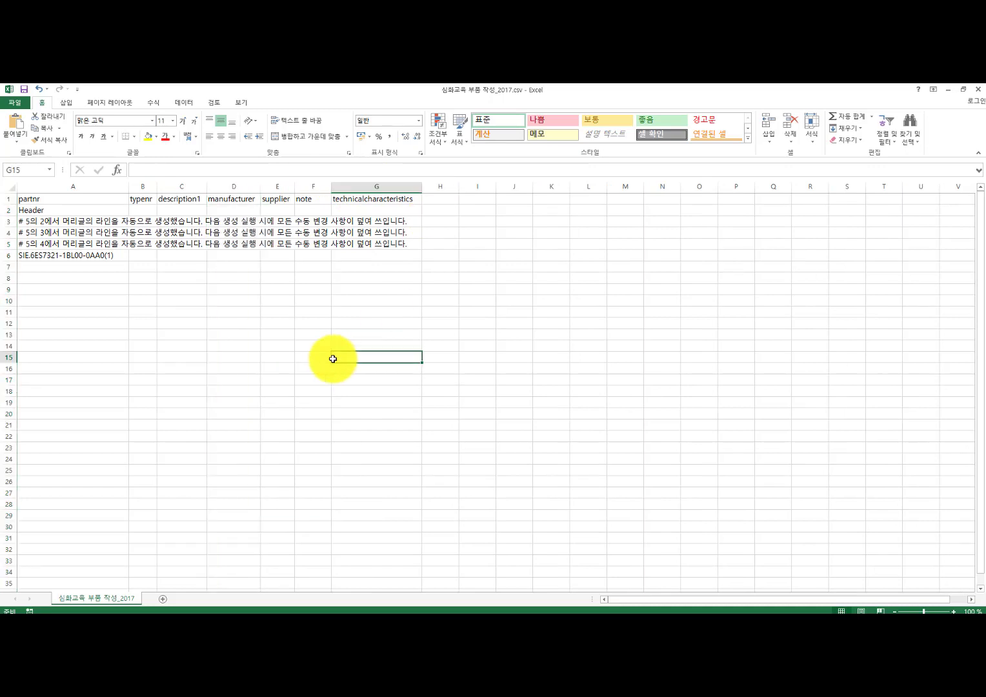
Step: Examine the data area from row 6 down in each column, from partnr to technicalcharacteristics, where the parts data goes
left_click(27, 267)
left_click(98, 358)
left_click(392, 434)
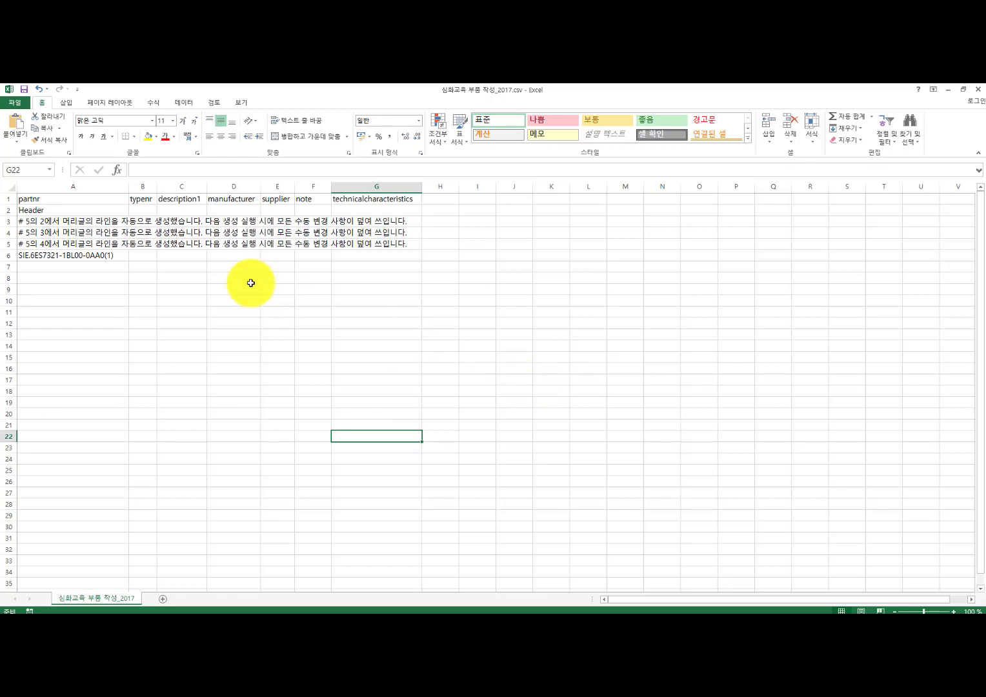
left_click(78, 256)
left_click(75, 282)
left_click(76, 327)
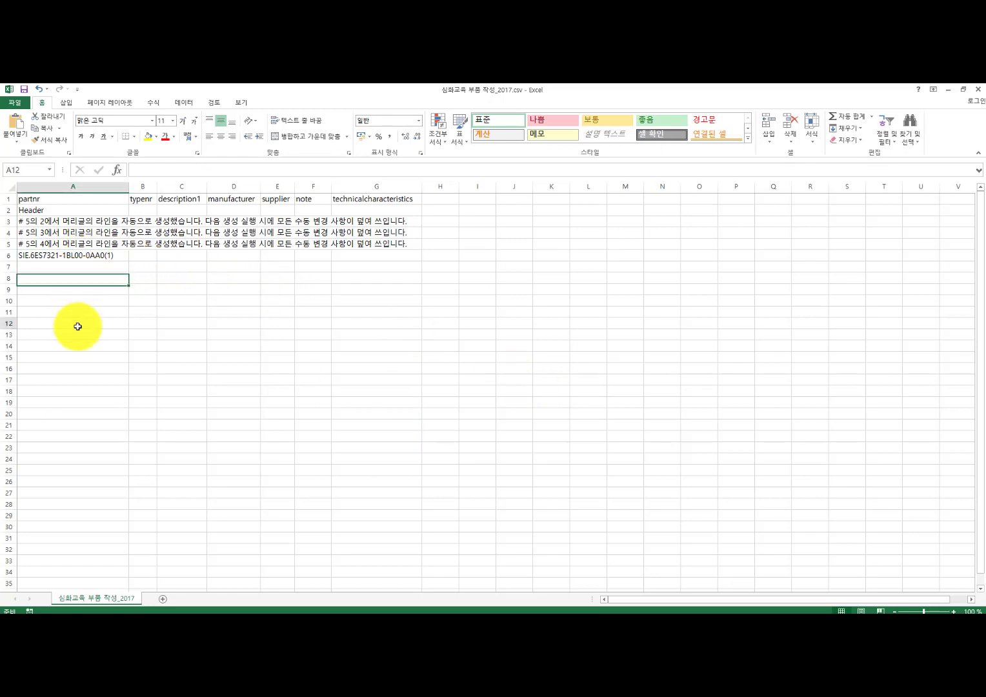
left_click(79, 399)
left_click(161, 257)
left_click(160, 328)
left_click(167, 366)
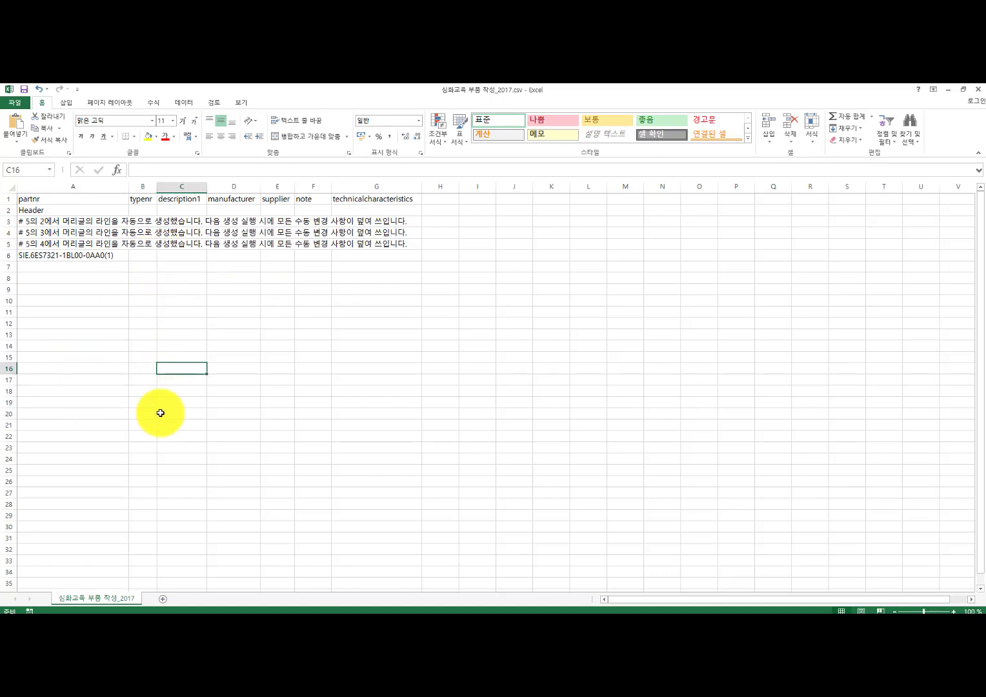
left_click(158, 411)
left_click(150, 257)
left_click(148, 308)
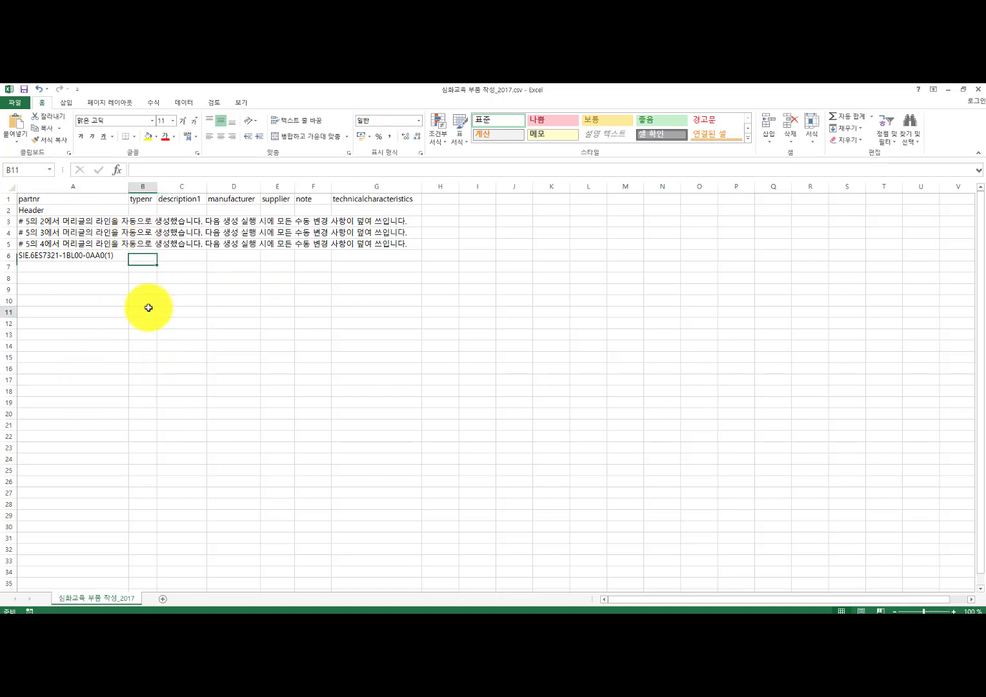
left_click(147, 368)
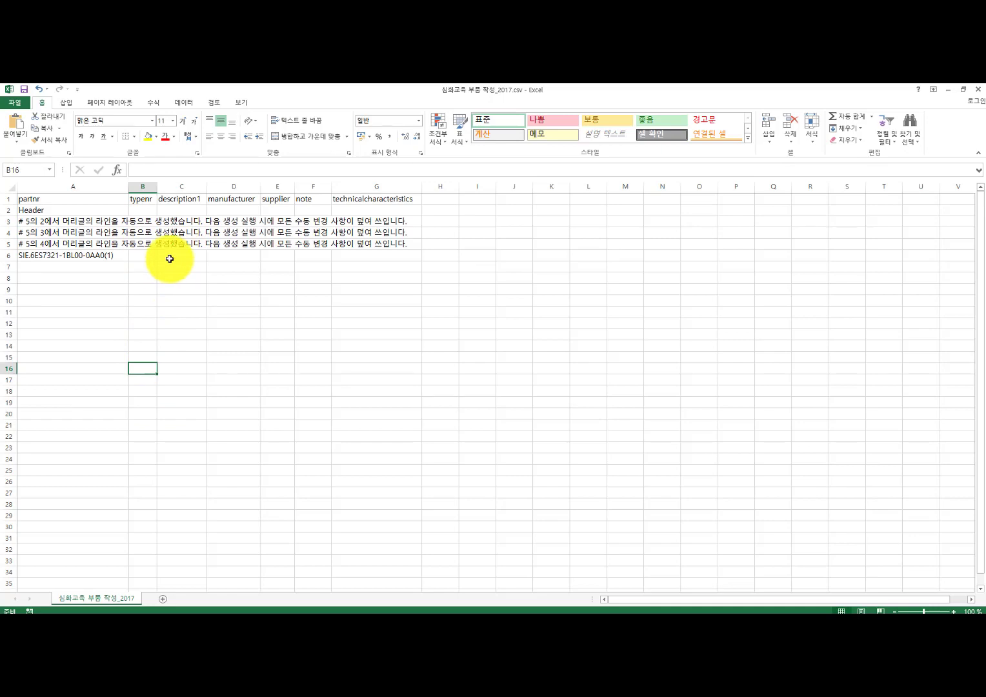
left_click_drag(170, 258, 162, 518)
left_click_drag(234, 254, 221, 515)
left_click_drag(275, 255, 270, 524)
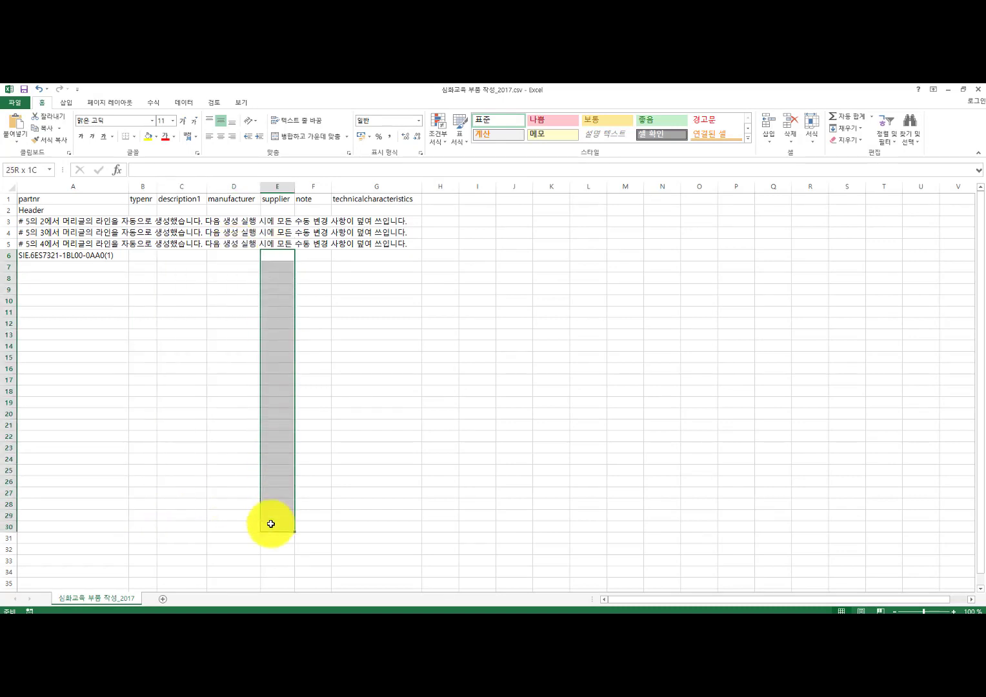
left_click_drag(313, 256, 315, 561)
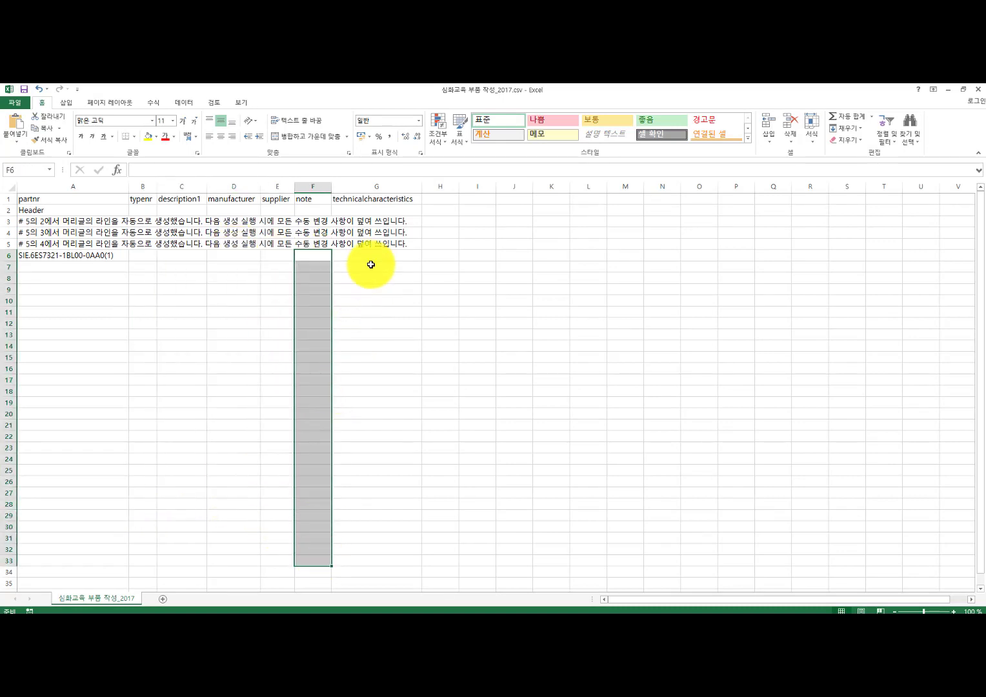
left_click_drag(376, 254, 374, 550)
left_click(374, 551)
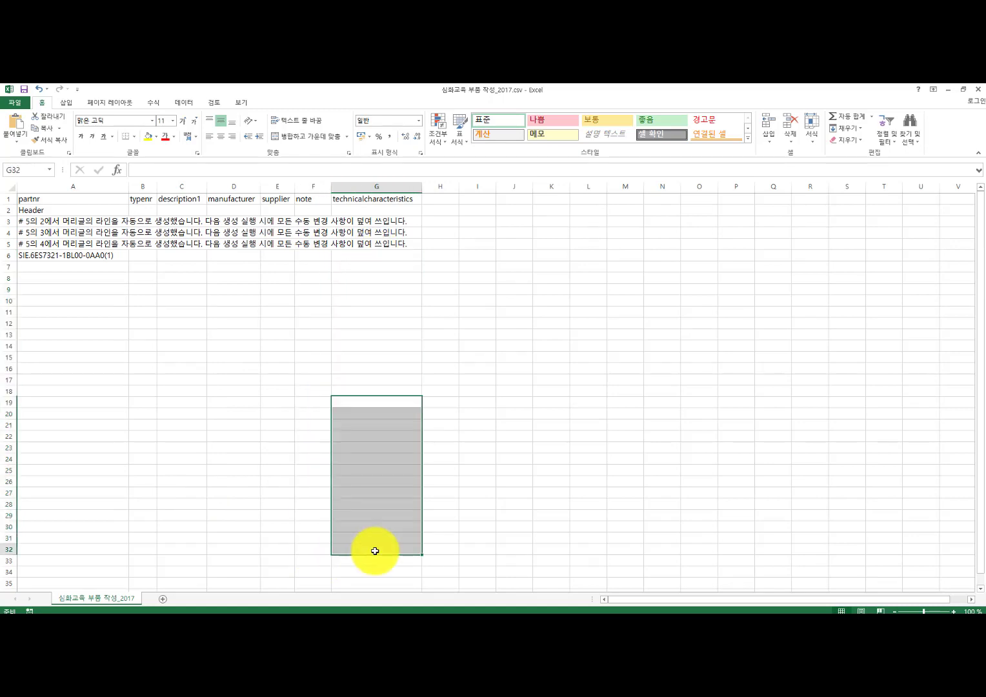
Step: Replace the part in row 6 by entering MY4N as both the partnr and the typenr
left_click(47, 259)
type("m")
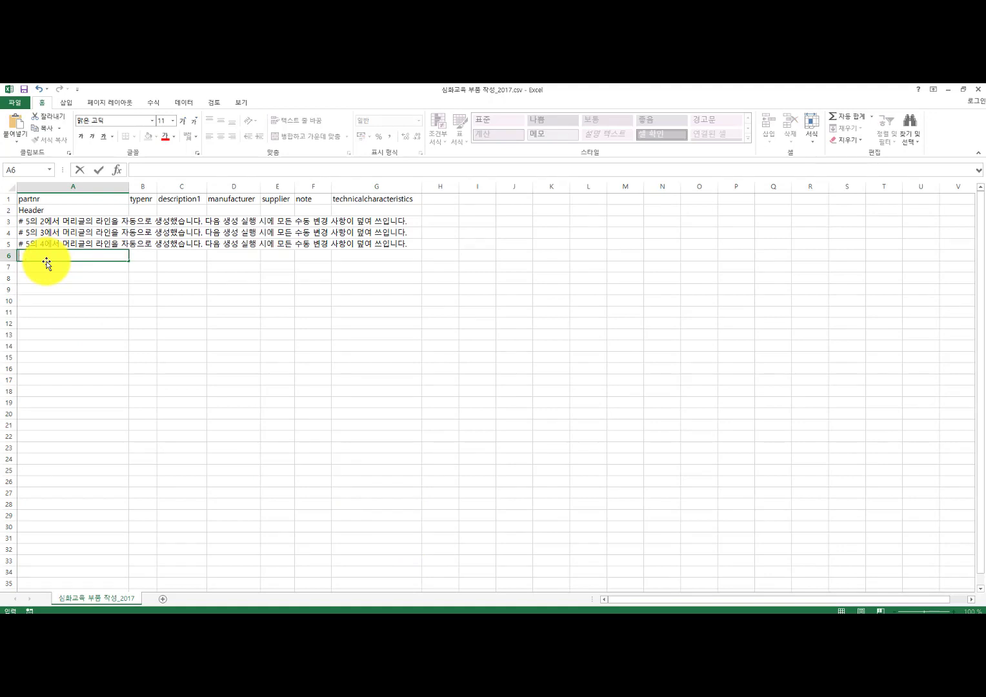
key("Caps_Lock")
type("MY4N")
key("Return")
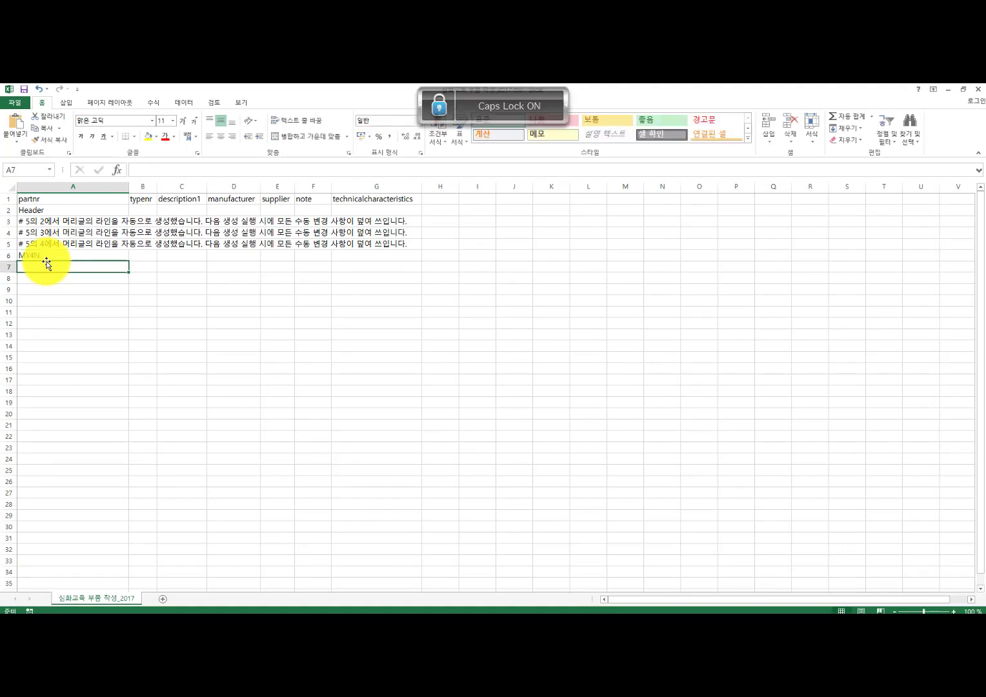
key("Up")
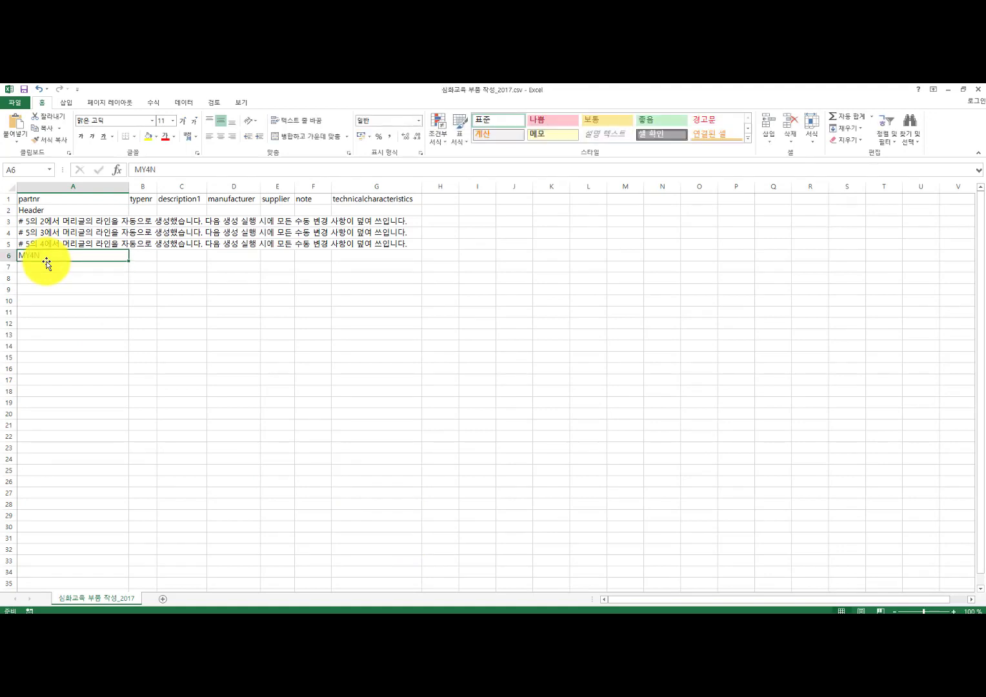
key("Right")
type("MY")
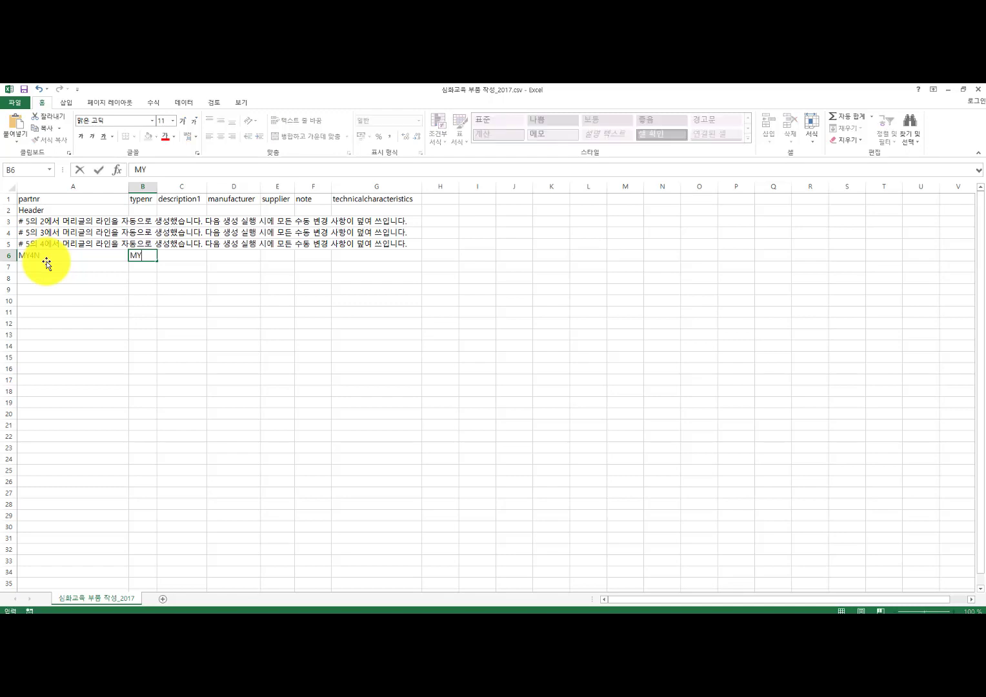
type("4N")
Step: Enter RELAY as the description1 and OMRON as the manufacturer of the MY4N part in row 6
key("Tab")
type("RELAY")
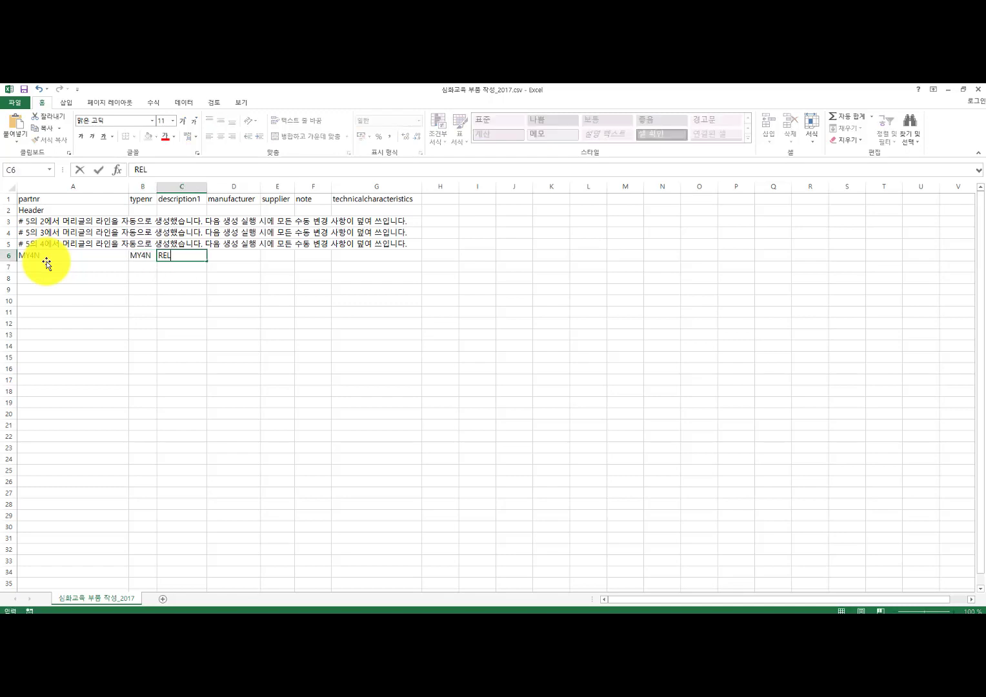
key("Return")
key("Up")
key("Right")
type("OM")
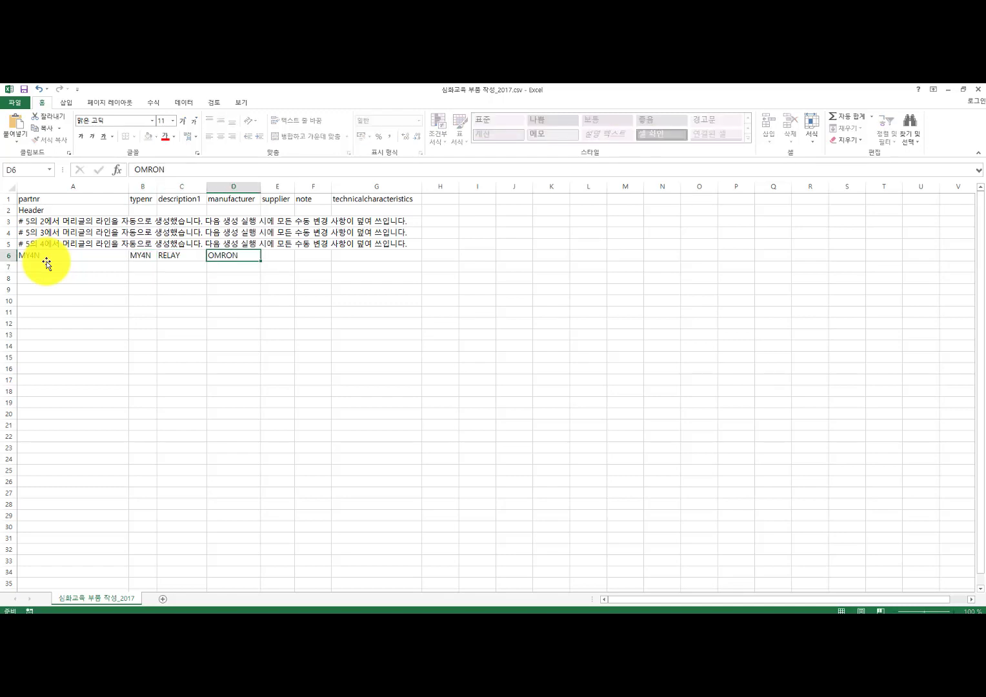
type("RON")
key("Return")
Step: Enter OMRON as the supplier and DC110V as the technicalcharacteristics in row 6, leaving the note empty
key("Right")
key("Up")
type("OMRON")
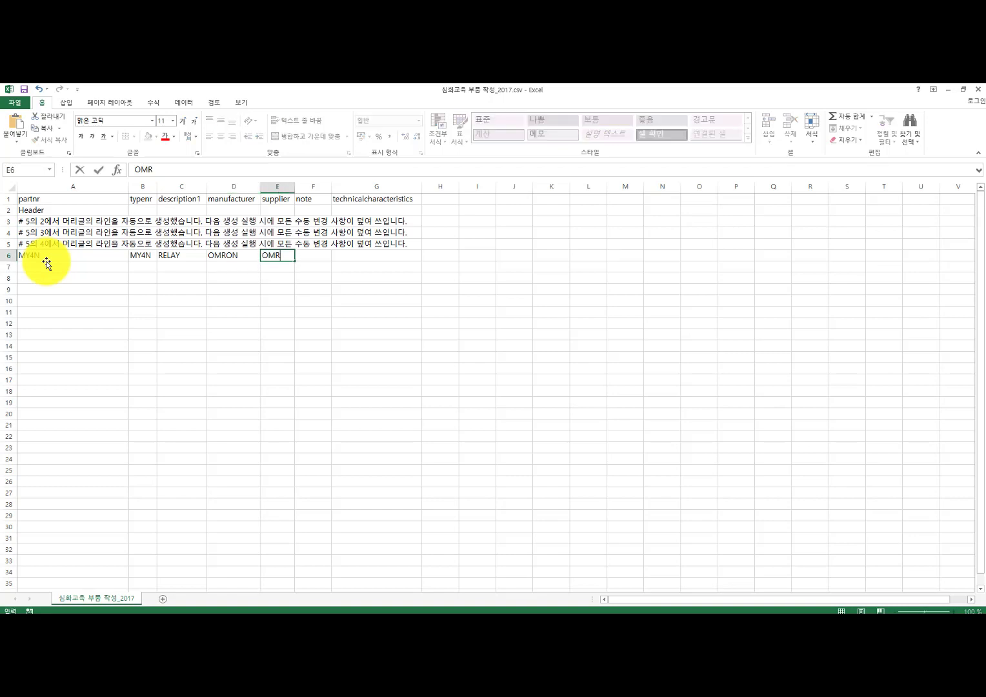
key("Return")
key("Up")
key("Right")
key("Right")
type("DC1")
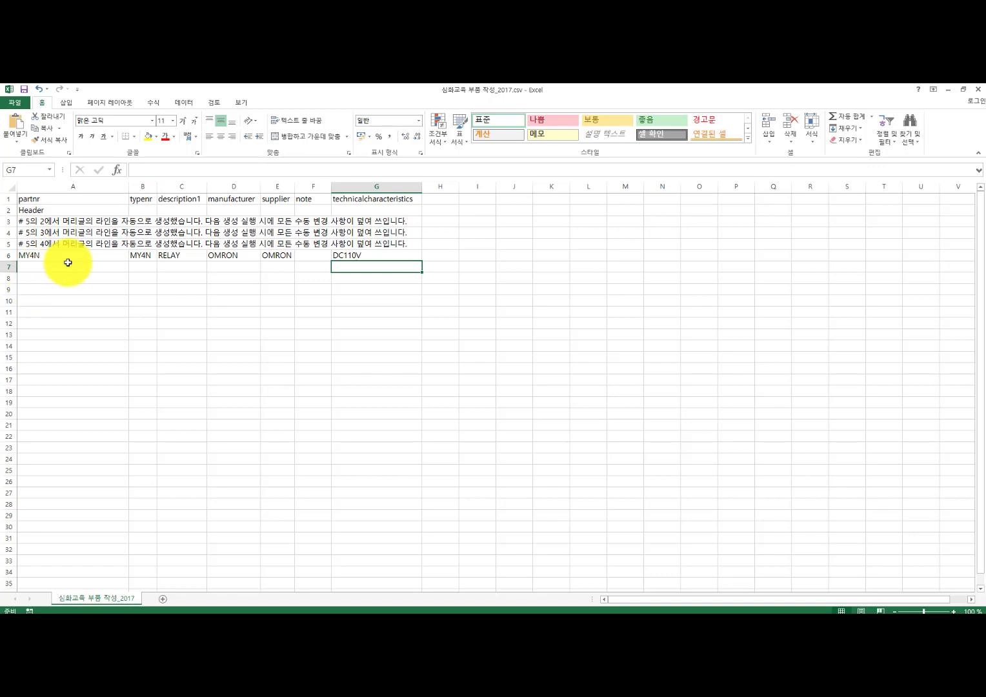
Step: Save the parts CSV, keeping its Unicode text format, and close the workbook without saving it again
left_click(68, 264)
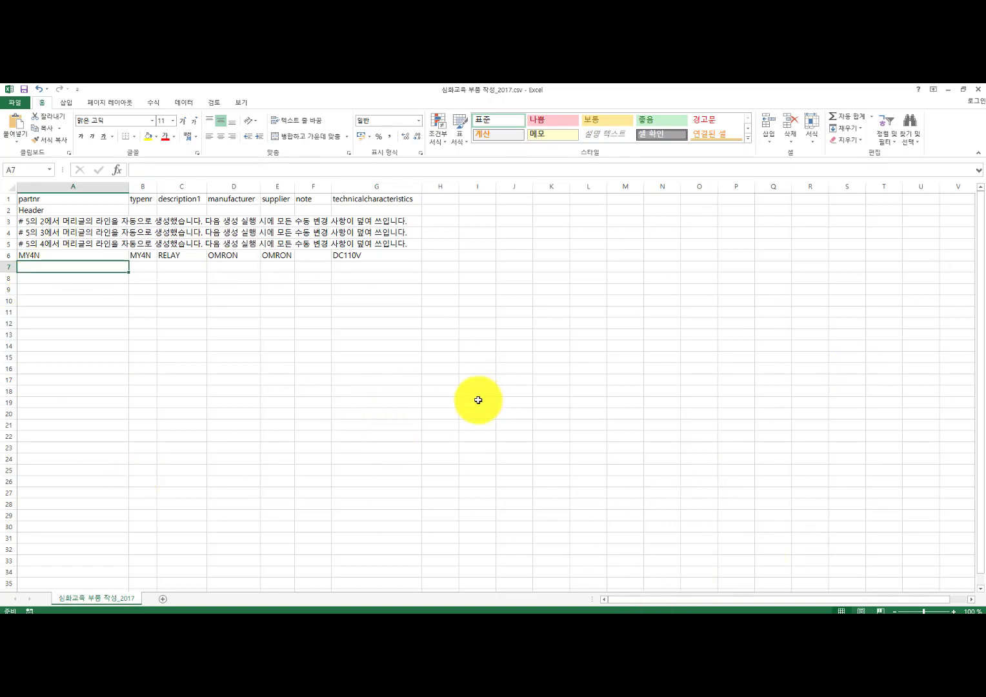
left_click(24, 91)
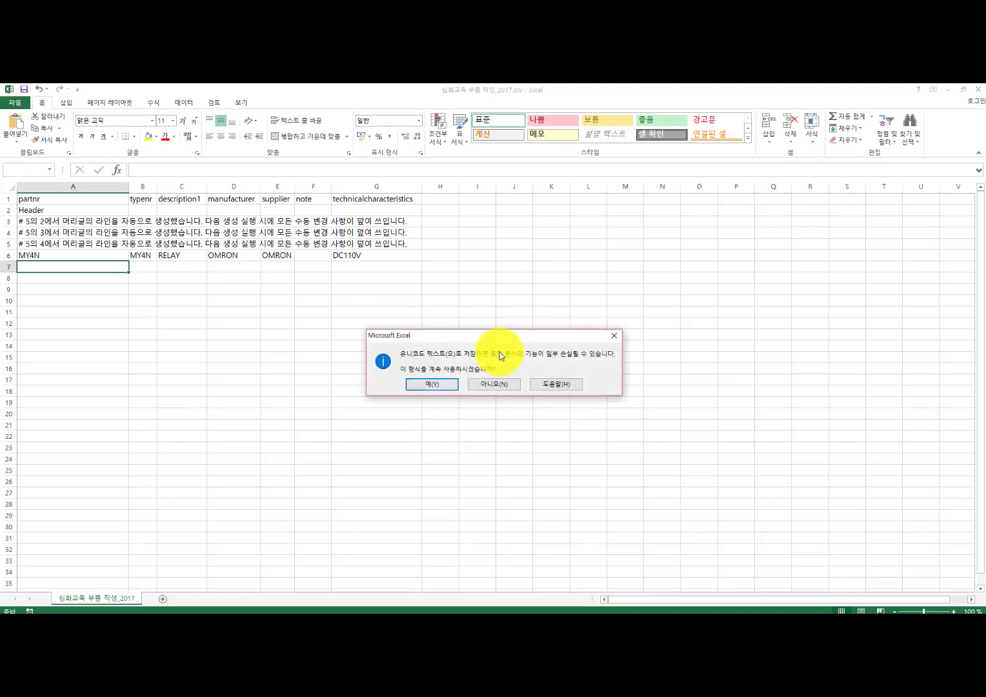
left_click_drag(496, 336, 516, 271)
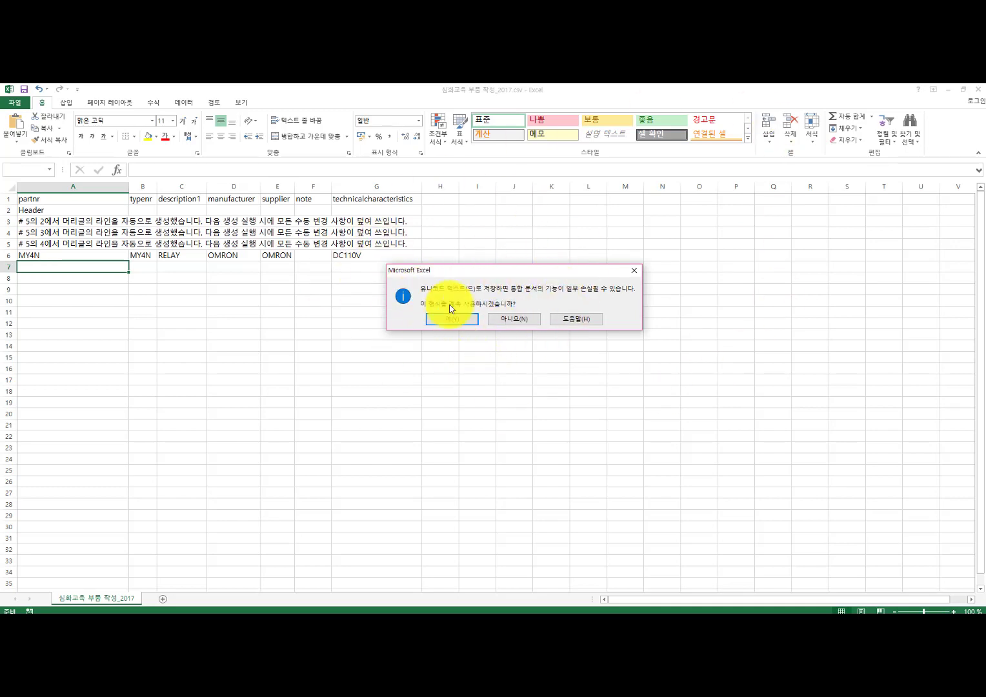
left_click(452, 319)
left_click(586, 324)
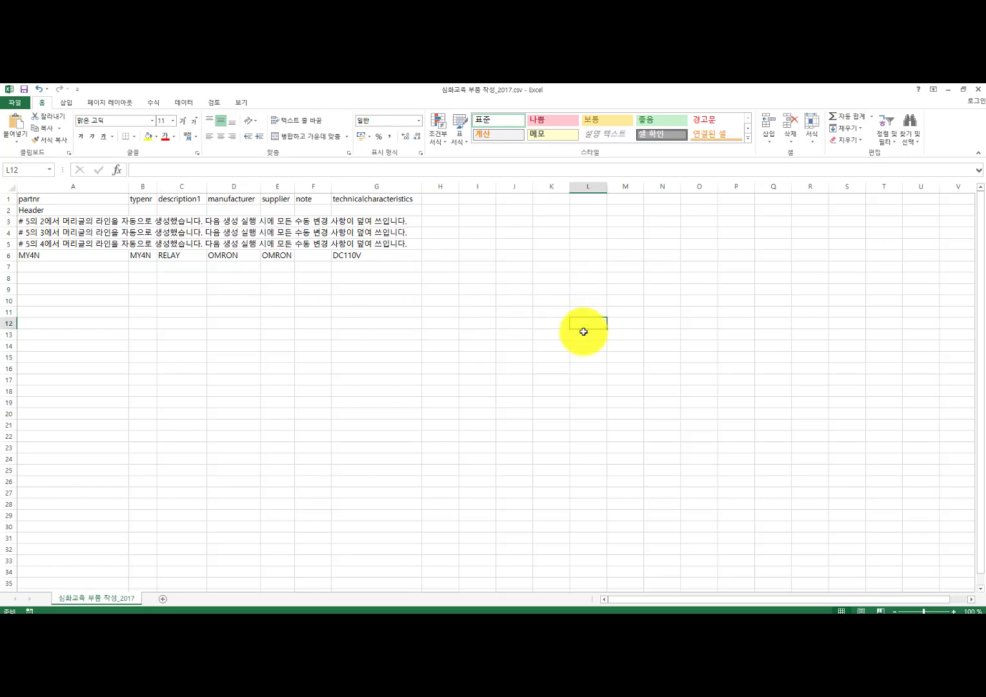
left_click(979, 89)
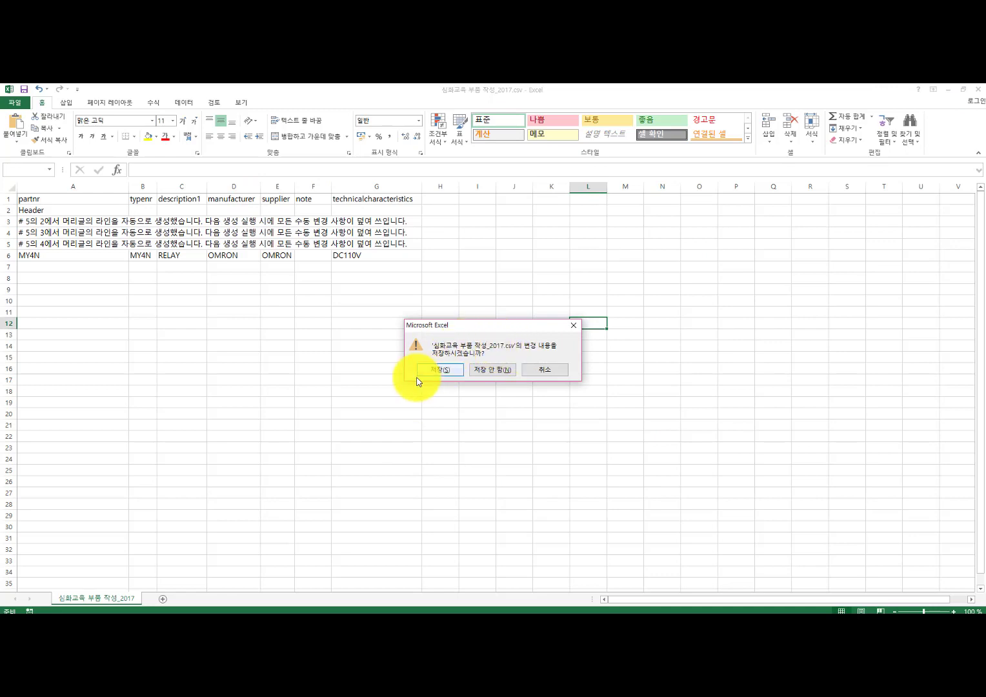
left_click(490, 369)
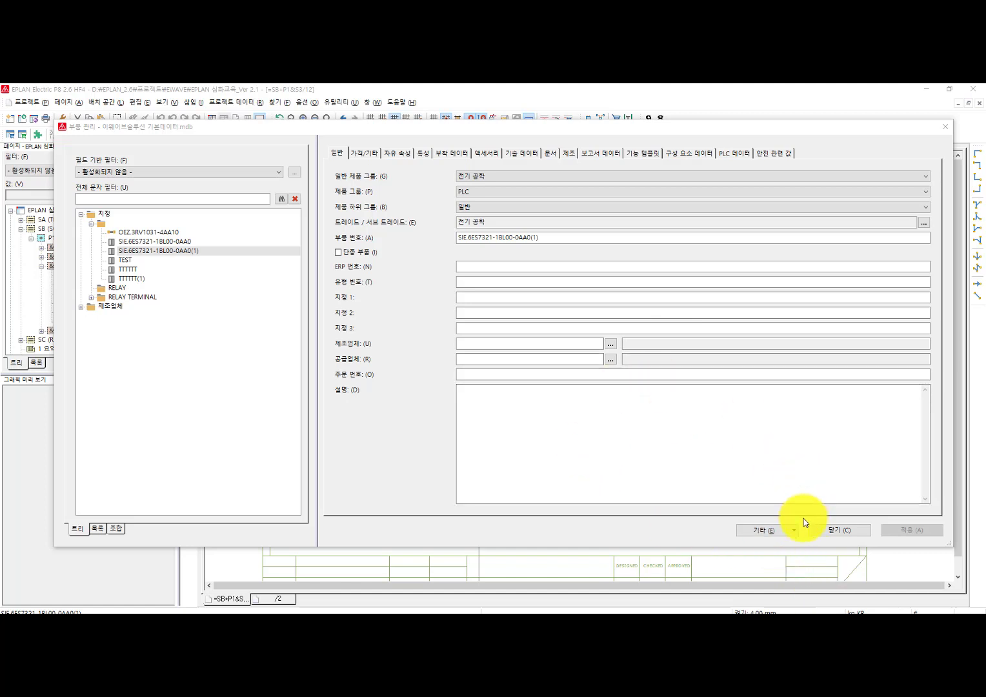
Step: In EPLAN parts management, start a record import of type 부품용 CSV using the configuration file [심화교육] 부품작성파일.cfg
left_click(758, 532)
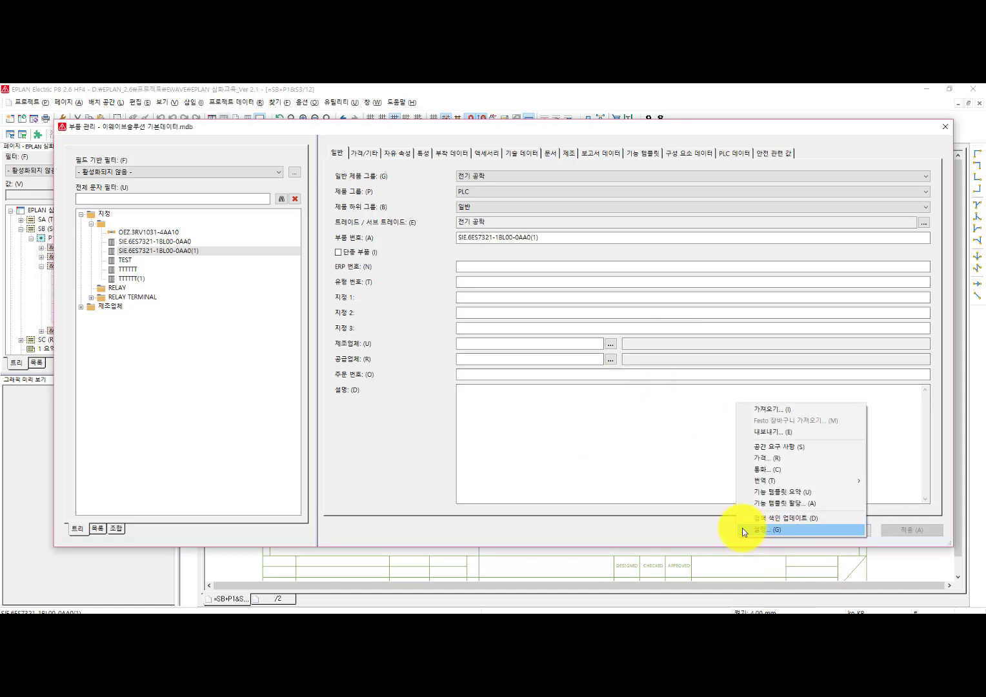
left_click(756, 410)
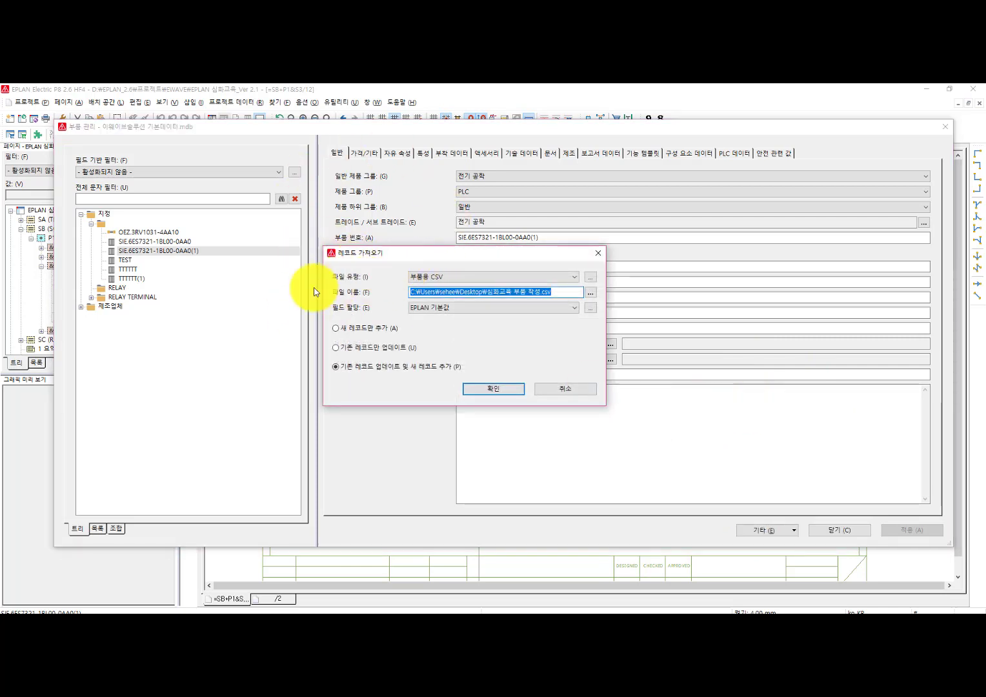
left_click(463, 278)
left_click(476, 361)
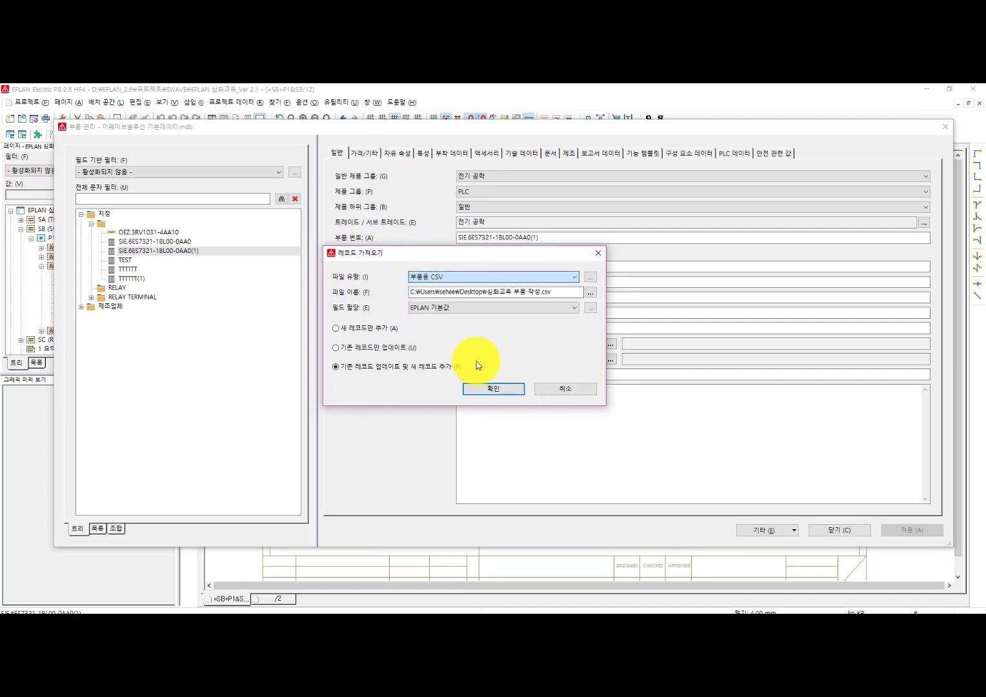
left_click(592, 277)
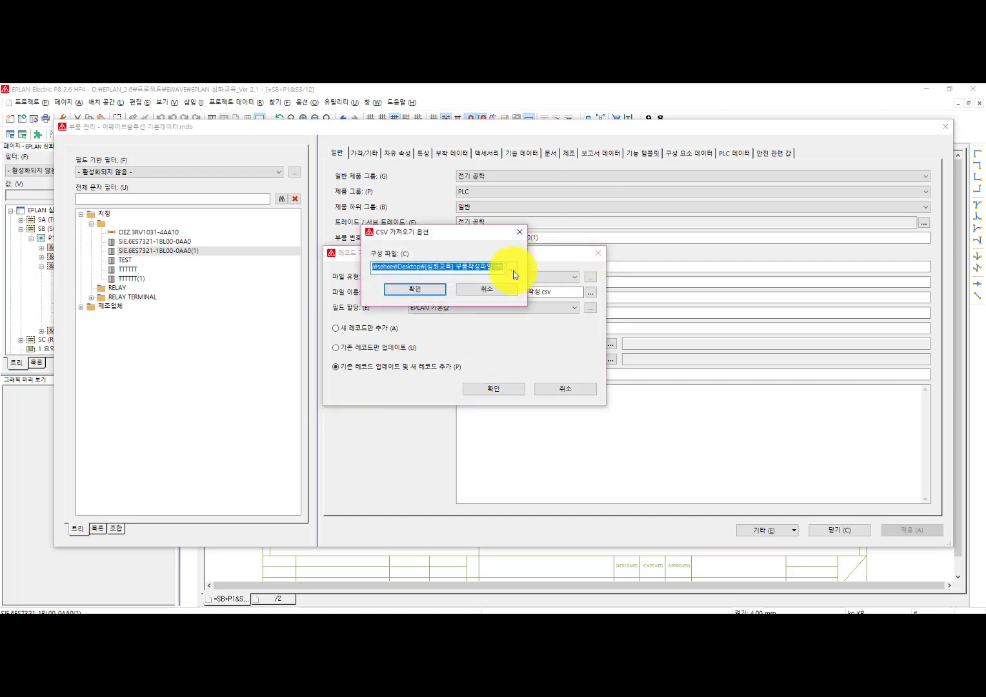
left_click(512, 269)
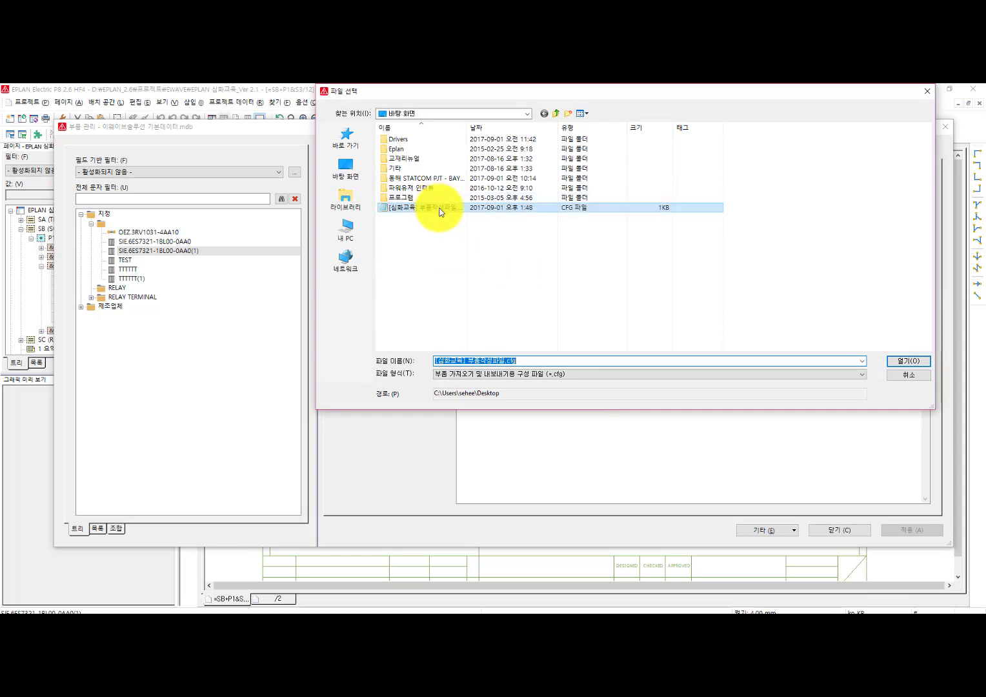
left_click(439, 211)
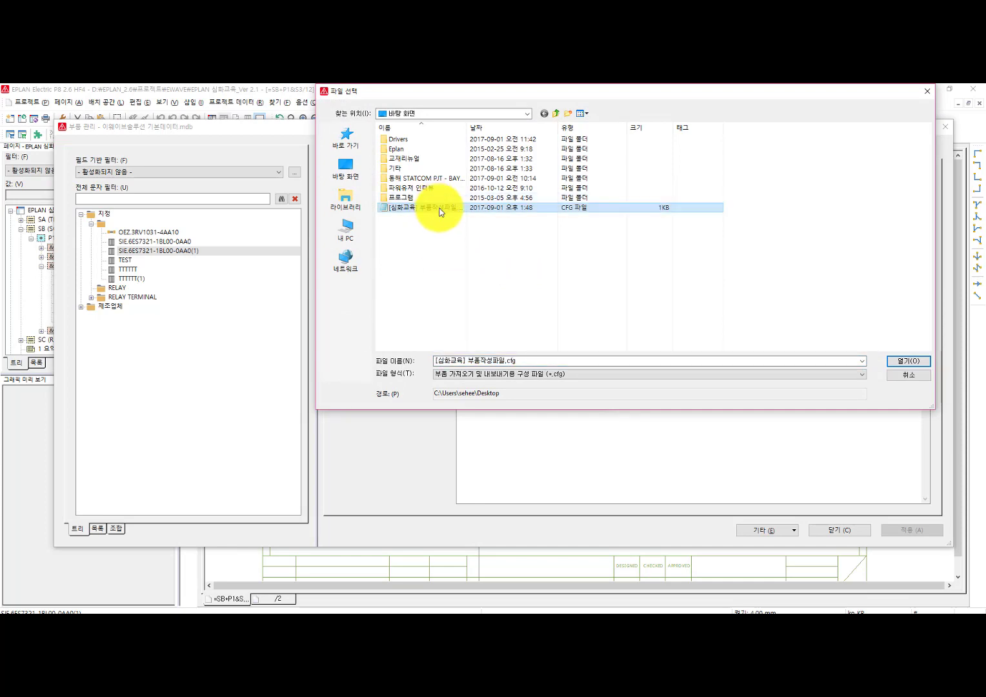
double_click(496, 209)
left_click(410, 287)
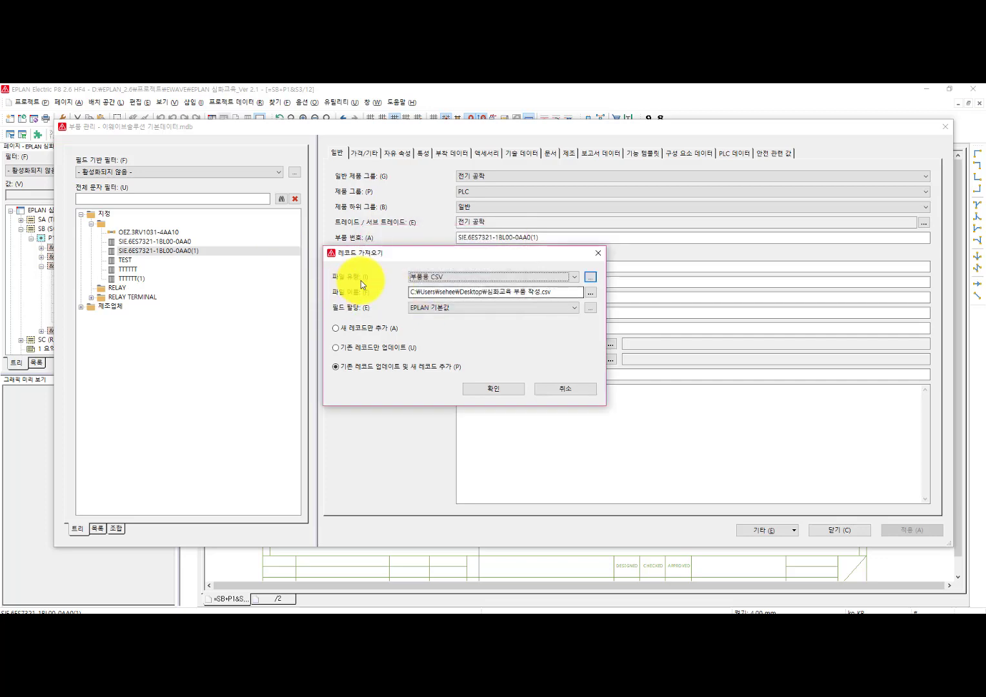
Step: Choose 심화교육 부품 작성_2017.csv from the desktop as the file to import
left_click(590, 294)
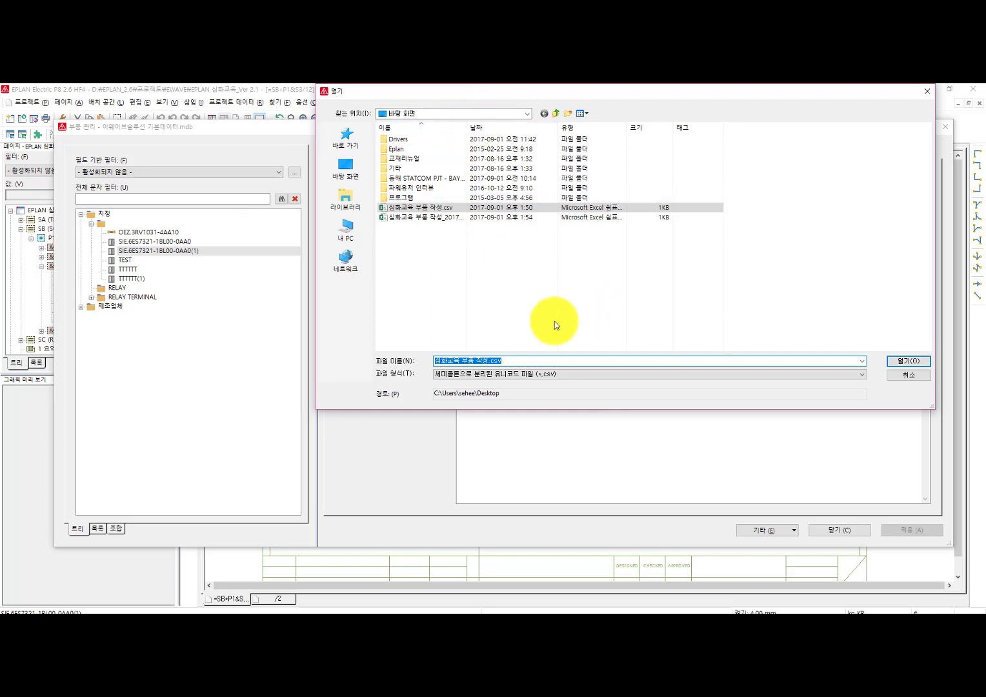
left_click(442, 220)
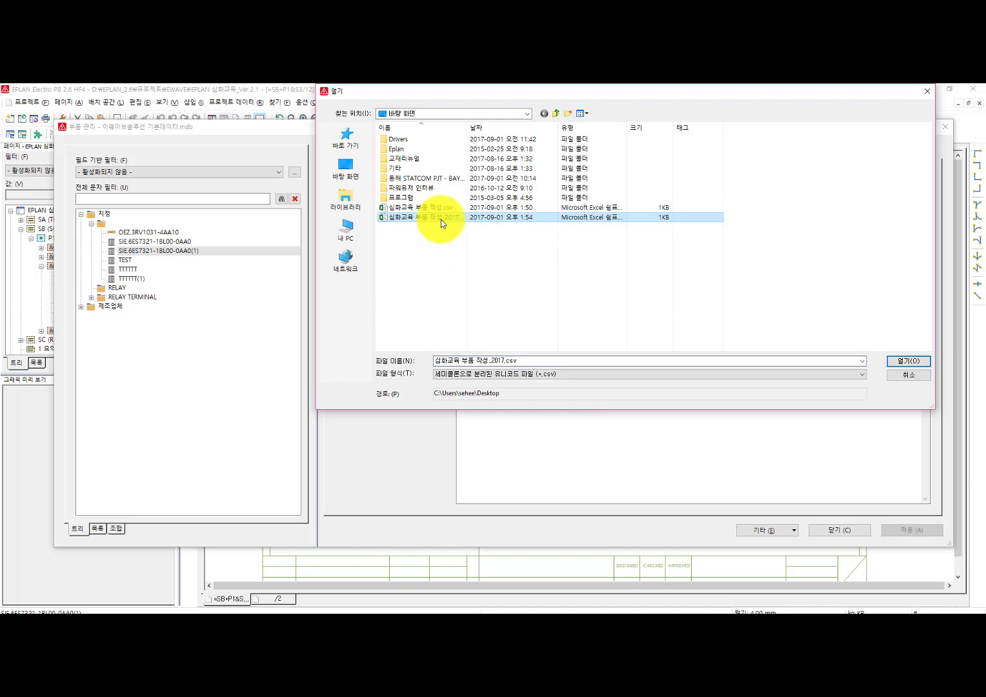
left_click(441, 220)
double_click(441, 220)
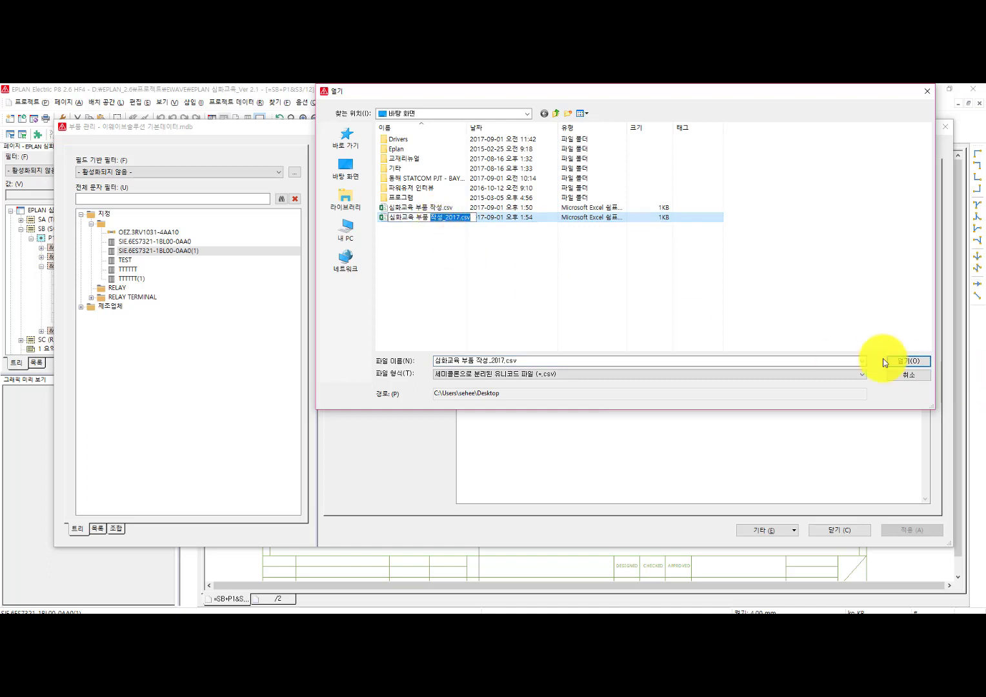
left_click(508, 219)
left_click(896, 360)
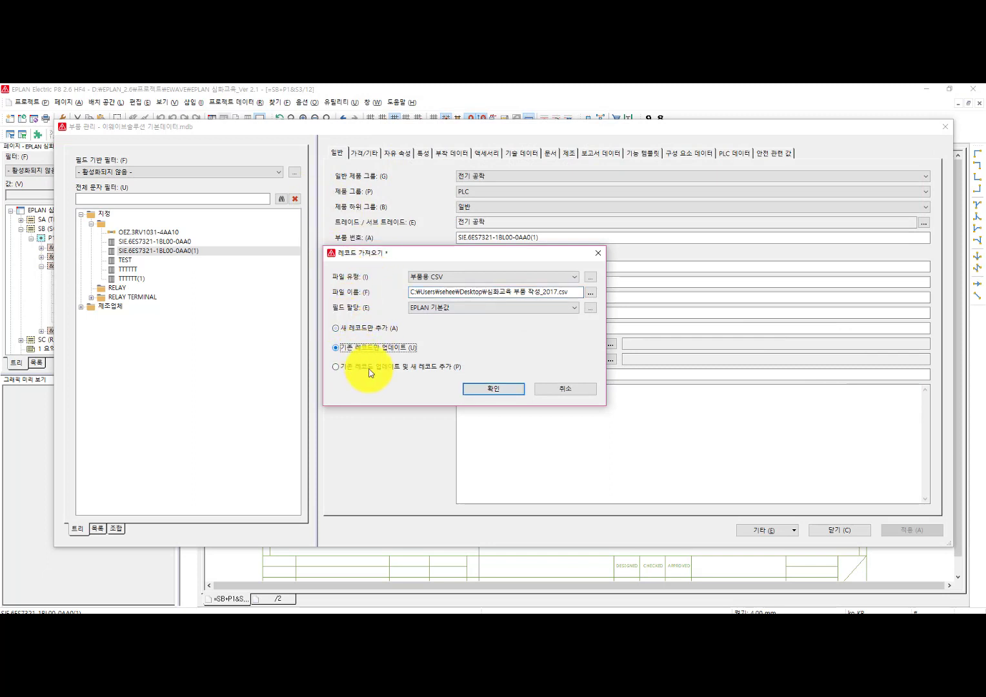
Step: Import the records with the option that updates existing records and adds new ones
left_click(365, 366)
left_click(373, 333)
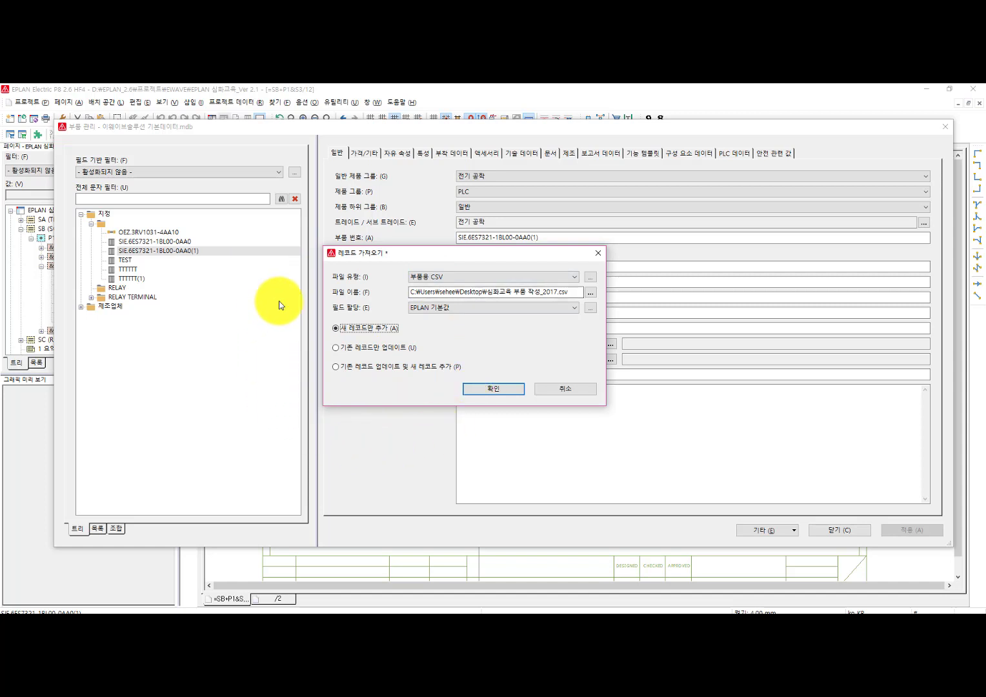
left_click(373, 350)
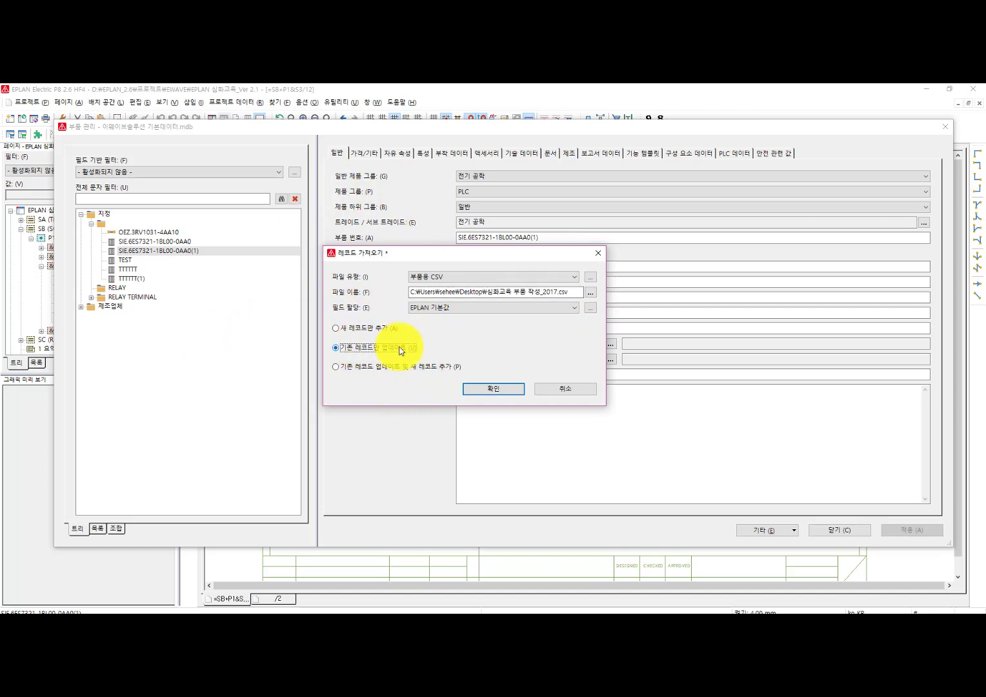
left_click(386, 367)
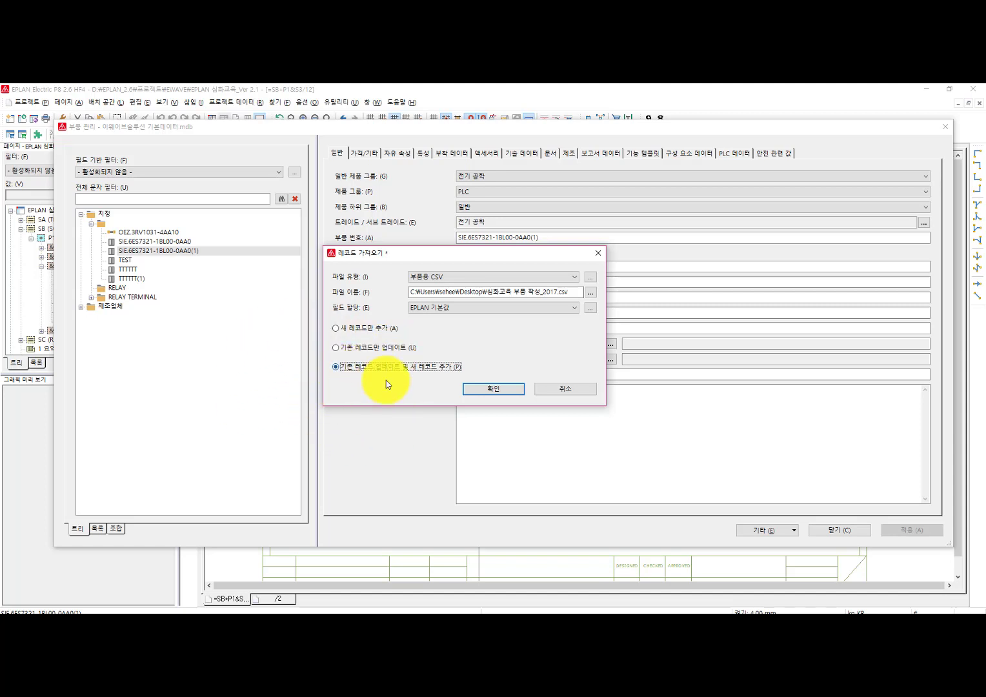
left_click(476, 390)
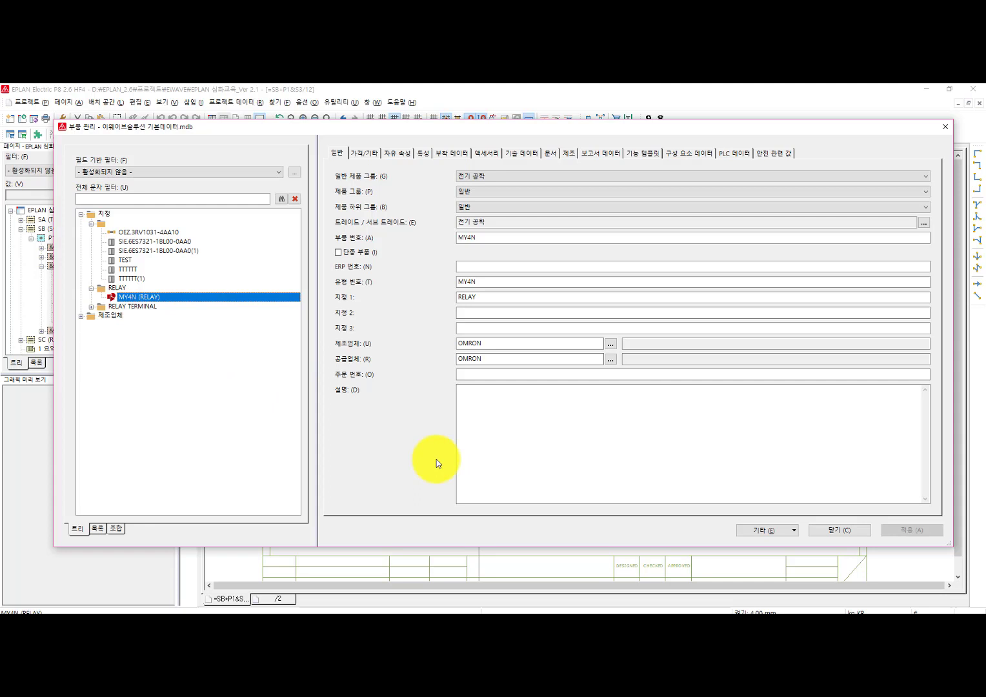
Step: Examine the imported MY4N part's general data, price data and function templates
left_click(548, 445)
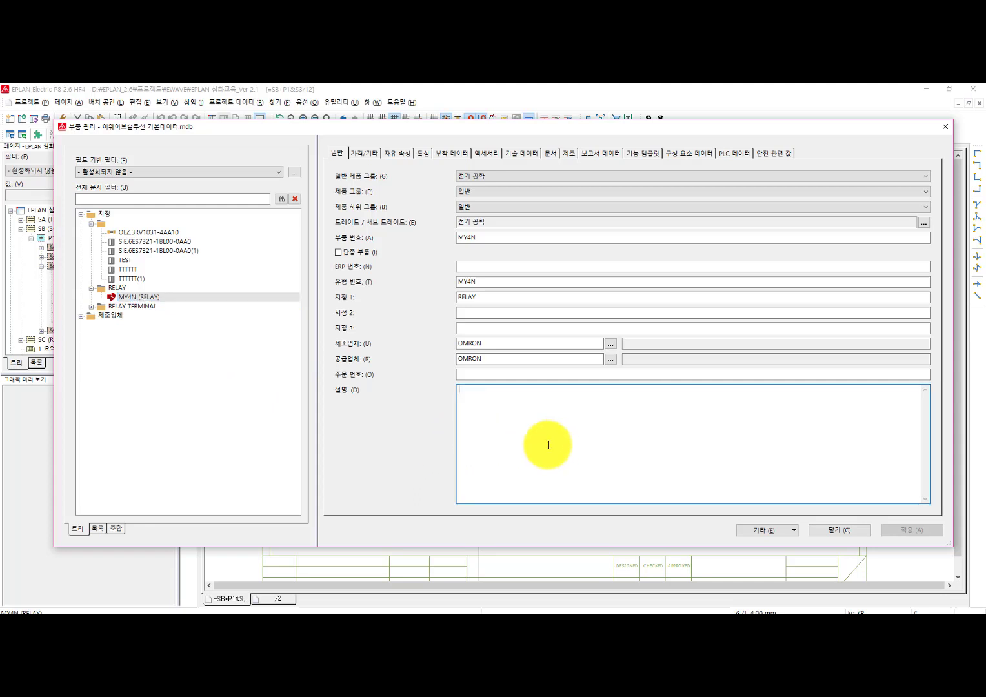
left_click(503, 343)
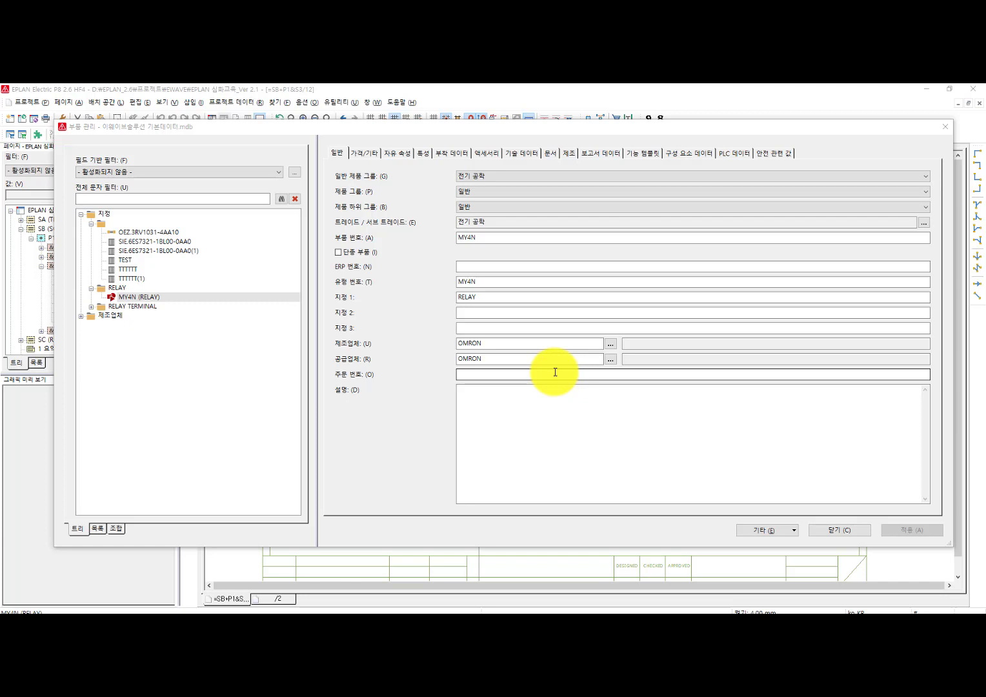
left_click(638, 153)
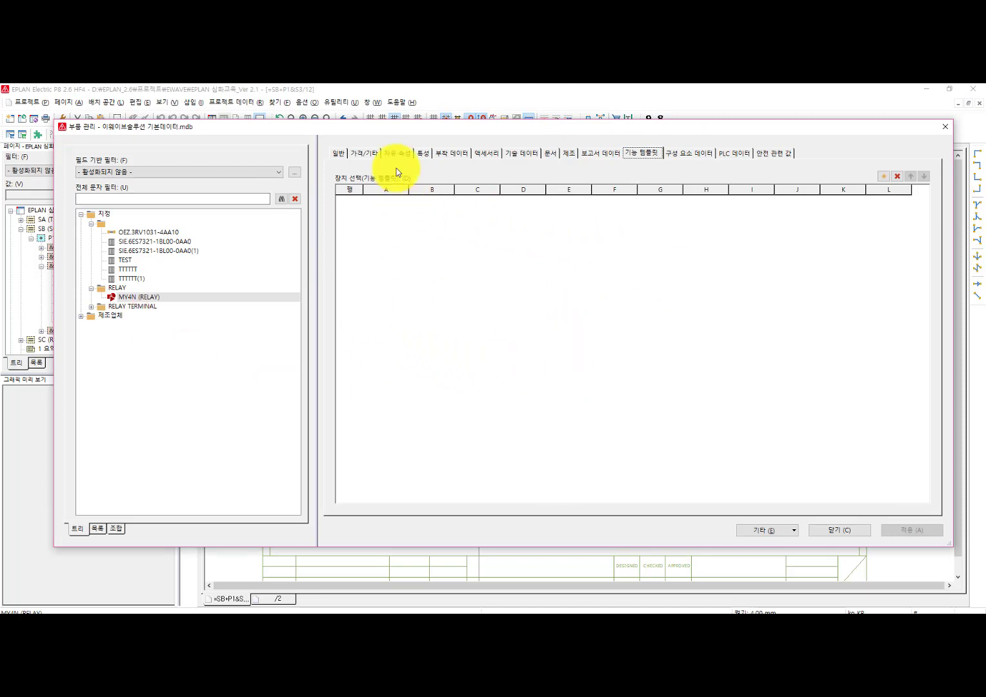
left_click(364, 155)
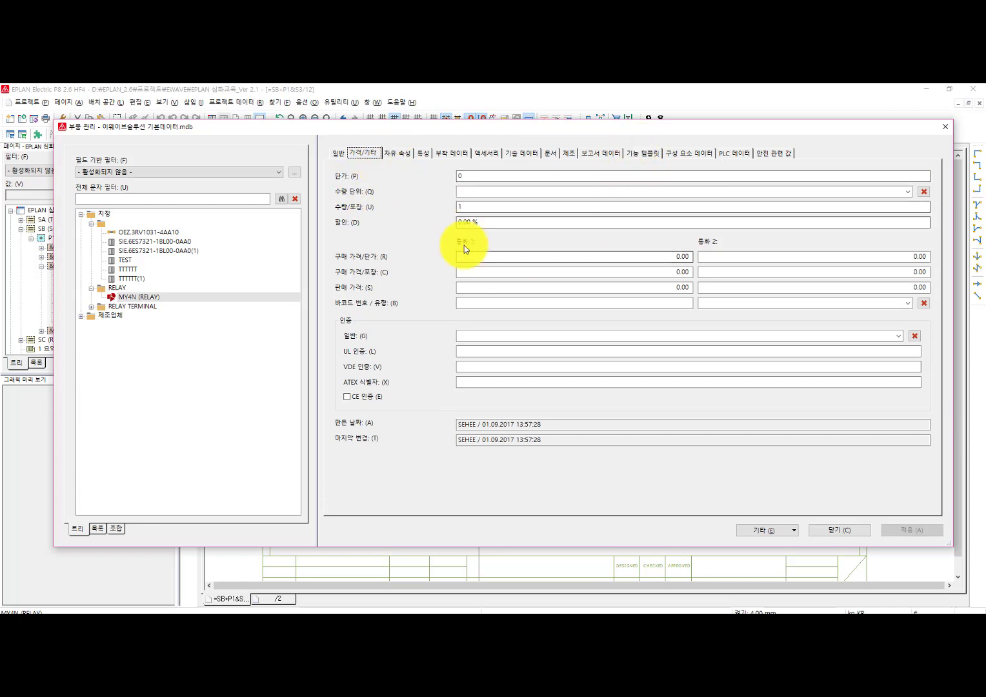
left_click(645, 157)
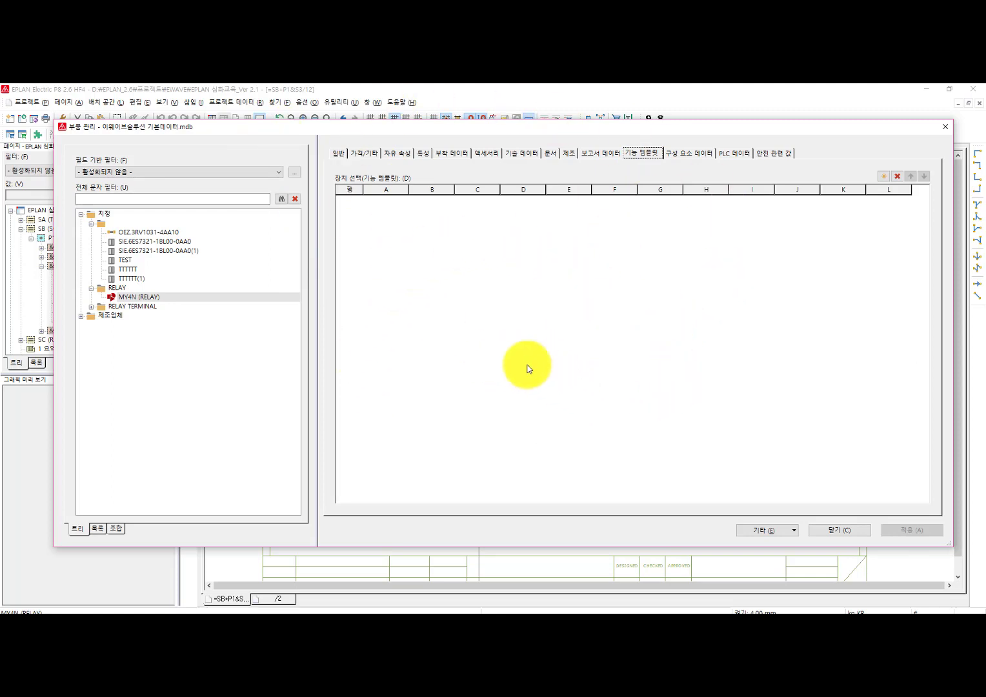
Step: Close parts management, synchronizing the project with the parts database, and open the parts master data navigator
left_click(847, 529)
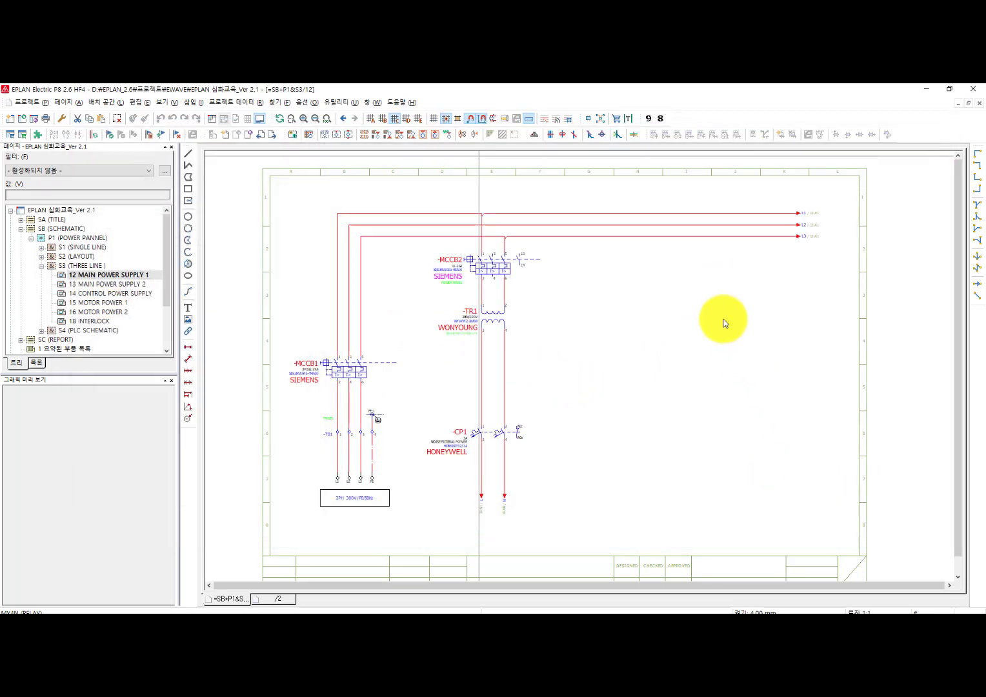
left_click(542, 359)
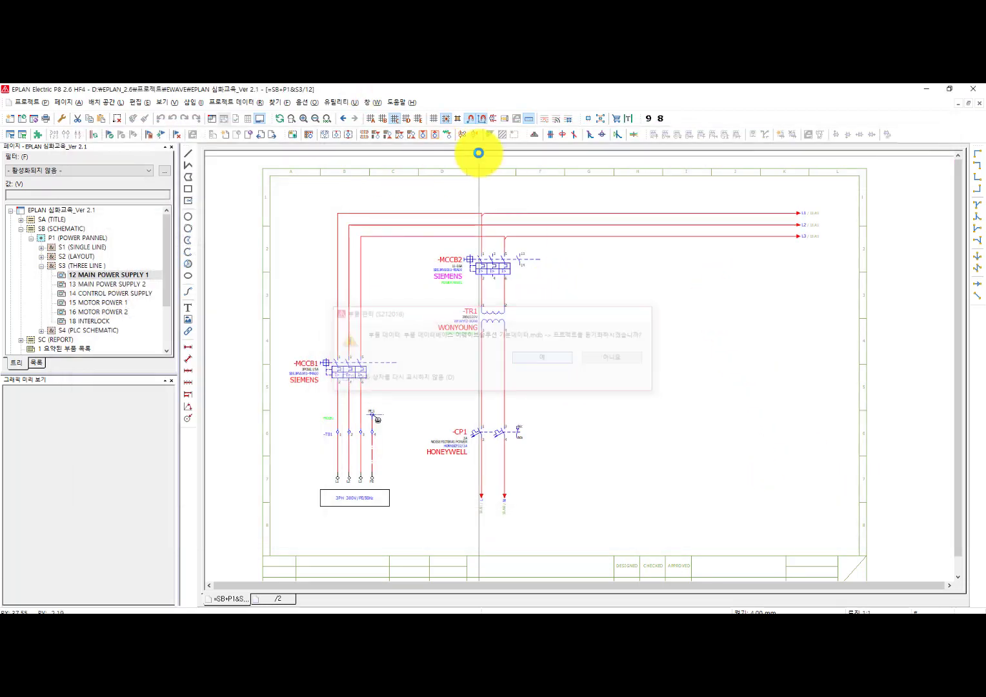
left_click(342, 105)
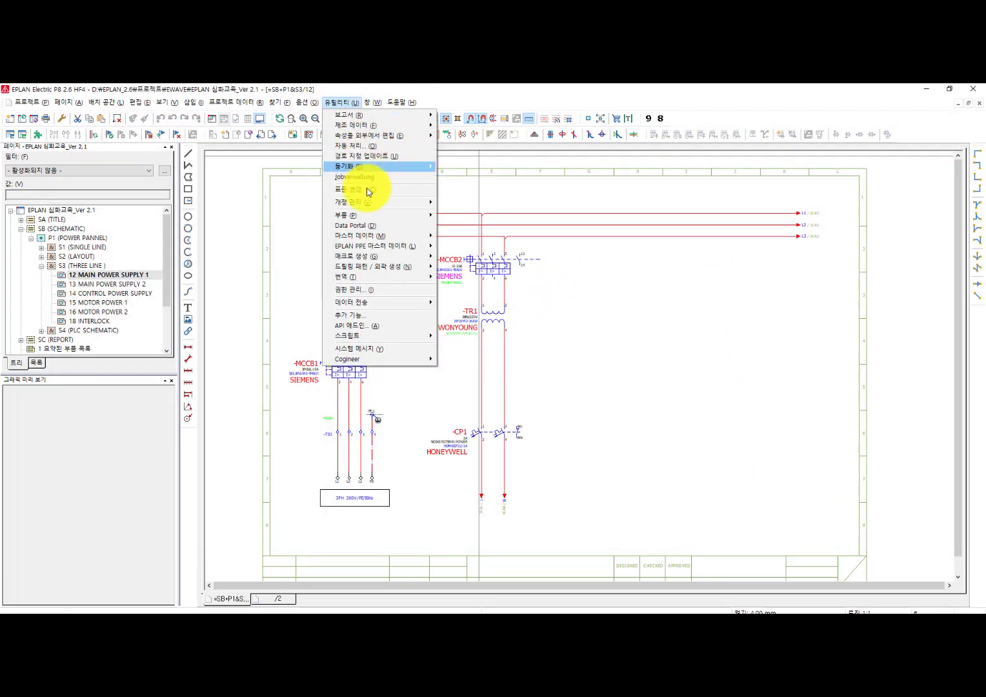
mouse_move(381, 218)
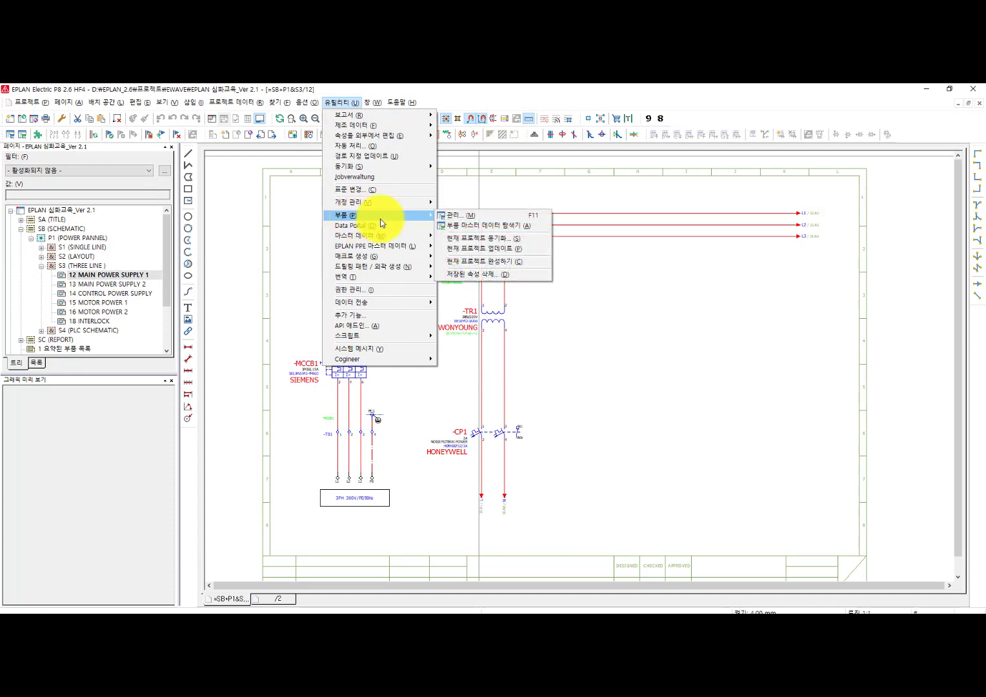
left_click(475, 228)
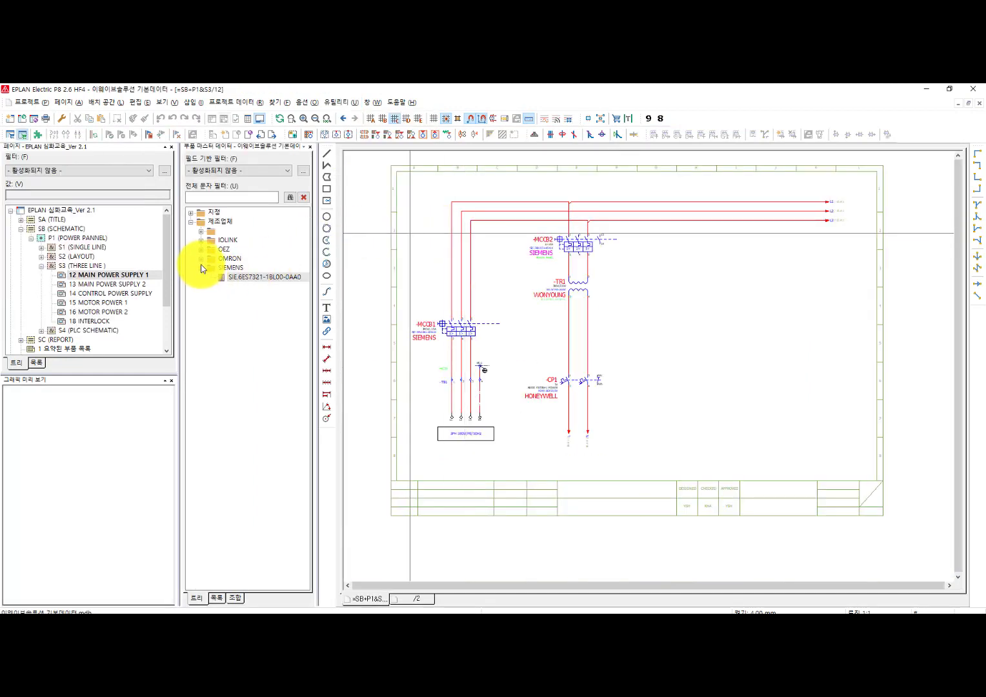
Step: Insert two coils and two contacts of IOLINK's RBT-24V relay terminal around the supply lines above -MCCB1
double_click(228, 261)
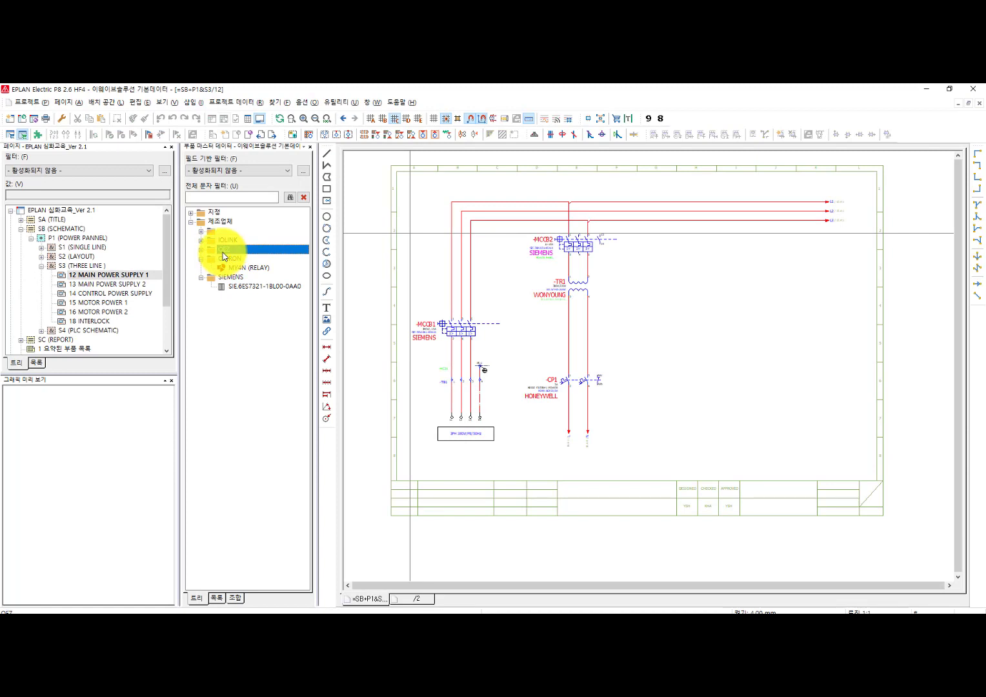
double_click(228, 240)
left_click(234, 250)
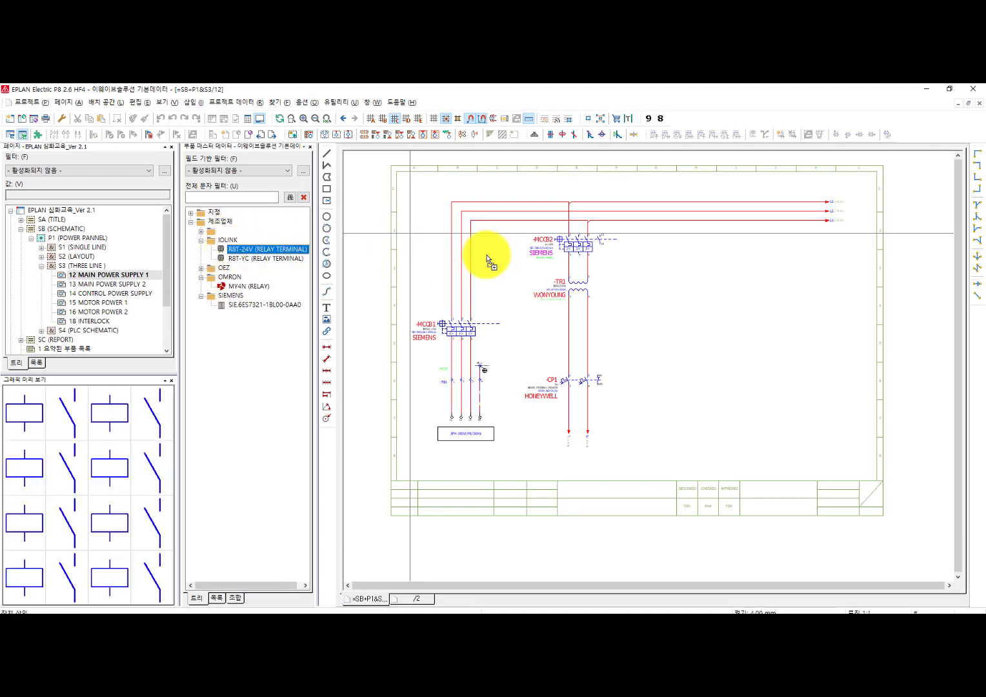
left_click(34, 430)
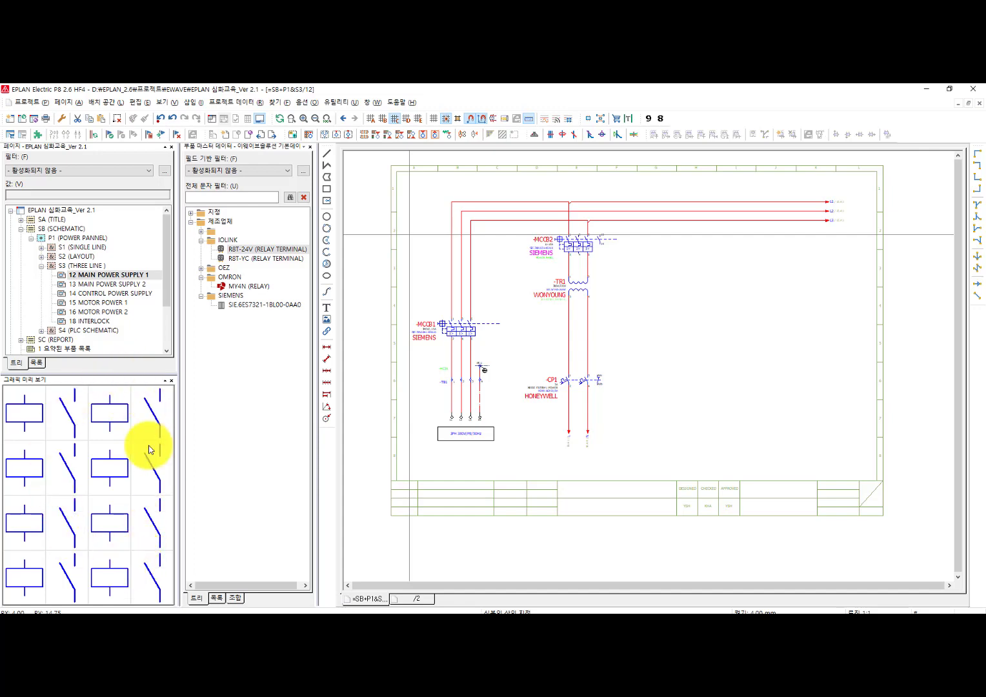
scroll(418, 286, "up", 5)
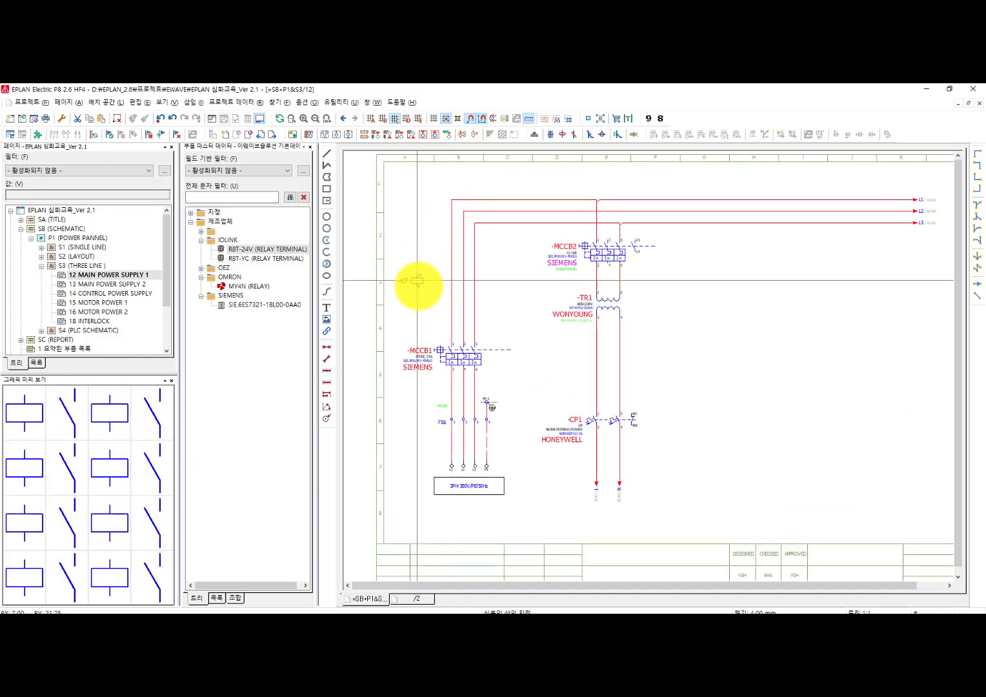
left_click(503, 227)
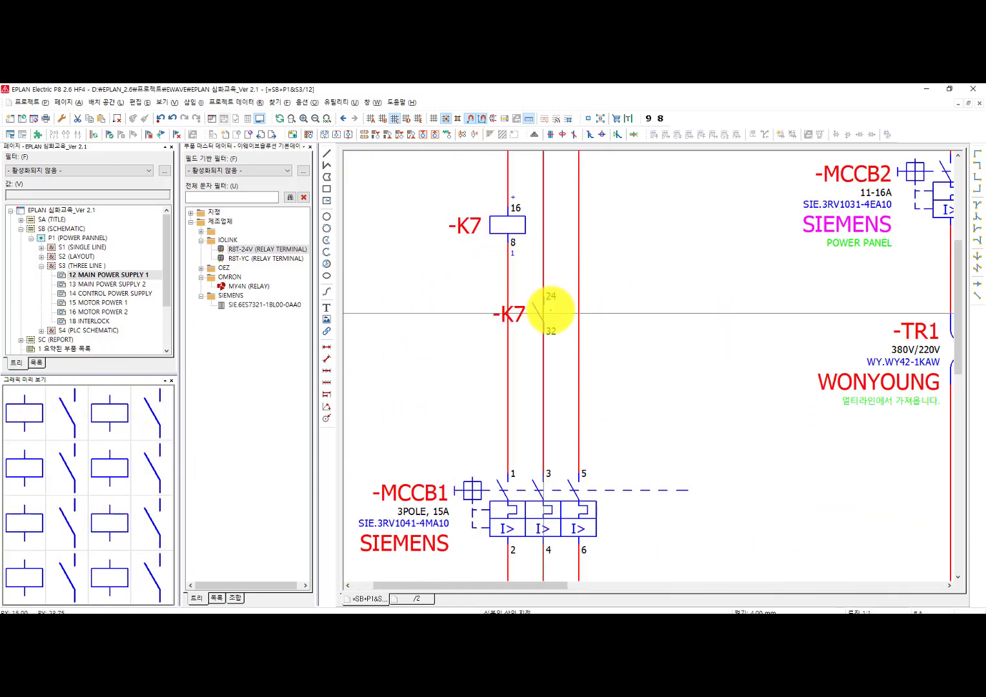
left_click(551, 312)
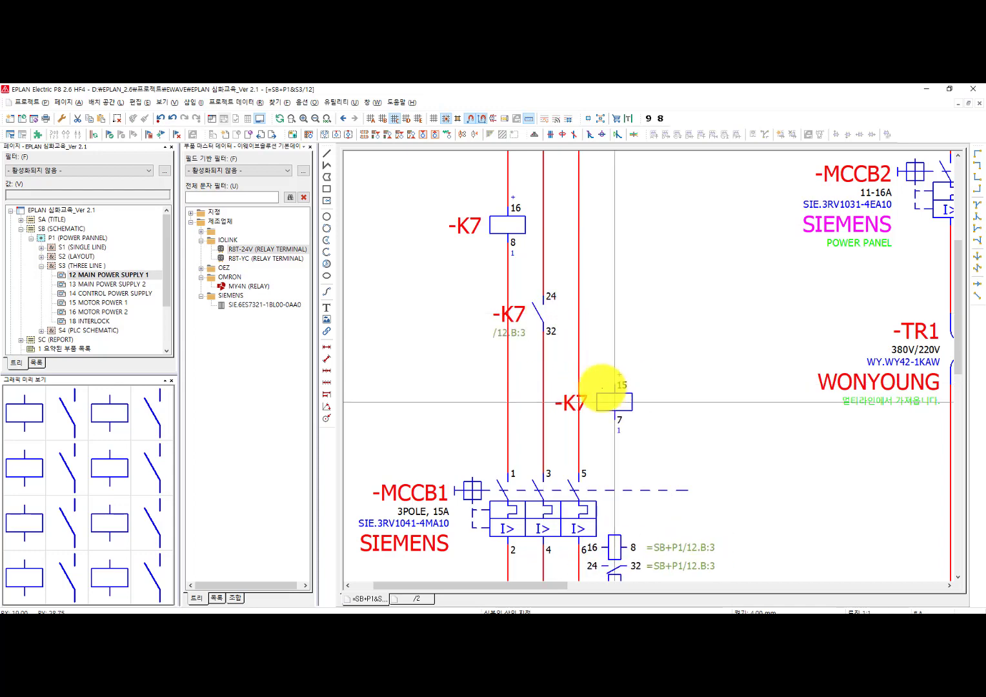
left_click(580, 384)
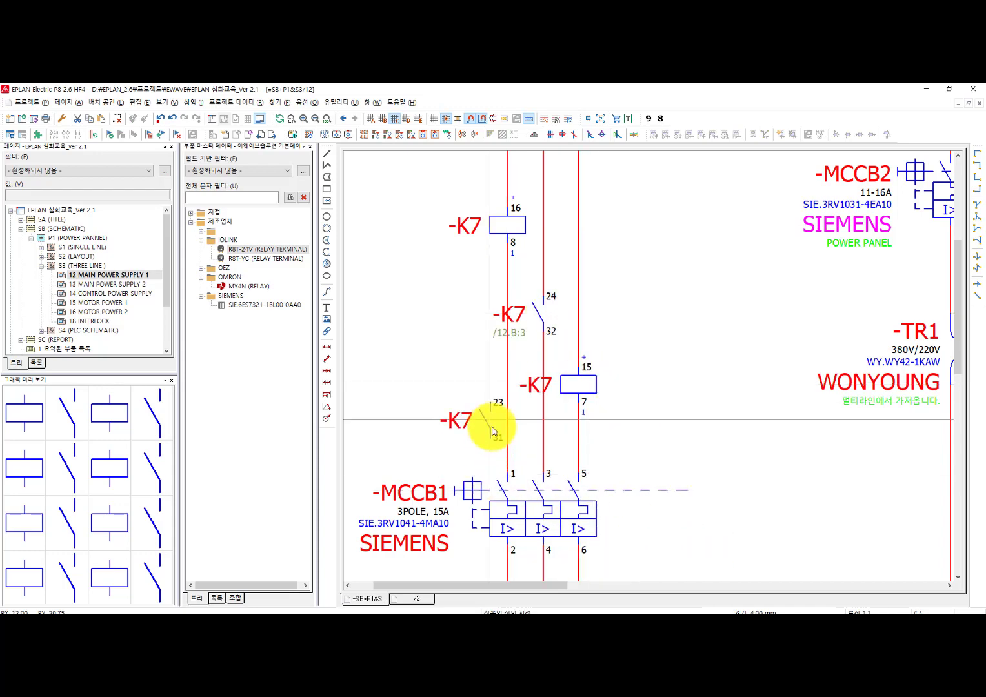
left_click(493, 431)
Step: Check the part data assigned to the topmost -K7 coil and delete all the inserted -K7 coils and contacts
scroll(586, 519, "down", 3)
scroll(700, 497, "up", 2)
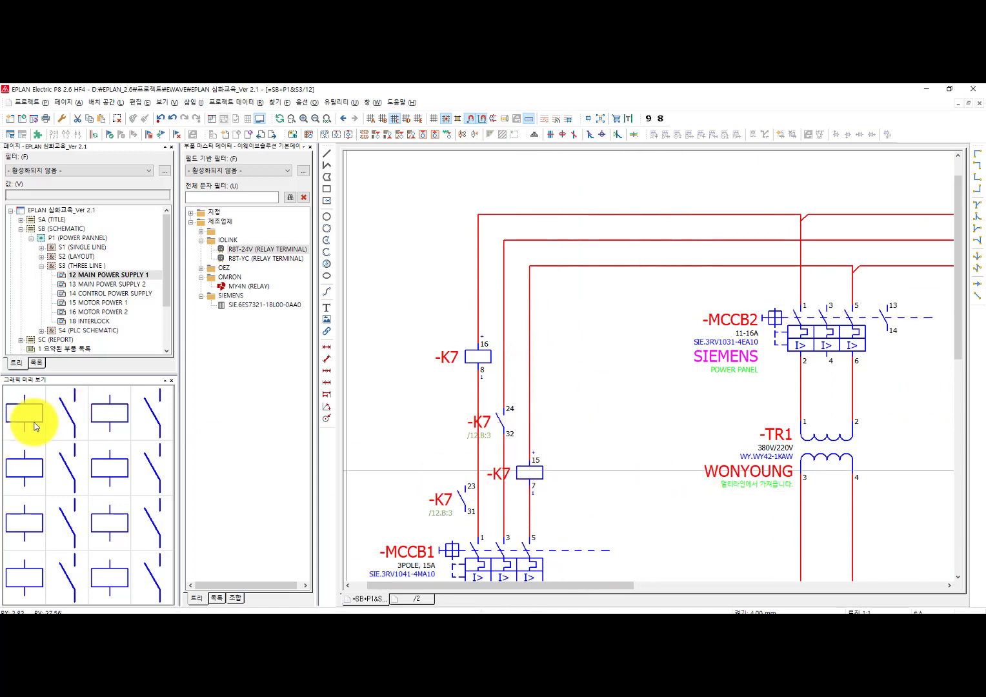
left_click(457, 356)
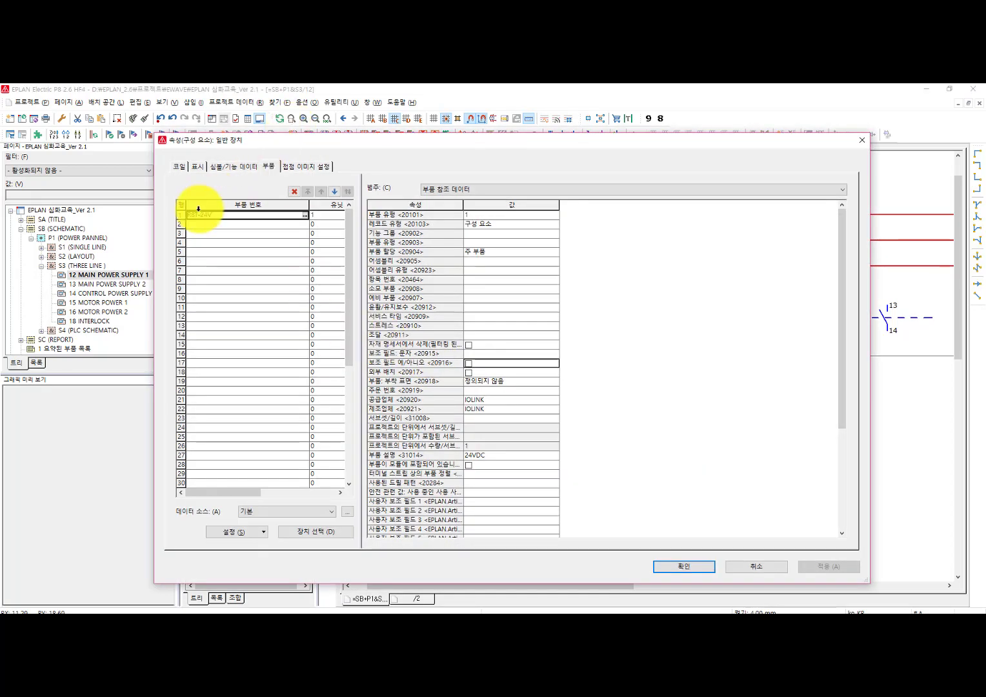
left_click_drag(231, 142, 514, 186)
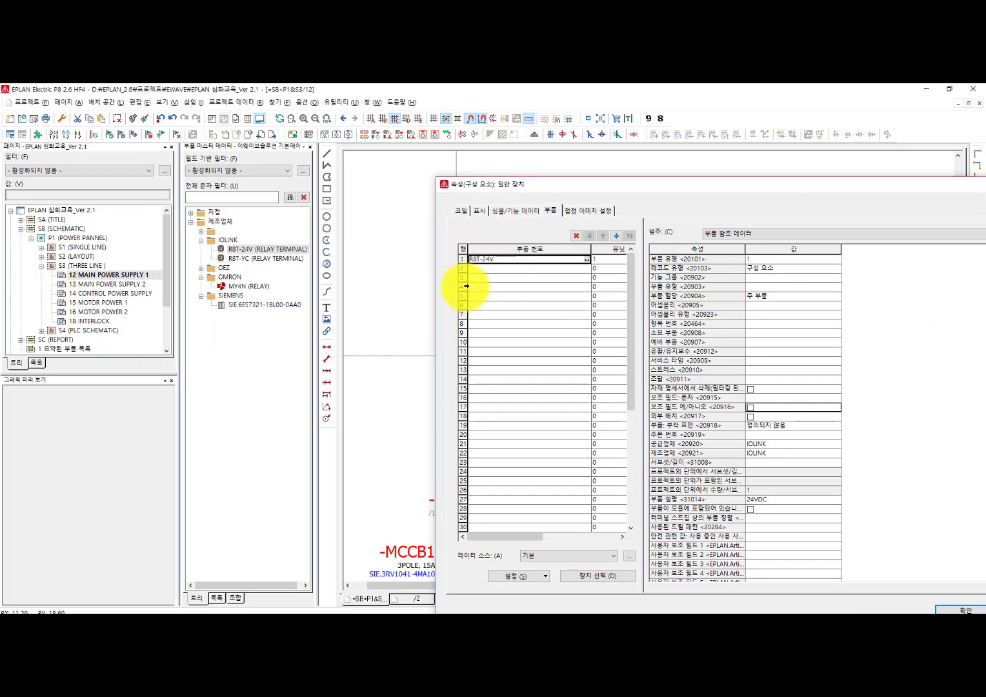
key("Return")
left_click_drag(381, 269, 585, 488)
key("Delete")
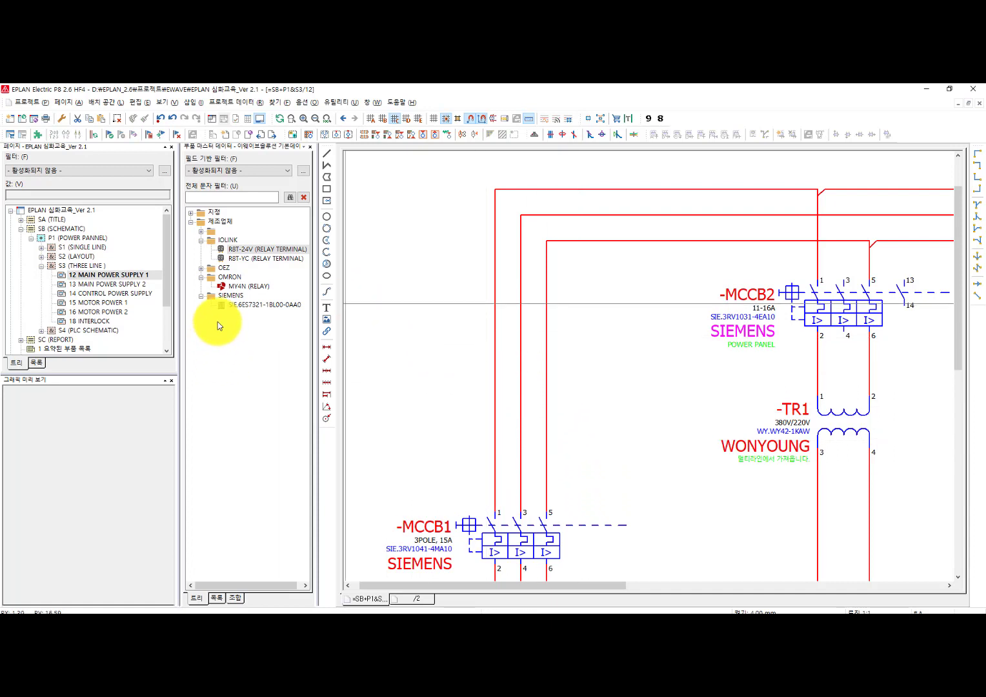
Step: Check OMRON's MY4N for symbols to insert, then open MY4N.pdf and examine the MY4(Z) contact and coil terminal numbers
left_click(239, 286)
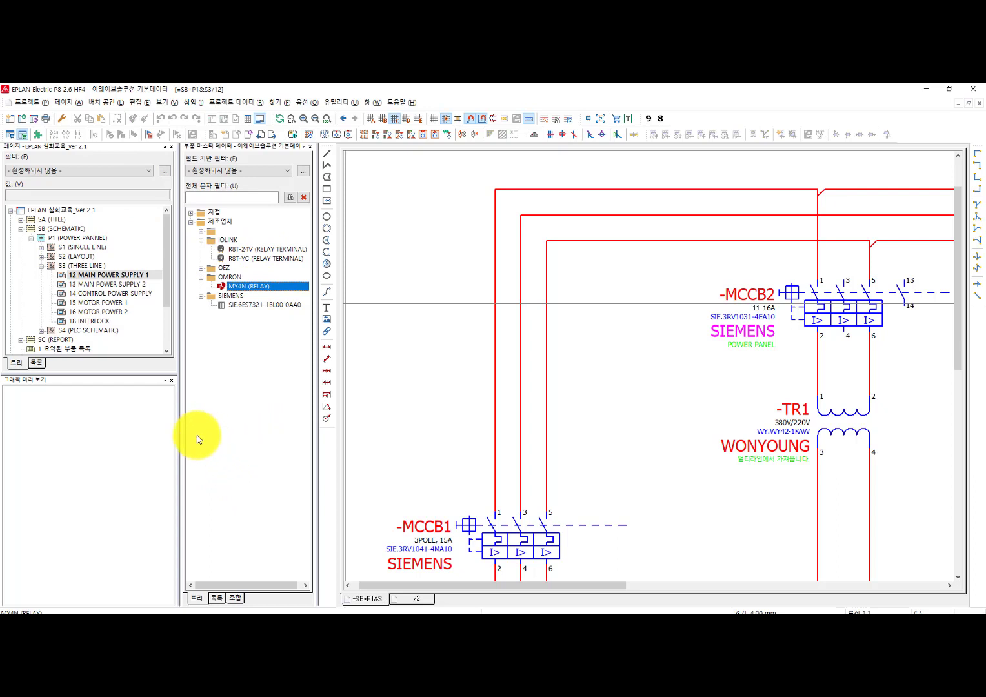
mouse_move(136, 612)
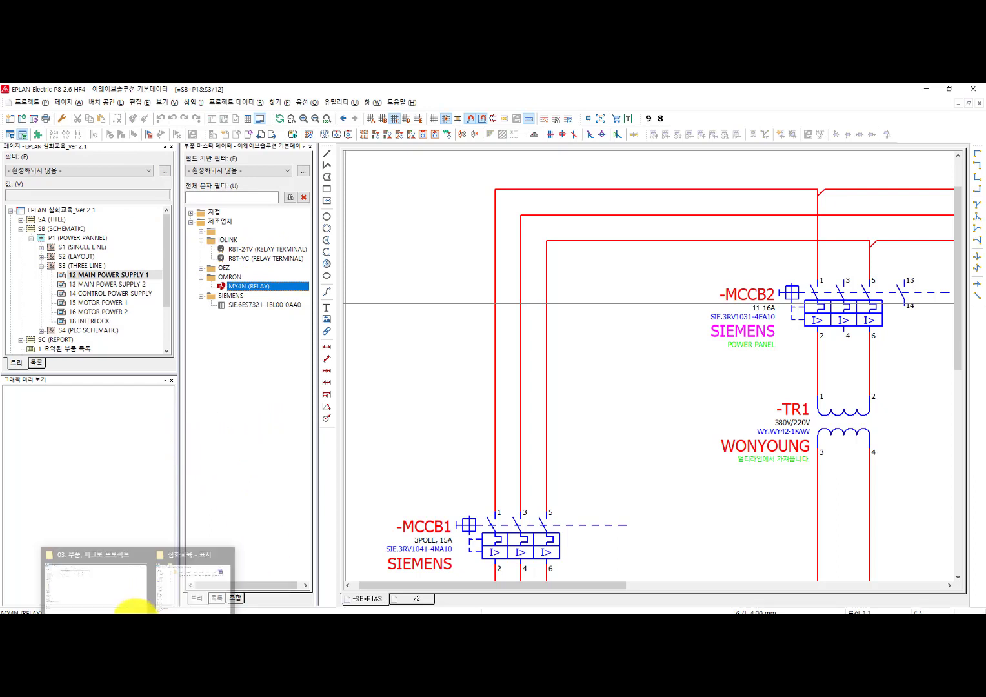
left_click(107, 570)
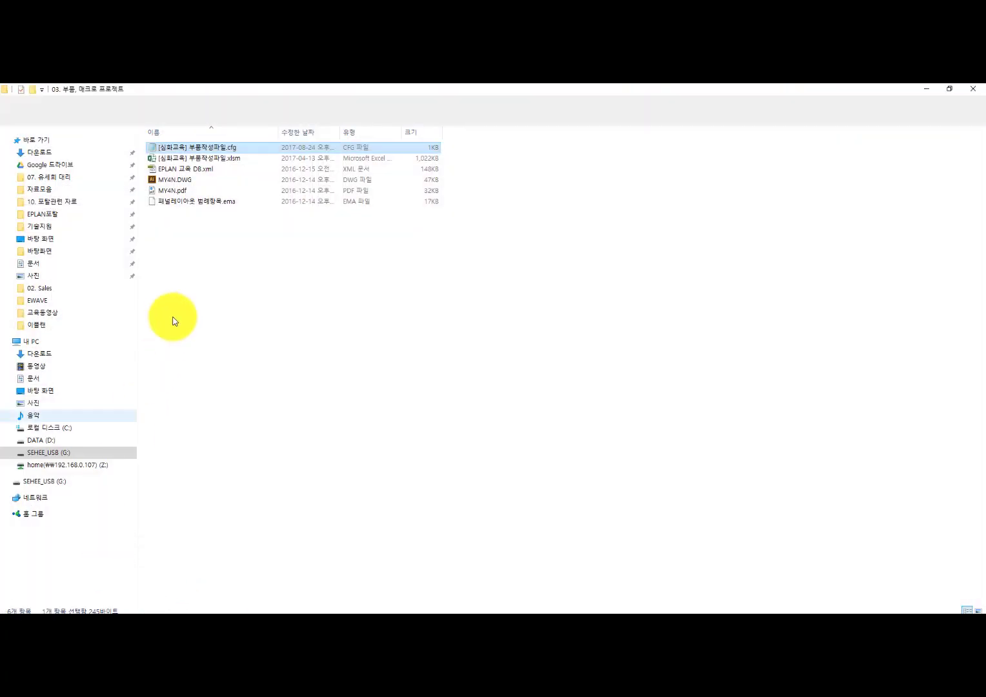
left_click(190, 194)
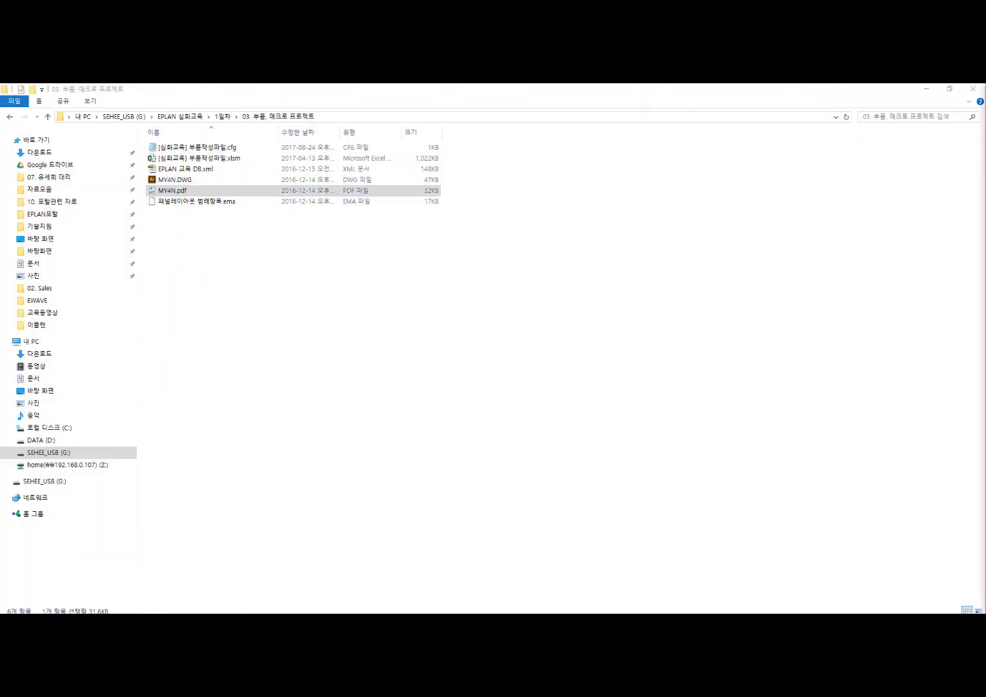
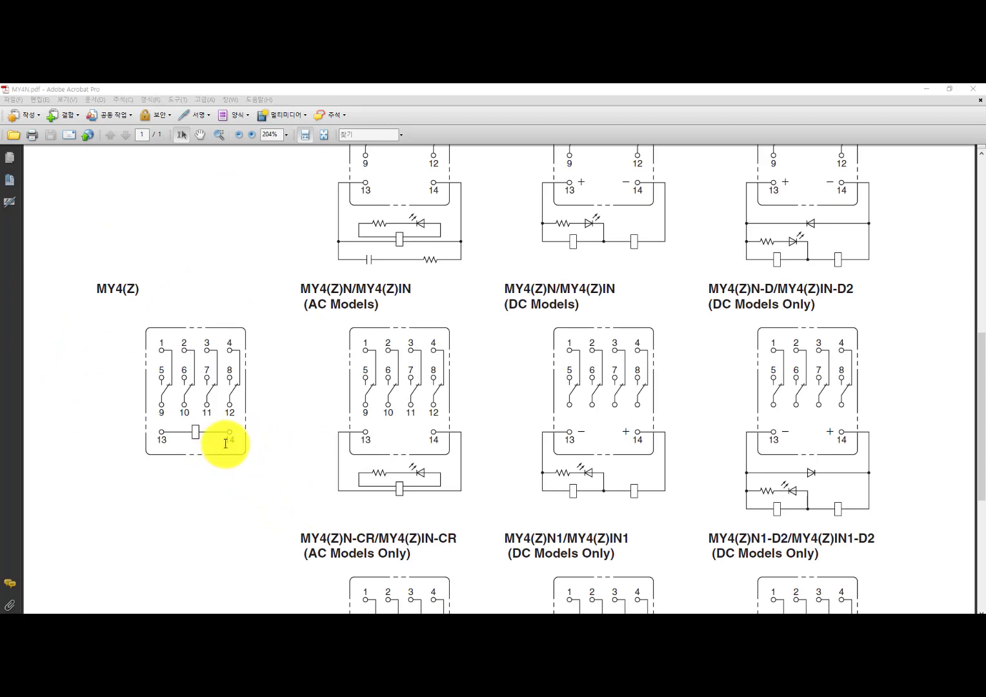
left_click_drag(236, 439, 152, 332)
left_click(164, 343)
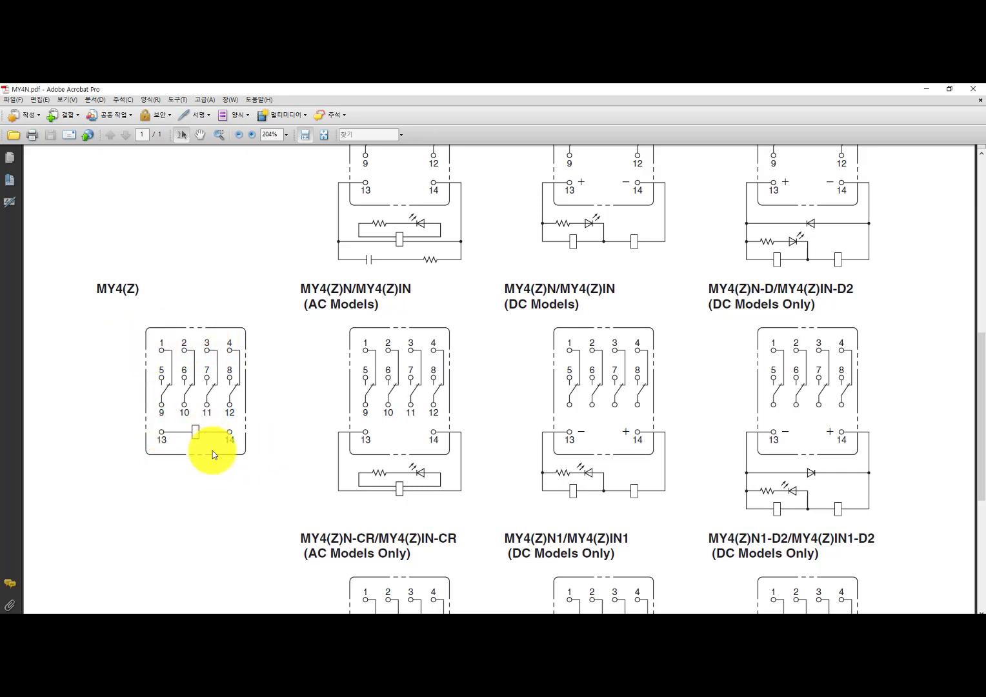
Step: Switch back to EPLAN Electric P8 and open the function templates of MY4N in parts management
left_click(296, 625)
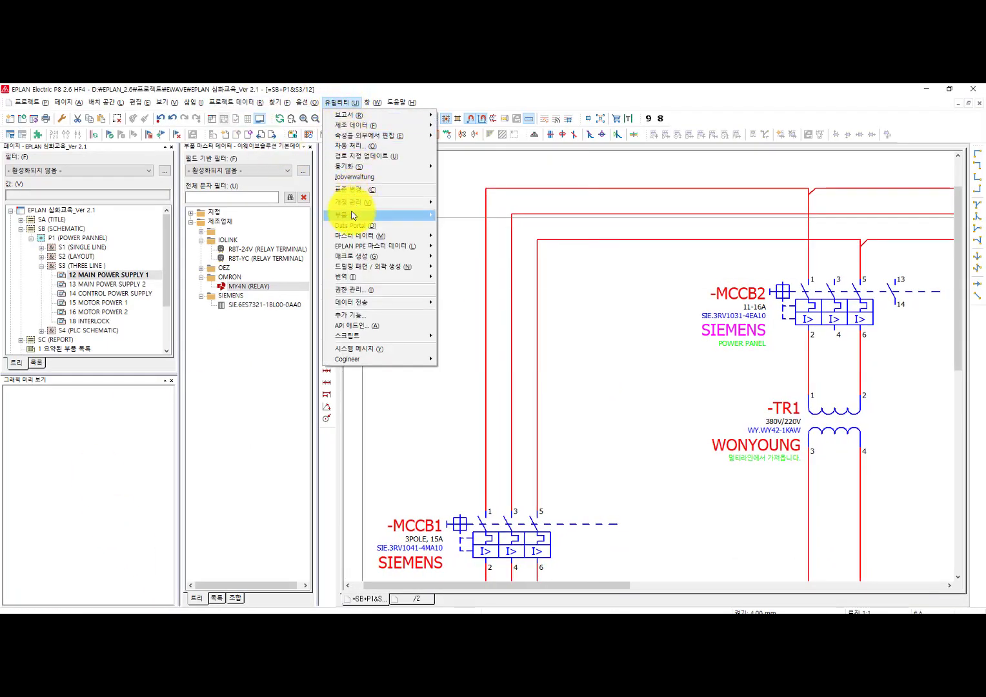
mouse_move(352, 215)
left_click(461, 215)
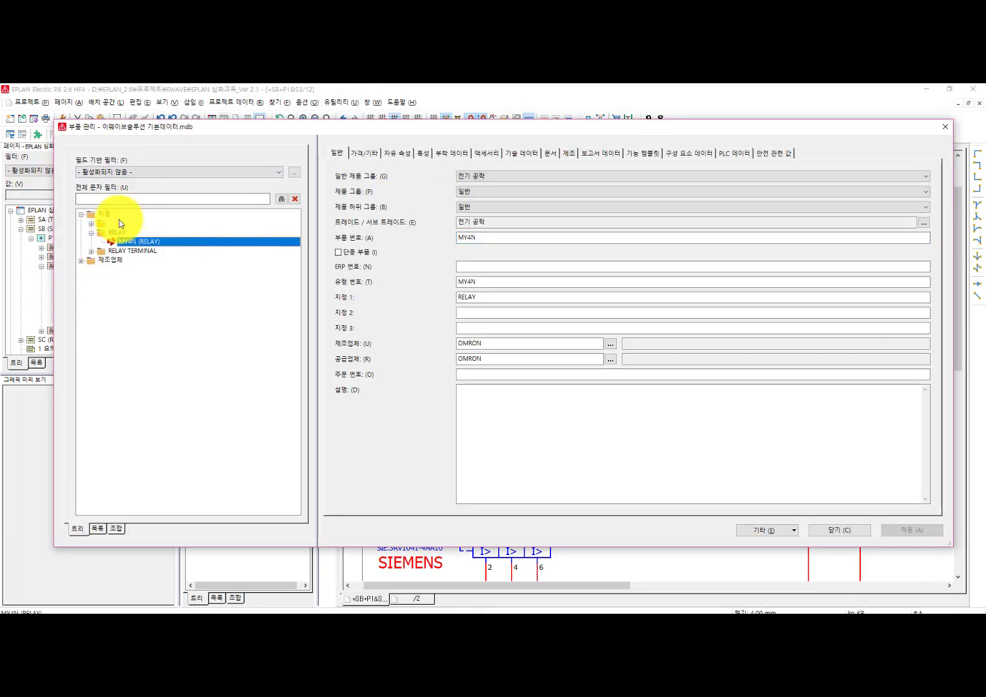
left_click(642, 153)
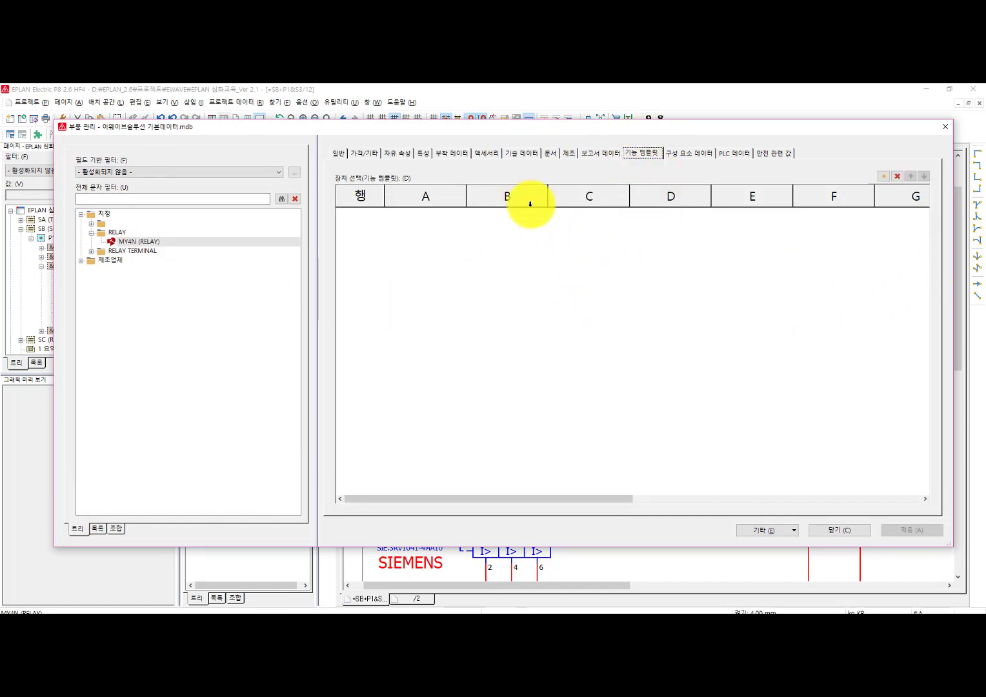
Step: Add the function definition 코일, 일반 from the electrical engineering coils with two connection points to MY4N's function templates
left_click(886, 175)
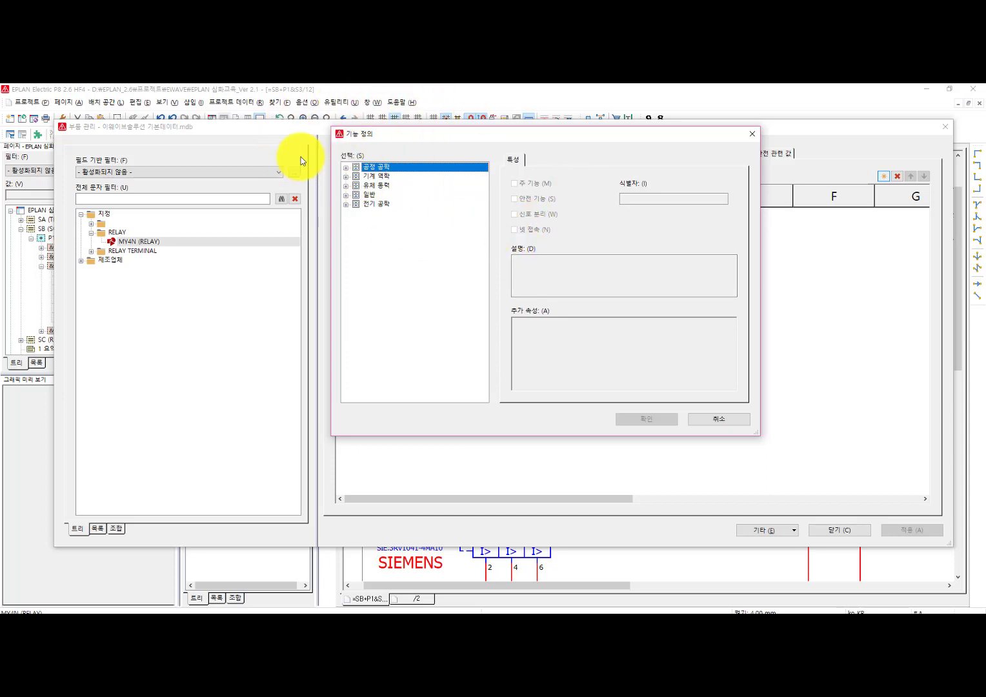
double_click(374, 204)
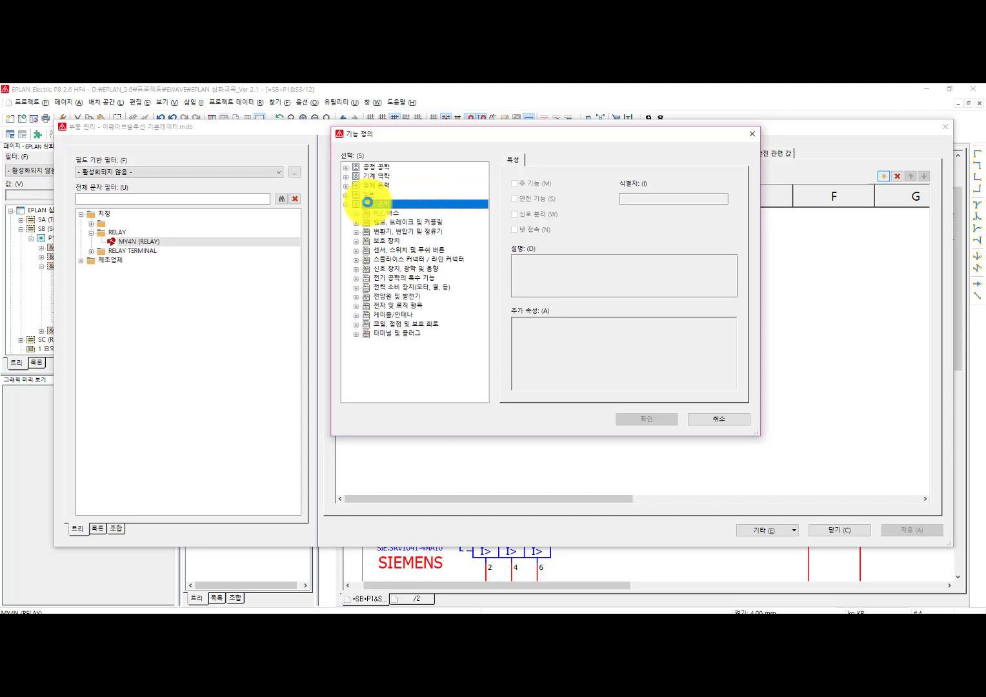
left_click(414, 325)
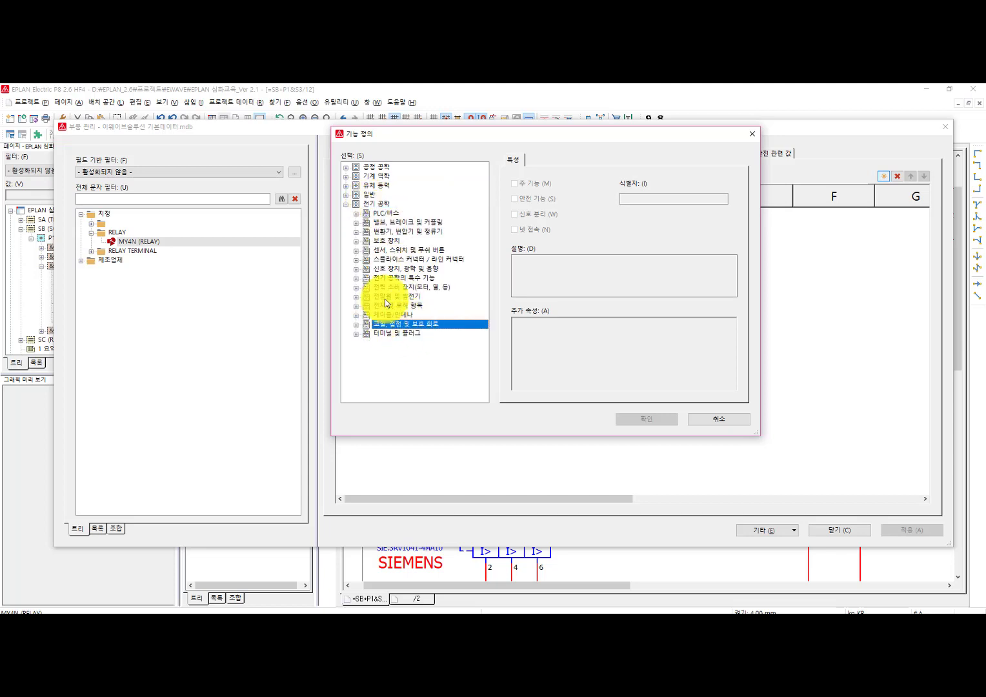
double_click(423, 325)
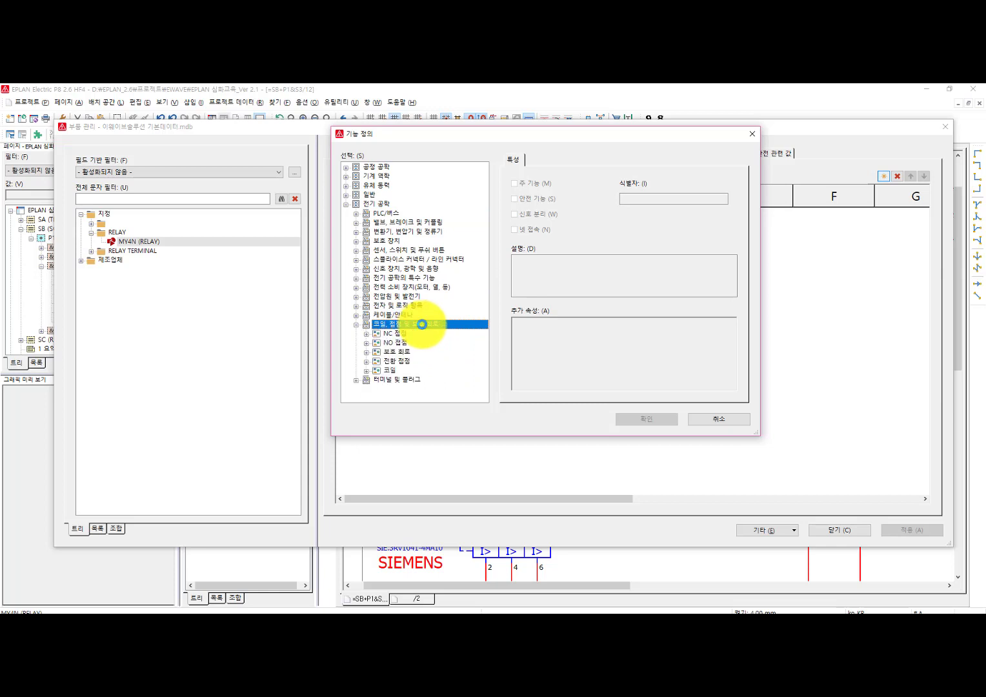
double_click(393, 372)
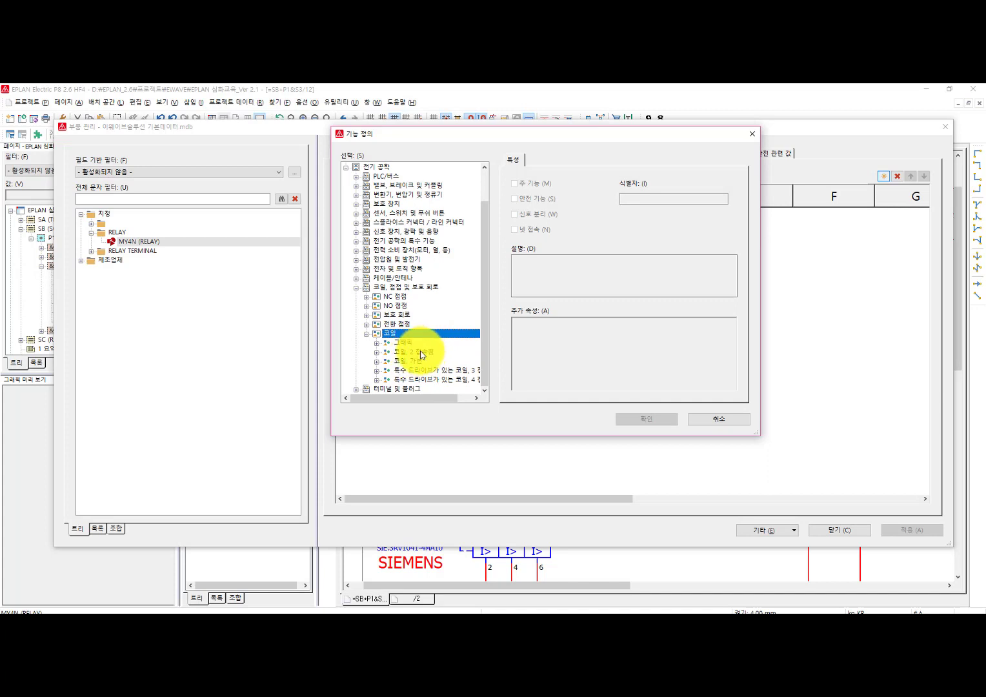
left_click(420, 350)
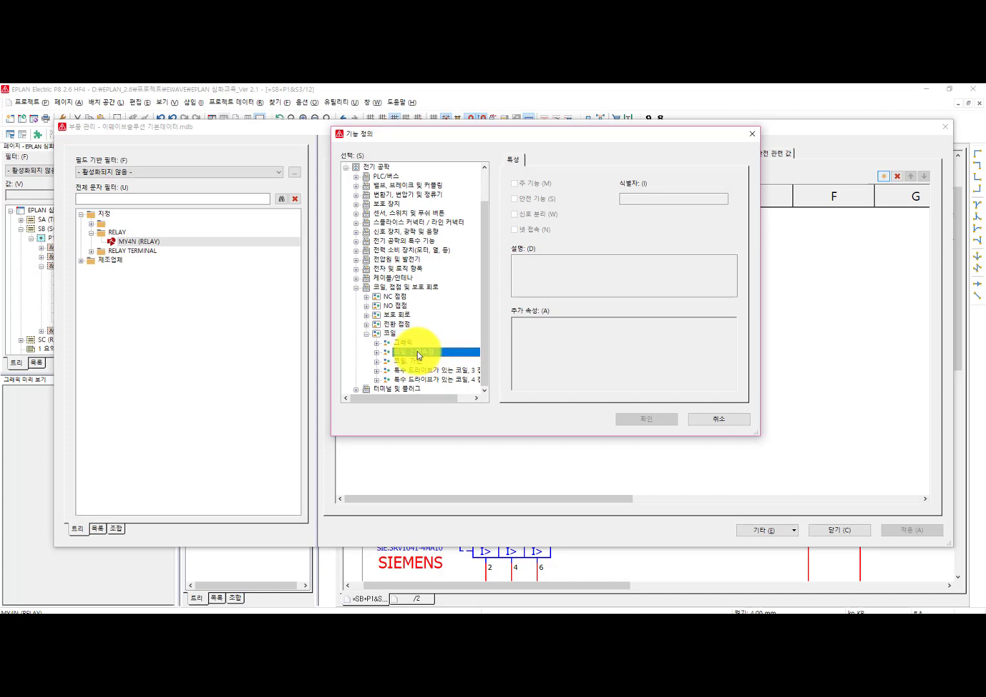
double_click(417, 352)
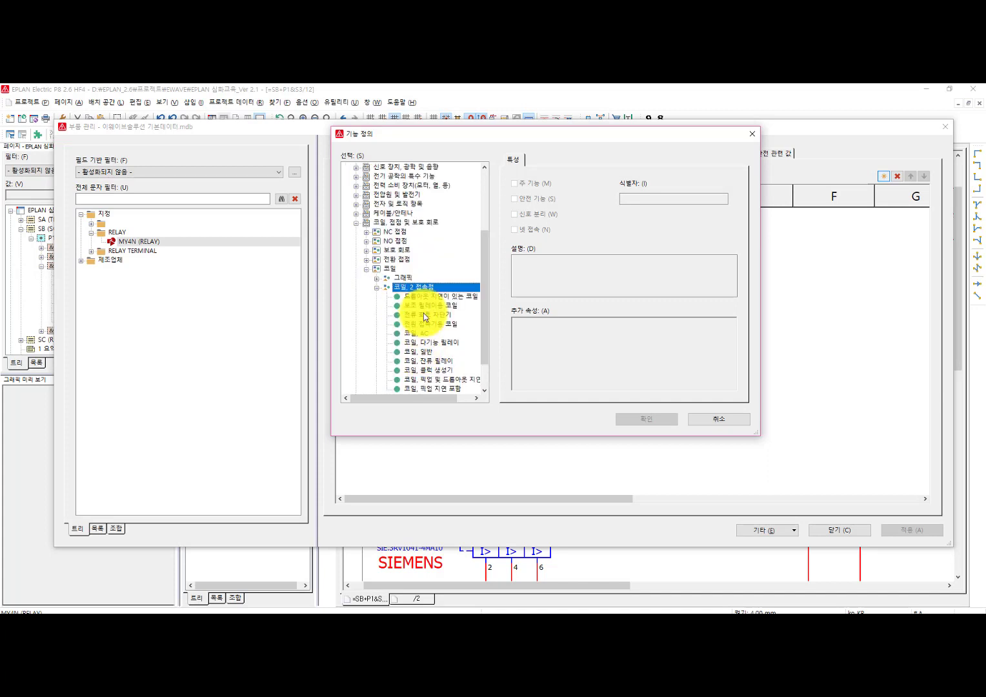
left_click(423, 352)
double_click(426, 353)
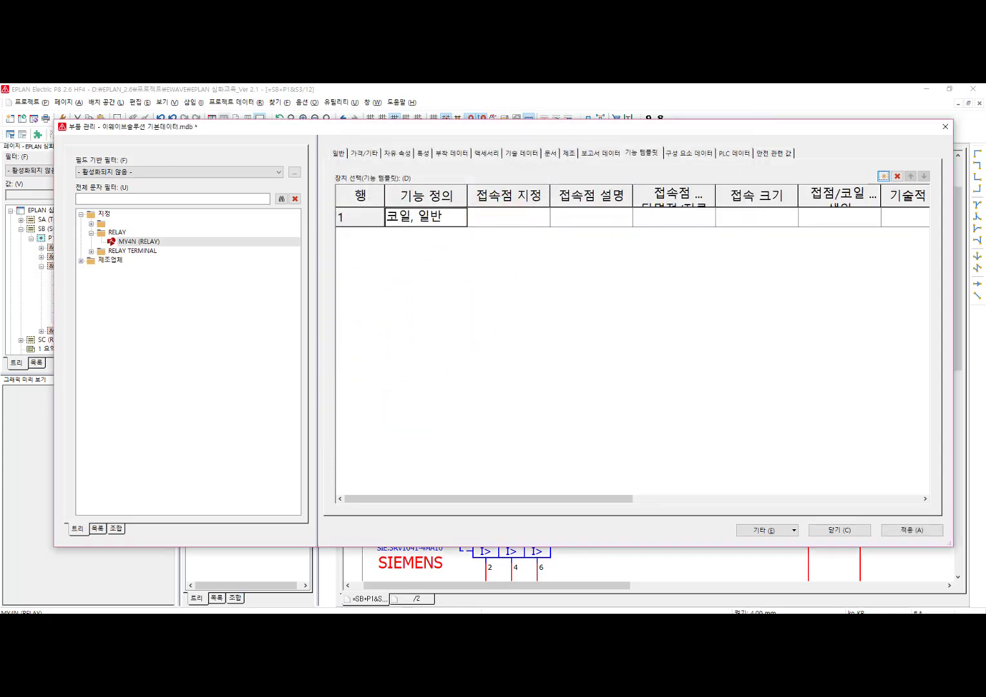
Step: Check the coil terminals in MY4N.pdf and set the coil's connection point designation to 13¶14
left_click(385, 624)
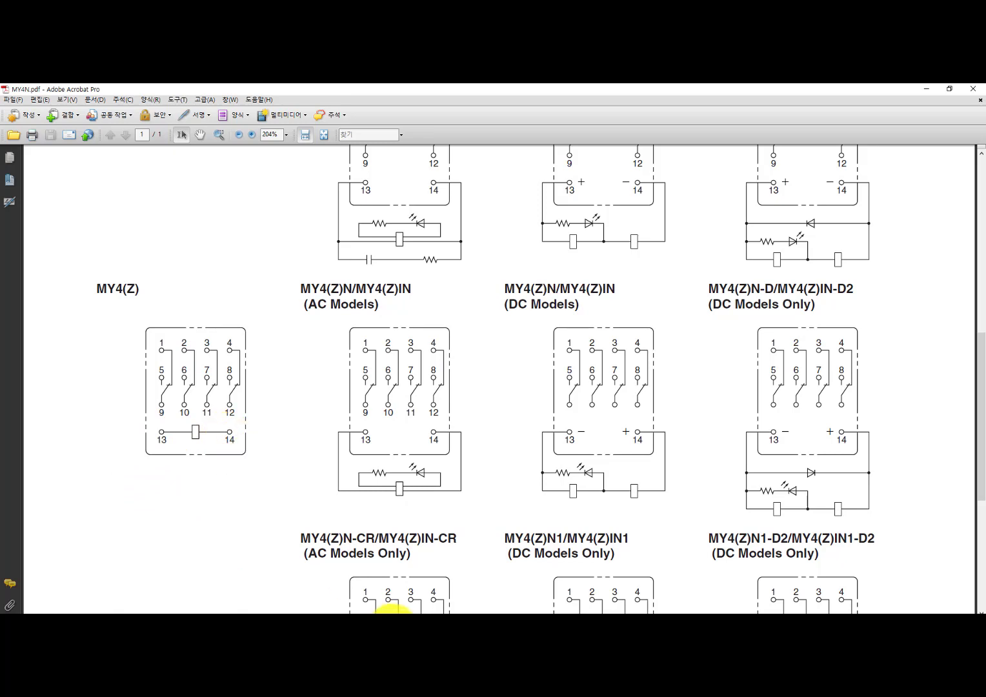
left_click(391, 623)
left_click(497, 219)
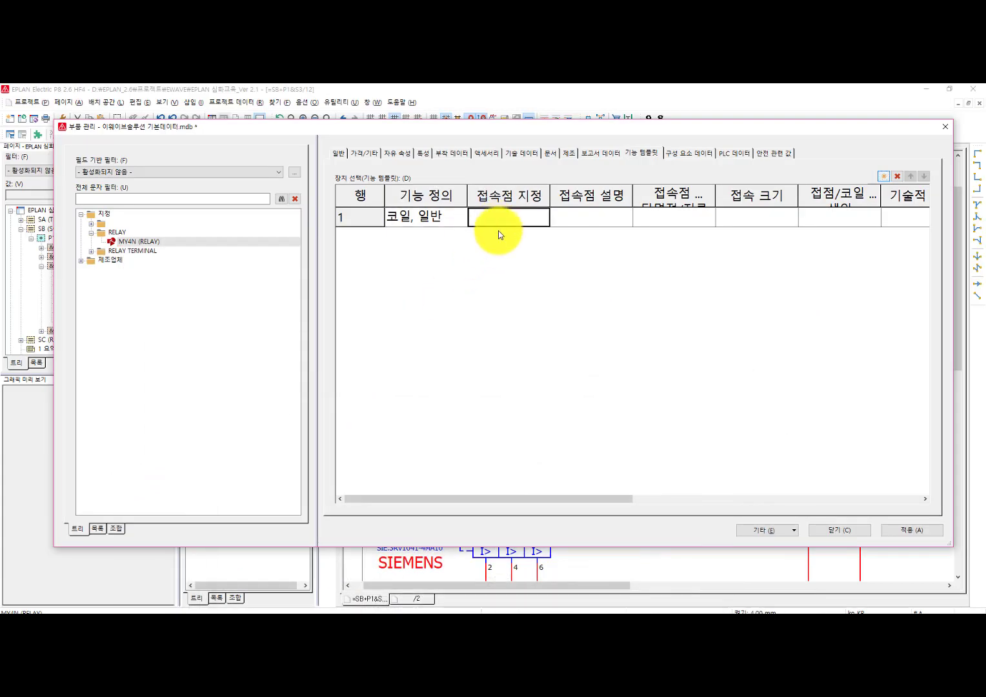
type("13¶14")
key("Tab")
Step: Assign the general relay coil symbol K from the IEC_symbol library to the coil's function template
key("Tab")
key("Tab")
key("Tab")
key("Tab")
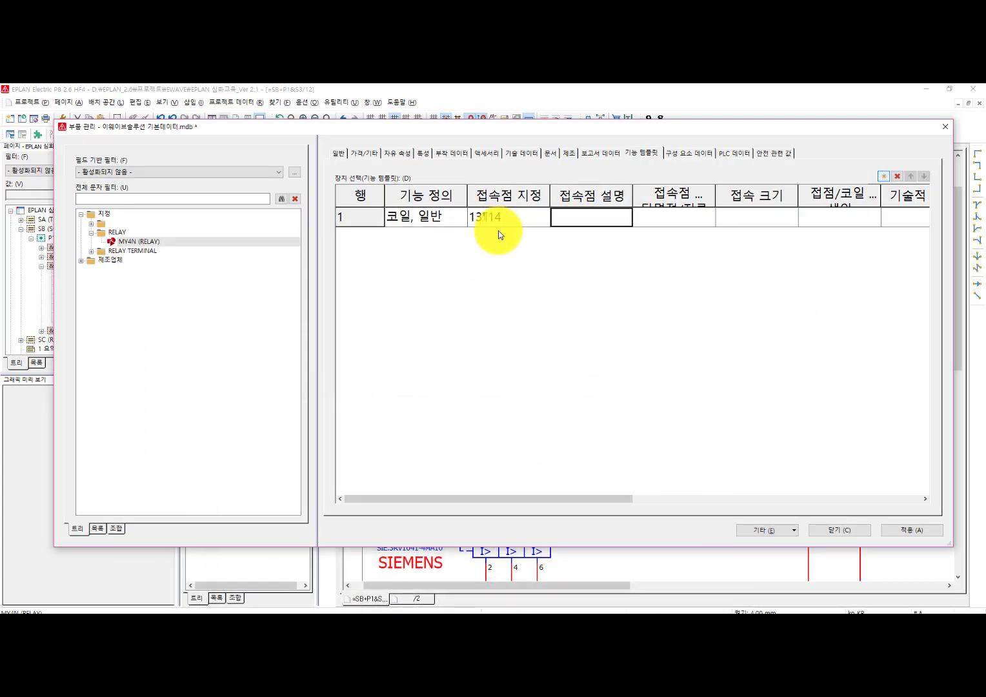
key("Left")
key("Left")
key("Left")
key("Left")
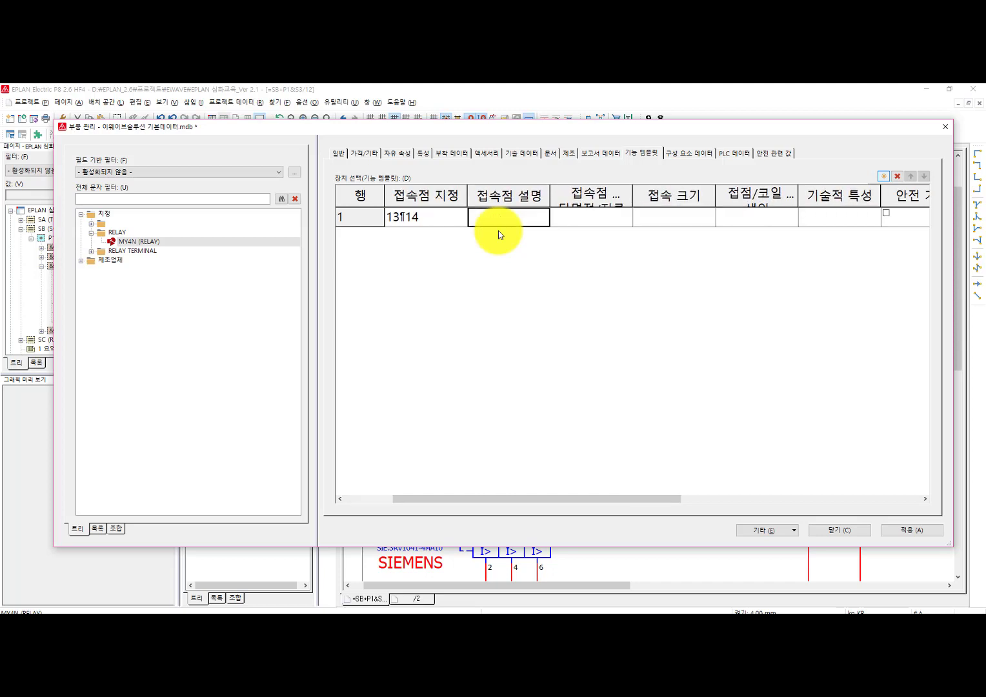
key("Right")
key("Right")
key("Right")
key("Right")
key("Right")
key("Right")
key("Right")
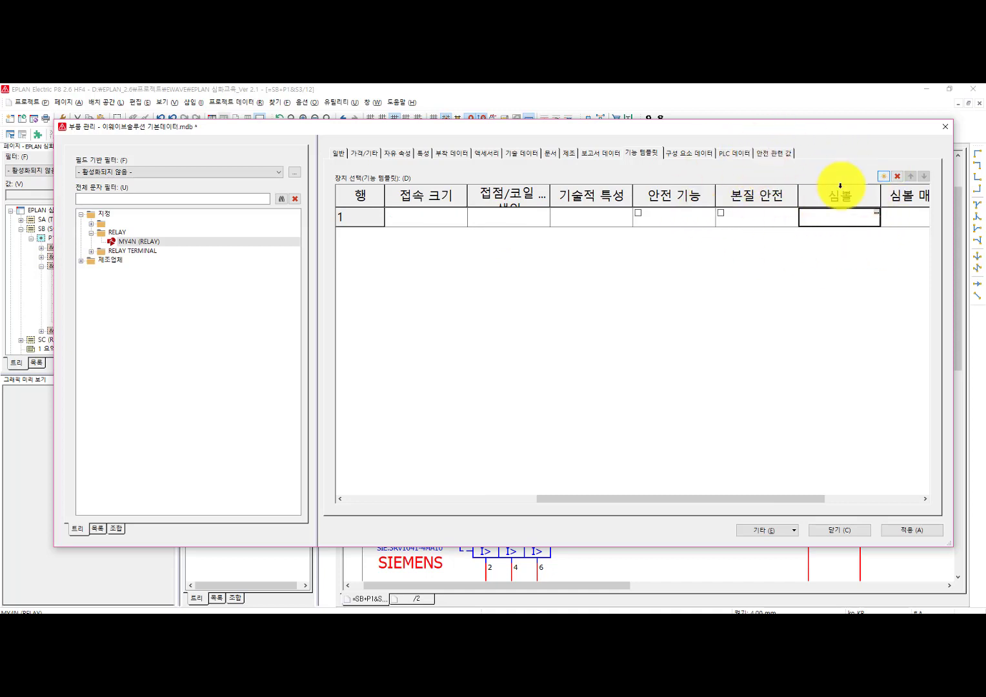
left_click(878, 211)
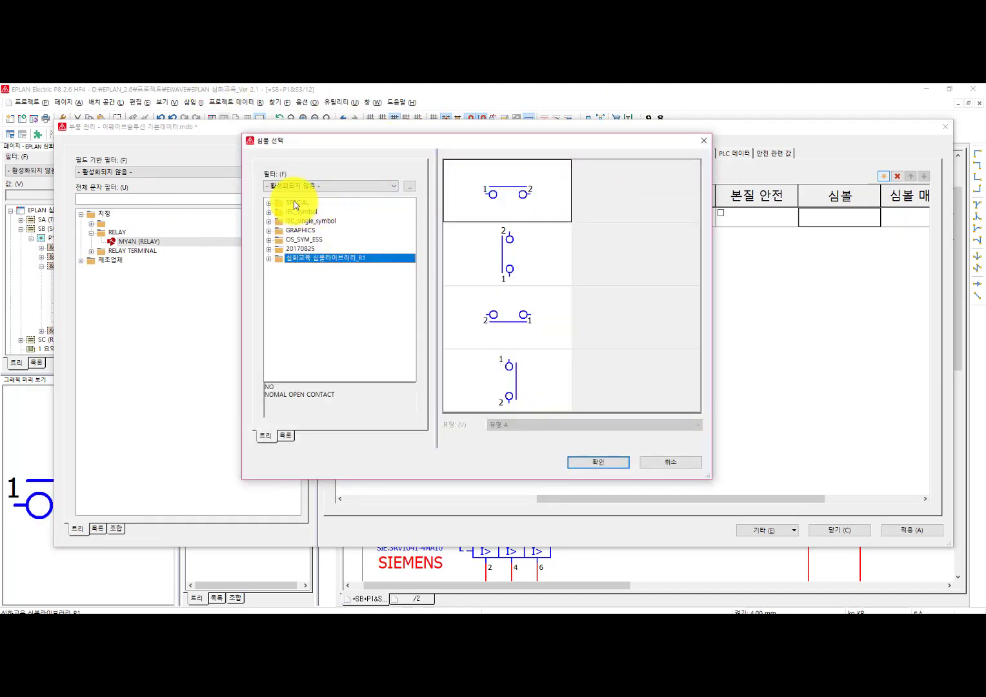
left_click(295, 202)
left_click(301, 212)
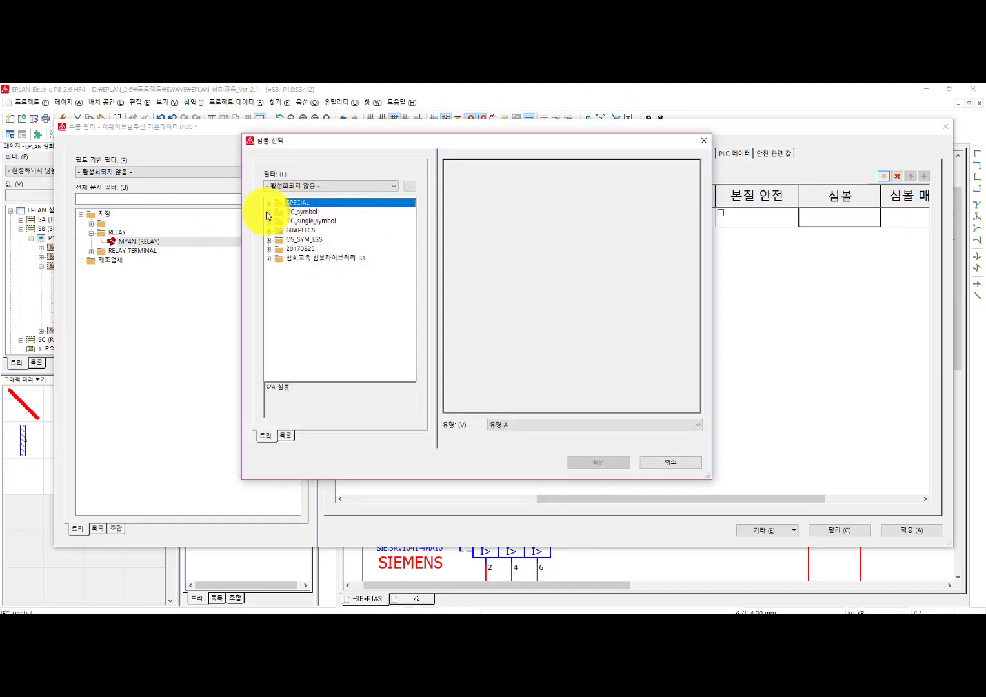
left_click(530, 249)
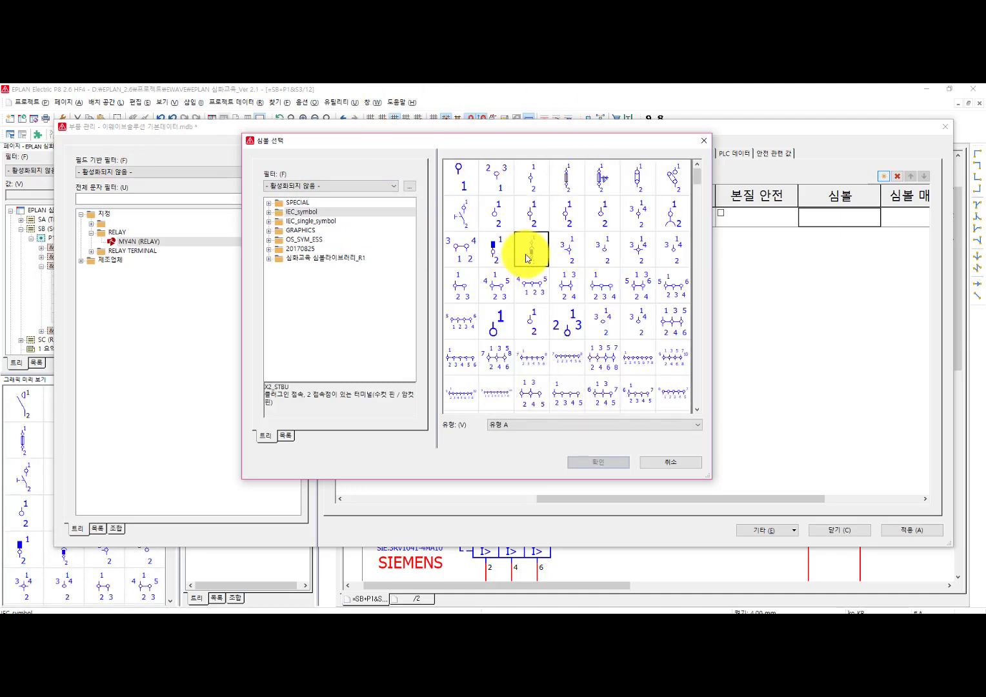
scroll(505, 323, "down", 5)
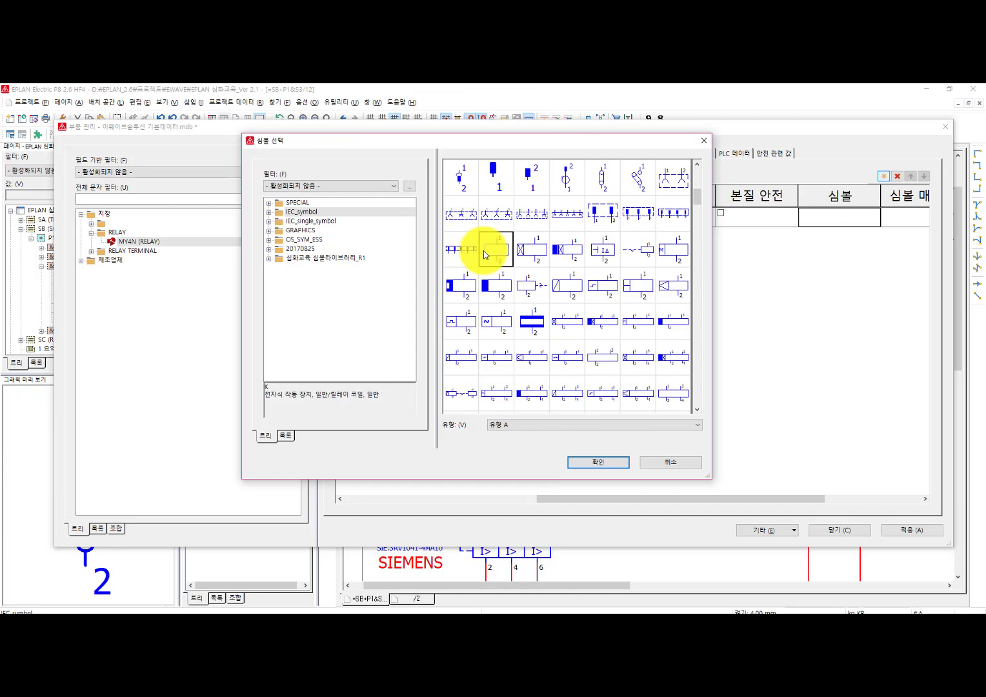
double_click(489, 251)
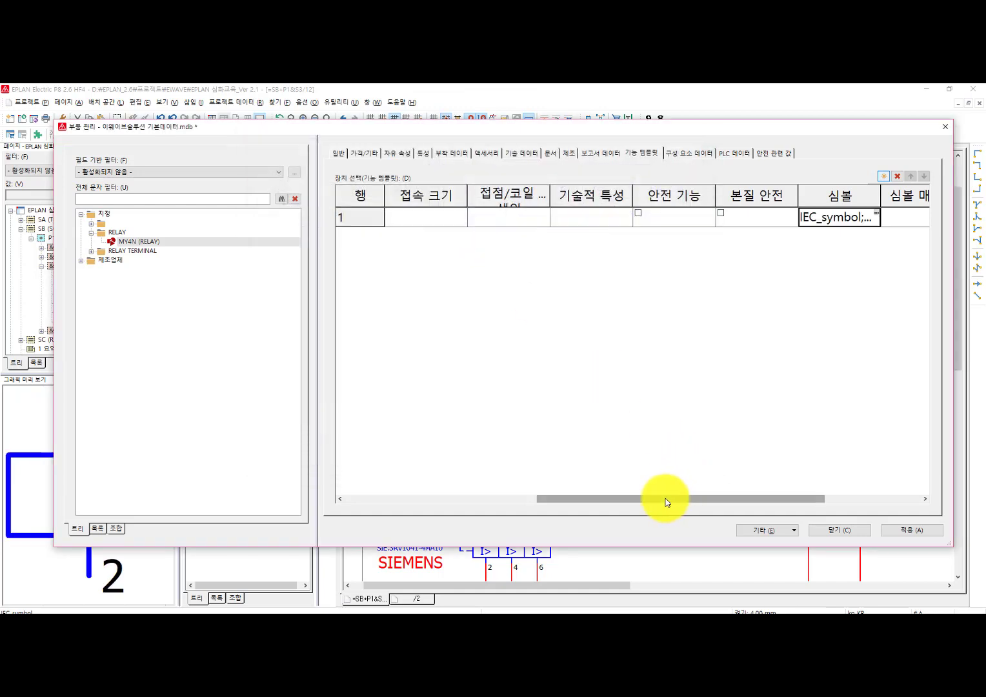
Step: Check the MY4(Z) contact terminal numbers in MY4N.pdf, and return to MY4N's function templates in EPLAN
left_click_drag(667, 503, 471, 499)
left_click(420, 218)
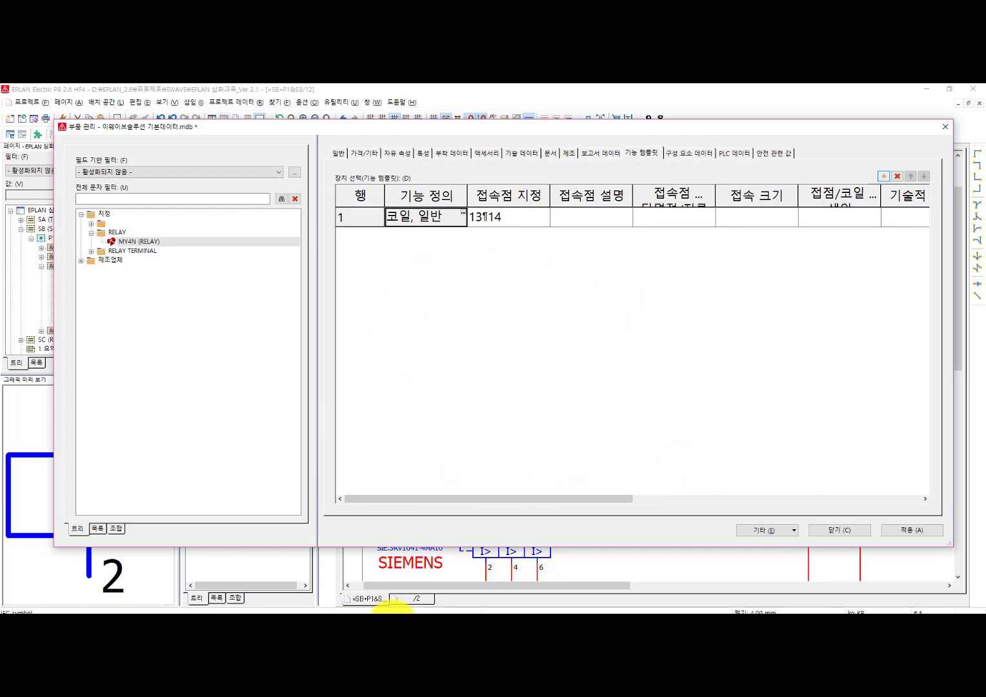
left_click(393, 625)
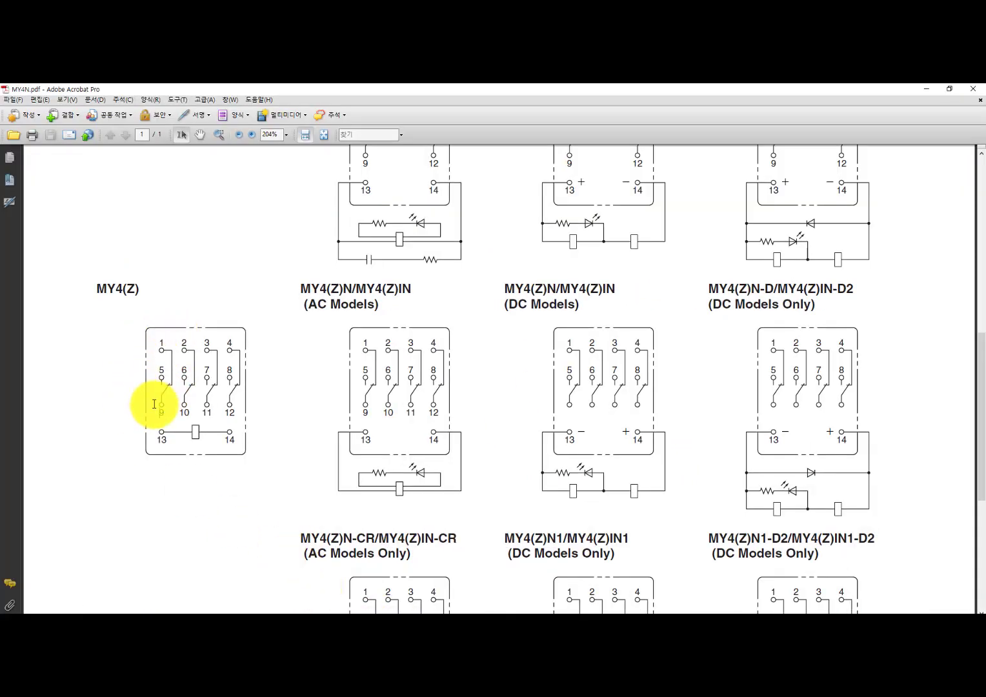
left_click(386, 610)
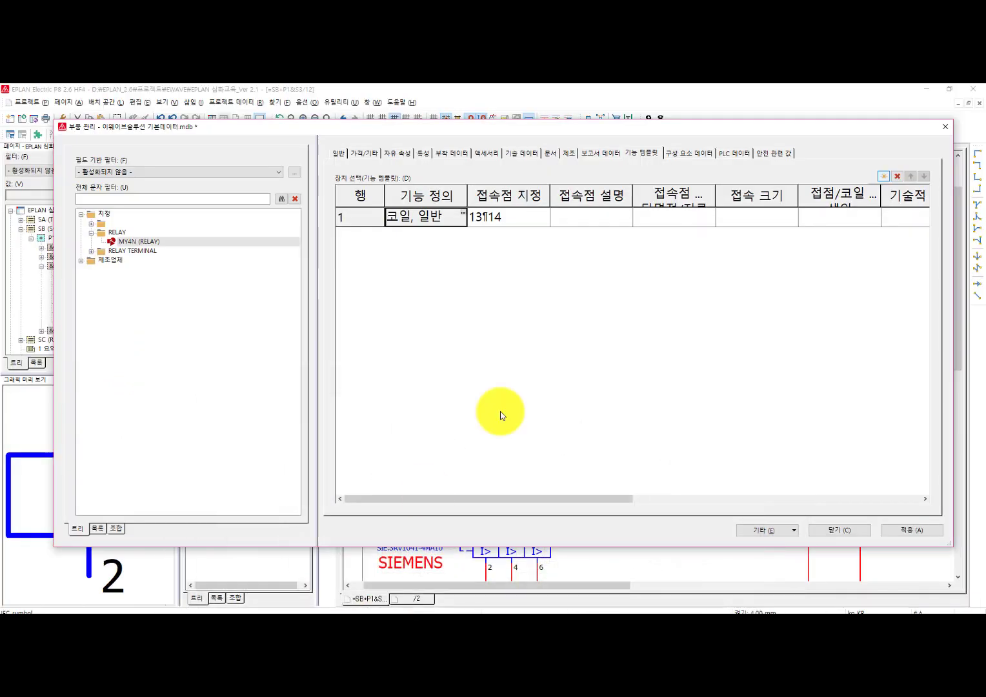
Step: Add a second function template row and set its function definition to 전환 접점, 일반 with three connection points
left_click(885, 177)
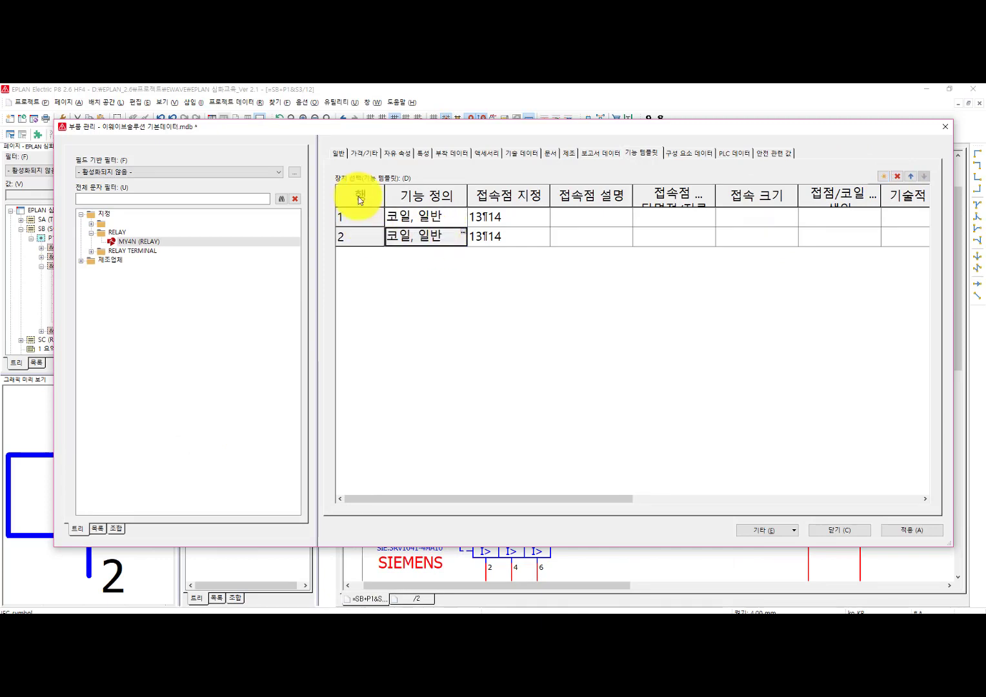
left_click(464, 236)
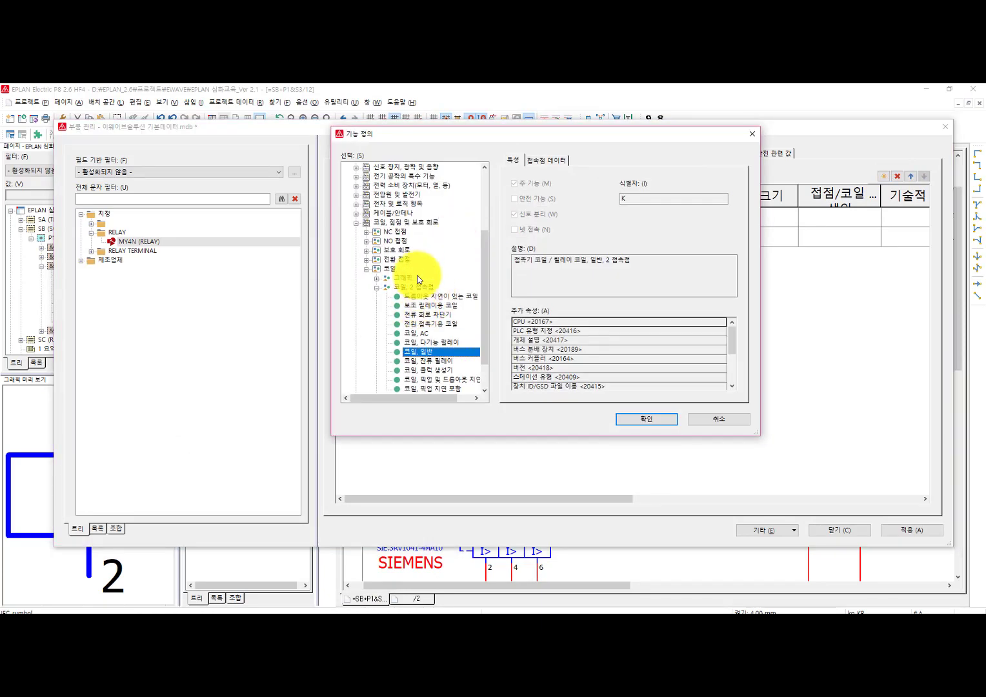
left_click(396, 259)
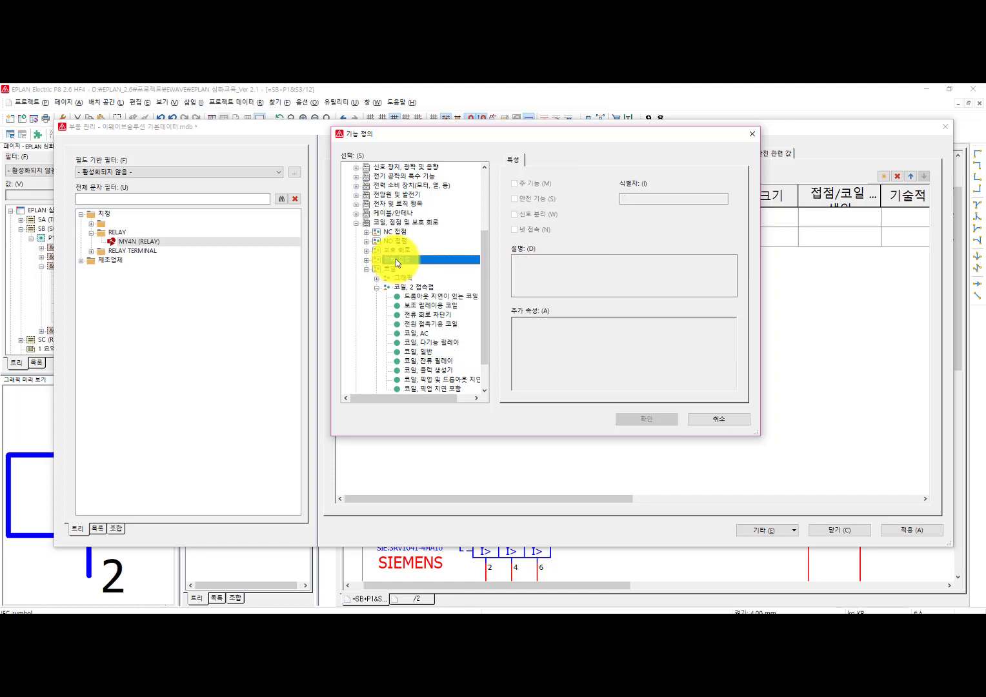
double_click(396, 259)
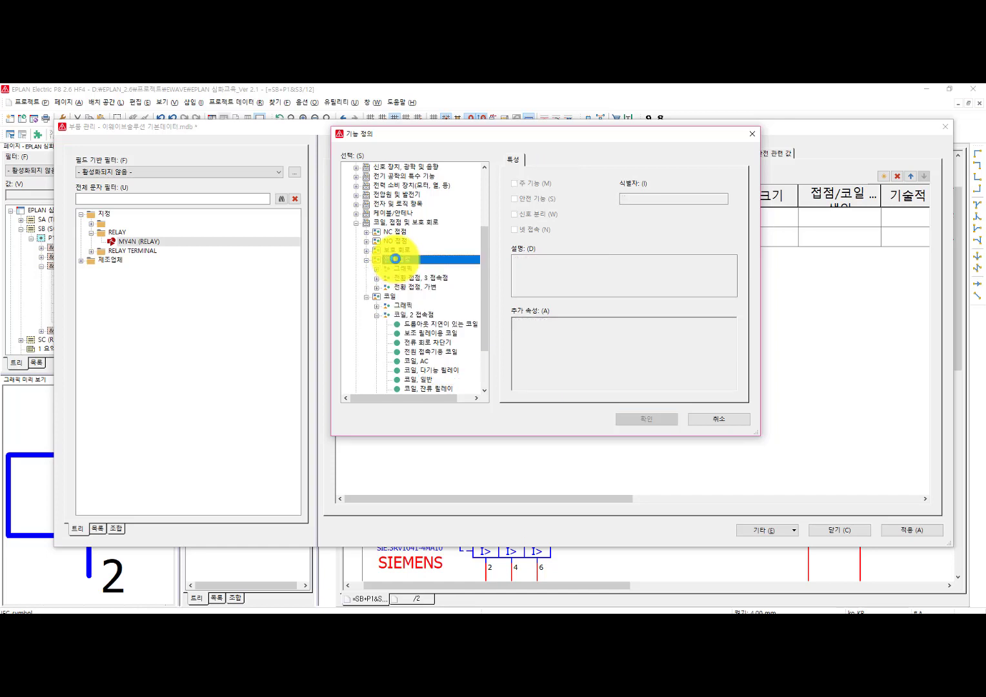
double_click(436, 277)
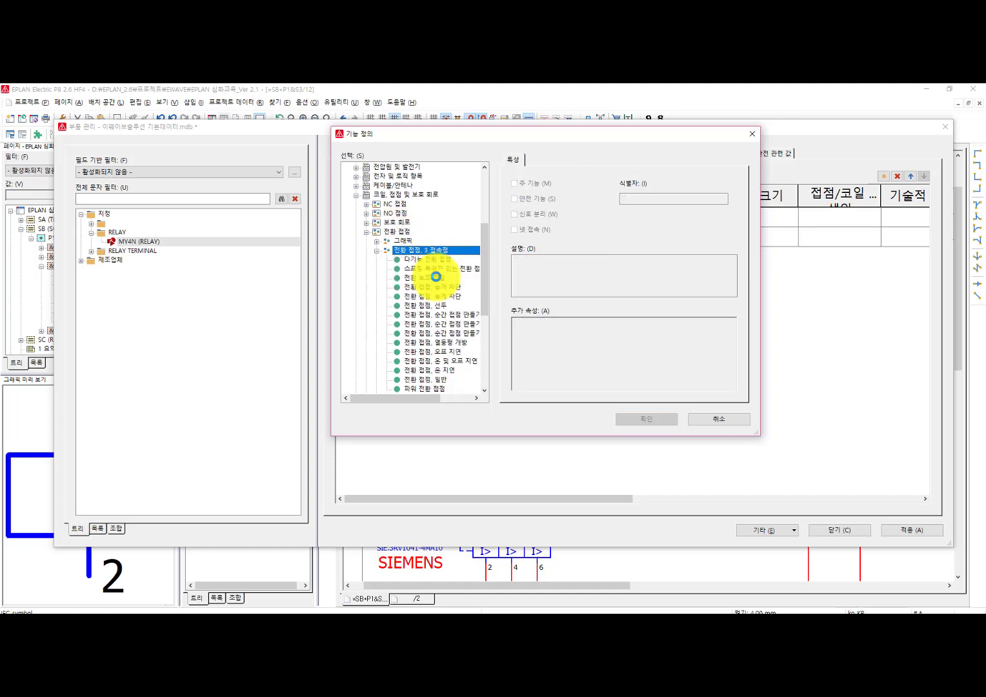
left_click(417, 380)
double_click(418, 382)
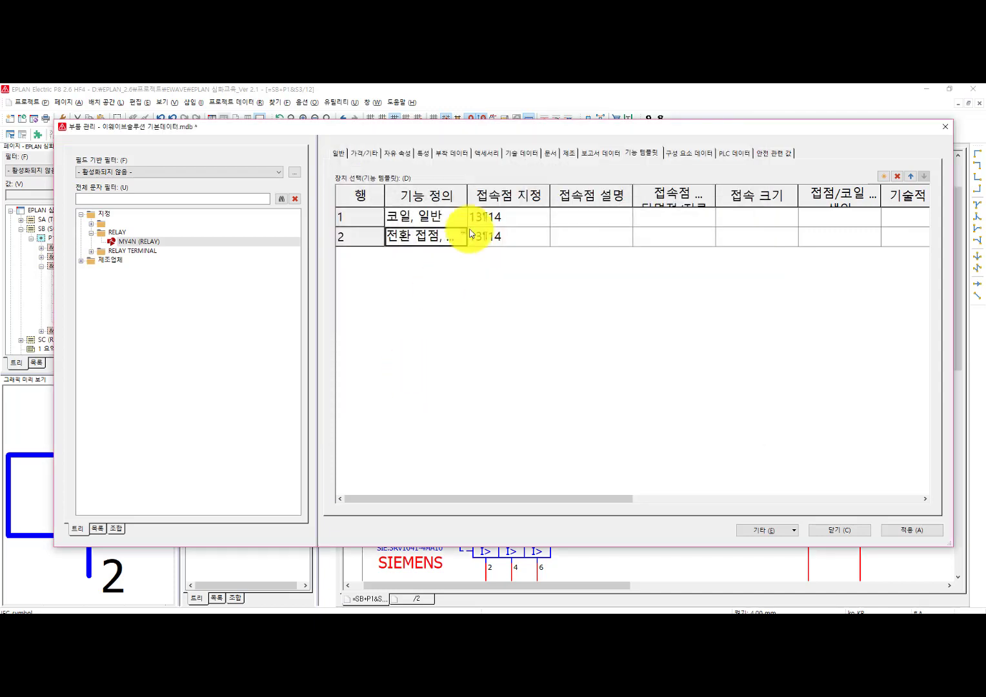
left_click(462, 237)
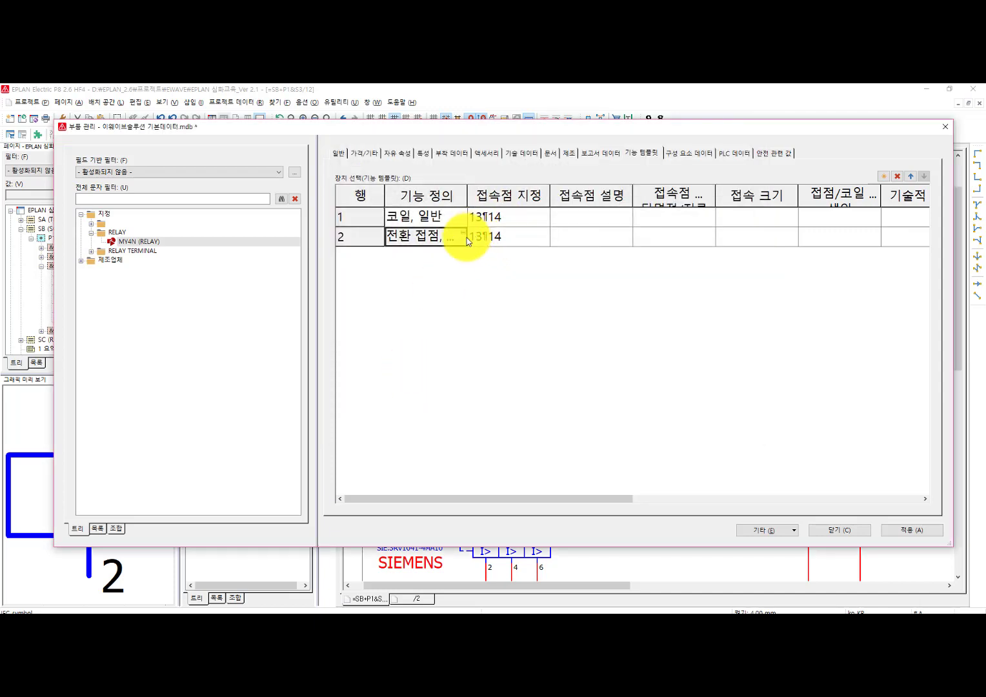
left_click(462, 238)
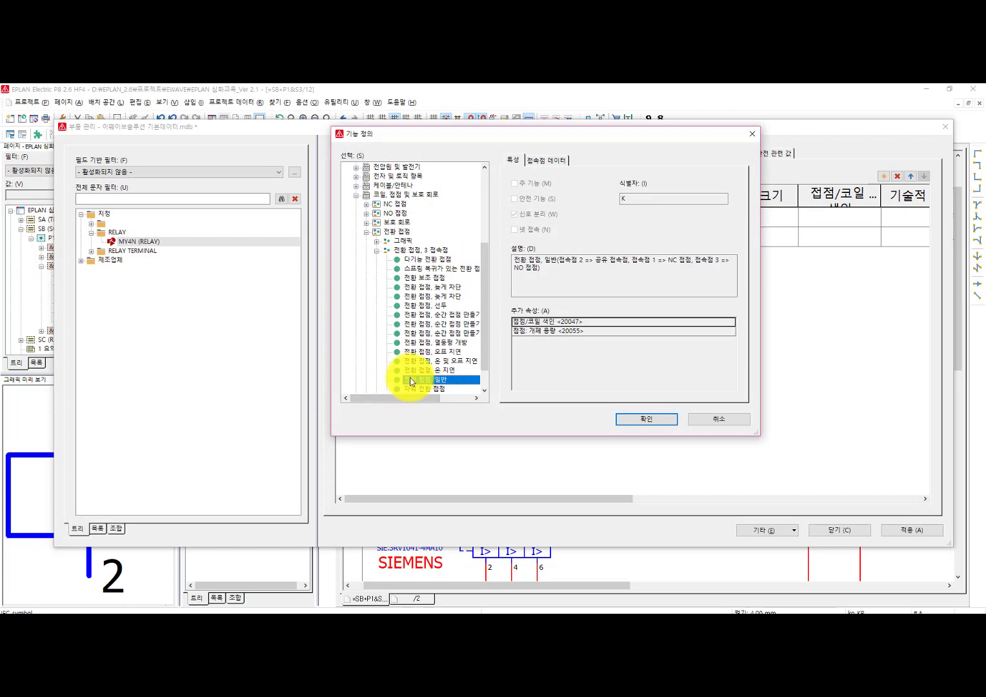
double_click(411, 380)
Step: Set the changeover contact's connection point designation in row 2 to 1¶9¶5
left_click(493, 240)
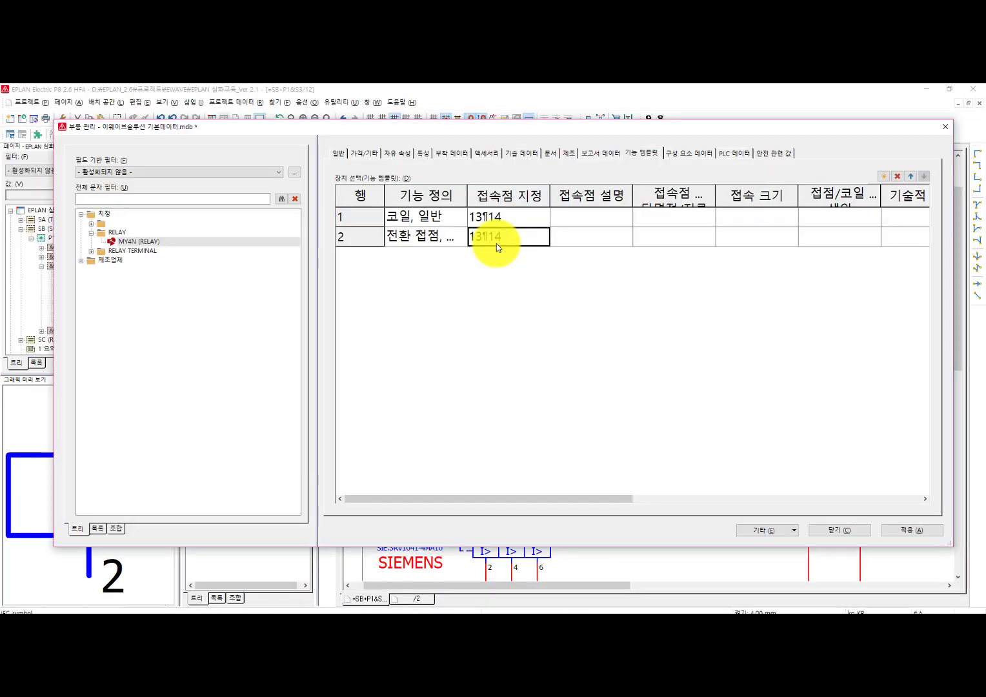
type("1")
key("ctrl+Return")
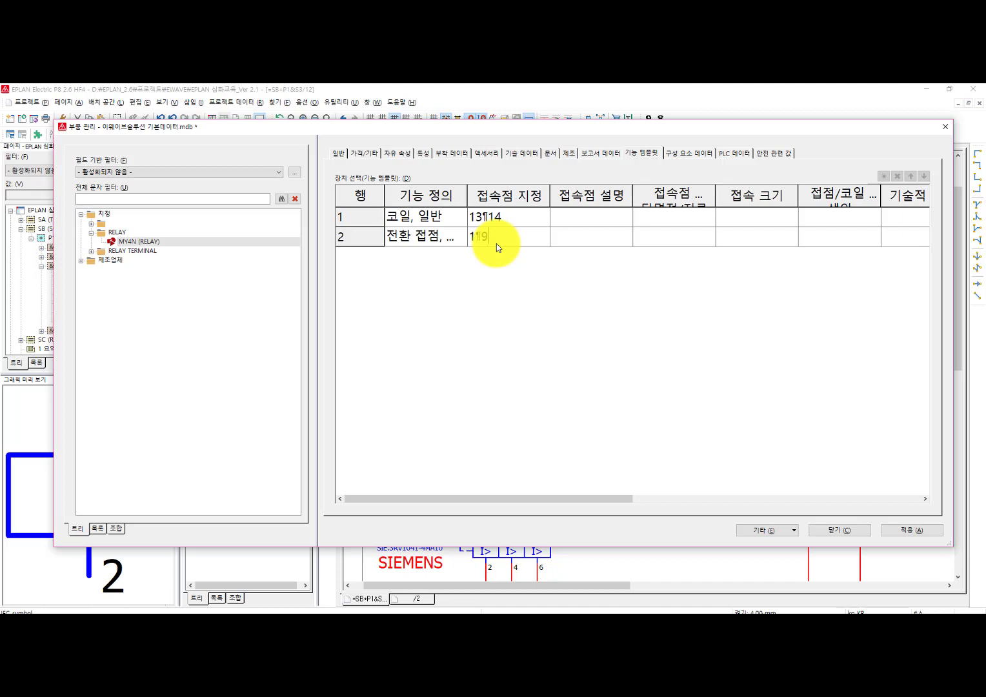
type("5")
key("Tab")
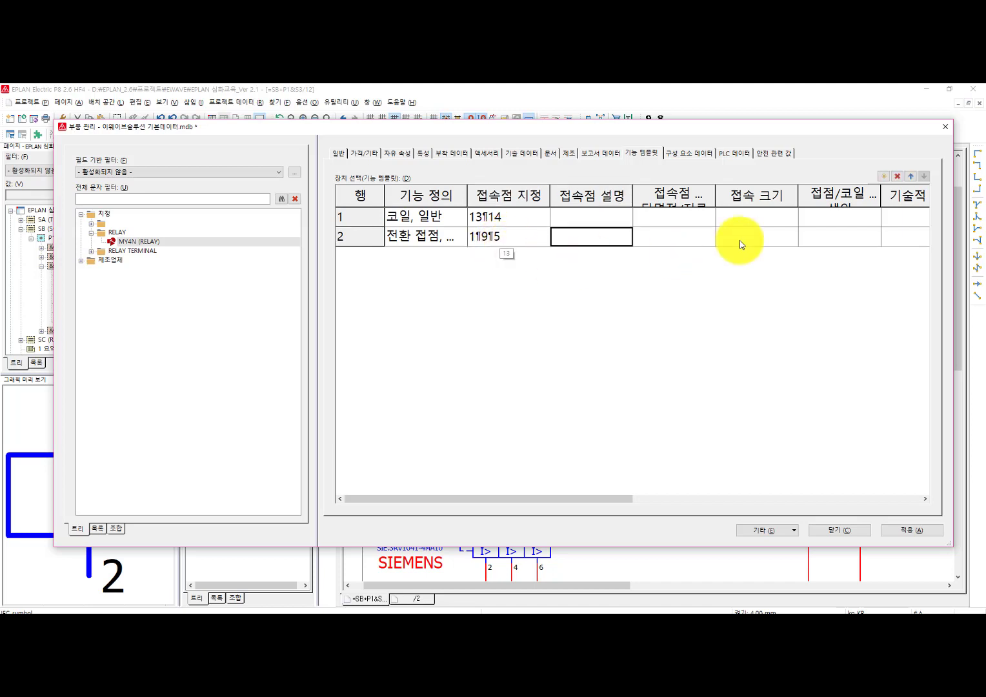
Step: Assign the first 전환 접점 symbol from the IEC_symbol library to the changeover contact's function template
key("Tab")
key("Tab")
key("Tab")
key("Tab")
key("Tab")
key("Tab")
key("Tab")
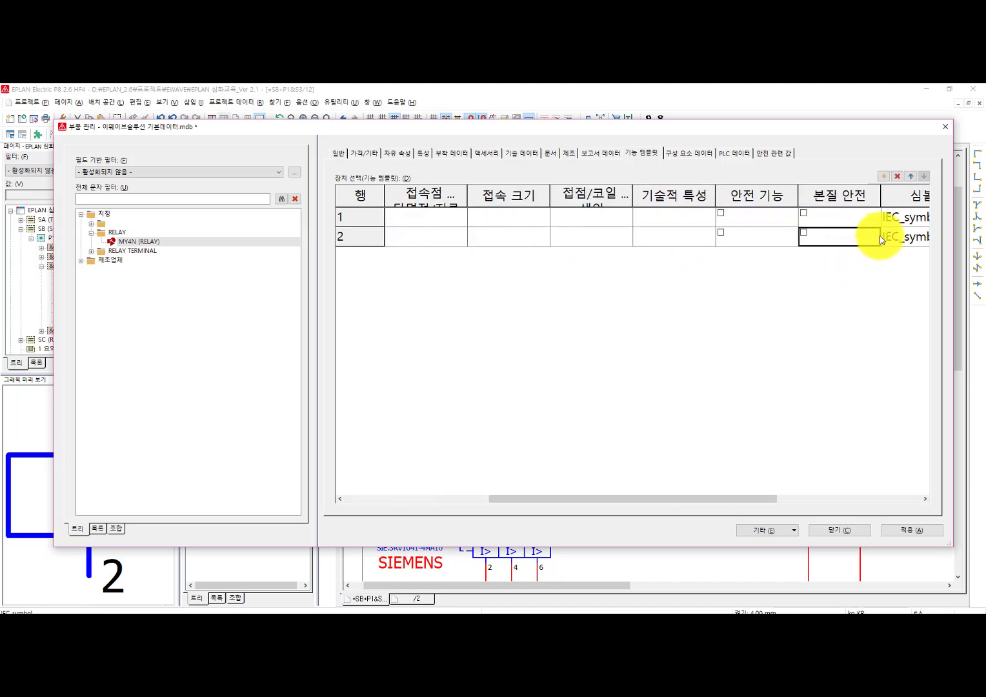
left_click(877, 236)
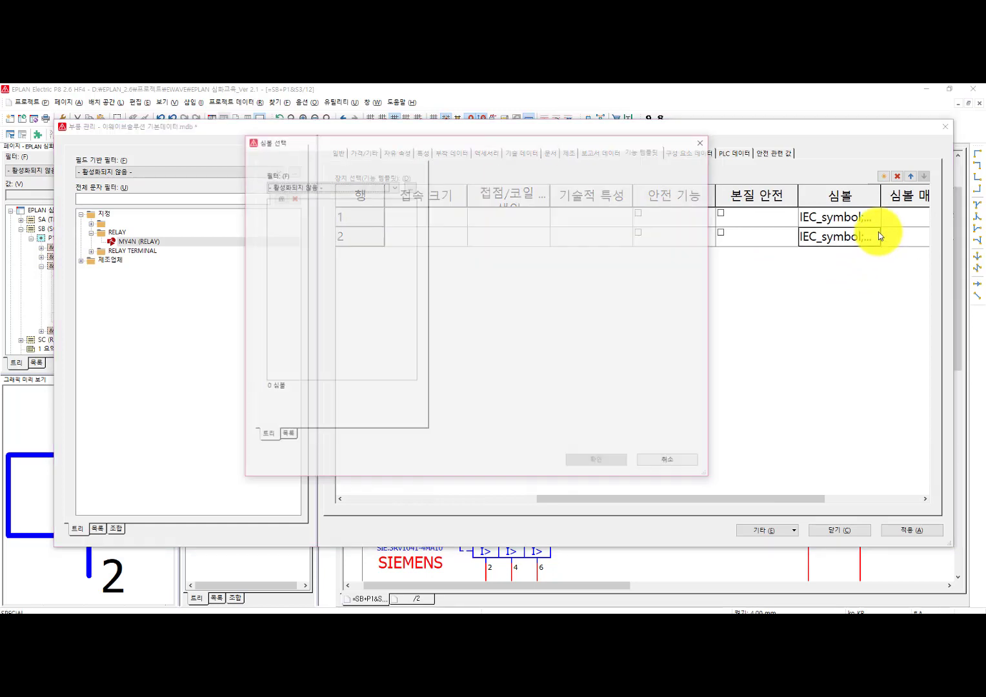
double_click(327, 202)
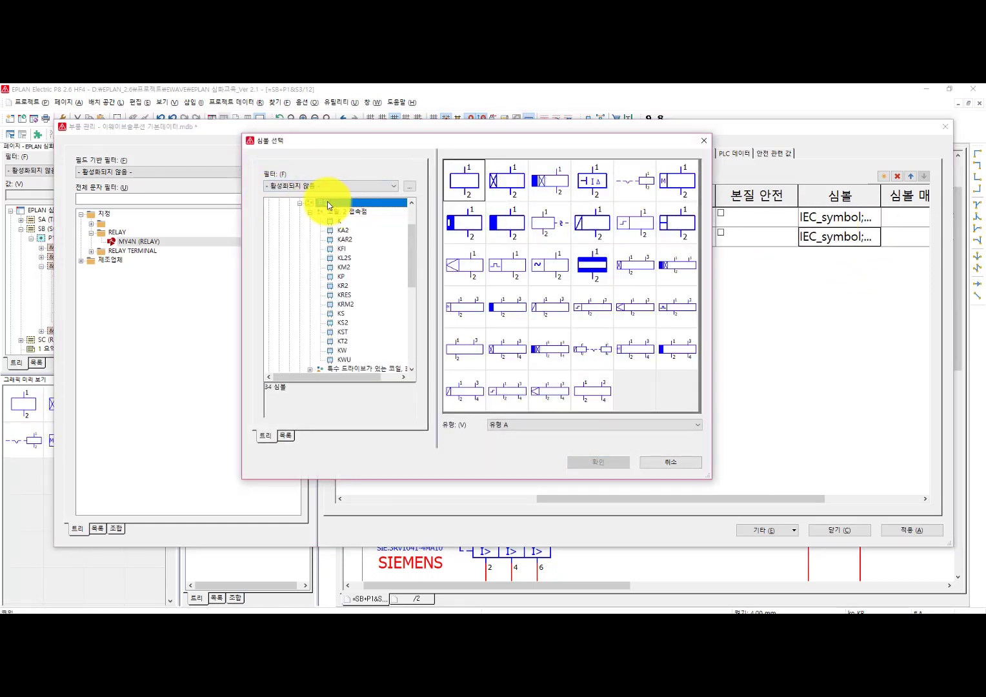
left_click(324, 231)
left_click(325, 237)
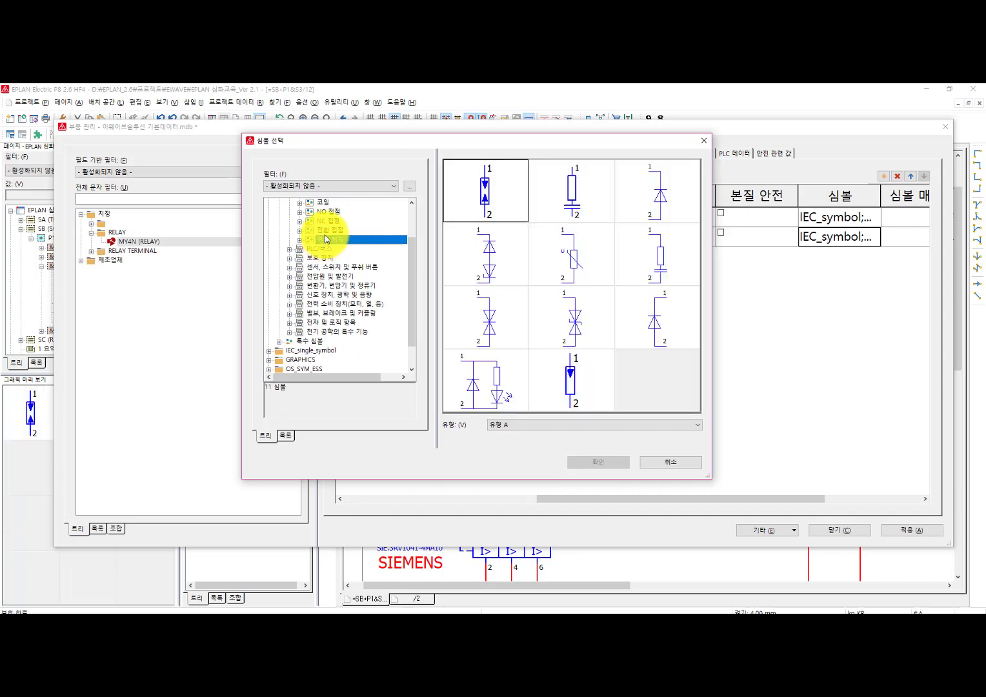
left_click(325, 230)
double_click(478, 180)
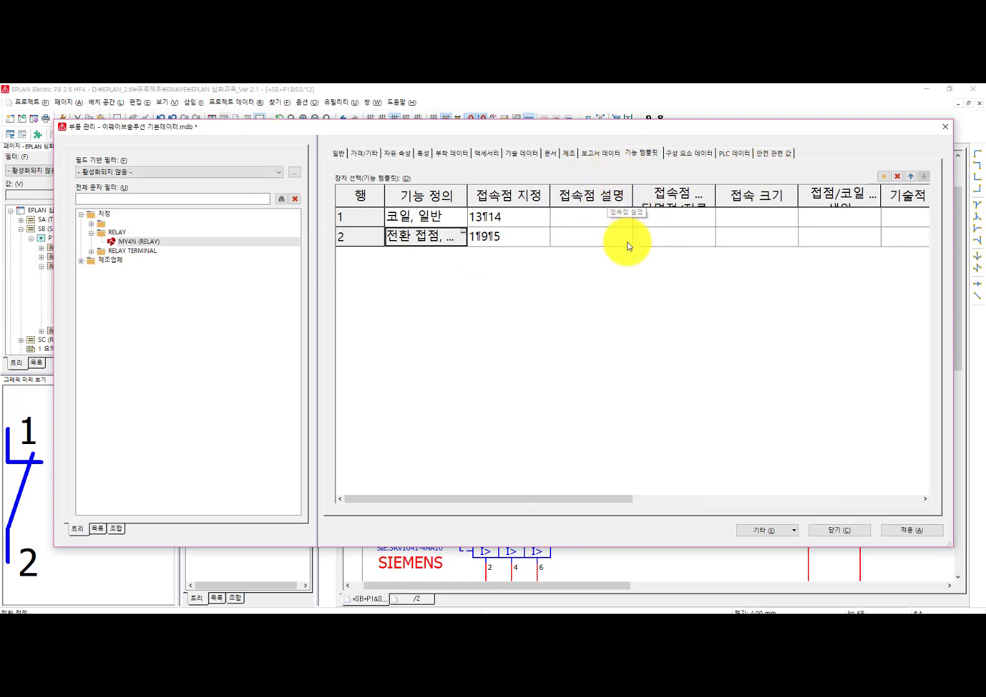
Step: Duplicate the changeover contact's function template three times to fill rows 3 to 5
left_click(880, 177)
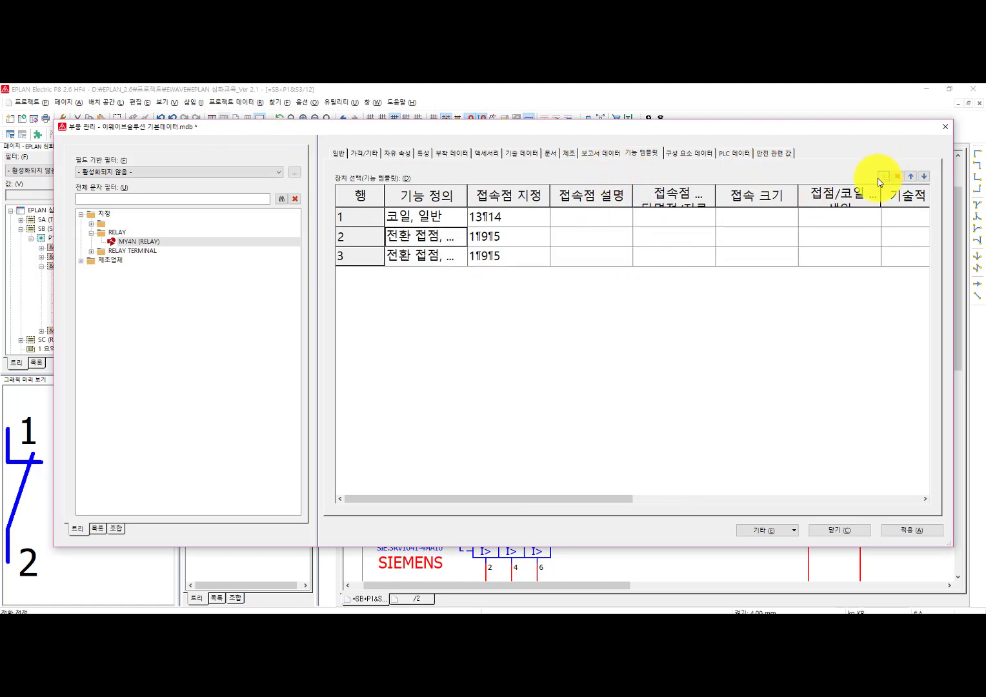
left_click(880, 177)
left_click(878, 177)
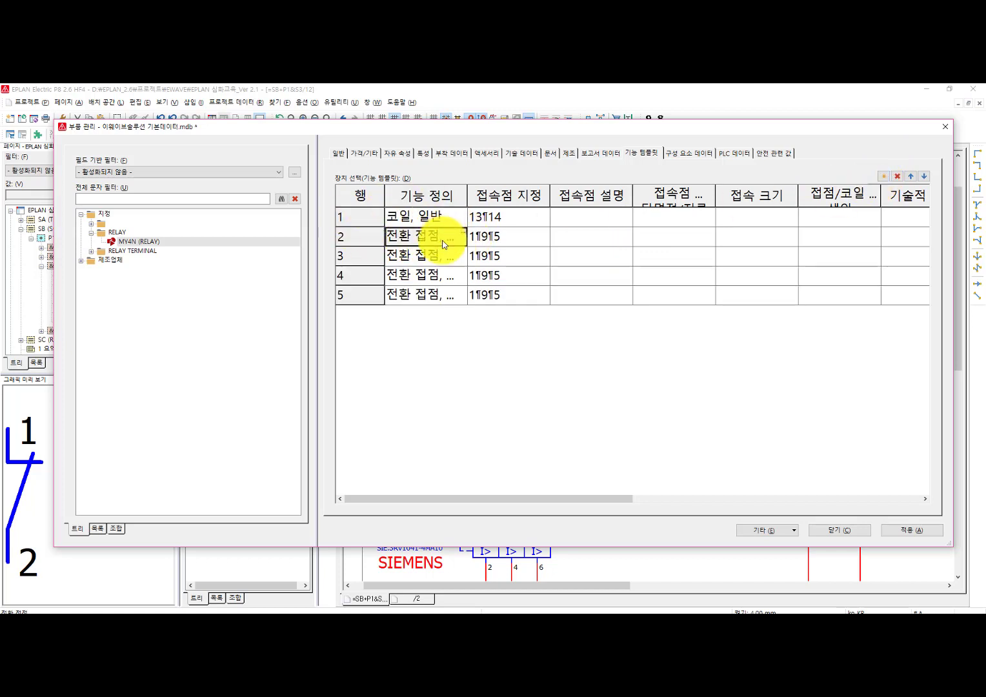
left_click(423, 257)
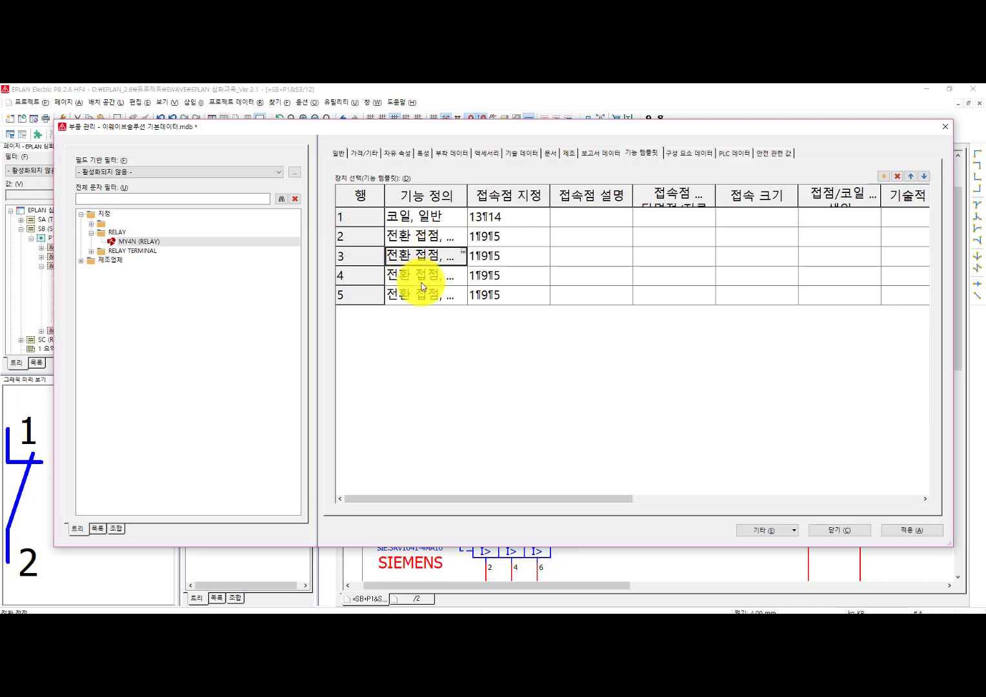
left_click(420, 275)
left_click(420, 295)
left_click_drag(555, 499, 421, 509)
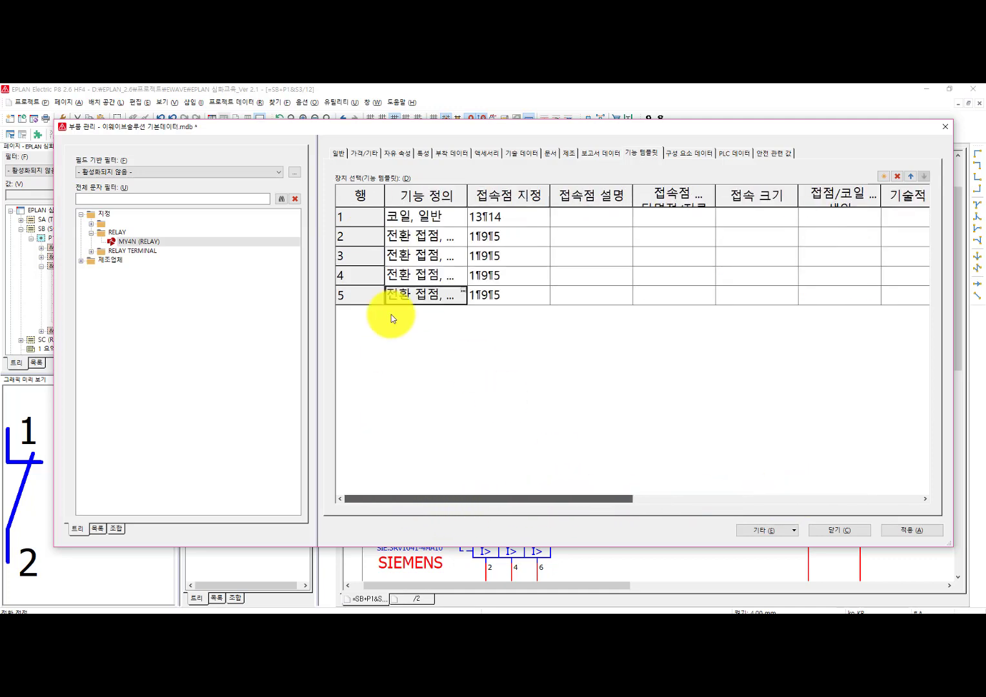
Step: Duplicate the coil's function template as row 6, and delete that duplicate row
left_click(428, 215)
left_click(887, 177)
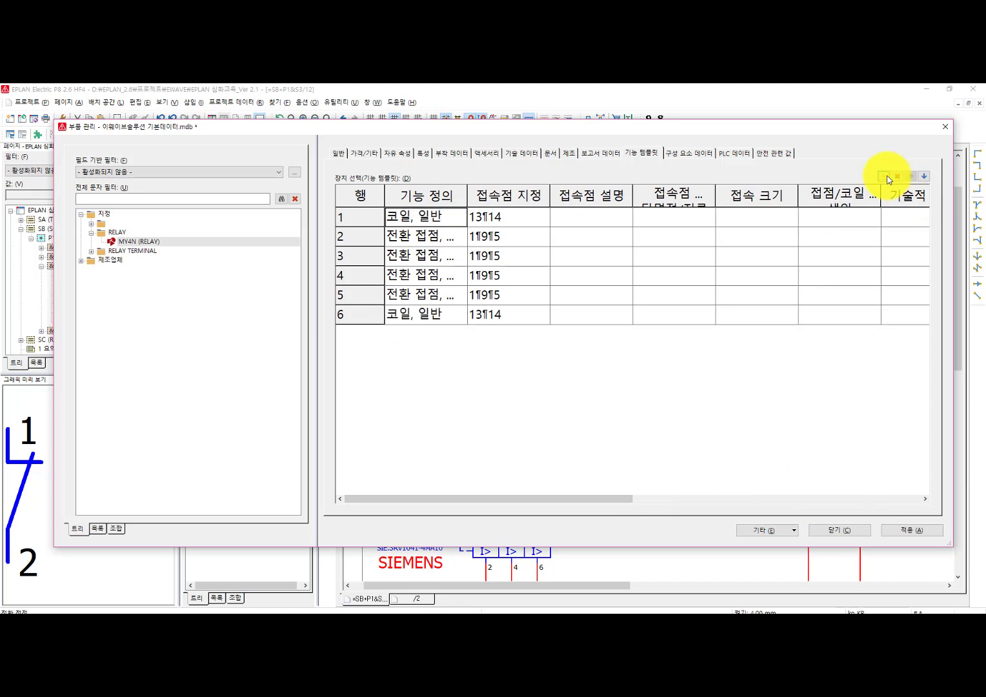
left_click(414, 315)
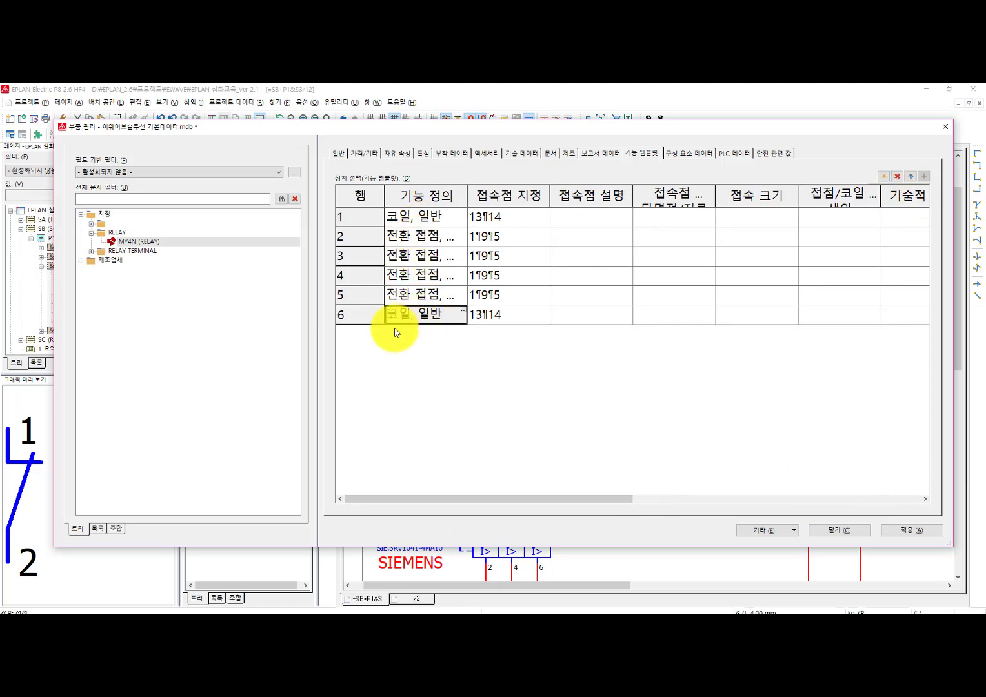
left_click_drag(426, 319, 519, 324)
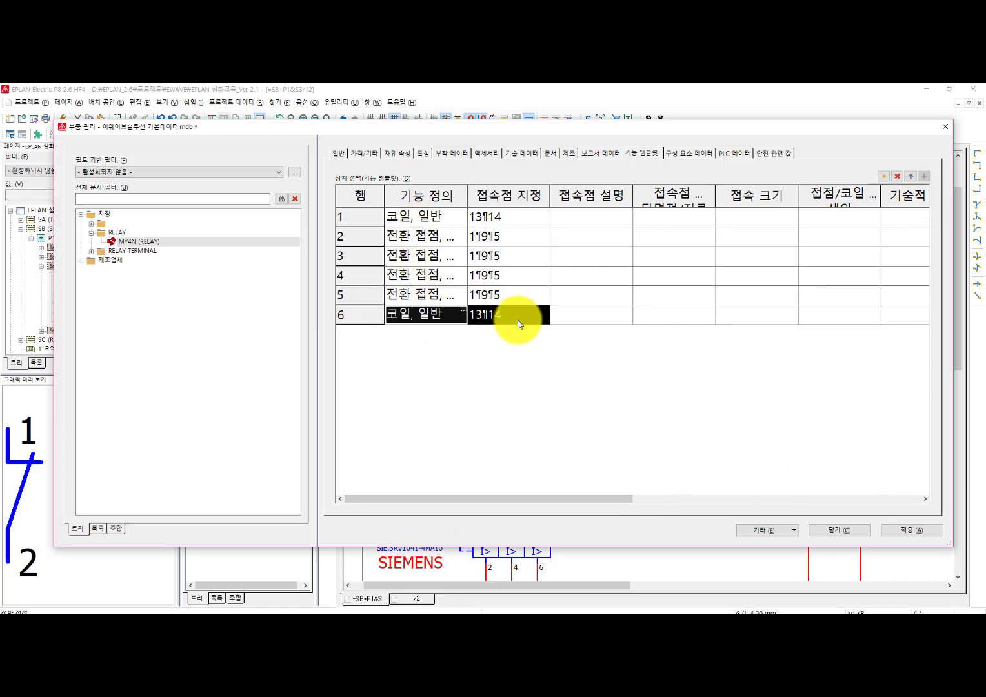
left_click(897, 177)
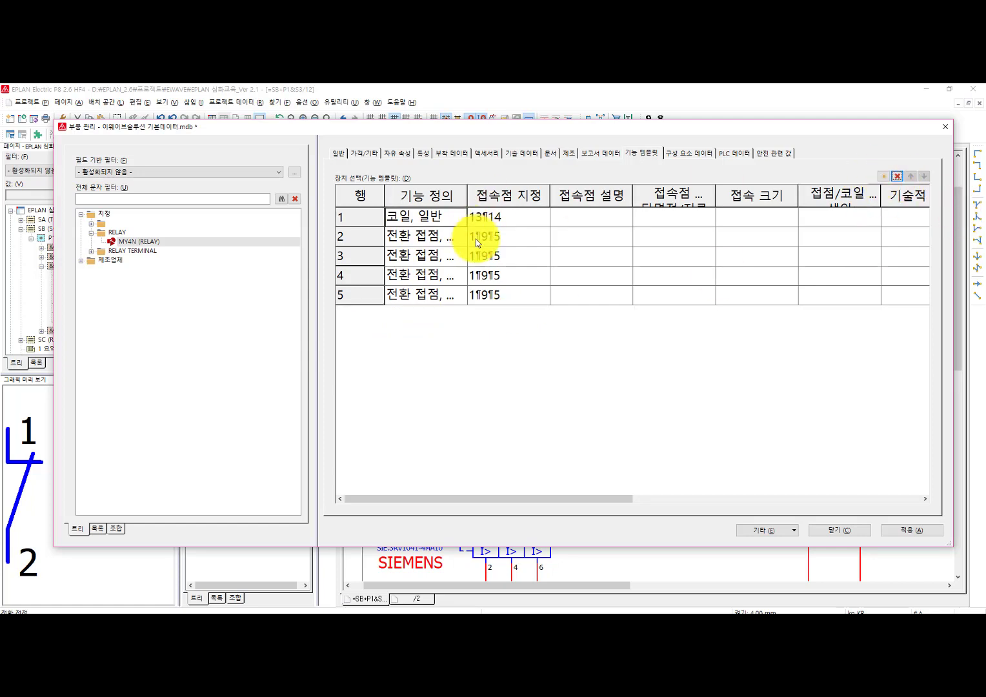
Step: Set the connection point designation of the changeover contact in row 3 to 2¶10¶6
left_click(481, 262)
key("alt+Tab")
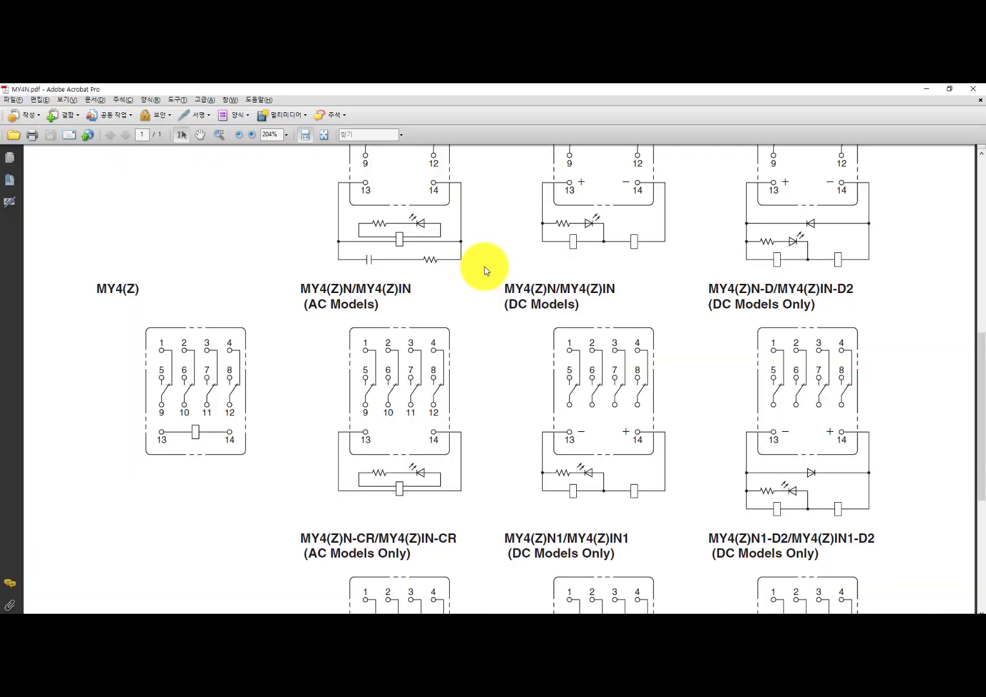
key("alt+Tab")
type("2")
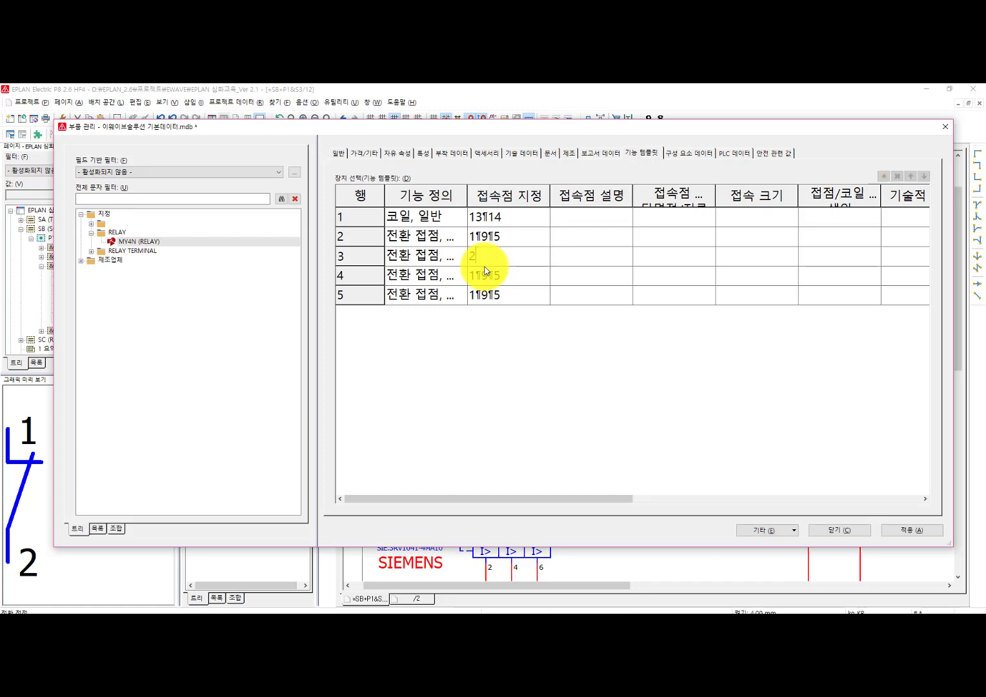
key("Return")
Step: Set the connection point designation of the changeover contact in row 4 to 3¶11¶7
key("alt+Tab")
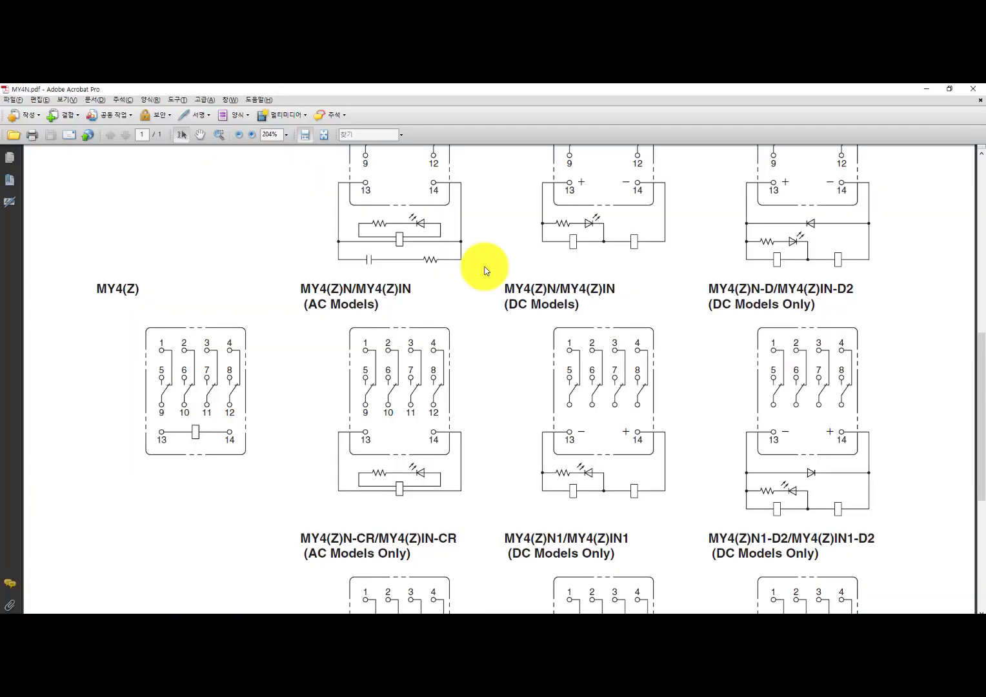
key("alt+Tab")
type("3")
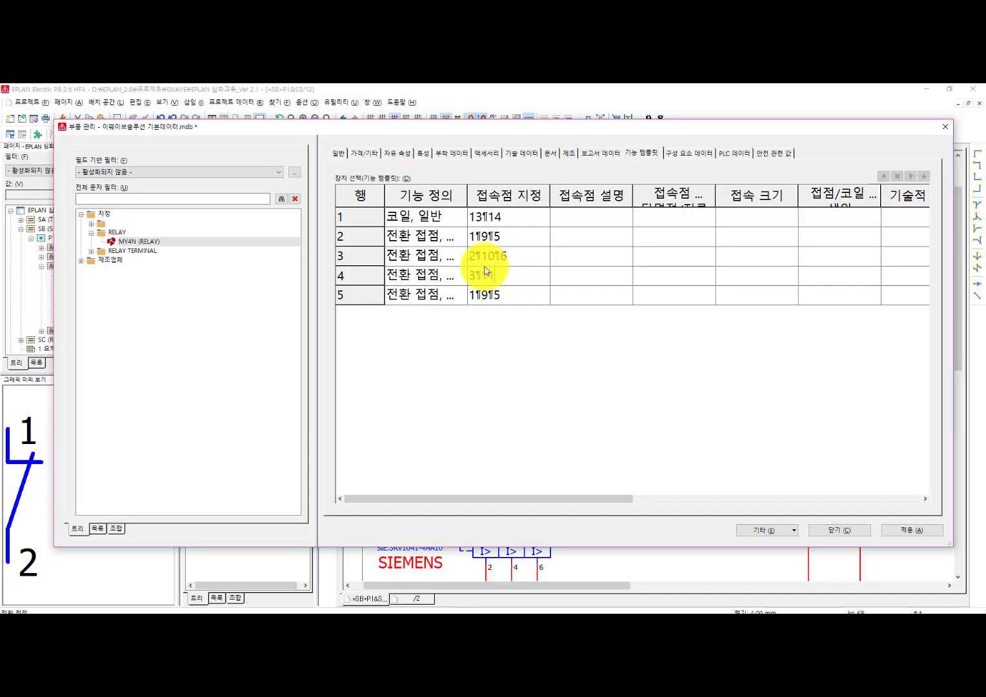
type("11¶7")
key("Return")
Step: Set the connection point designation of the changeover contact in row 5 to 4¶12¶8, and apply the changes to MY4N
key("alt+Tab")
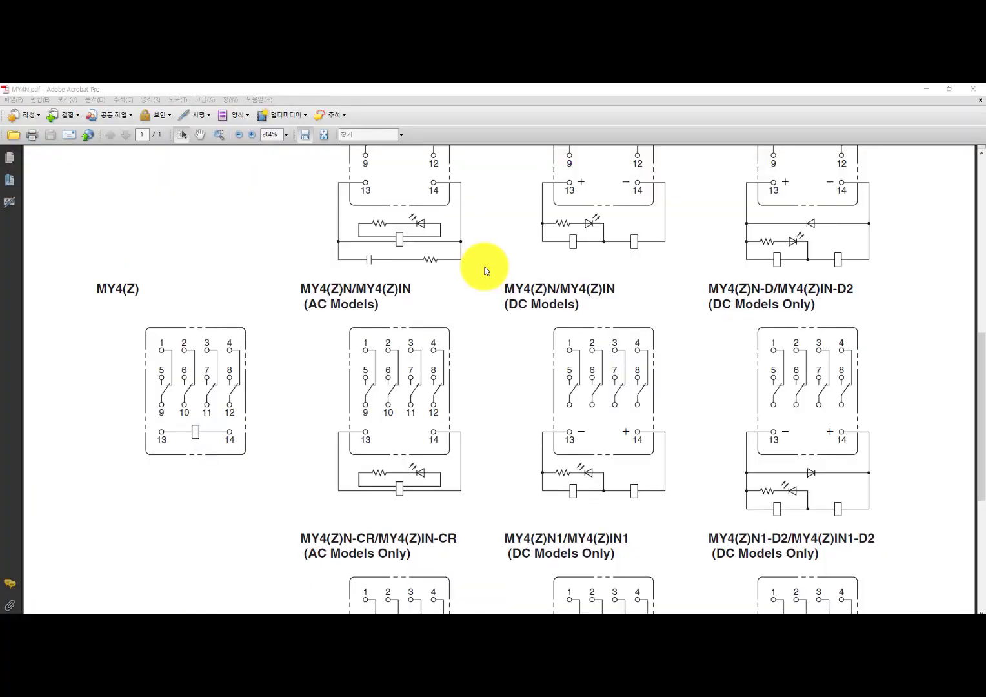
key("alt+Tab")
type("4")
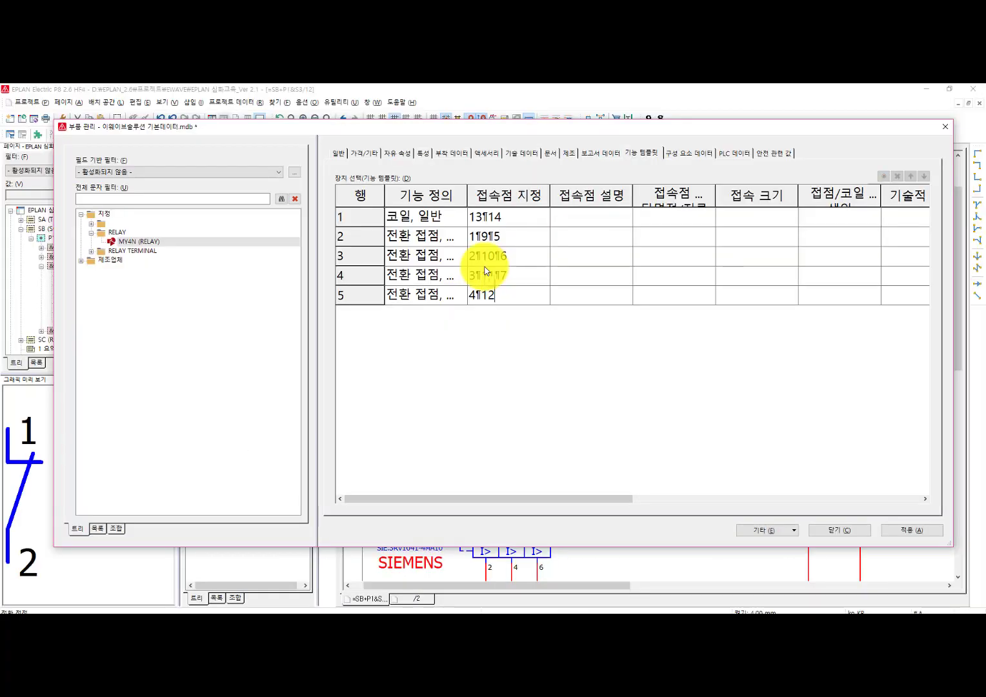
key("Tab")
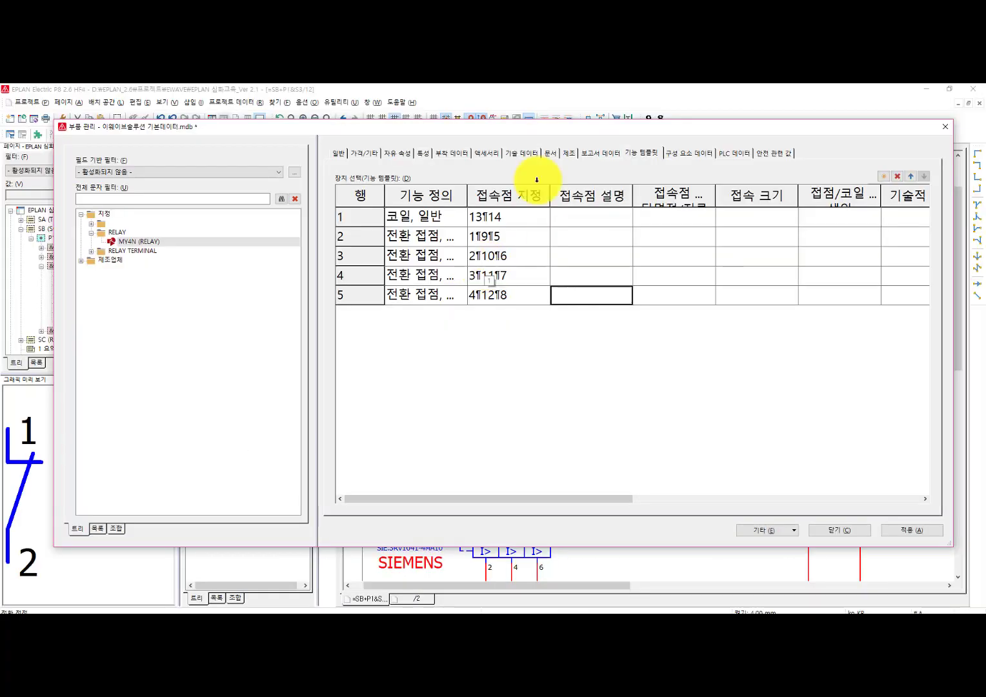
left_click(904, 533)
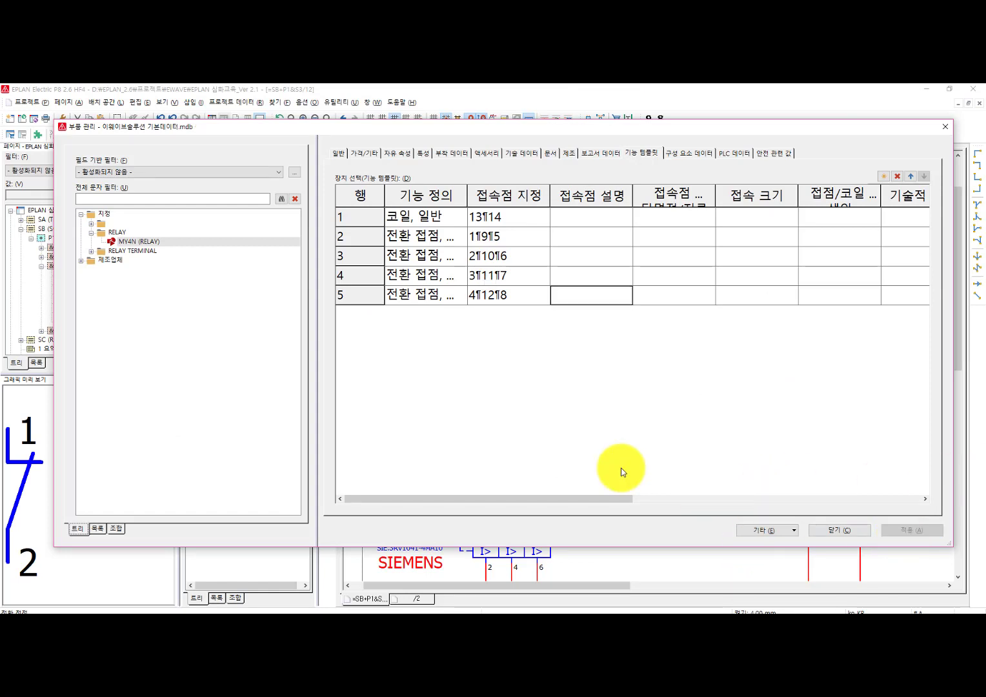
left_click(525, 283)
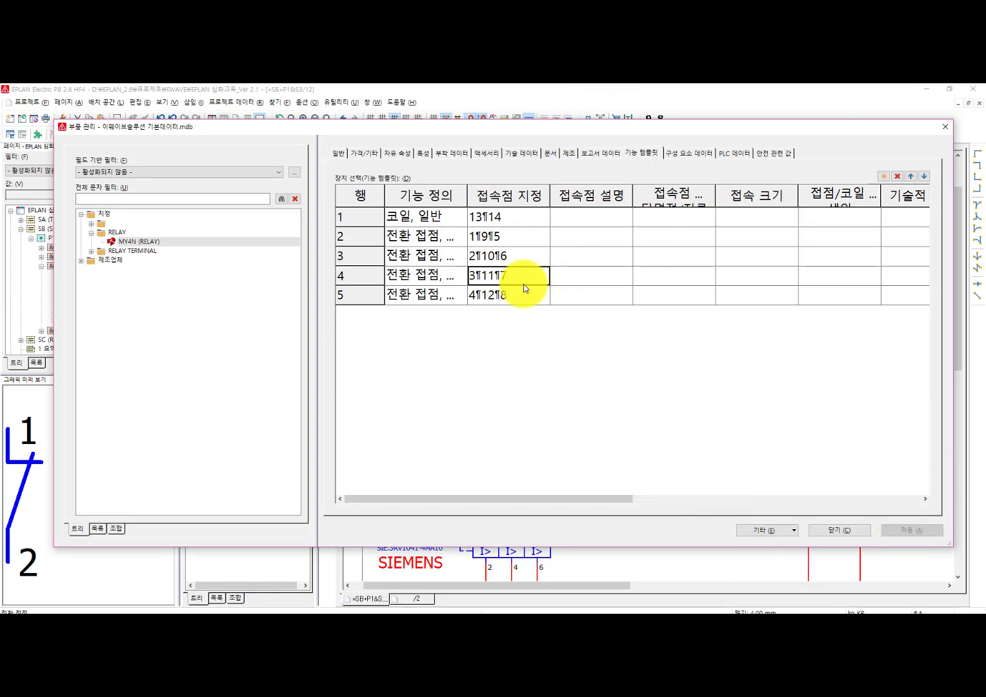
left_click(131, 242)
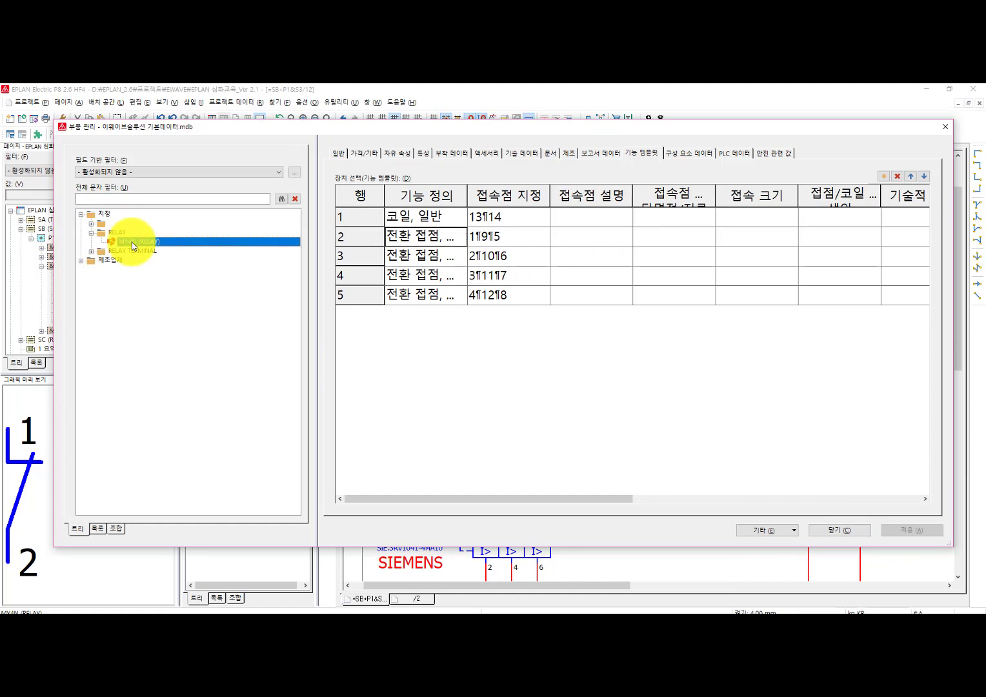
left_click(407, 271)
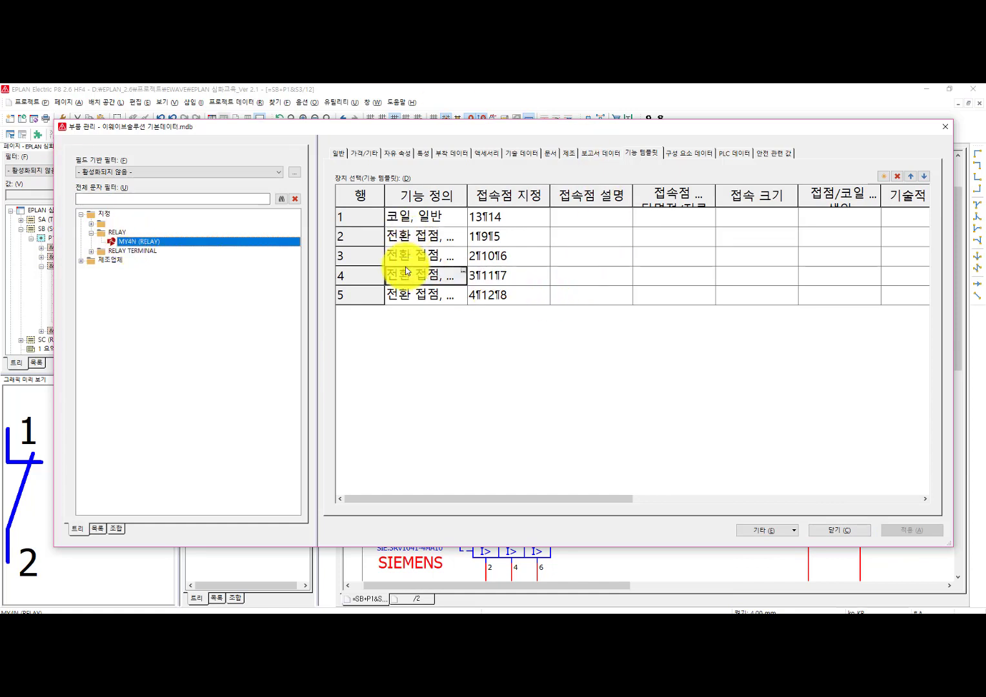
left_click(420, 298)
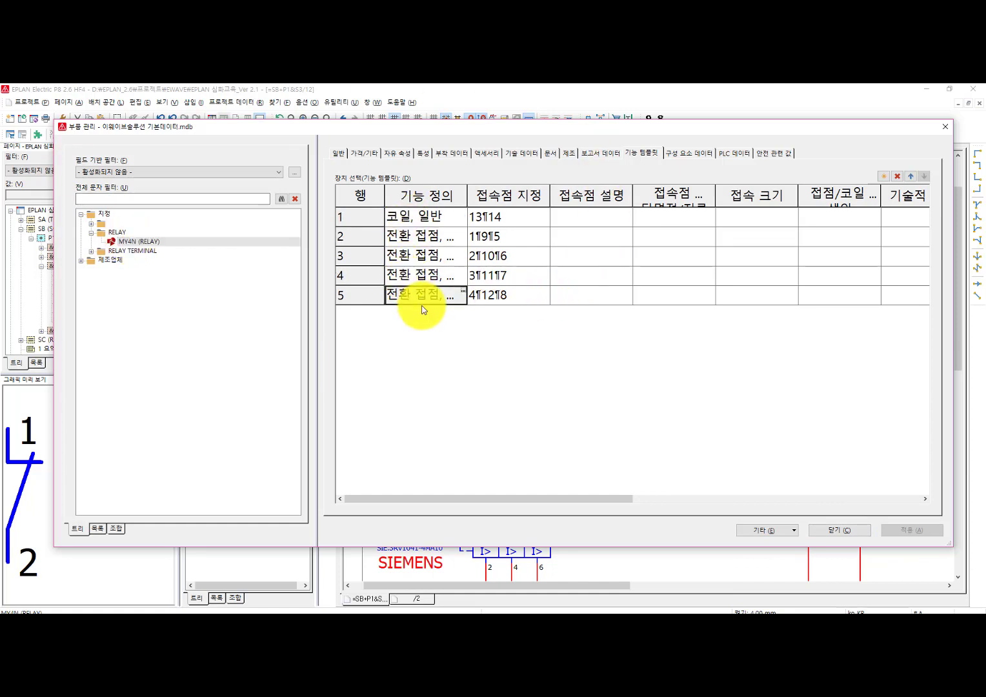
left_click(132, 240)
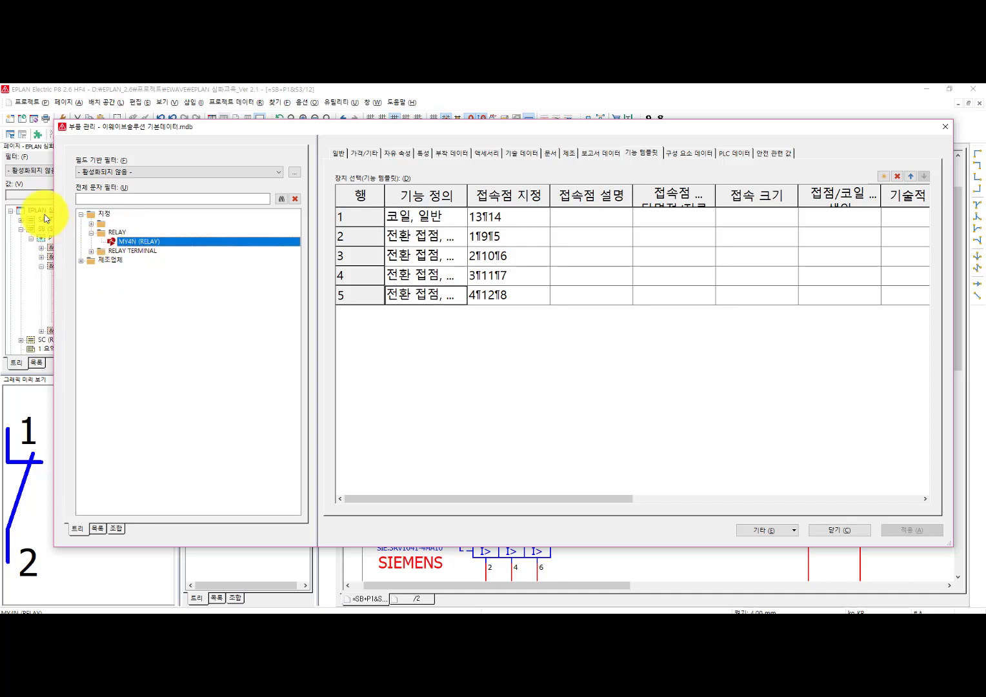
Step: Copy MY4N and paste its function templates onto the parts TEST, TTTTTT and TTTTTT(1), overwriting their existing templates
double_click(98, 223)
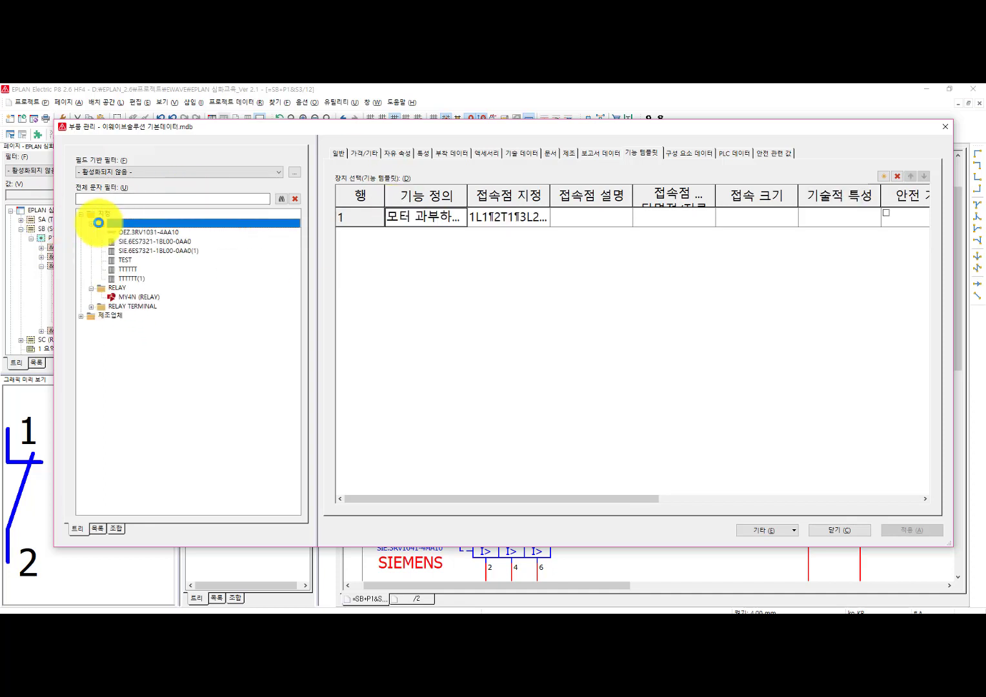
left_click(138, 251)
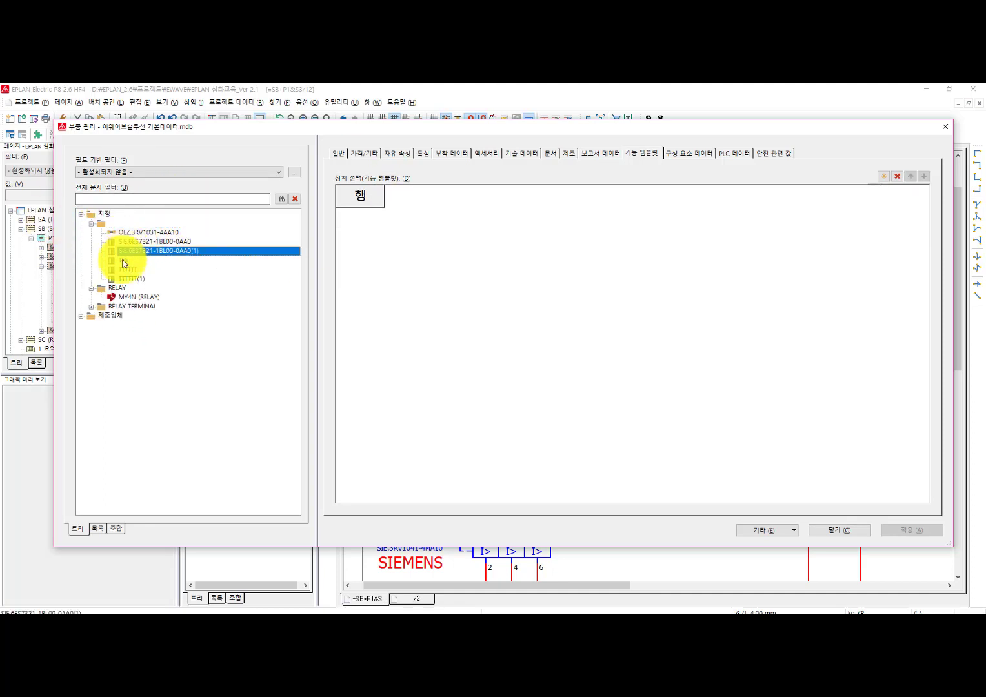
left_click(127, 261)
left_click(136, 297)
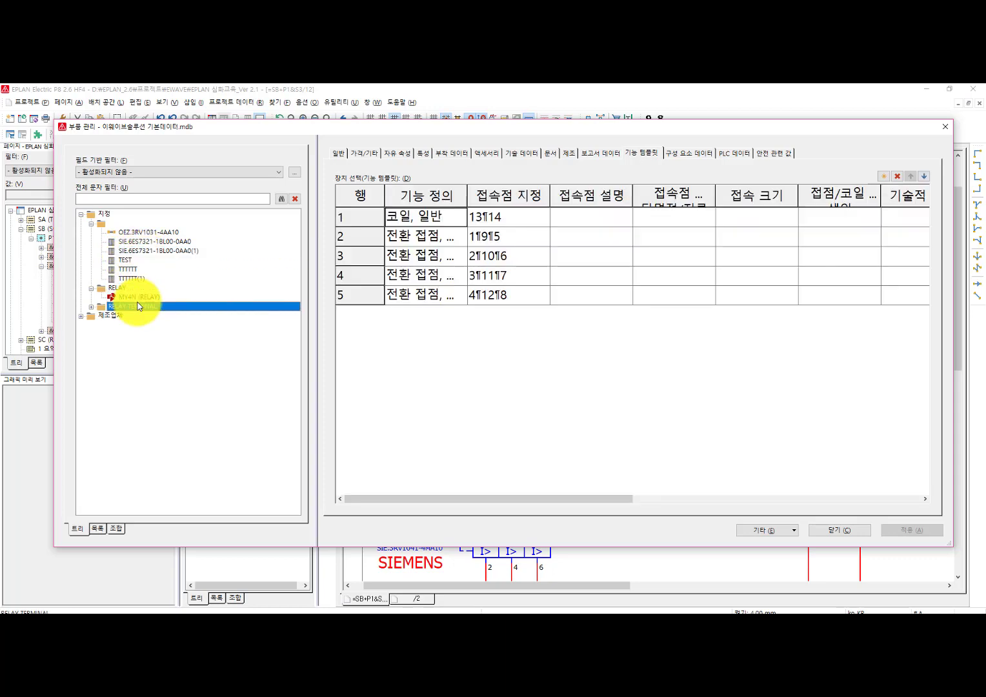
left_click(138, 305)
left_click(127, 298)
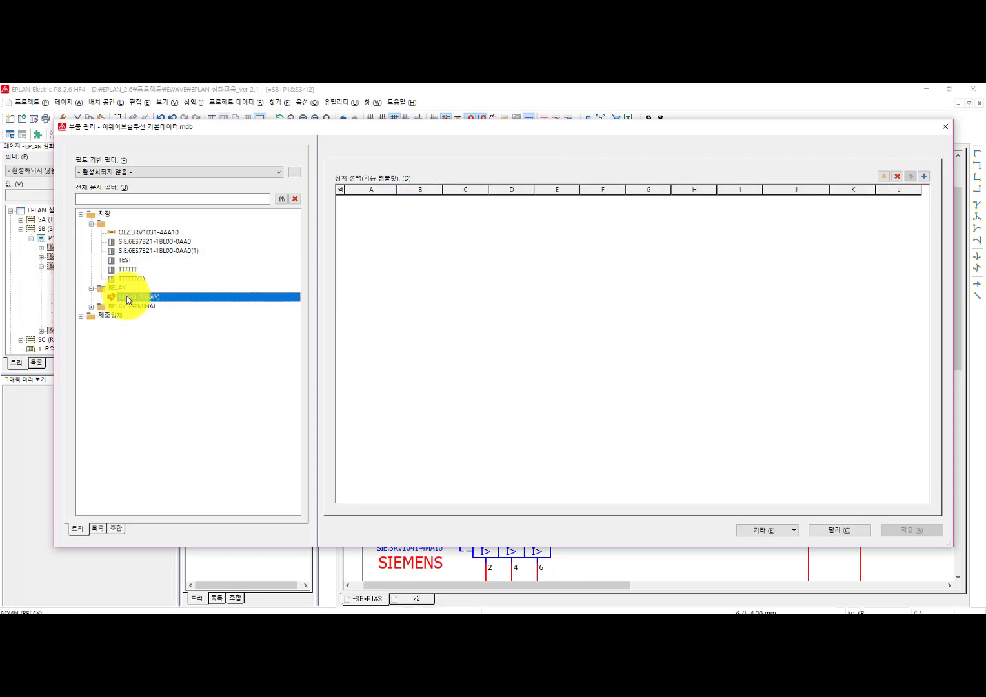
left_click(127, 261)
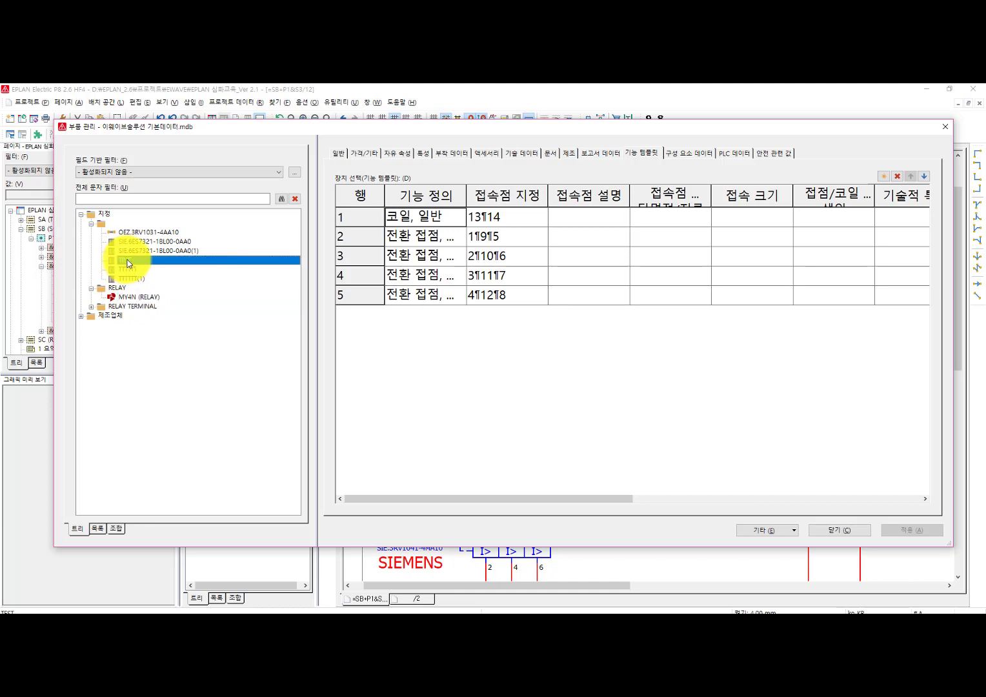
left_click(133, 278, "shift")
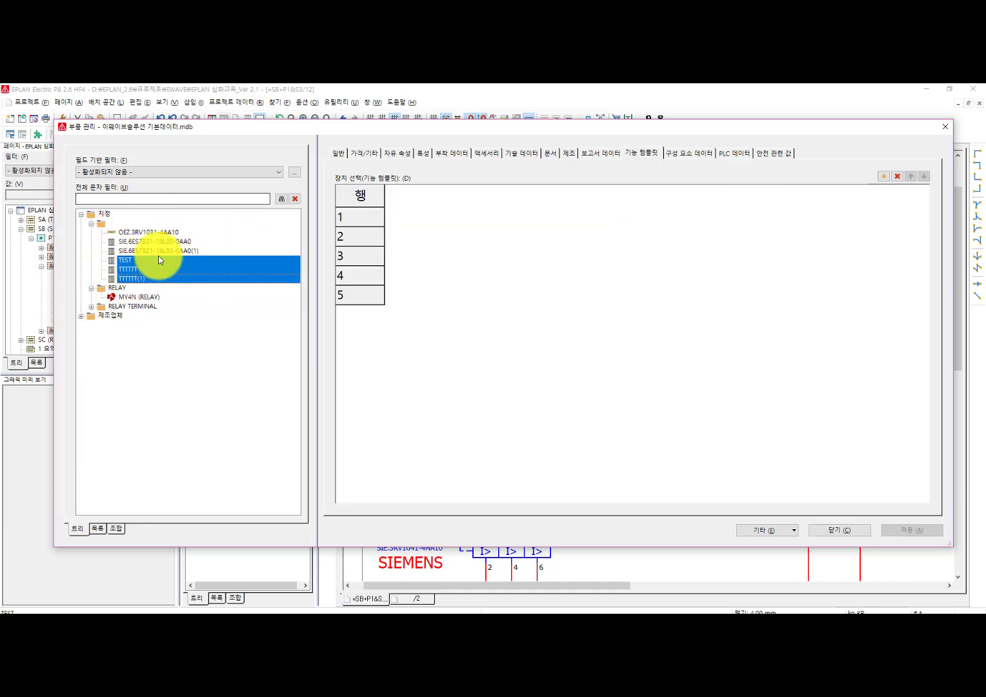
right_click(131, 273)
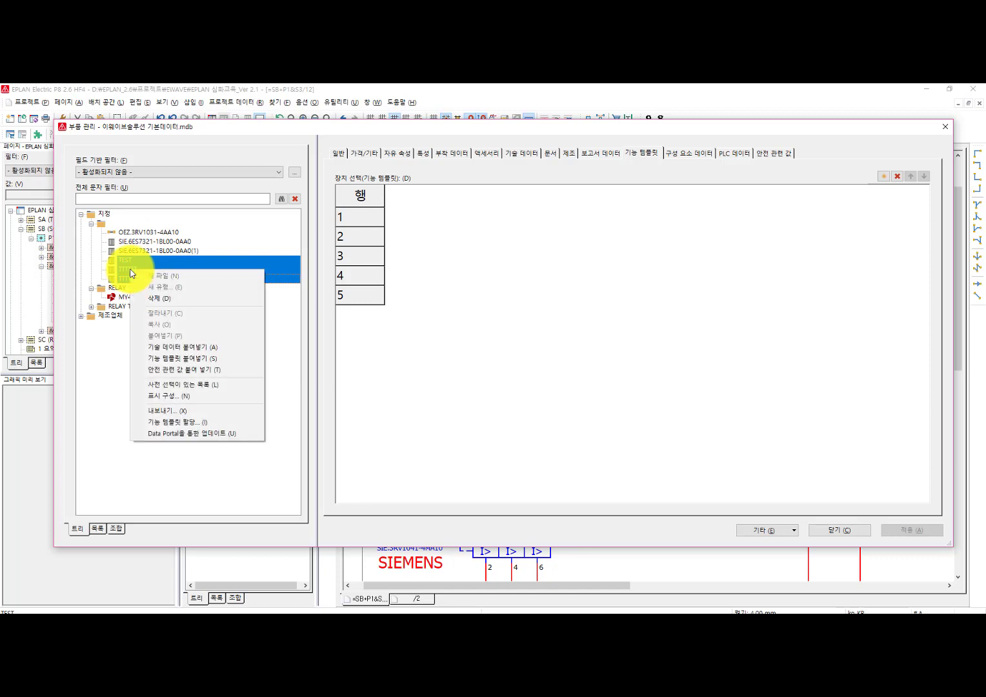
left_click(192, 359)
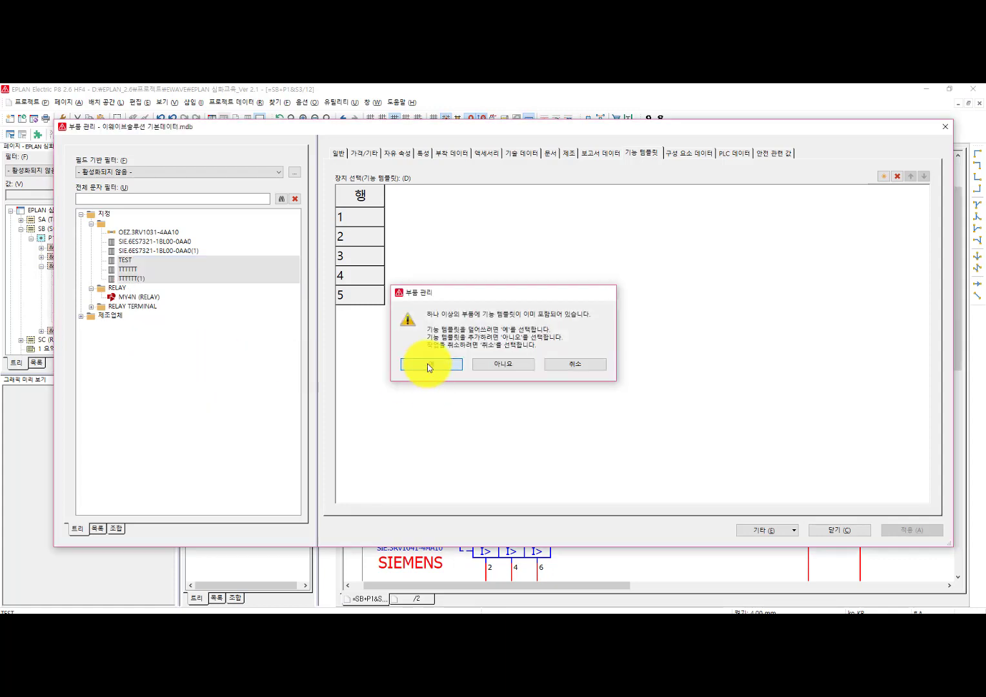
left_click(428, 364)
Step: Check the function templates of TEST, TTTTTT and TTTTTT(1) against those of MY4N (RELAY)
left_click(132, 264)
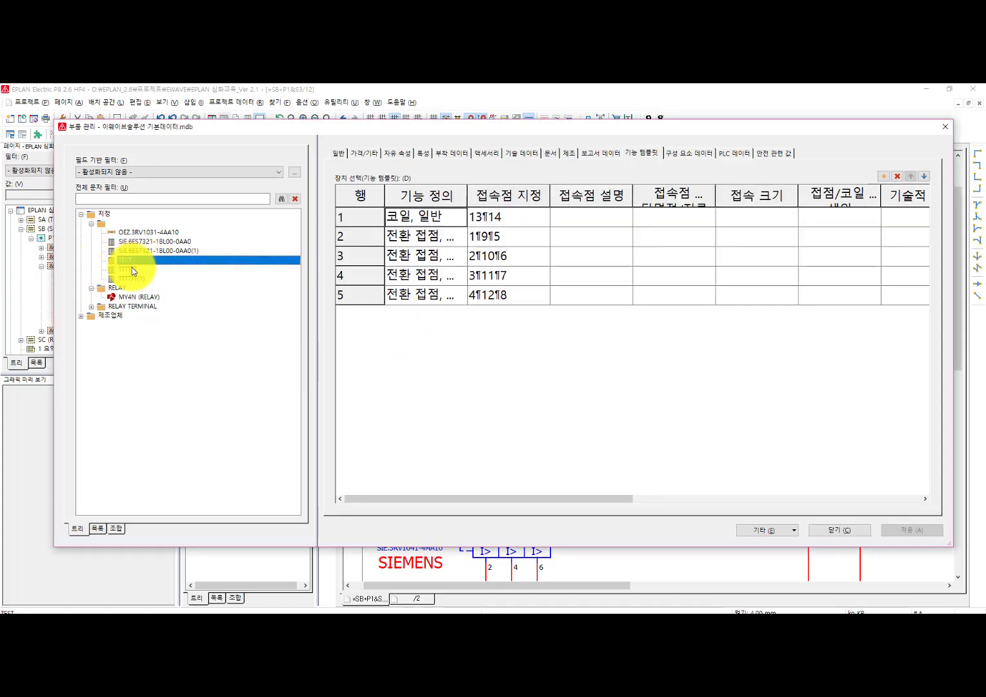
left_click(132, 269)
left_click(136, 278)
left_click(135, 270)
left_click(130, 261)
left_click(131, 270)
left_click(133, 279)
left_click(128, 269)
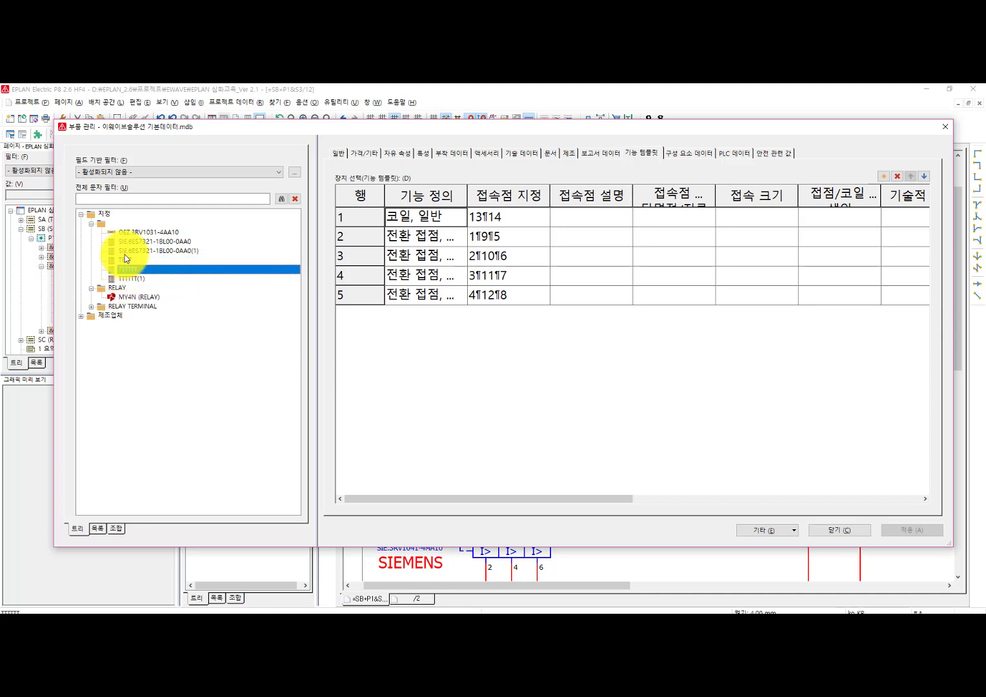
left_click(125, 252)
left_click(129, 270)
left_click(131, 279)
left_click(127, 260)
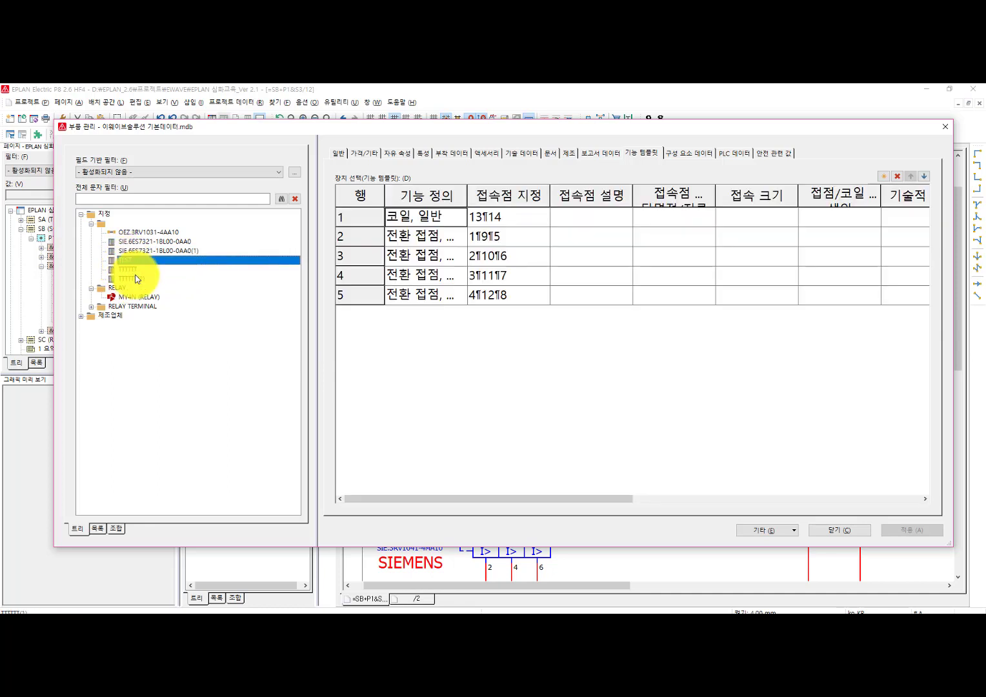
left_click(136, 279)
left_click(132, 270)
left_click(125, 250)
left_click(135, 296)
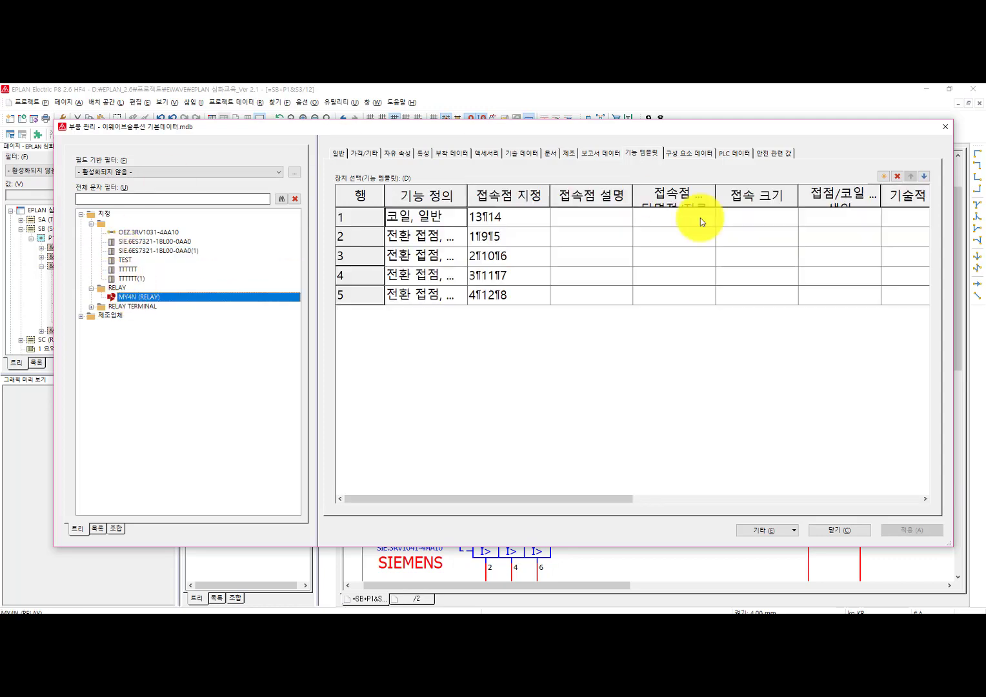
Step: Close parts management, synchronize the parts database with the project, and preview OMRON's MY4N (RELAY) symbols from the part master data
left_click(839, 530)
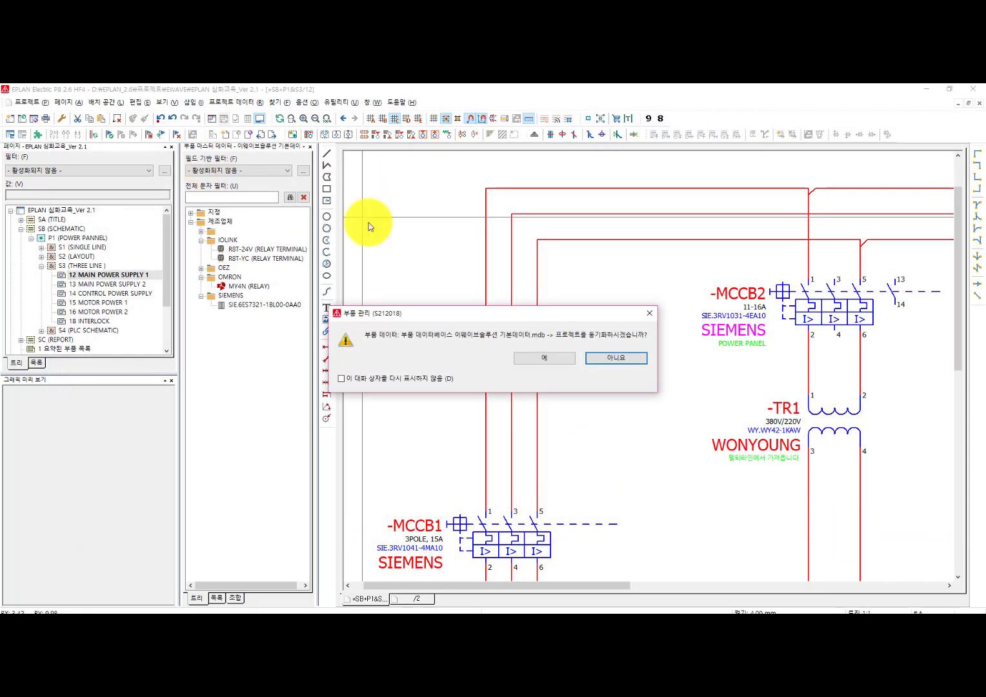
left_click(528, 357)
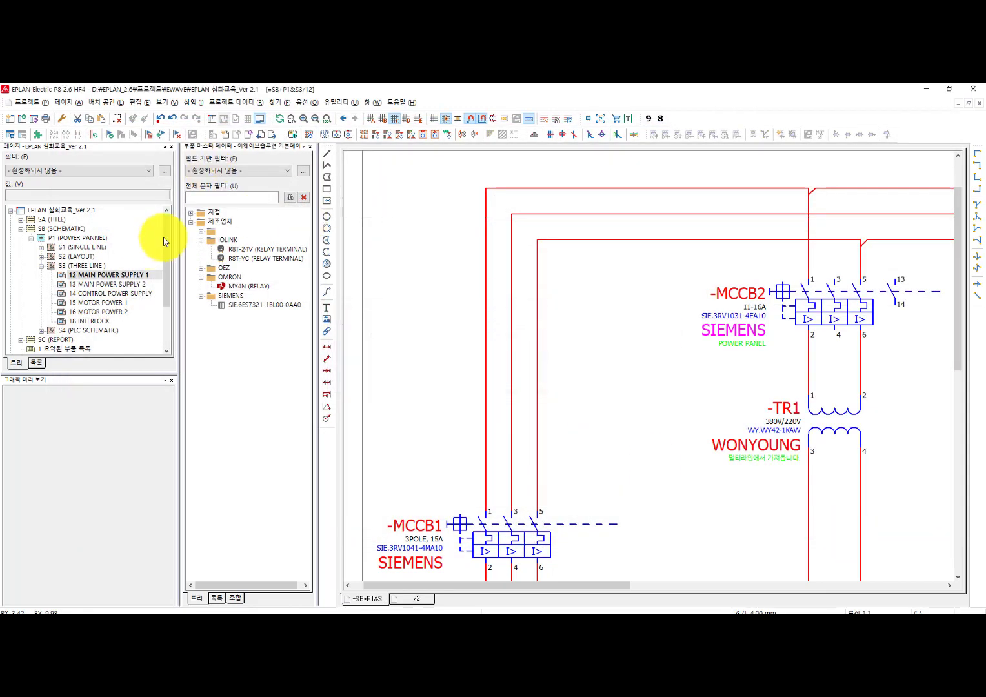
left_click(226, 287)
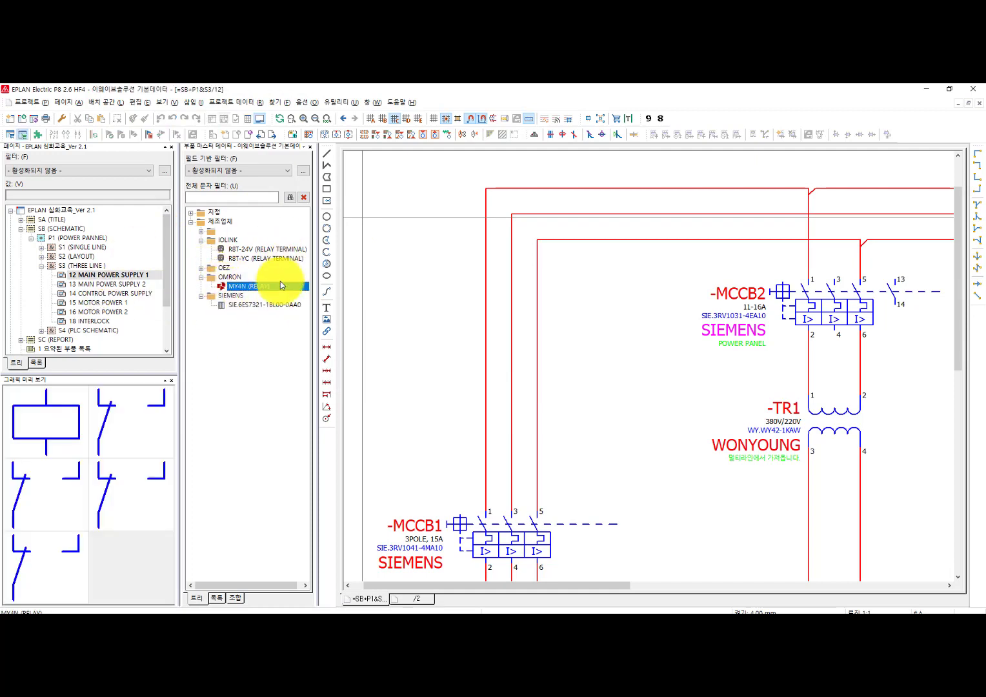
left_click_drag(248, 293, 585, 333)
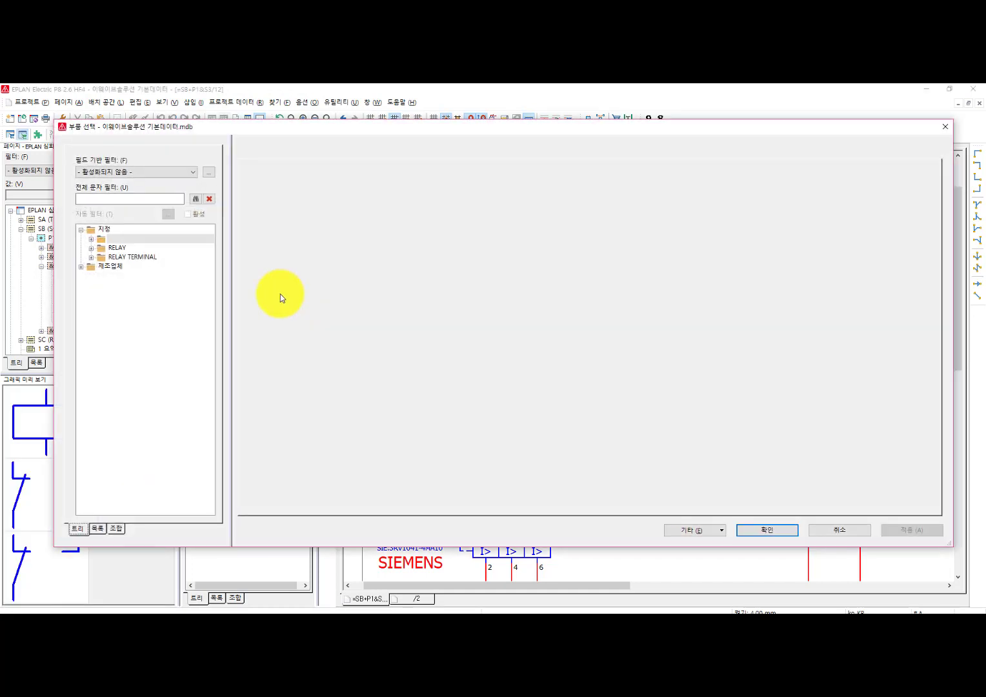
key("Escape")
left_click(271, 295)
Step: Insert MY4N (RELAY) in the schematic, placing its coil and first two changeover contacts on the lines above MCCB1
left_click_drag(243, 292, 490, 308)
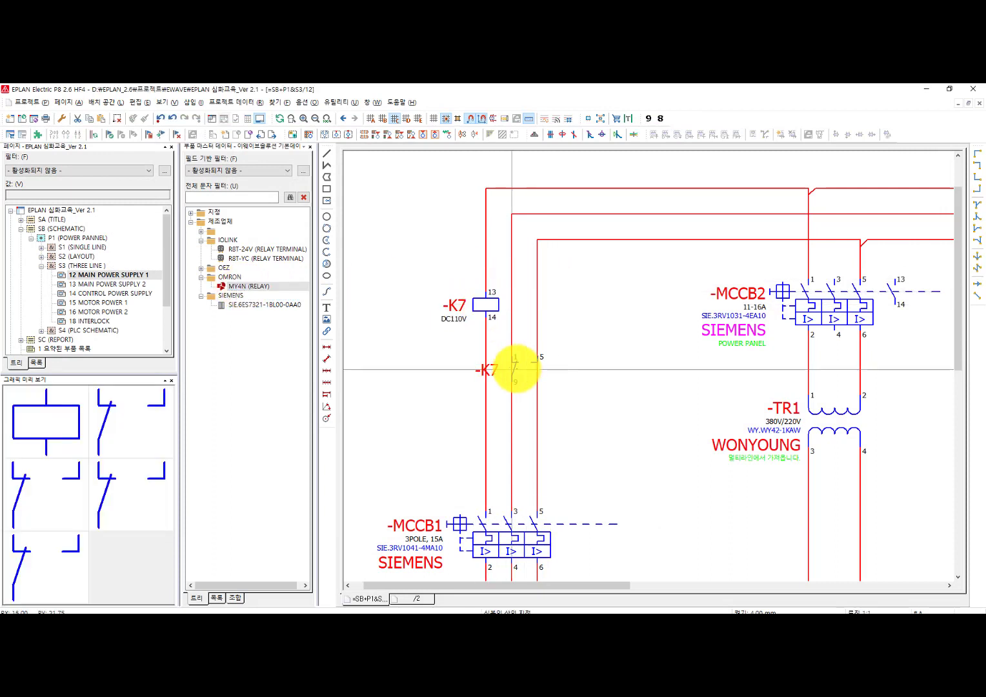
left_click(513, 370)
left_click(495, 443)
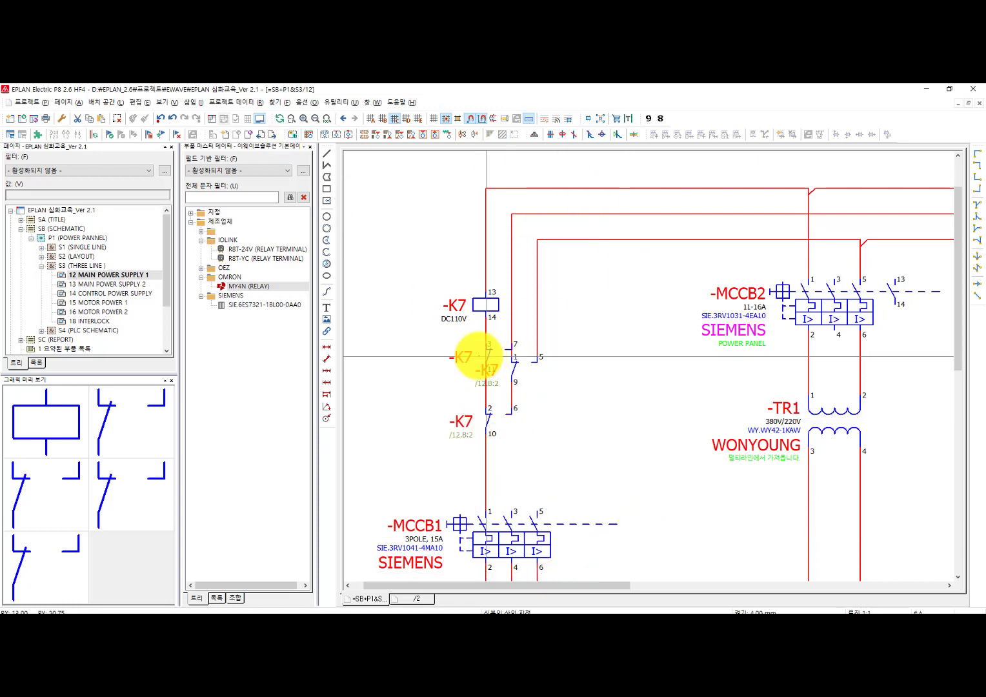